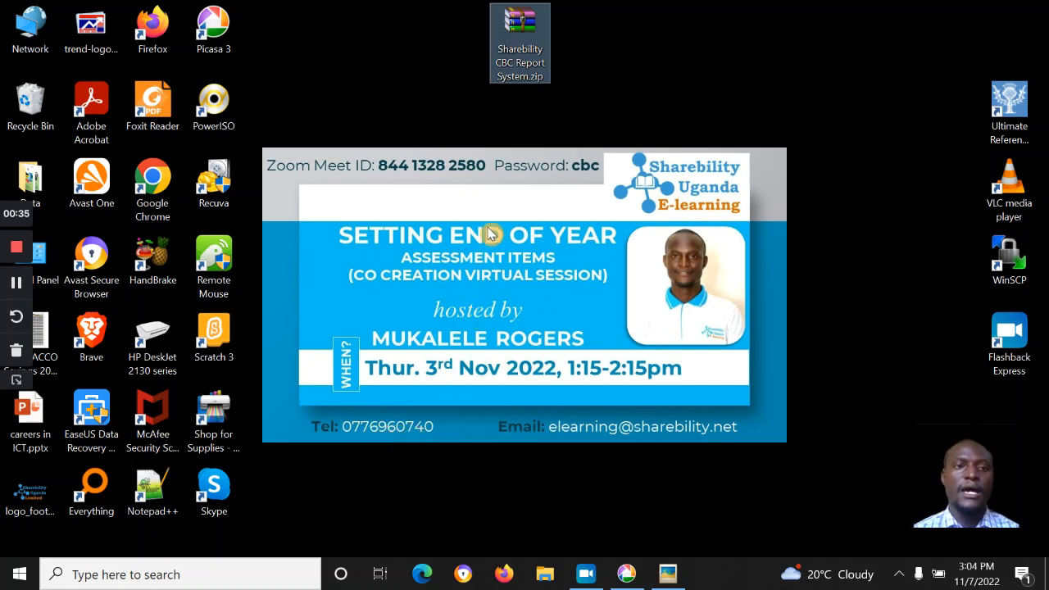
Step: Open Sharebility CBC Report System.zip from the desktop in WinRAR
right_click(525, 31)
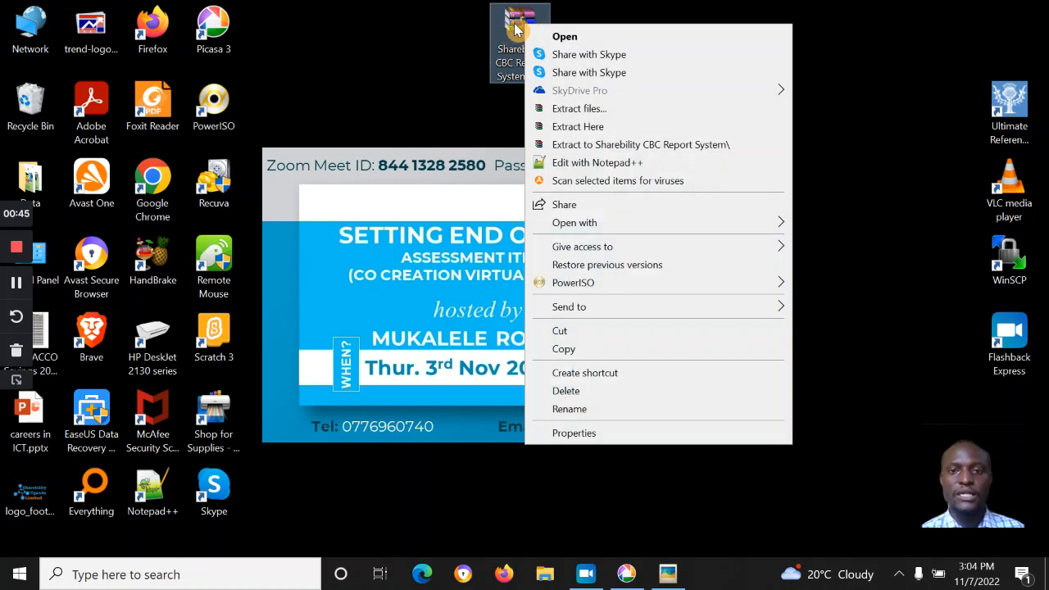
click(516, 24)
double_click(516, 24)
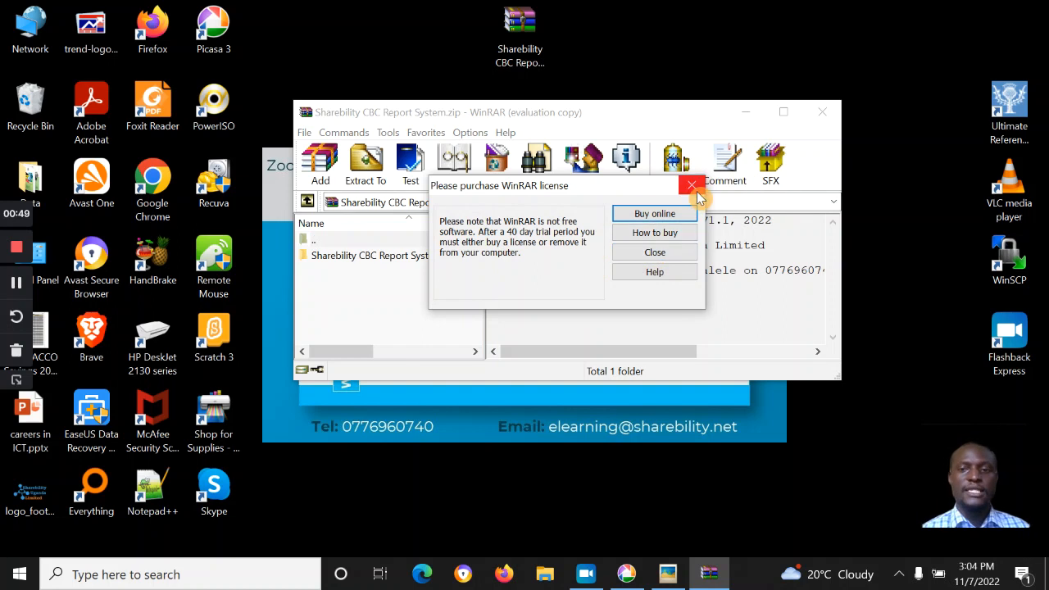
Step: Dismiss the licence notice and highlight the archive's Sharebility CBC Report System V1.1 comment
click(691, 182)
drag(573, 221, 787, 240)
click(626, 285)
drag(645, 257, 786, 269)
Step: Drag the Sharebility CBC Report System folder onto the desktop to extract it
drag(639, 353, 492, 336)
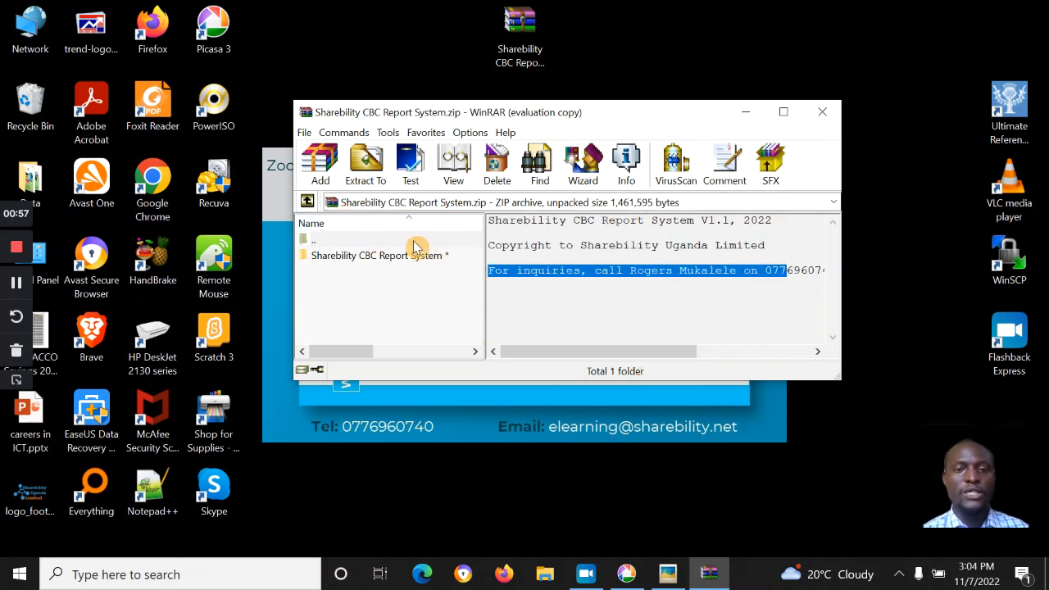
drag(335, 257, 396, 23)
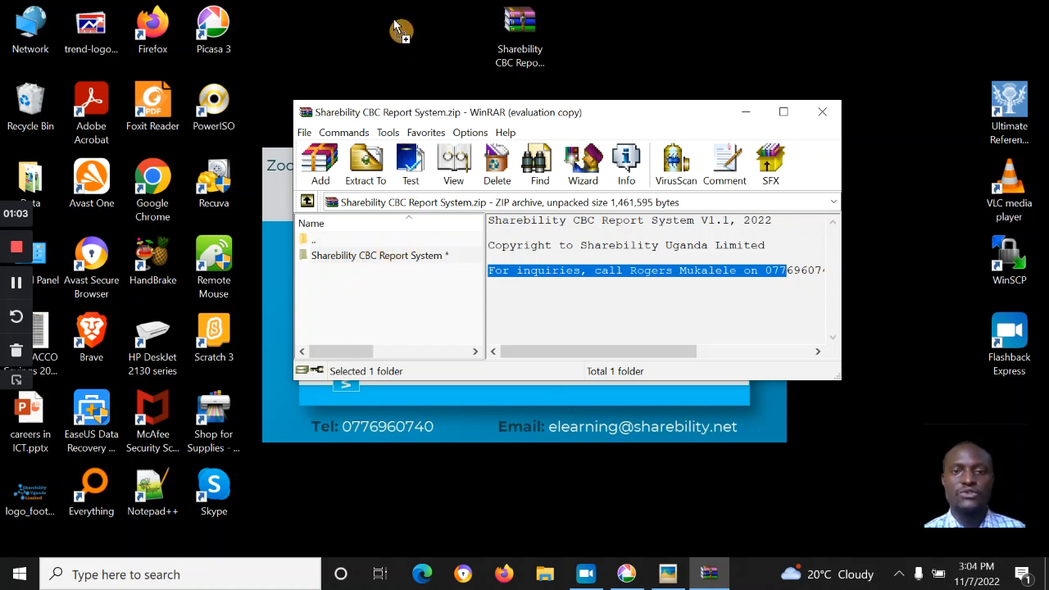
drag(395, 23, 400, 28)
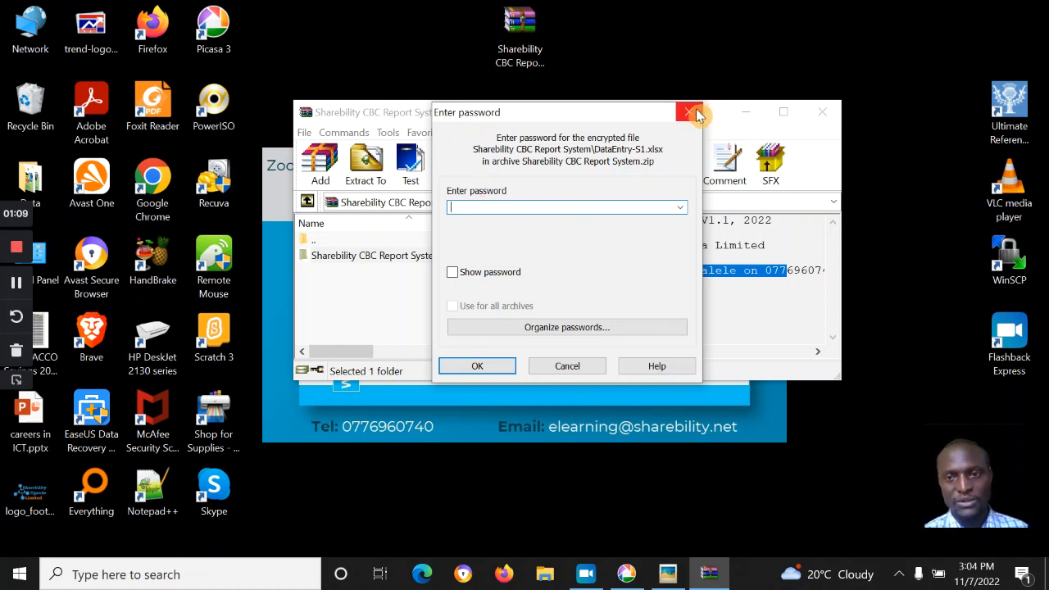
Step: Enter the archive password to finish extracting the folder, then close WinRAR
key(Caps_Lock)
text(●)
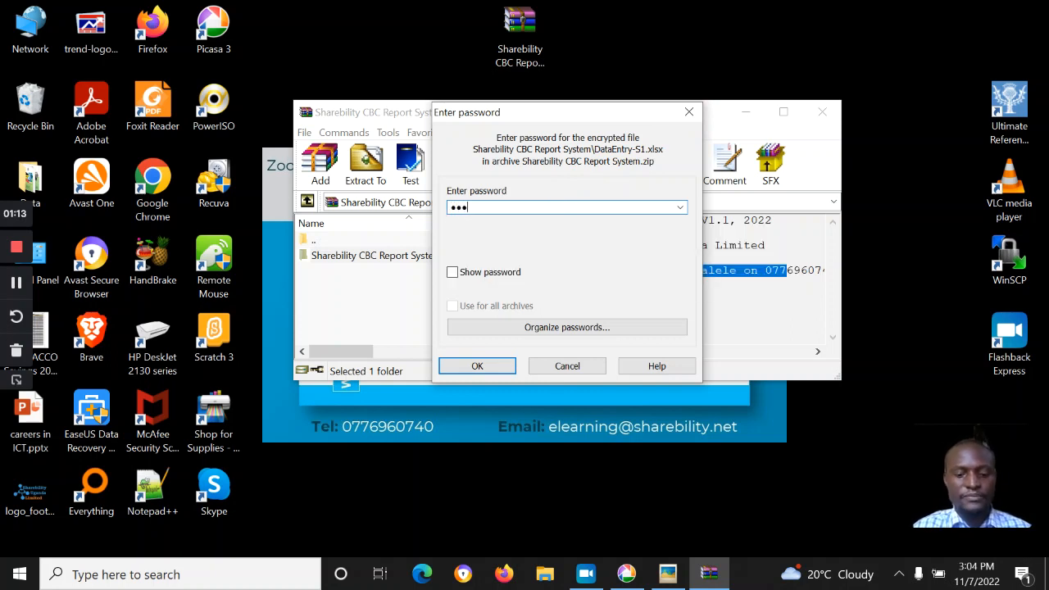
key(Caps_Lock)
text(●)
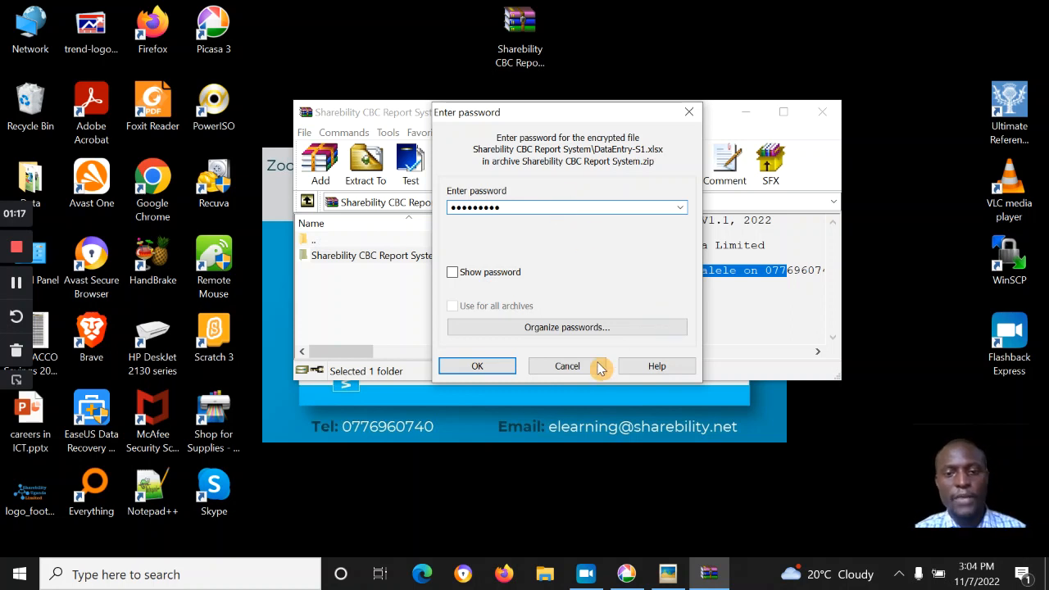
click(484, 367)
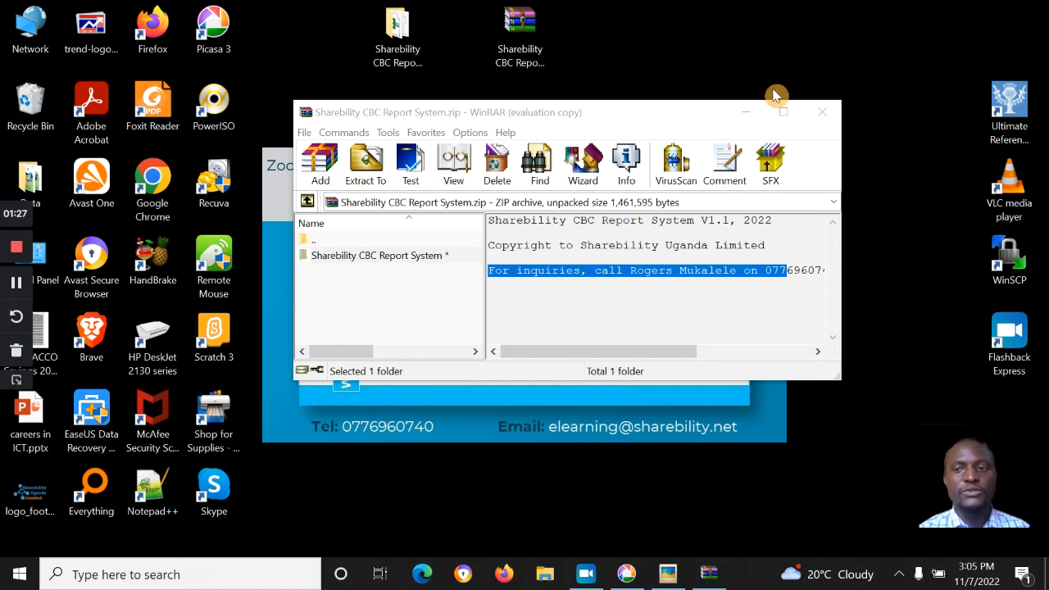
click(823, 115)
Step: Open the extracted Sharebility CBC Report System folder and its PHOTOS subfolder
click(398, 33)
key(Return)
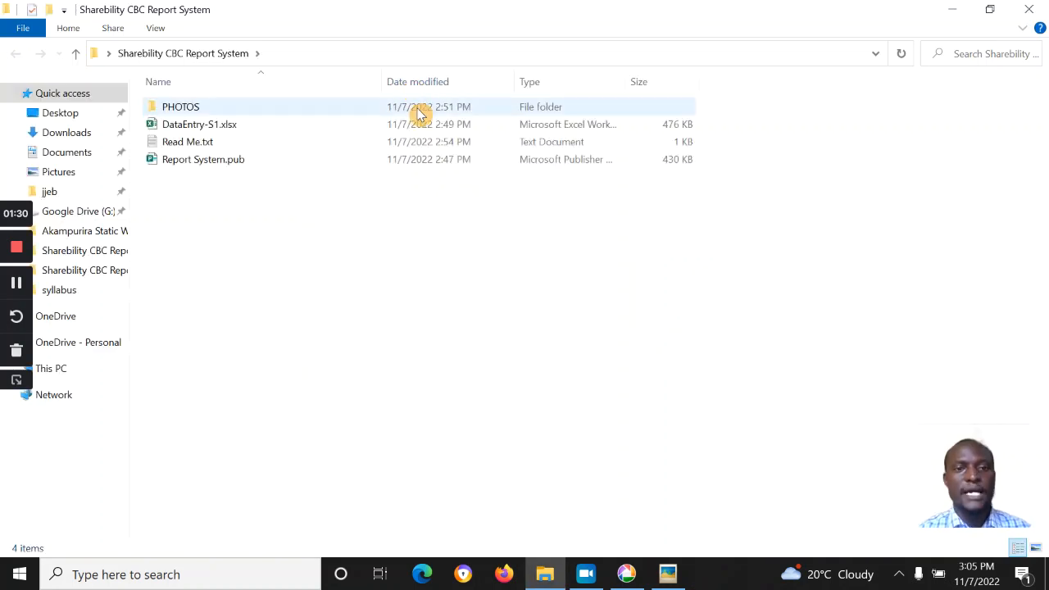
click(378, 295)
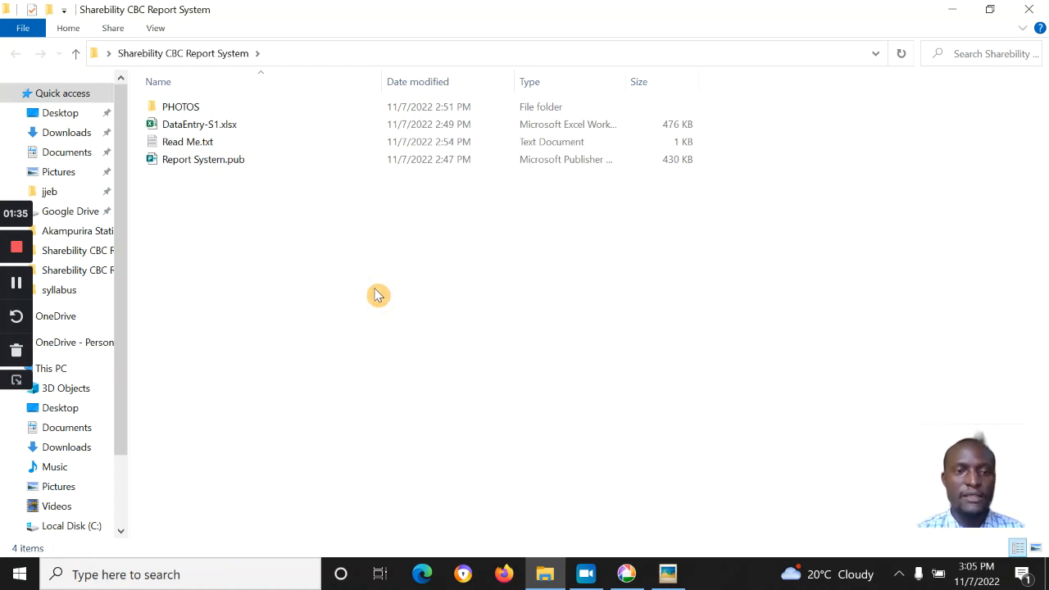
double_click(185, 109)
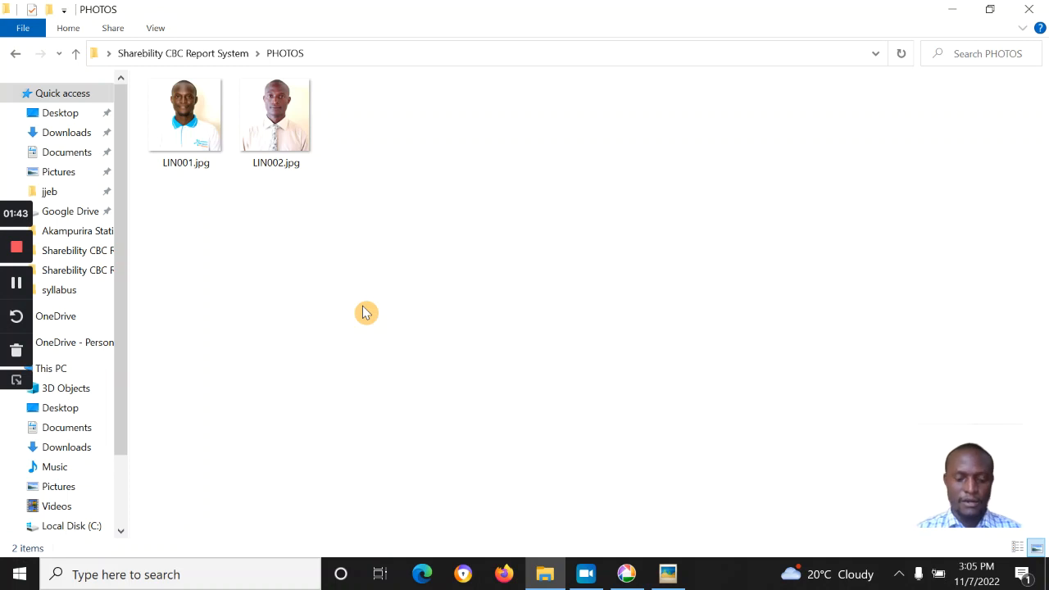
Step: Open LIN001.jpg with Picasa Photo Viewer
click(199, 117)
right_click(200, 116)
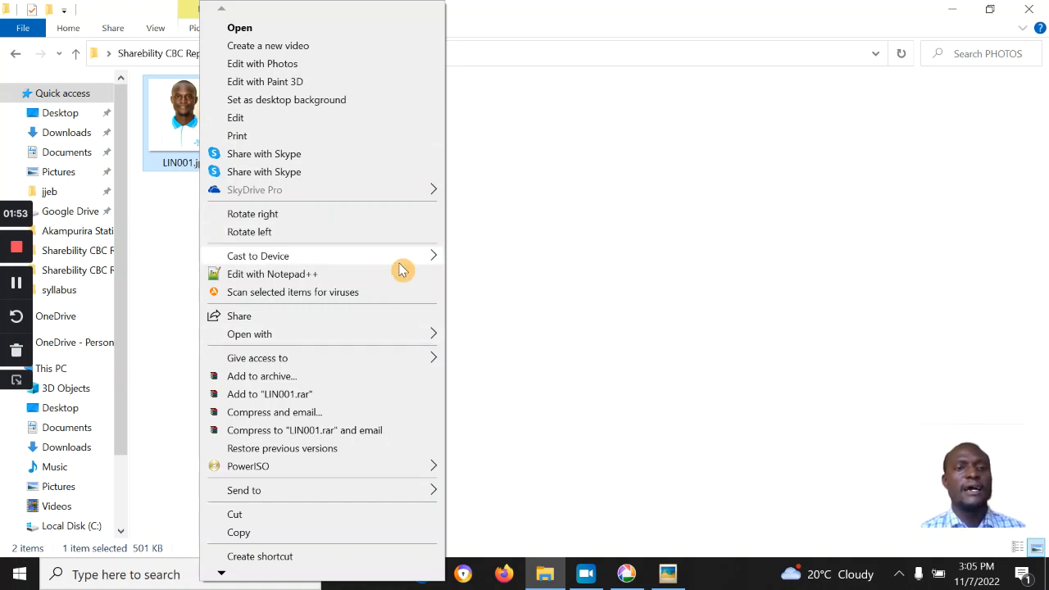
mouse_move(385, 344)
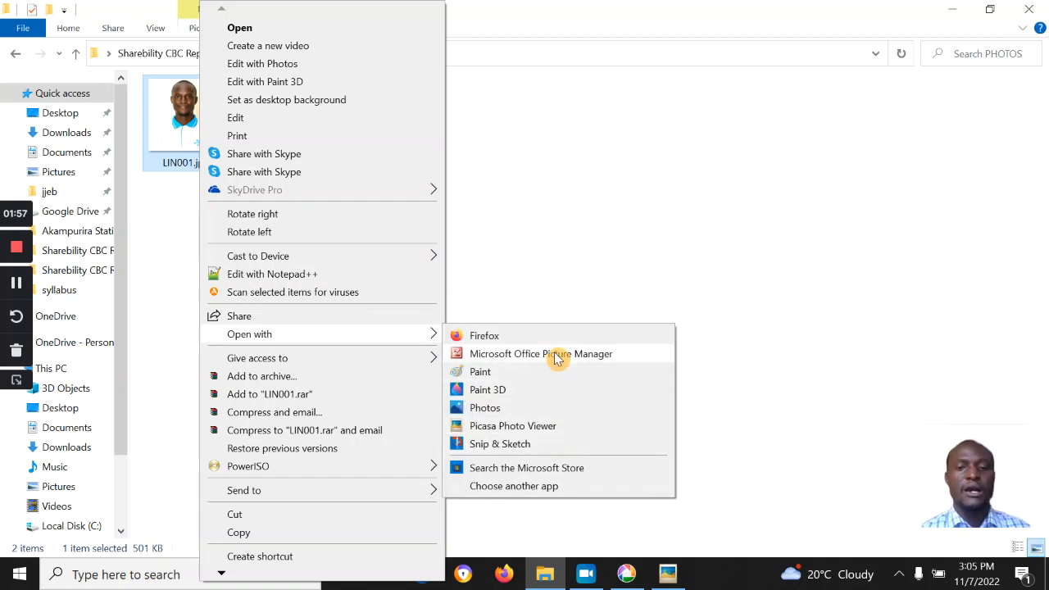
click(516, 426)
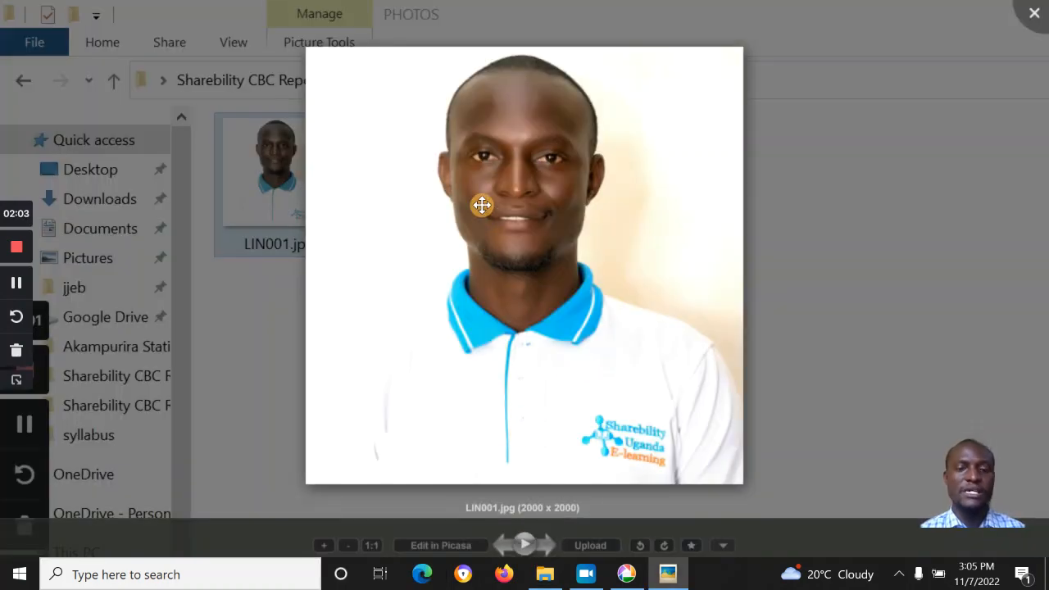
Step: Open LIN001.jpg in the Picasa editor's Crop tool with the Square: CD Cover proportion
right_click(482, 205)
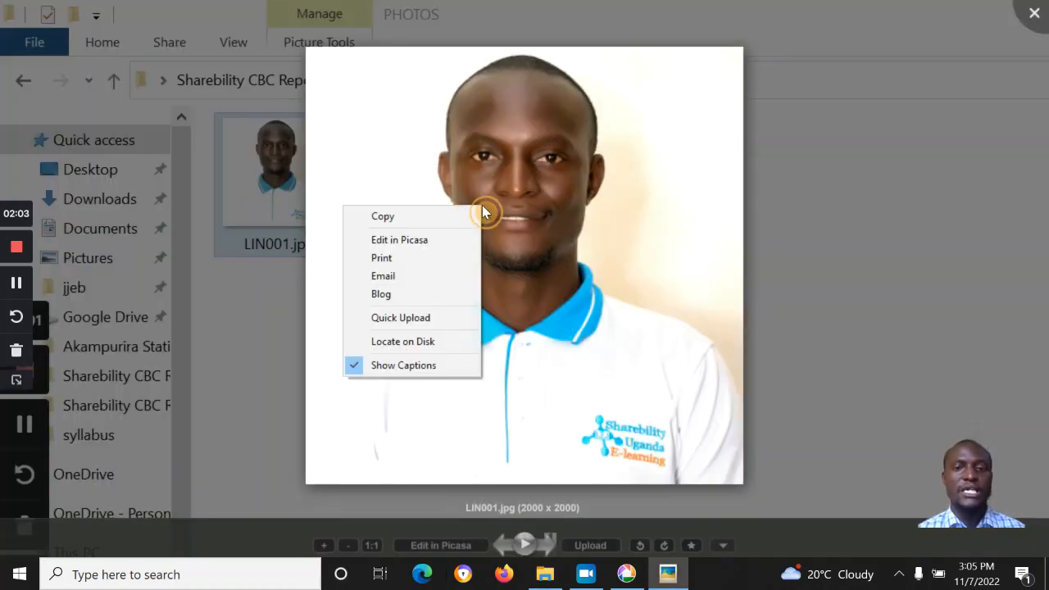
click(444, 238)
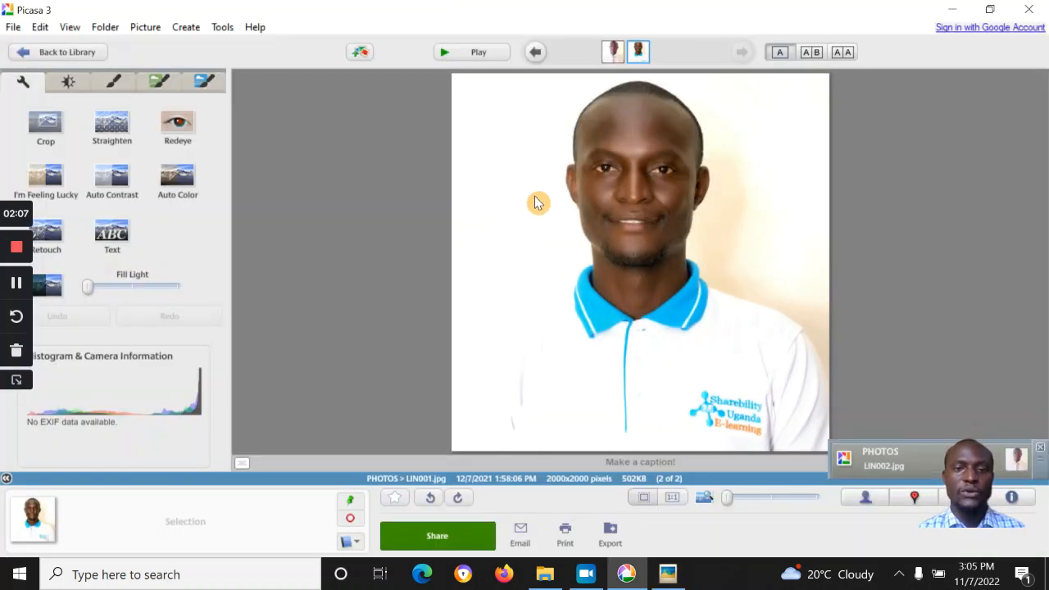
click(50, 123)
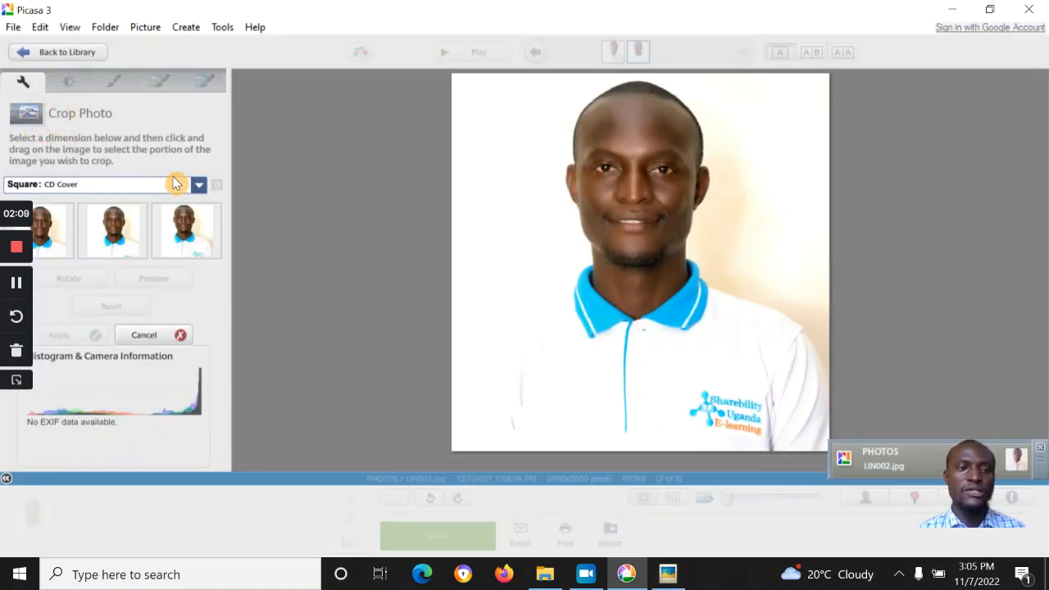
click(198, 186)
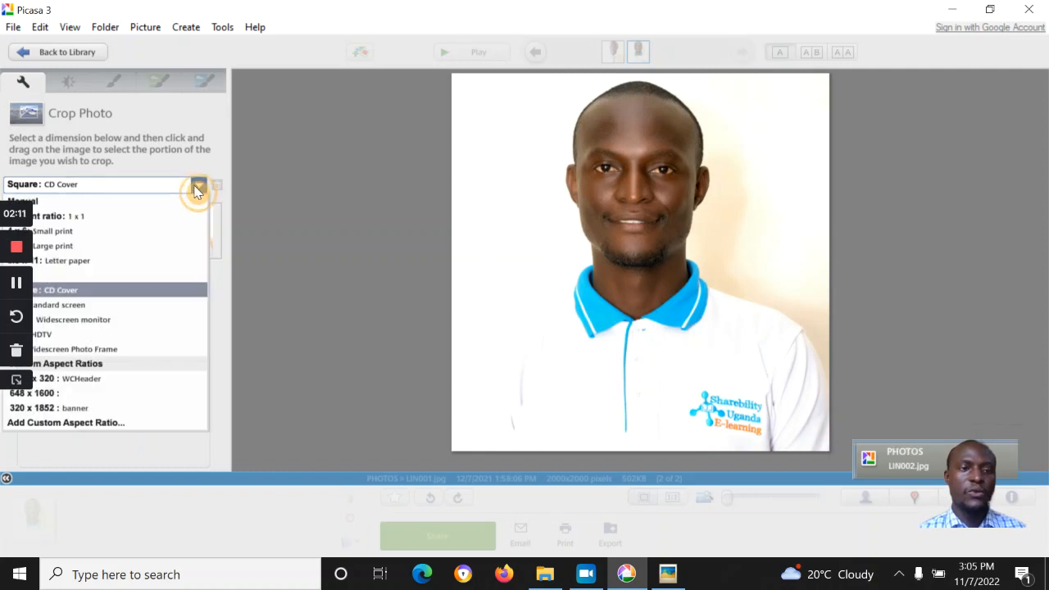
click(118, 292)
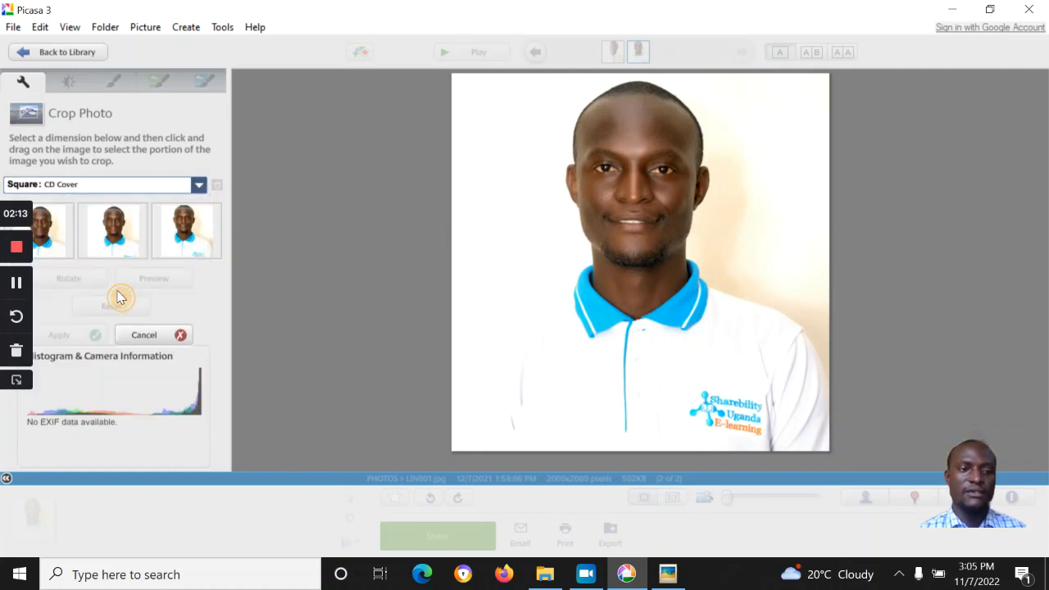
Step: Crop a square around the head and shoulders, apply it, and close Picasa
drag(511, 112, 783, 410)
drag(541, 117, 297, 25)
drag(577, 183, 559, 178)
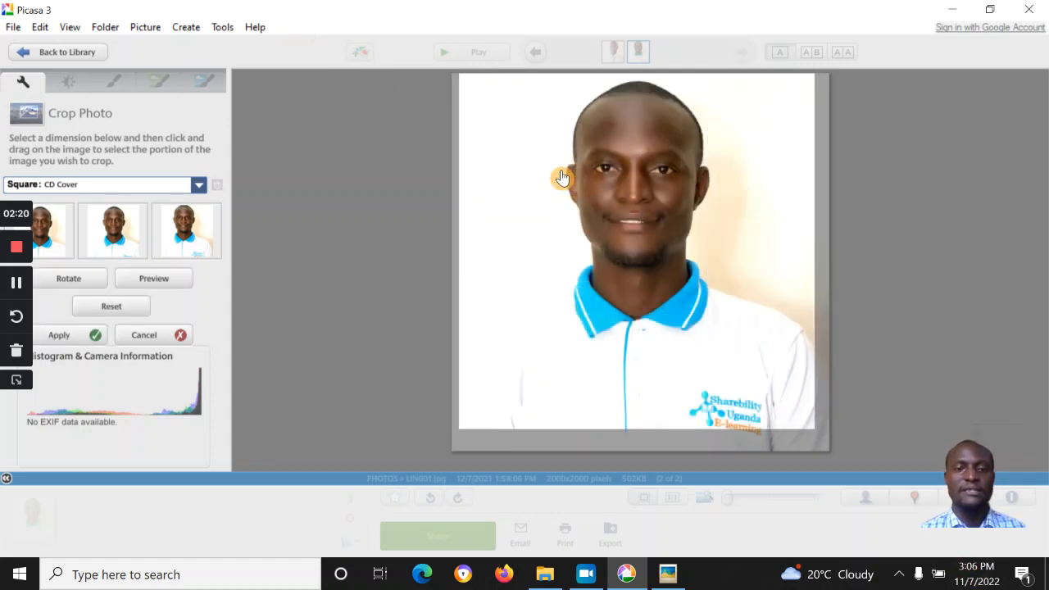
click(95, 332)
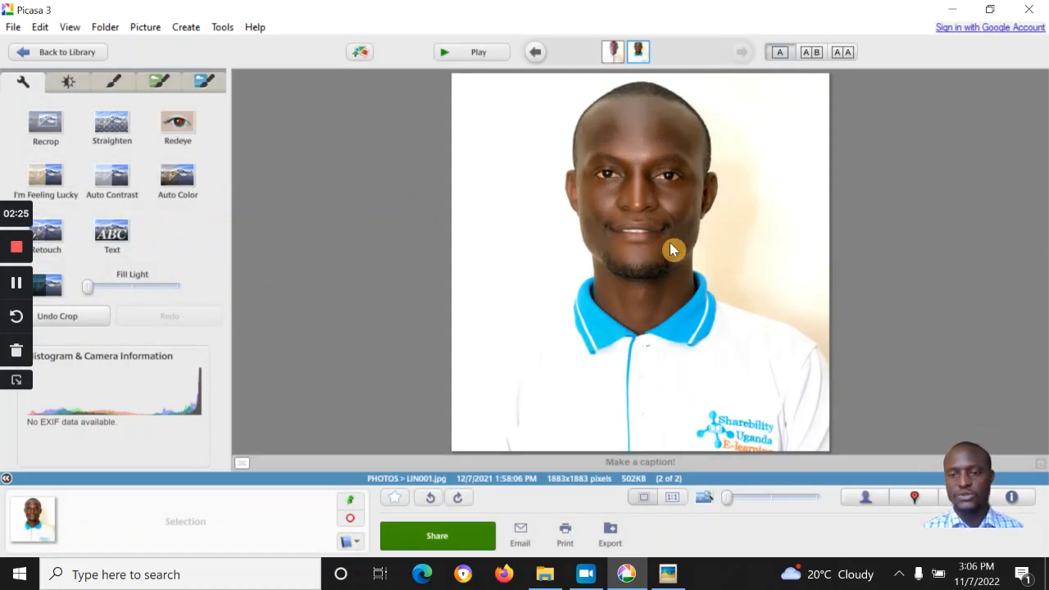
key(Left)
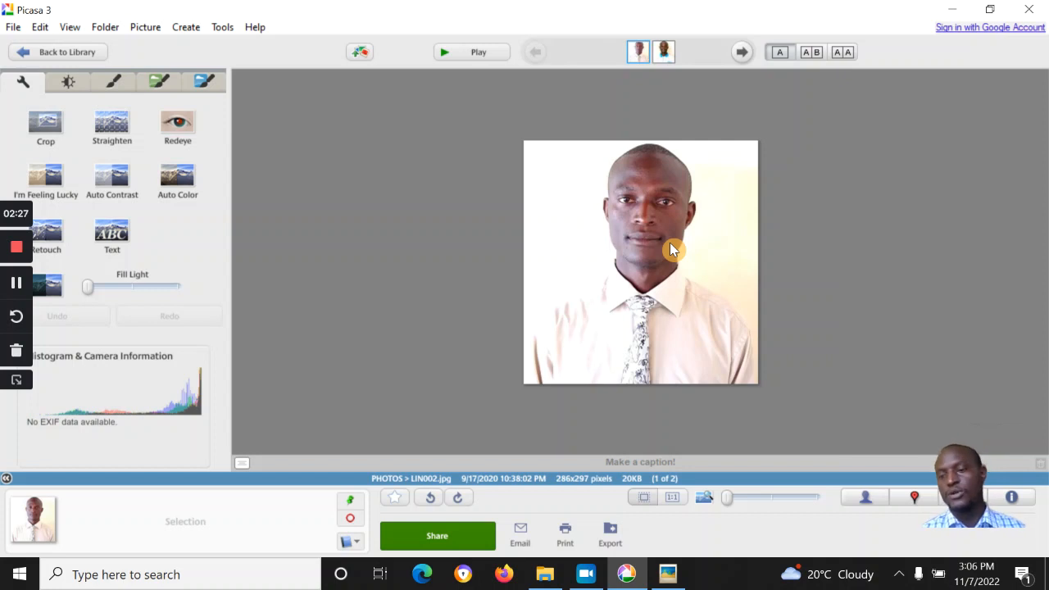
key(Right)
click(1037, 6)
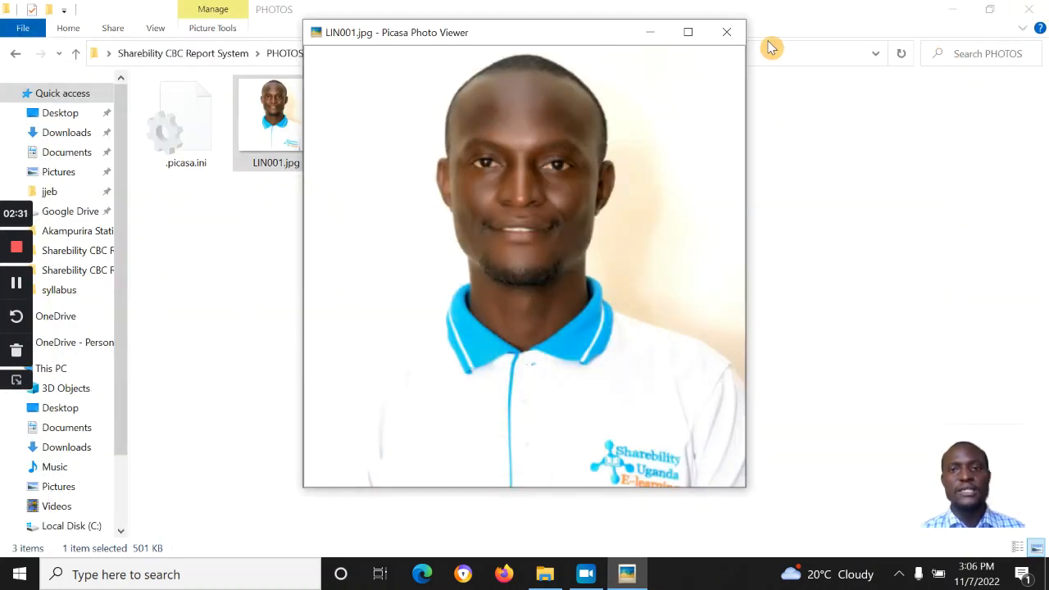
Step: Close Photo Viewer and the Picasa compacting notice, returning to the Sharebility CBC Report System folder
click(734, 34)
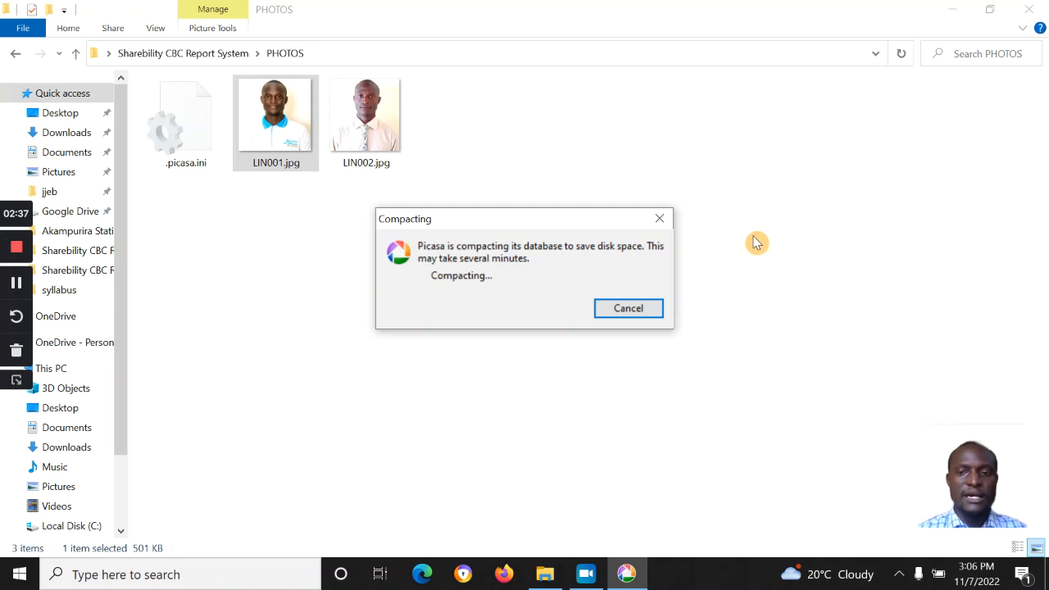
click(666, 223)
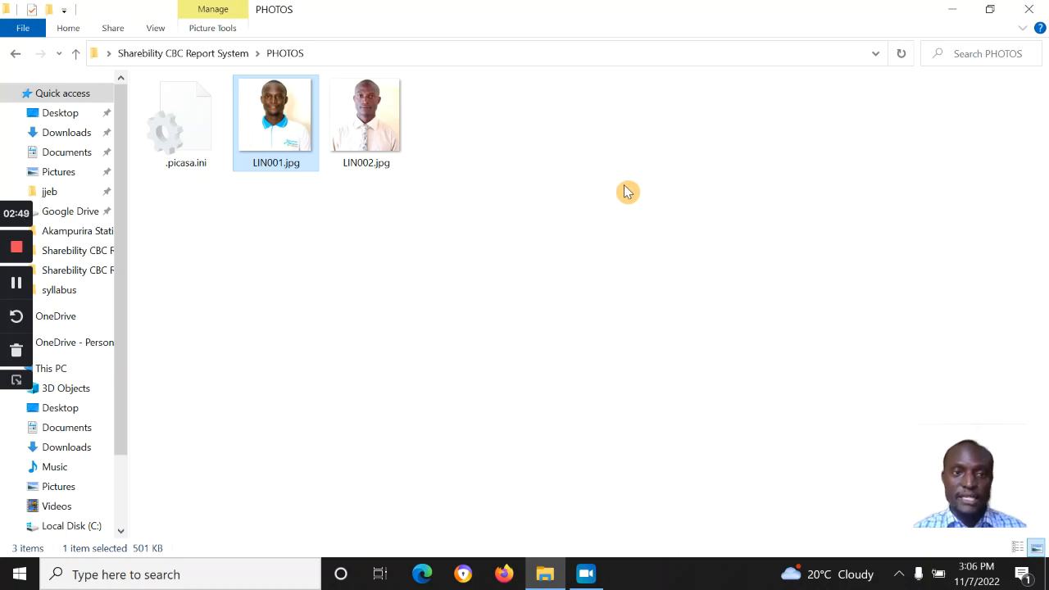
click(221, 60)
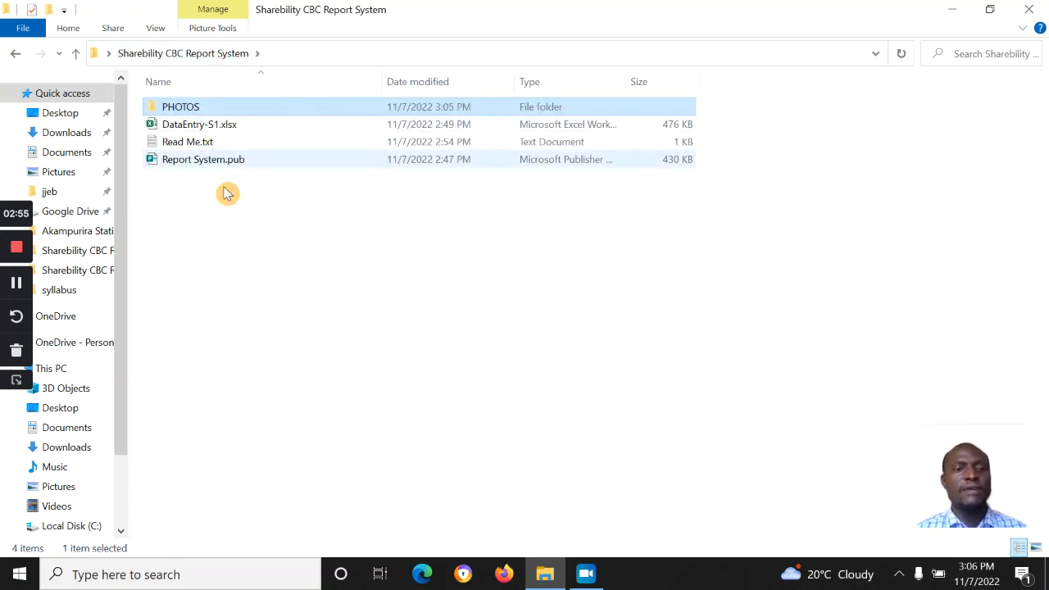
Step: Open DataEntry-S1.xlsx, dismiss the activation notice and go to the CLASS TR sheet
double_click(226, 125)
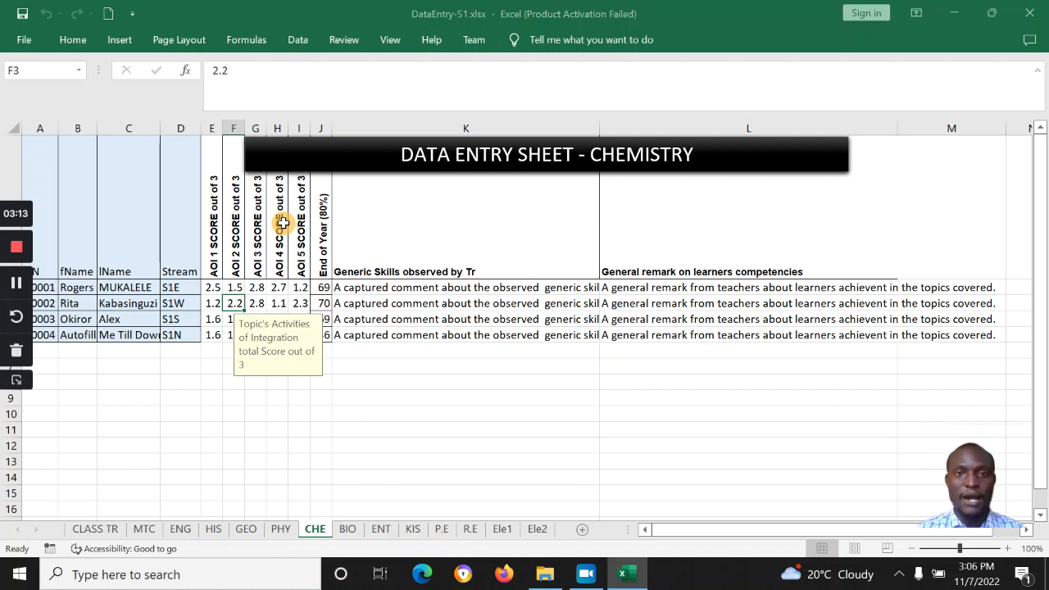
click(709, 82)
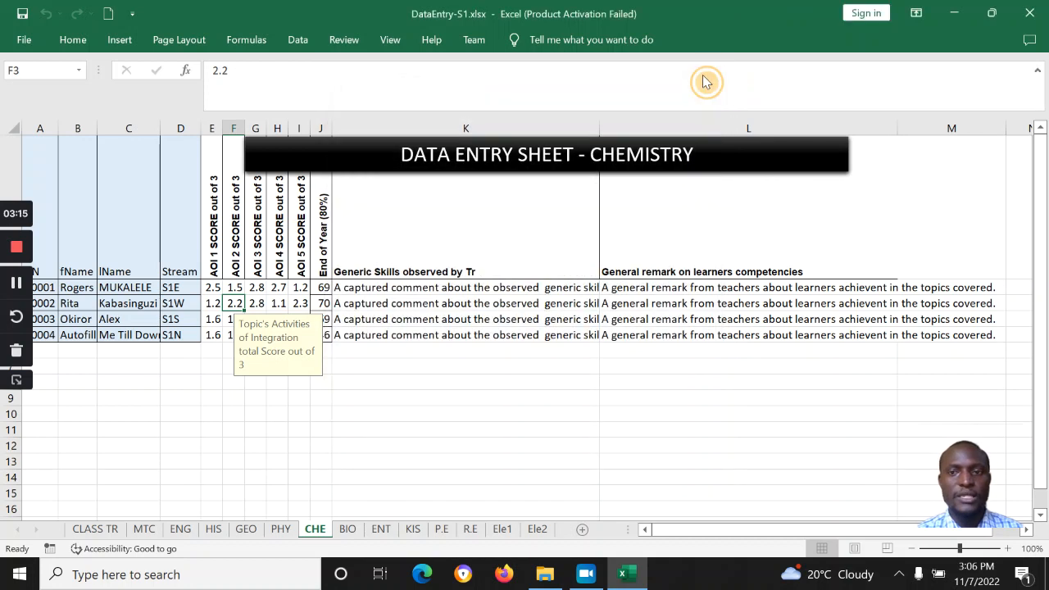
click(112, 529)
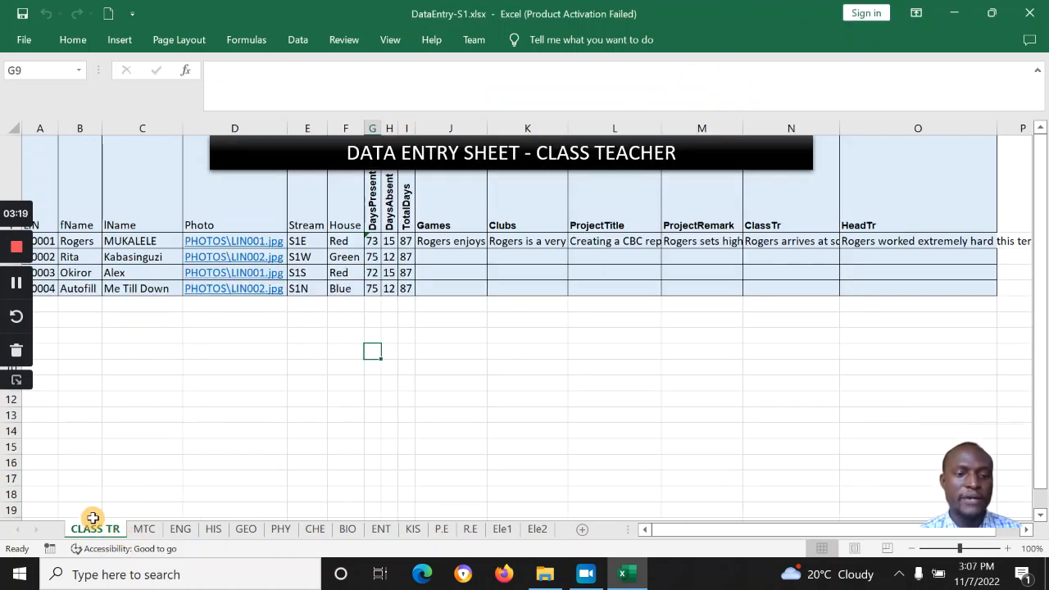
click(312, 380)
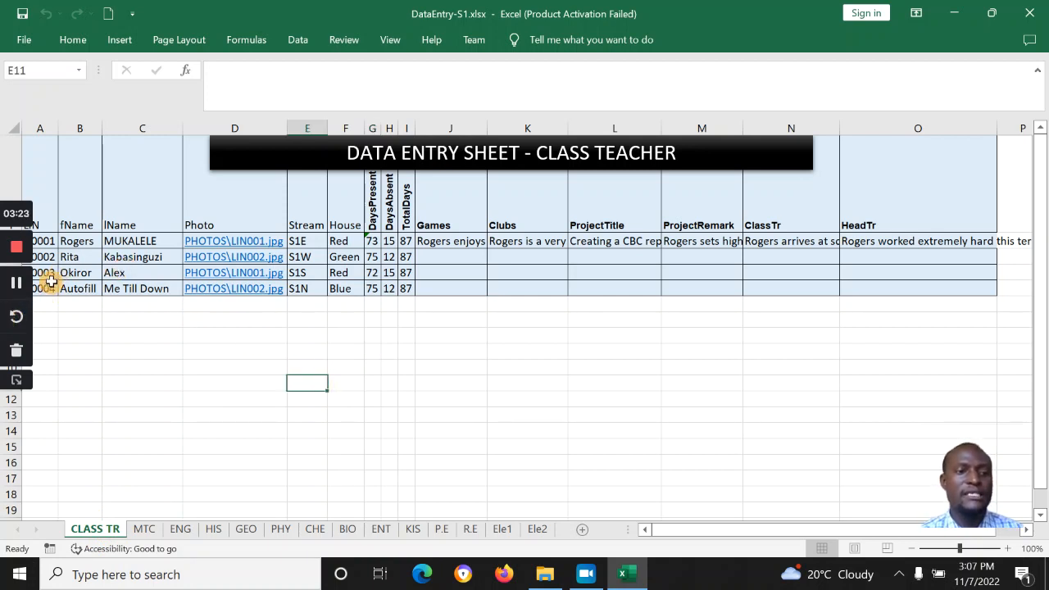
Step: Review the four learners' first names and surnames and the empty Games cell J3
click(72, 256)
click(72, 241)
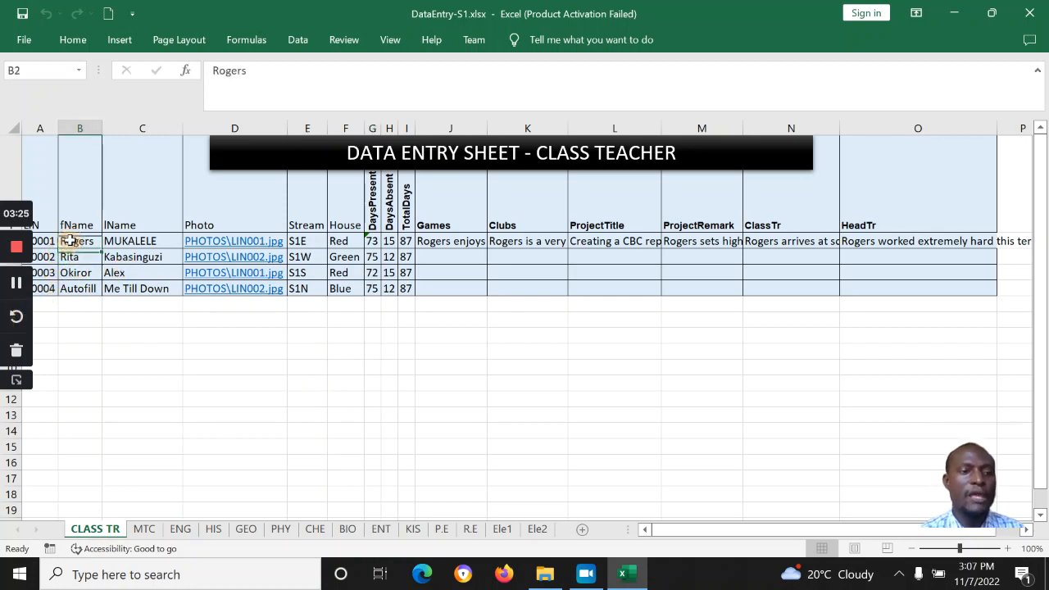
click(74, 272)
click(75, 287)
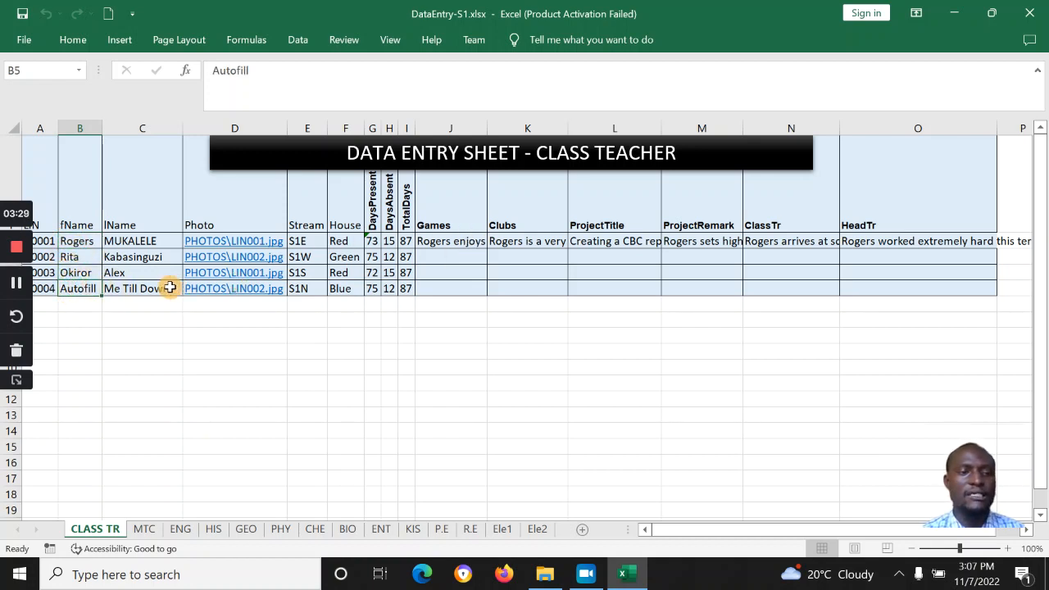
click(125, 241)
click(114, 273)
click(119, 289)
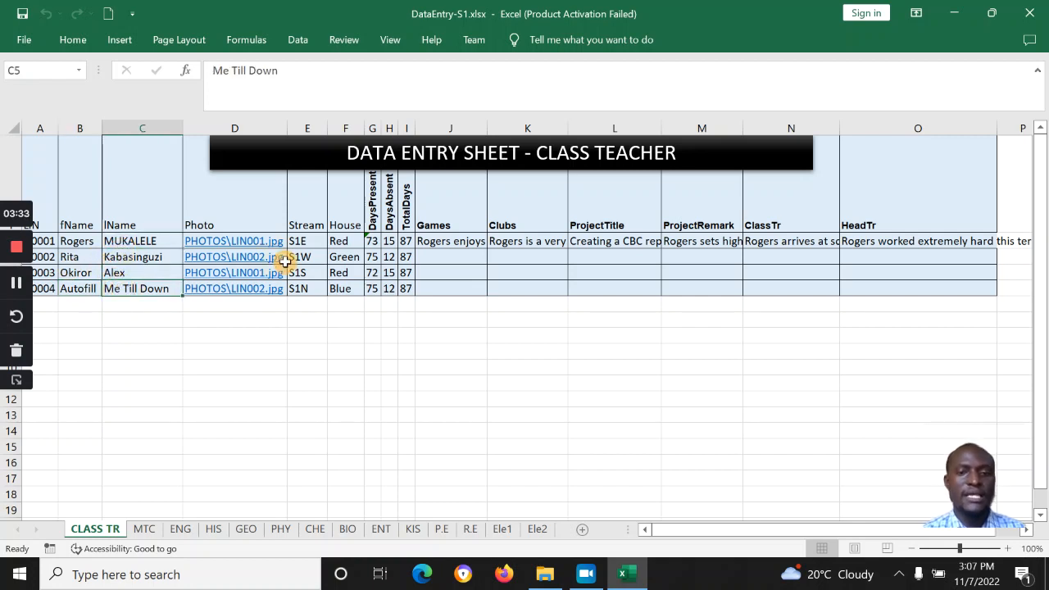
click(466, 260)
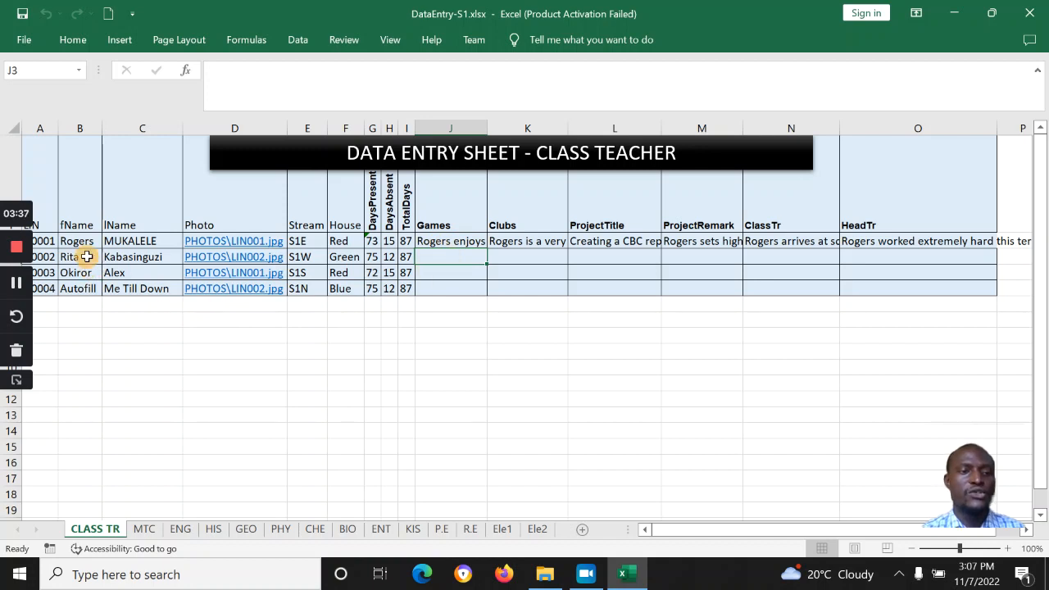
Step: Fill the last learner row down to row 11, creating learners U0005–U0010
drag(45, 289, 971, 285)
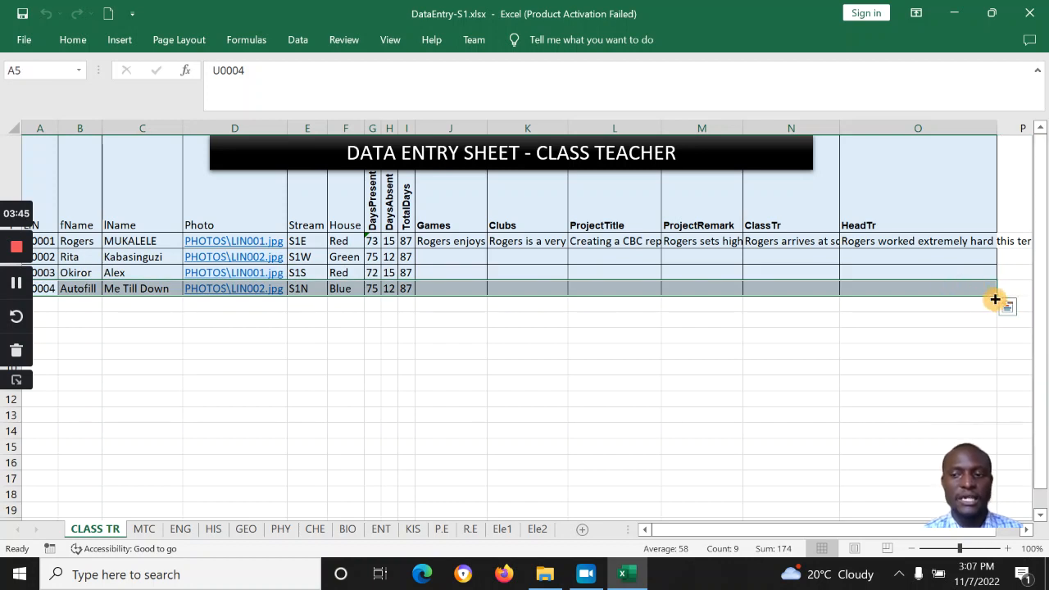
drag(996, 298, 963, 397)
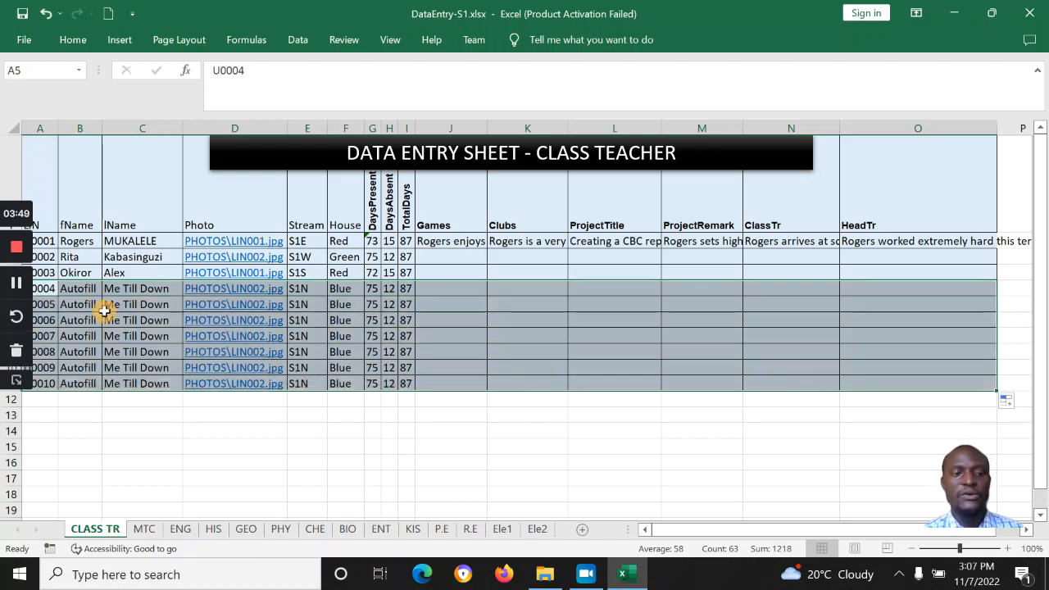
drag(82, 293, 128, 382)
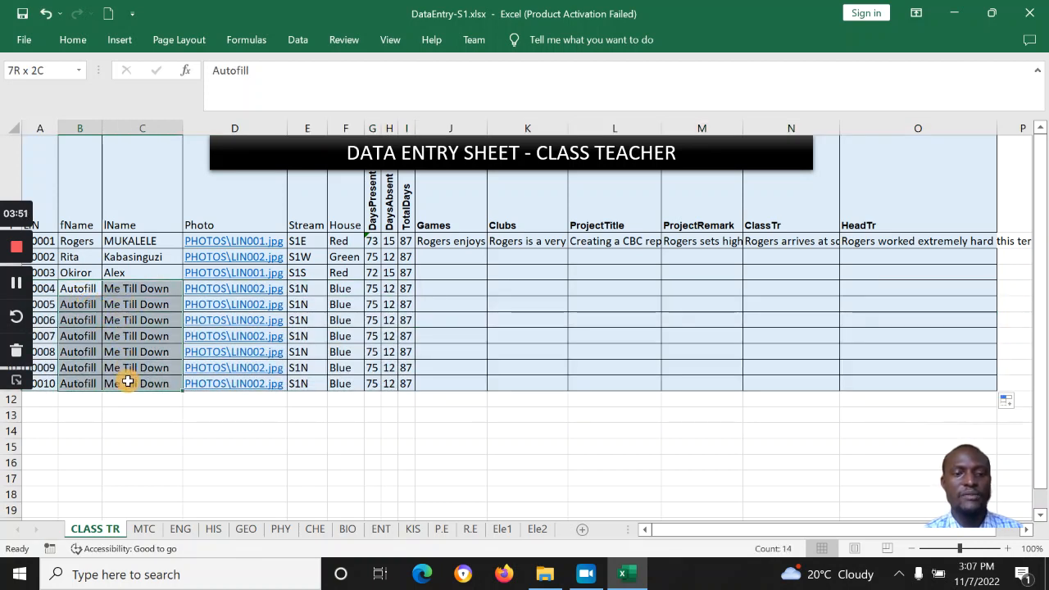
Step: Clear the DaysPresent and DaysAbsent figures from the copied learner rows
click(302, 289)
key(Left)
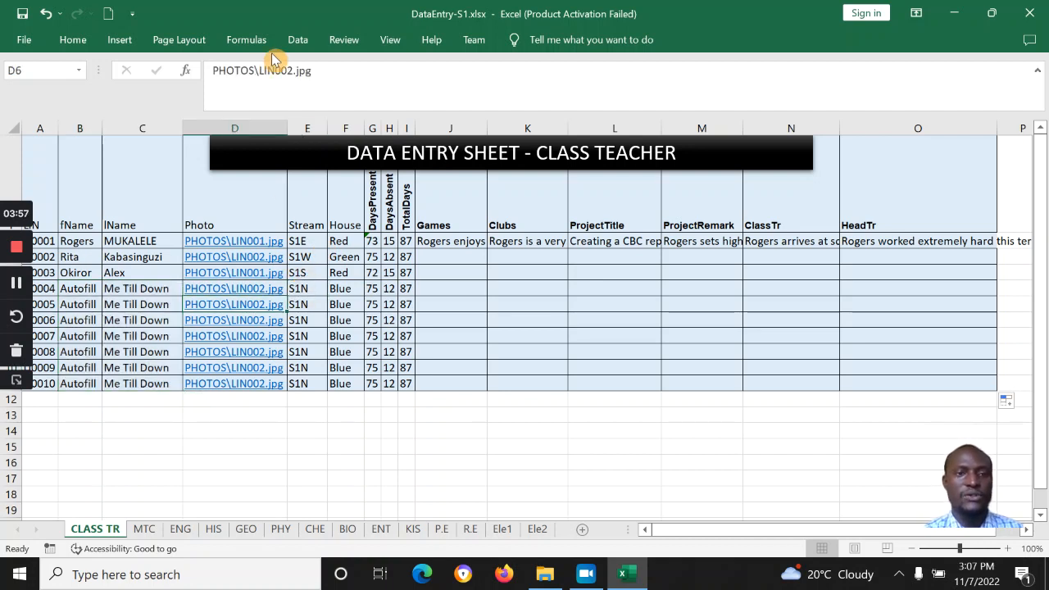
key(Down)
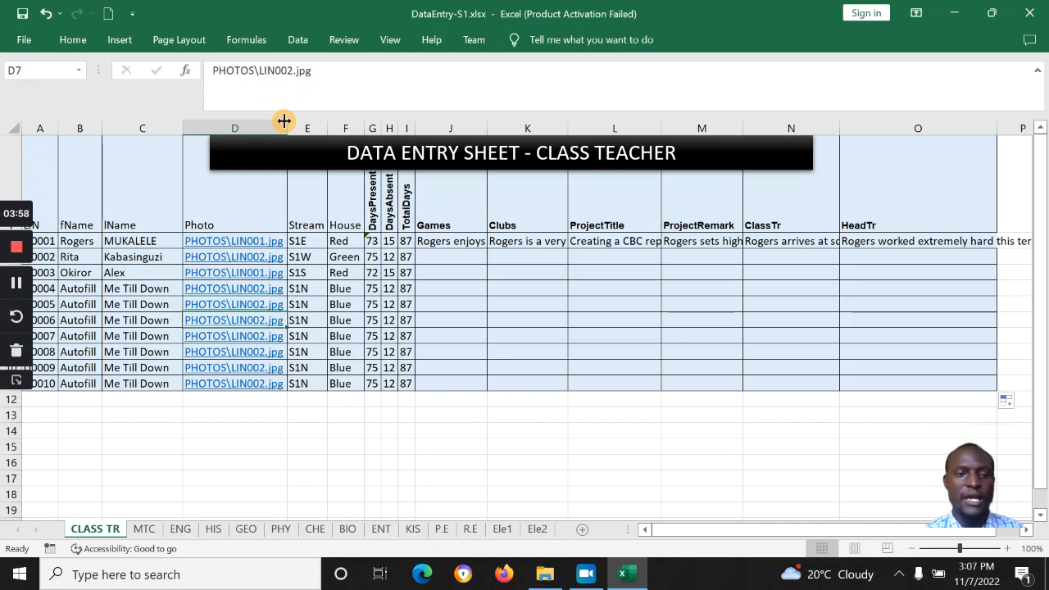
click(373, 320)
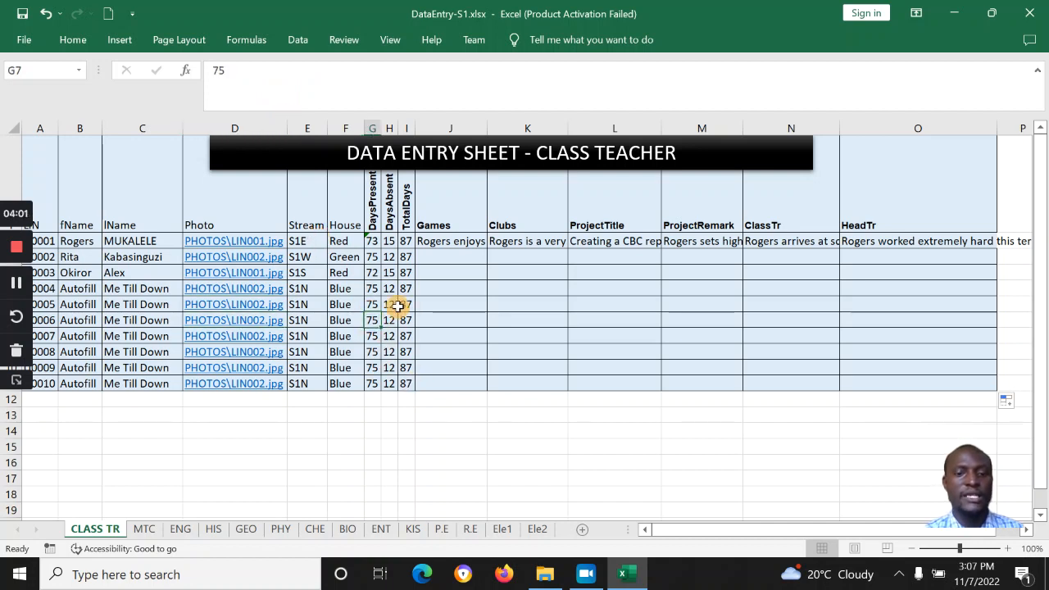
drag(382, 304, 404, 391)
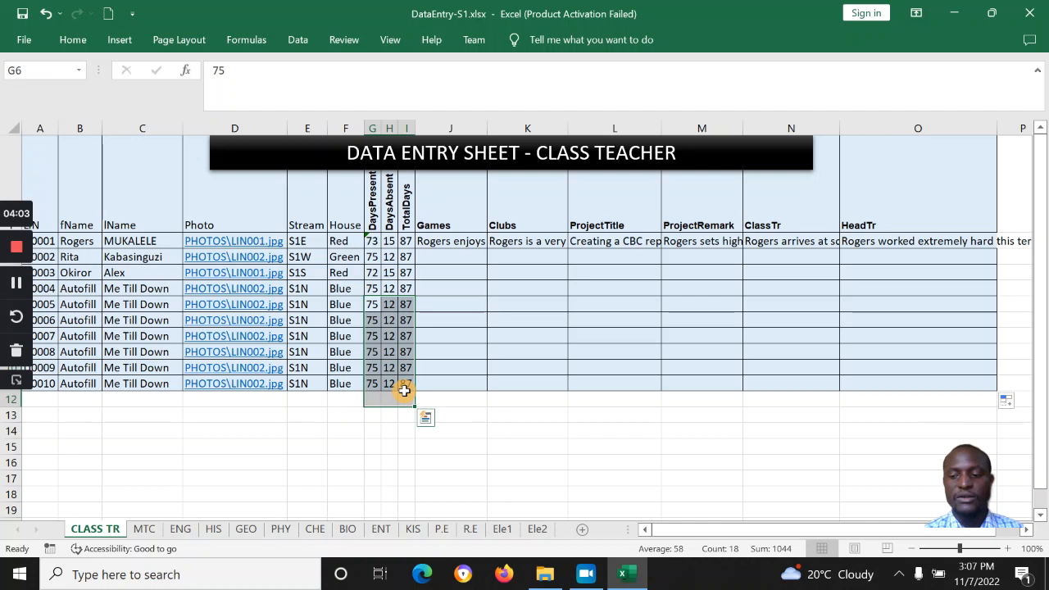
drag(369, 301, 400, 378)
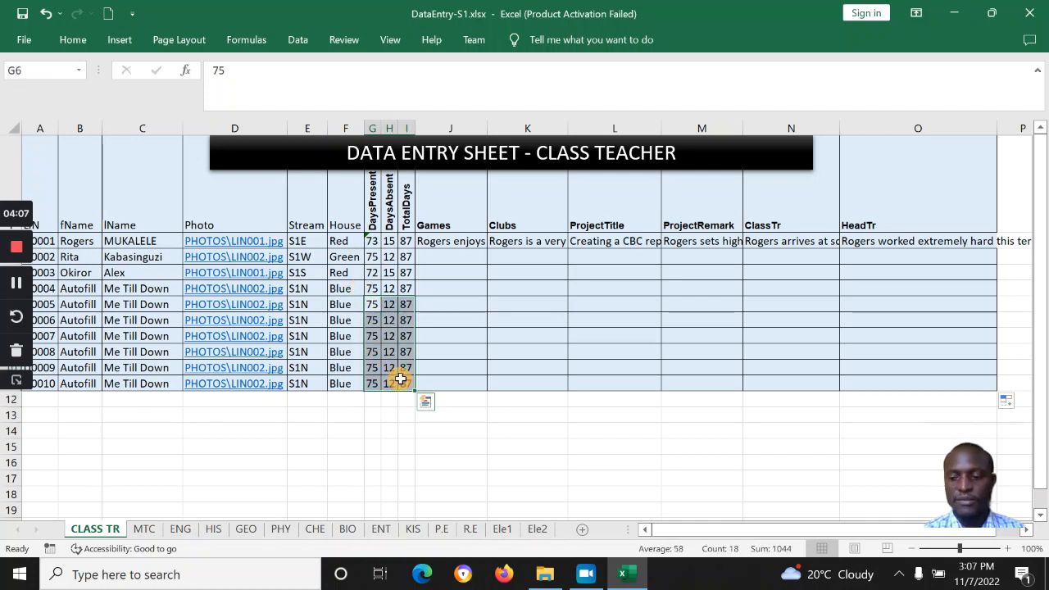
key(Delete)
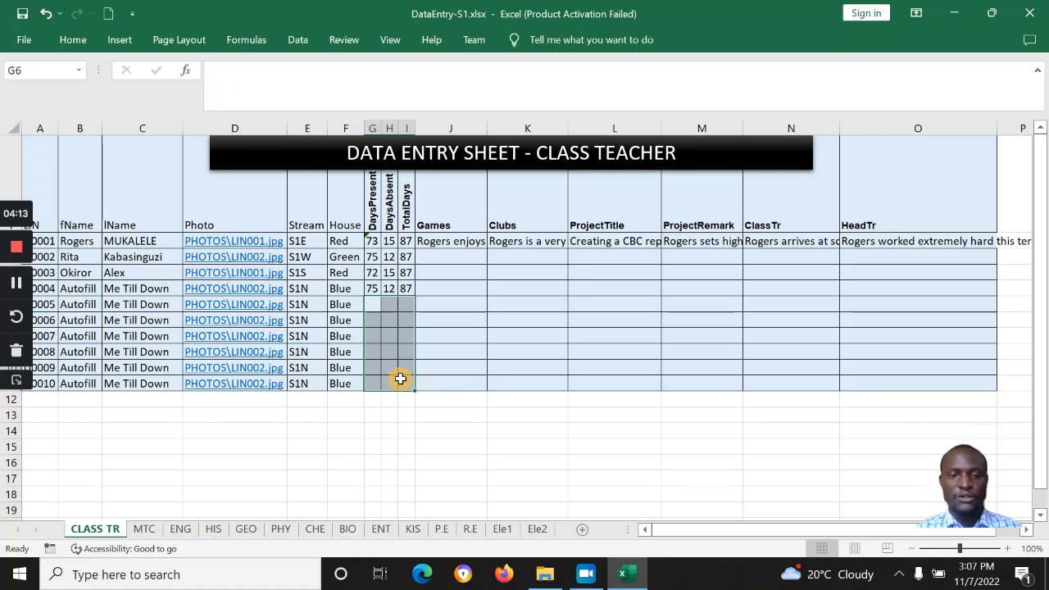
Step: Blank Stream, House and attendance cells for every learner from the third down
drag(391, 382, 308, 278)
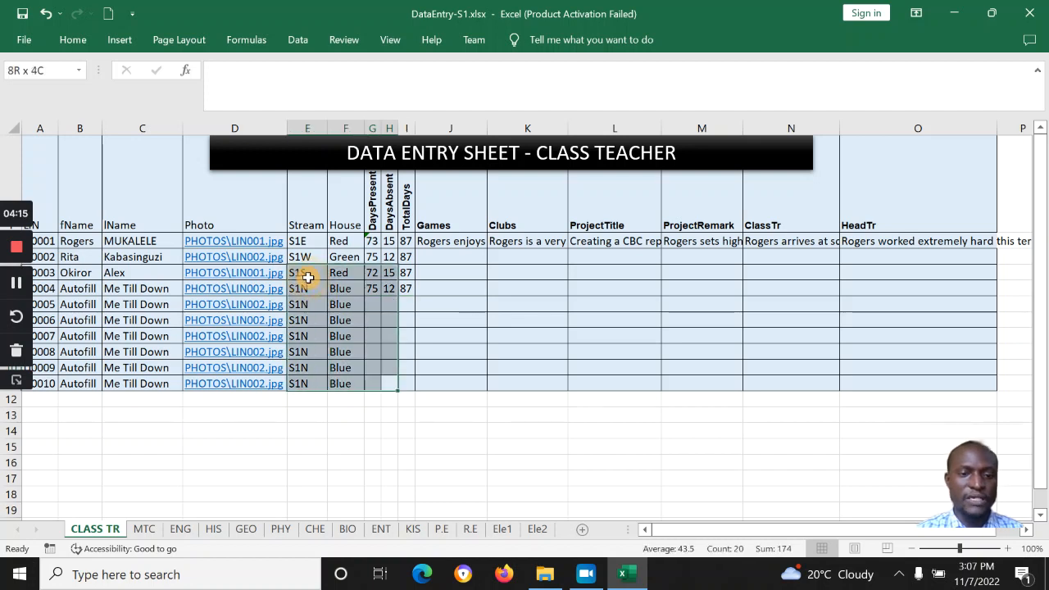
key(Delete)
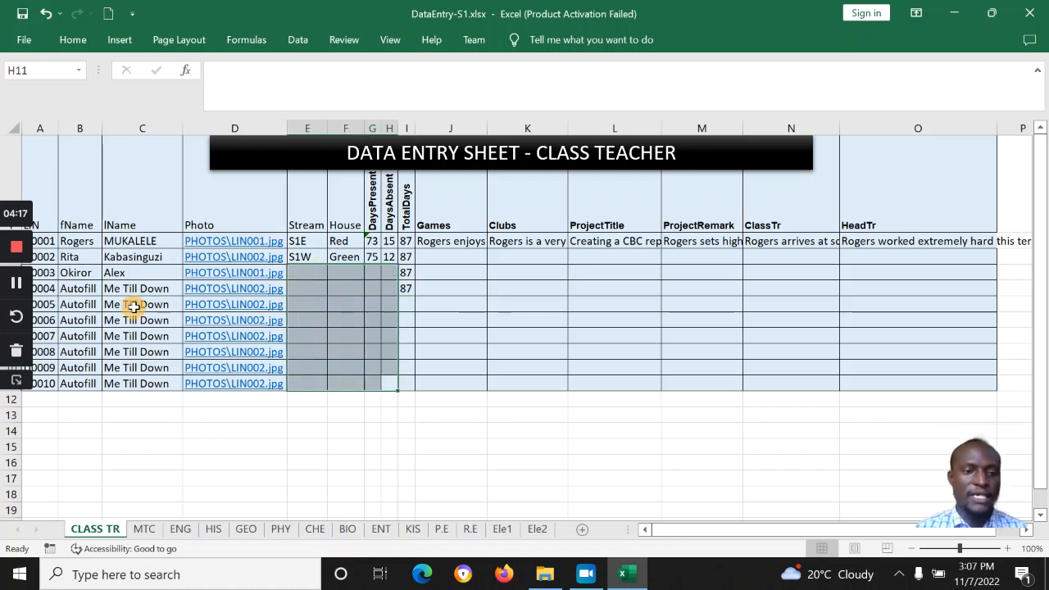
drag(88, 301, 90, 382)
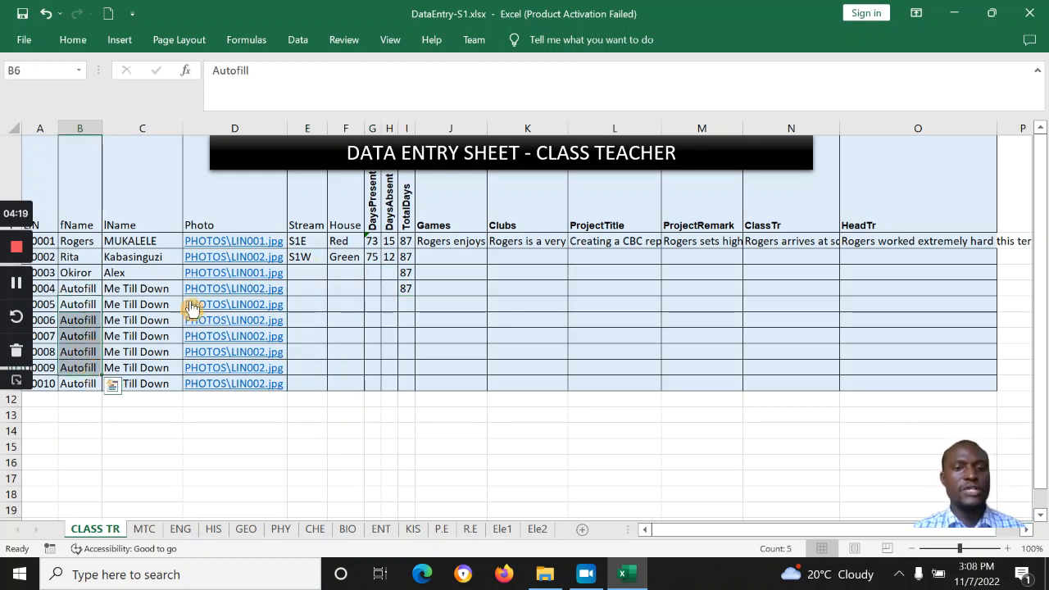
drag(374, 210, 386, 244)
click(389, 241)
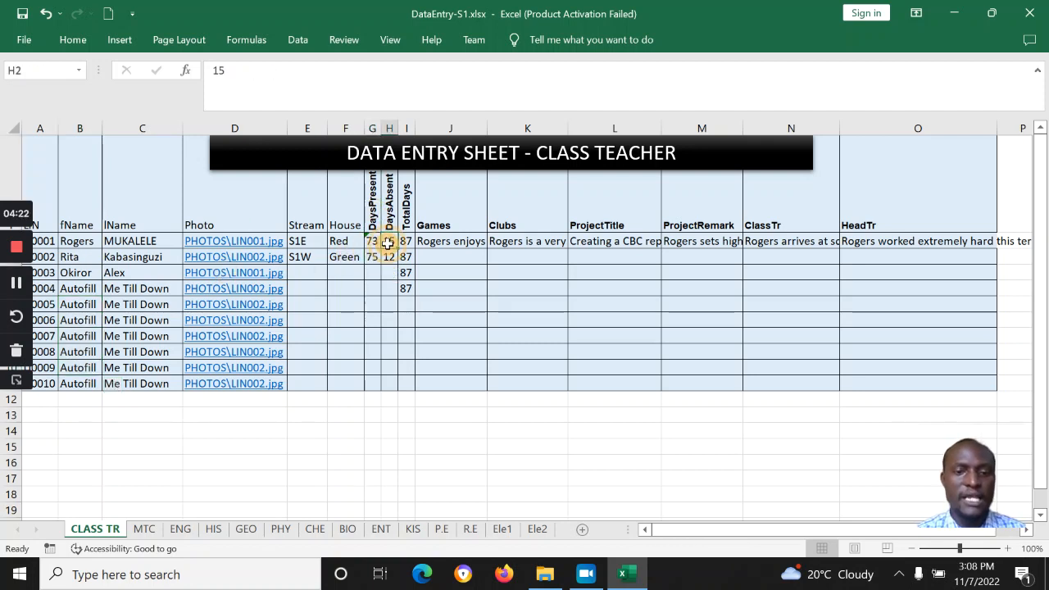
Step: Review the first learner's attendance (15 absent, 87 total), Games and ICT club comments and project title
click(441, 250)
click(466, 238)
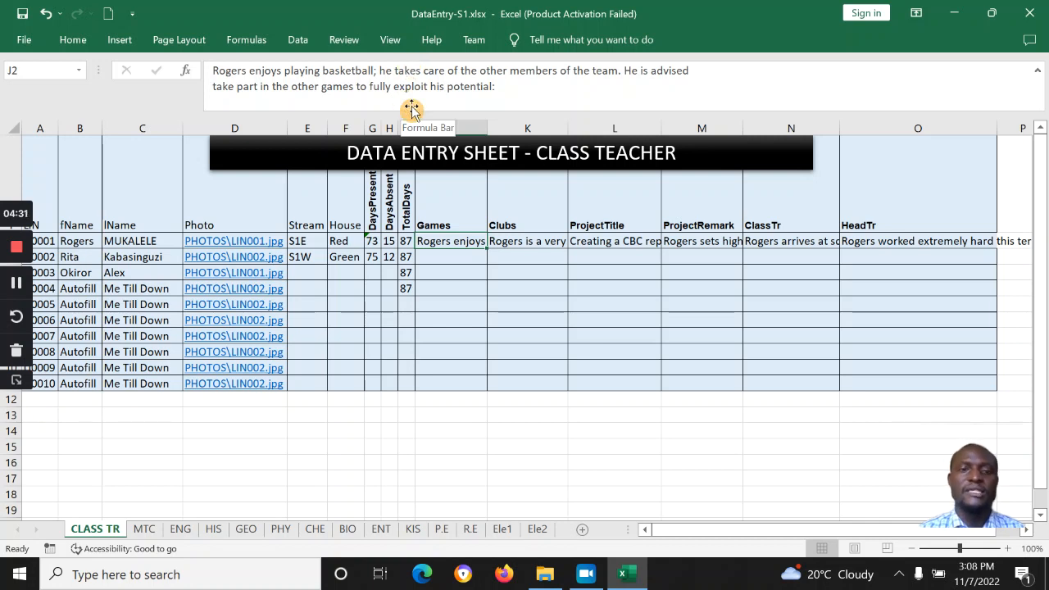
click(385, 243)
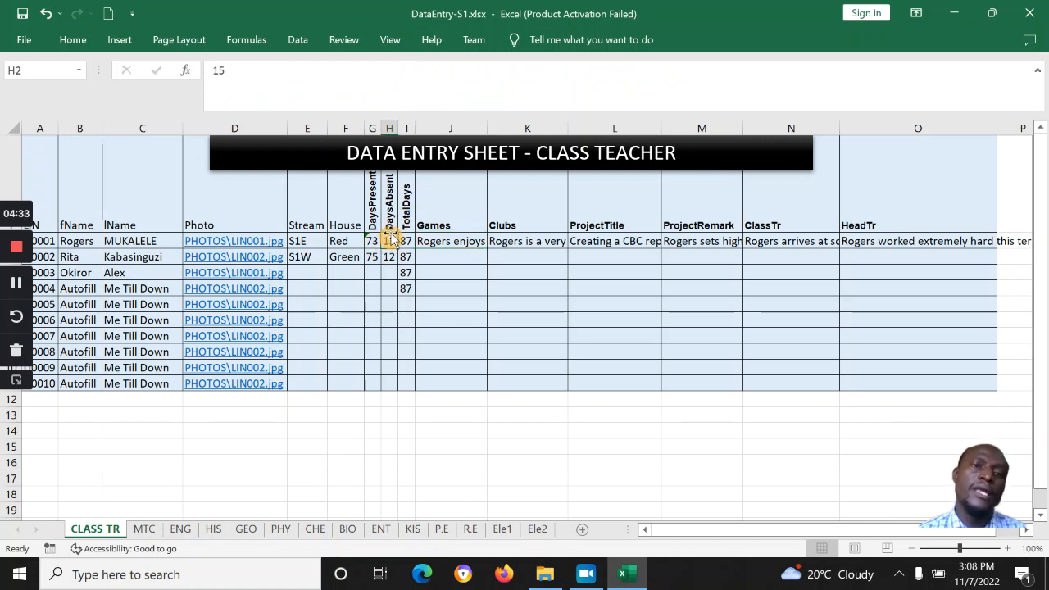
click(405, 241)
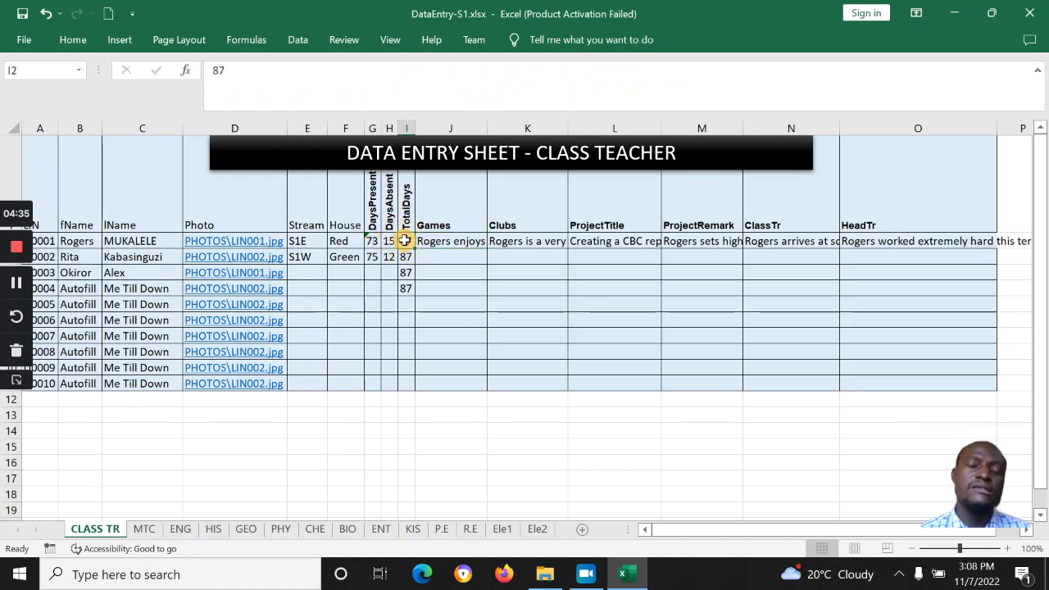
click(459, 246)
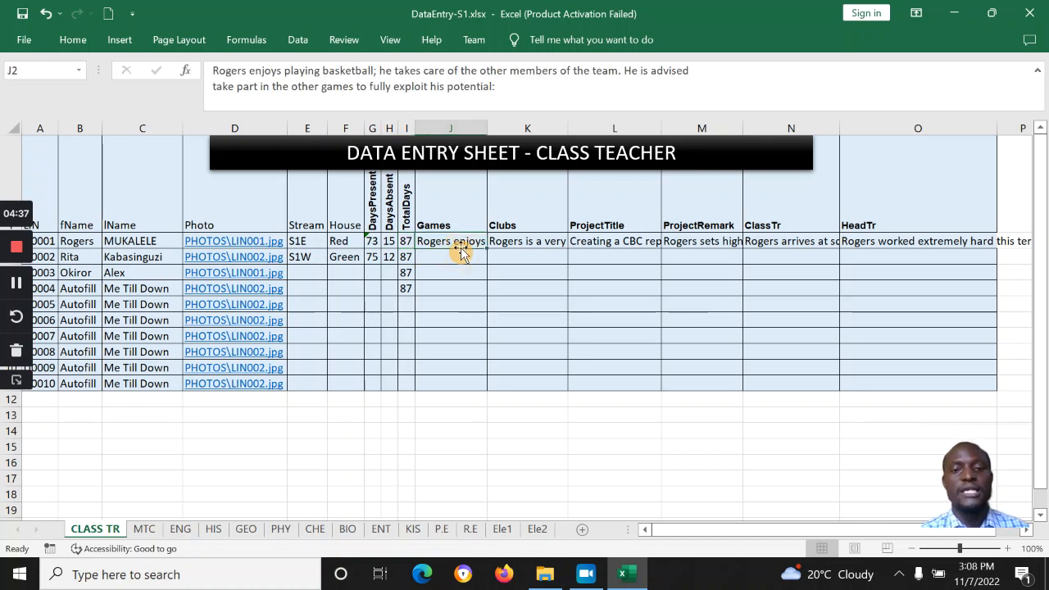
click(510, 241)
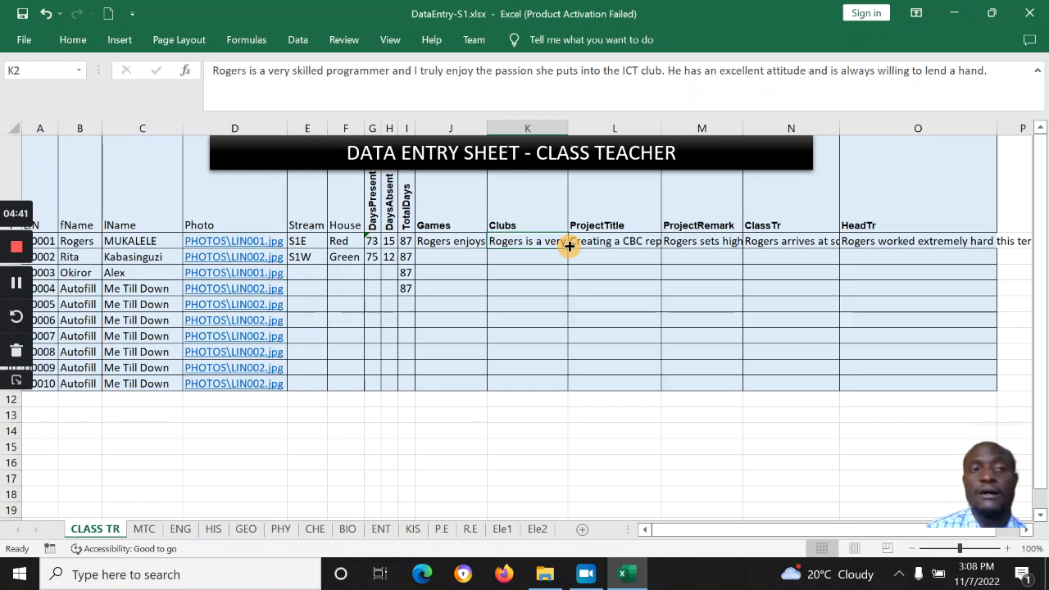
click(612, 241)
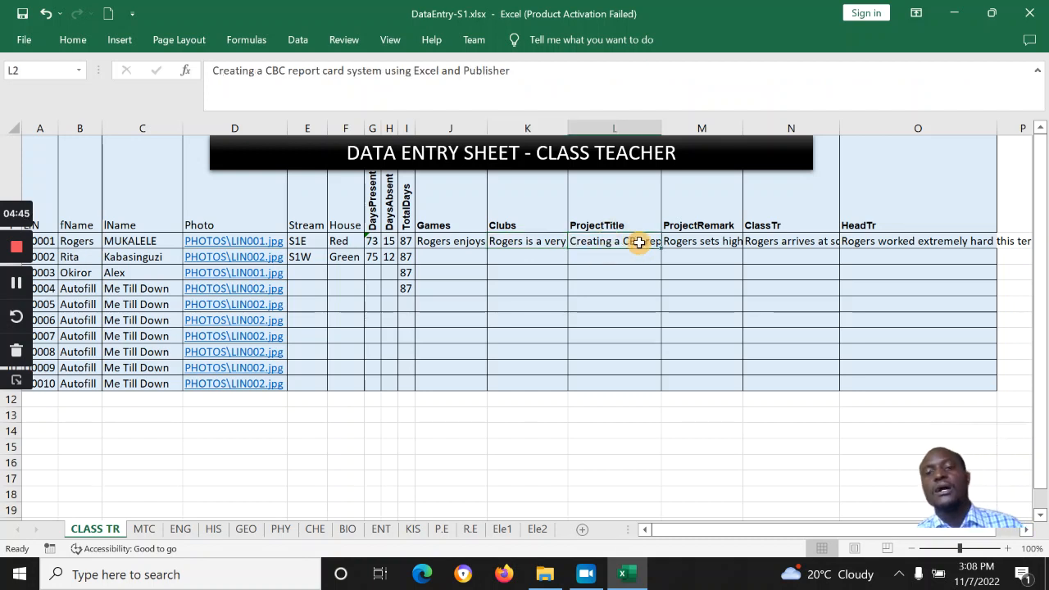
Step: Read the project remark plus class and head teacher remarks, then go to the MTC sheet
click(596, 223)
click(602, 239)
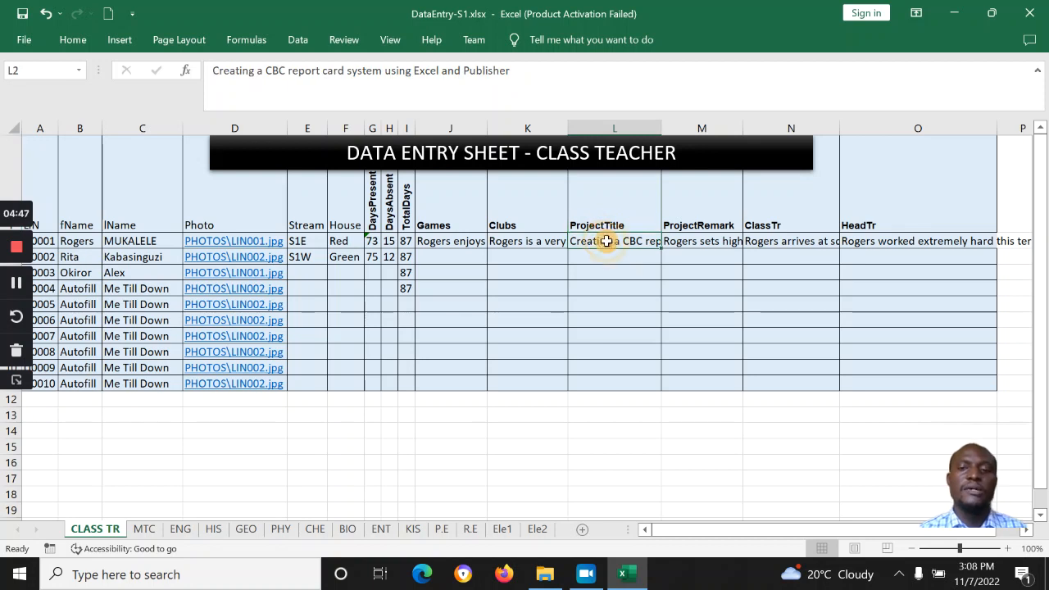
click(707, 239)
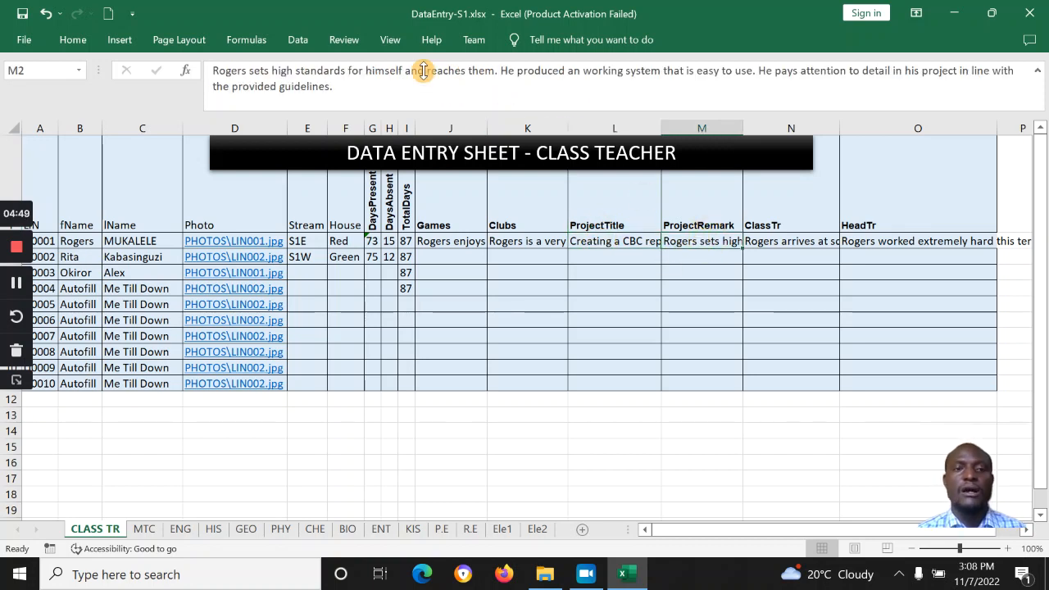
click(781, 244)
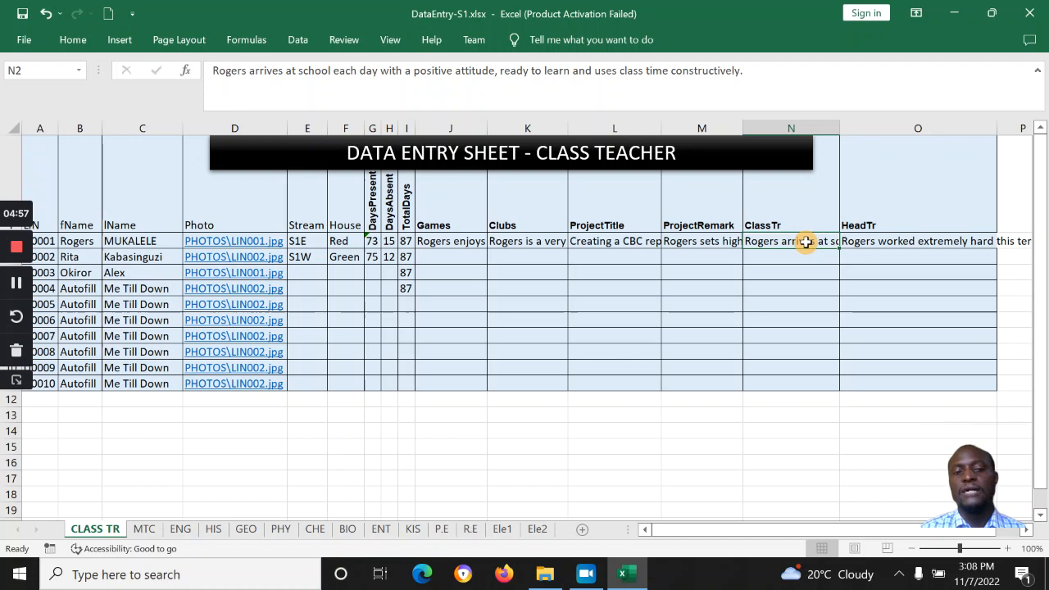
click(886, 240)
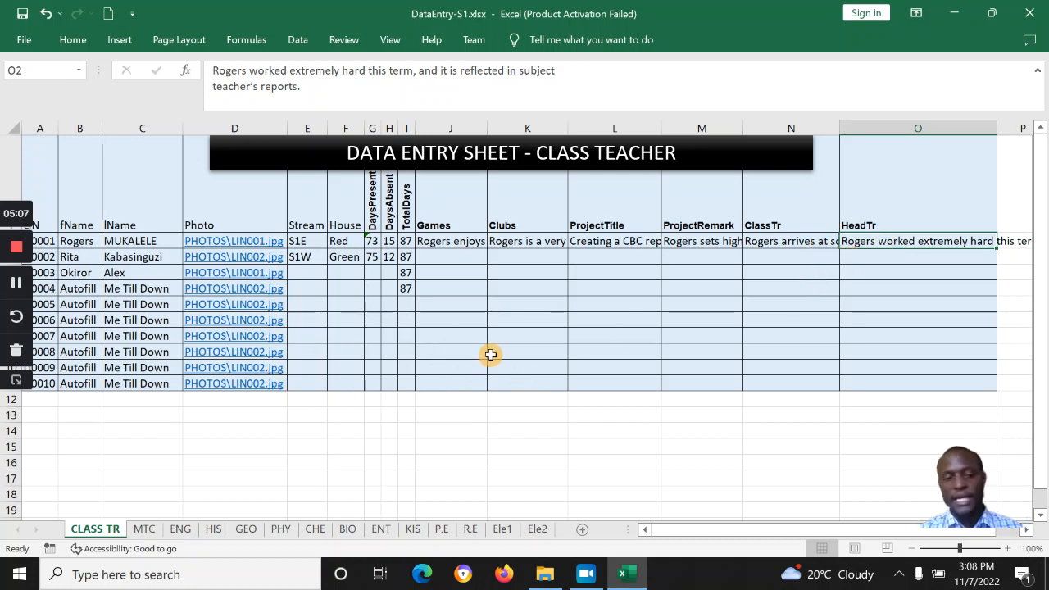
click(144, 530)
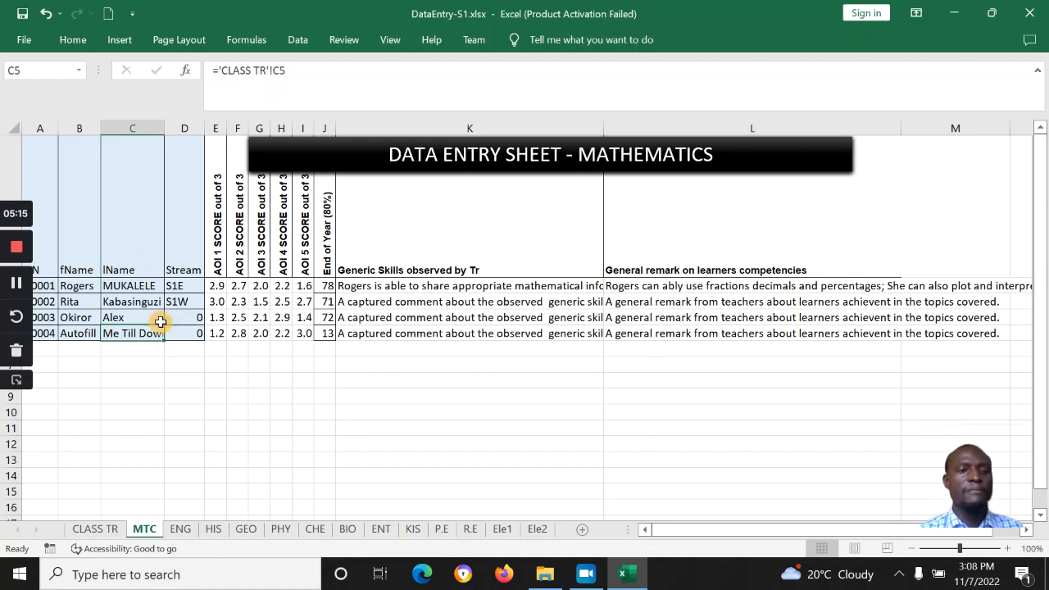
Step: Type Rose into the second learner's linked first name on MTC and check the ENG and HIS sheets
click(115, 529)
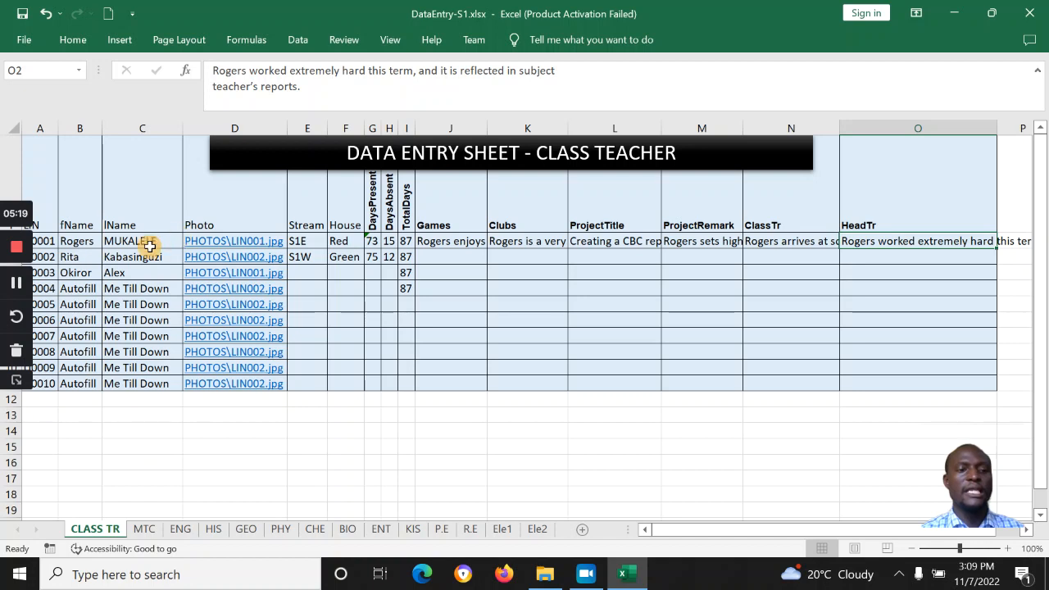
click(141, 255)
click(148, 529)
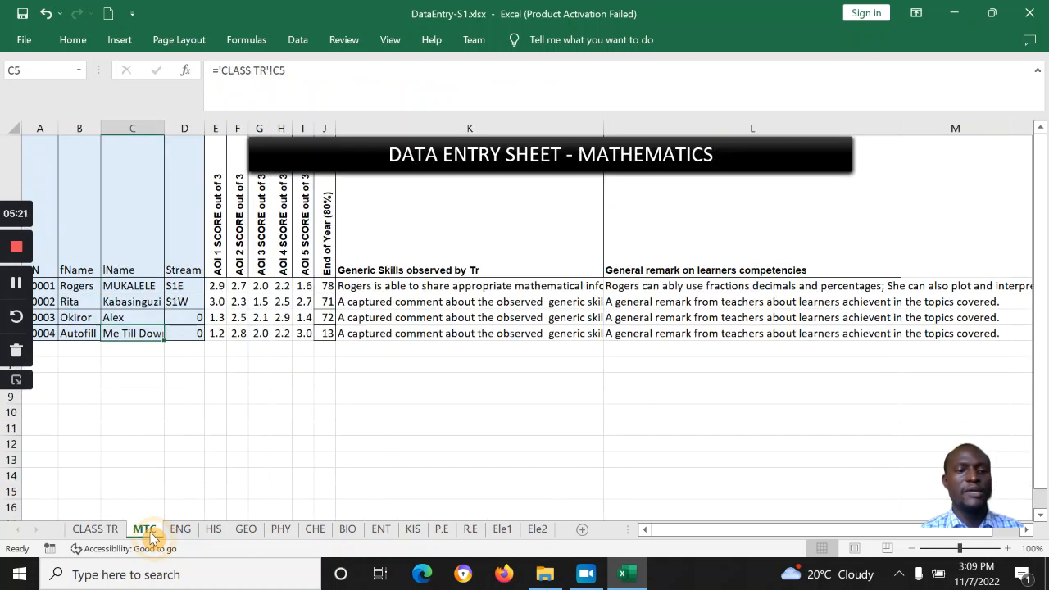
click(80, 288)
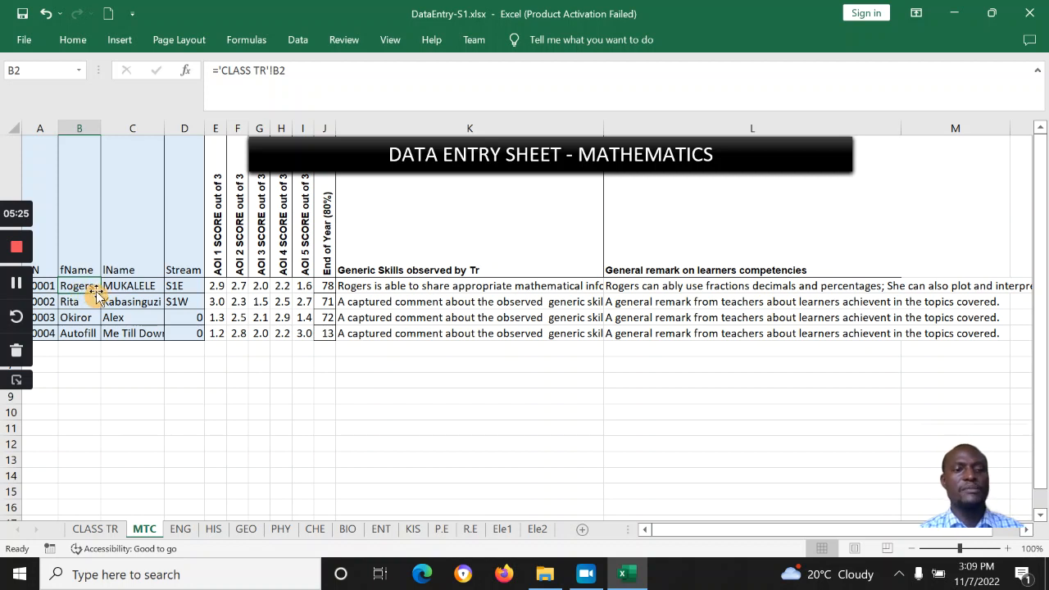
click(76, 304)
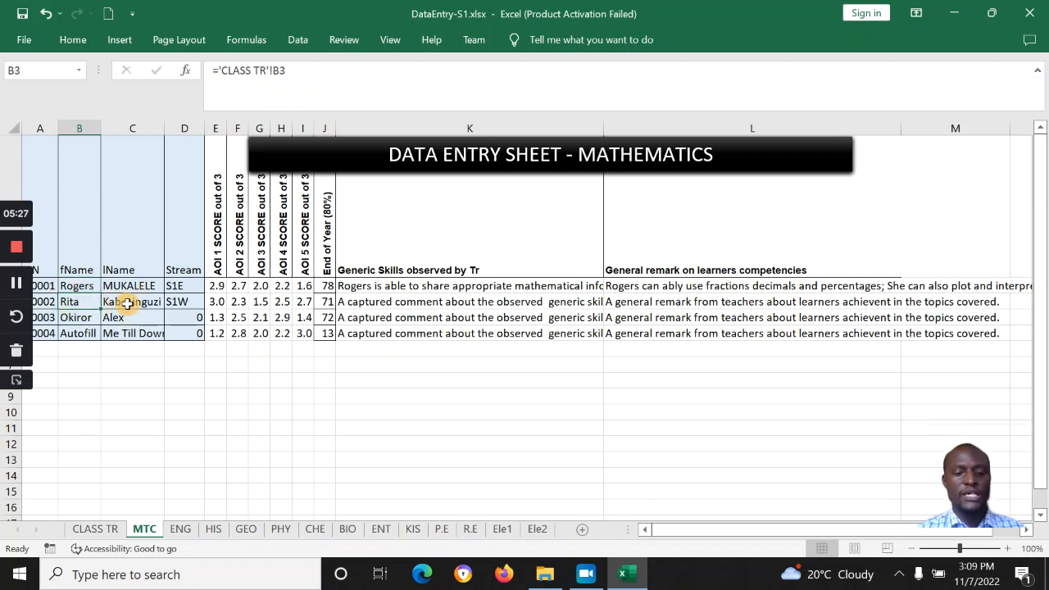
text(R)
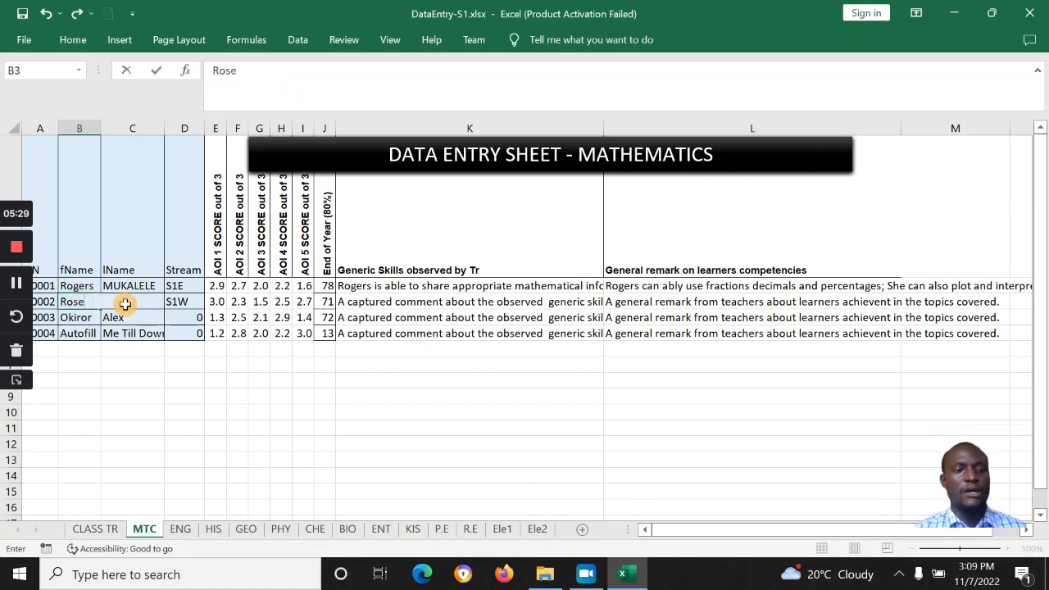
text(ose)
click(111, 317)
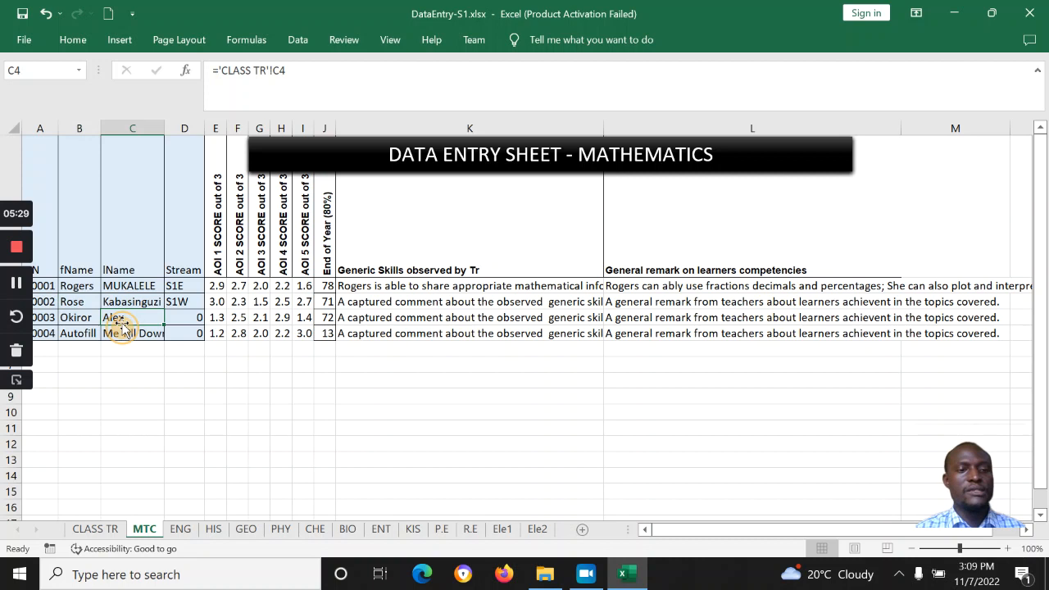
click(179, 530)
click(113, 293)
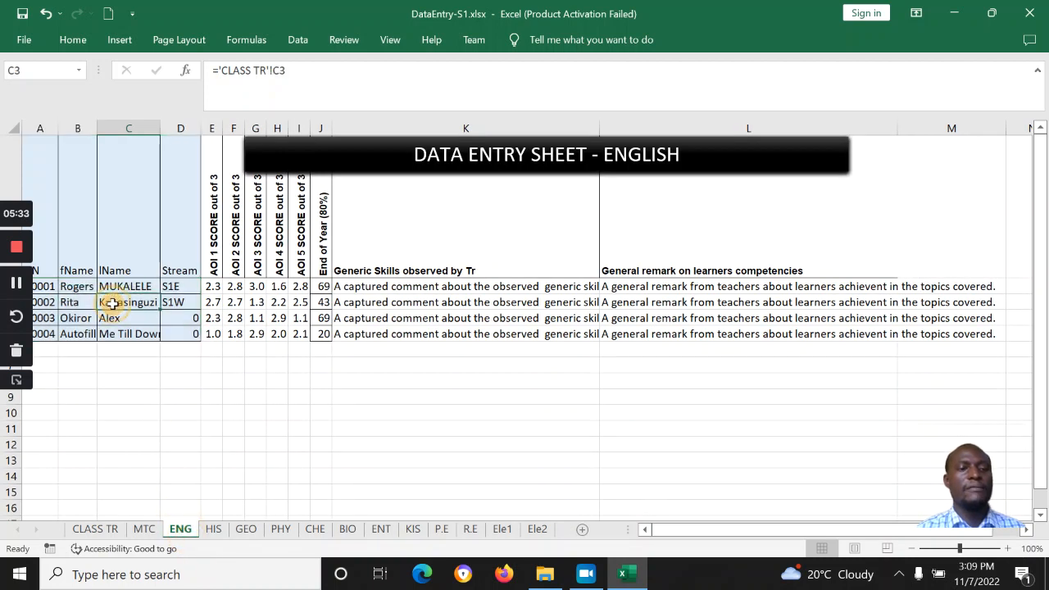
click(213, 530)
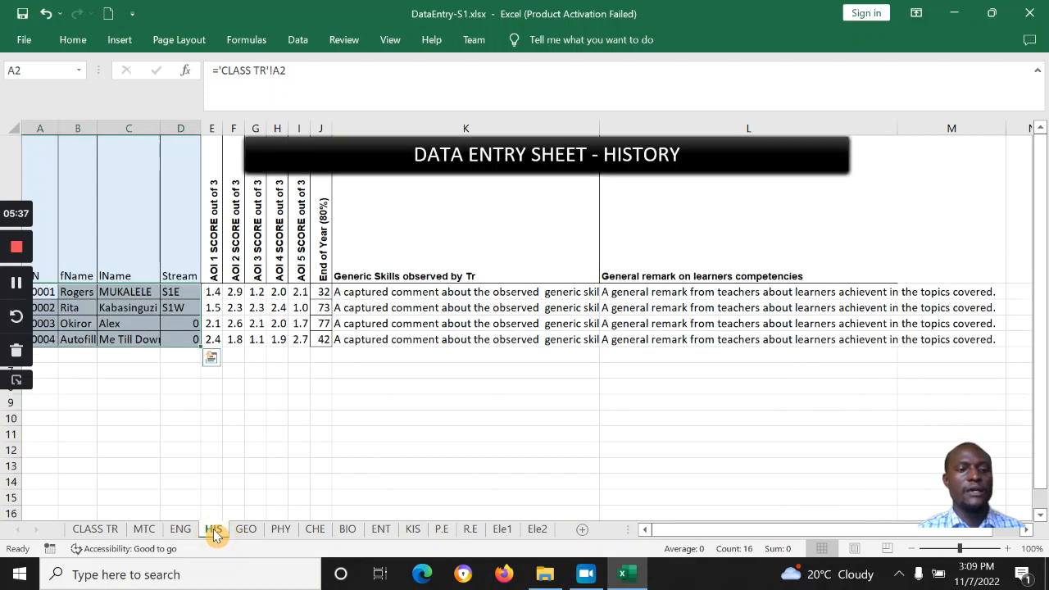
click(144, 530)
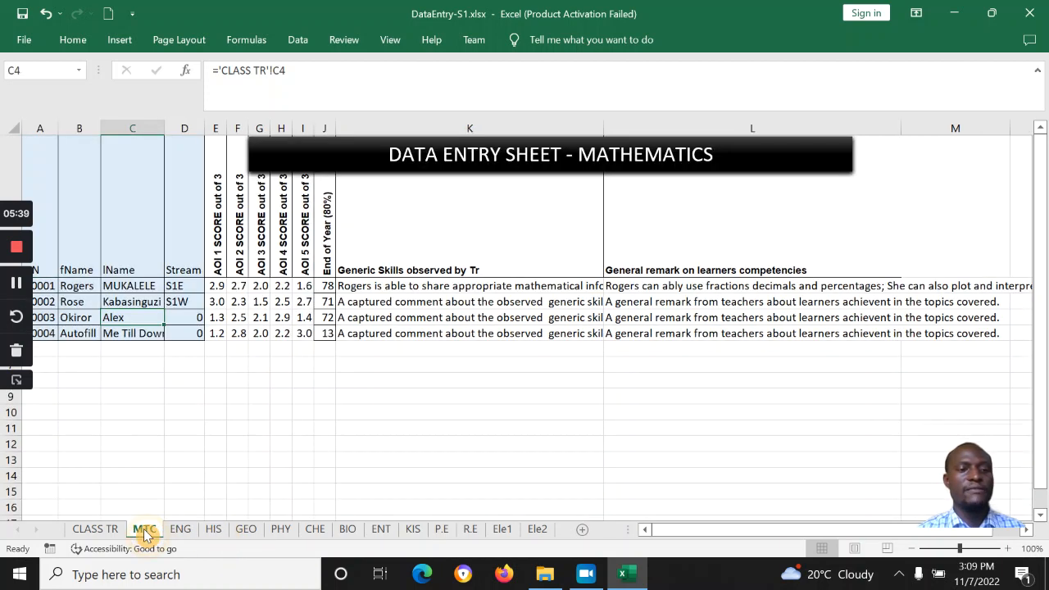
click(124, 286)
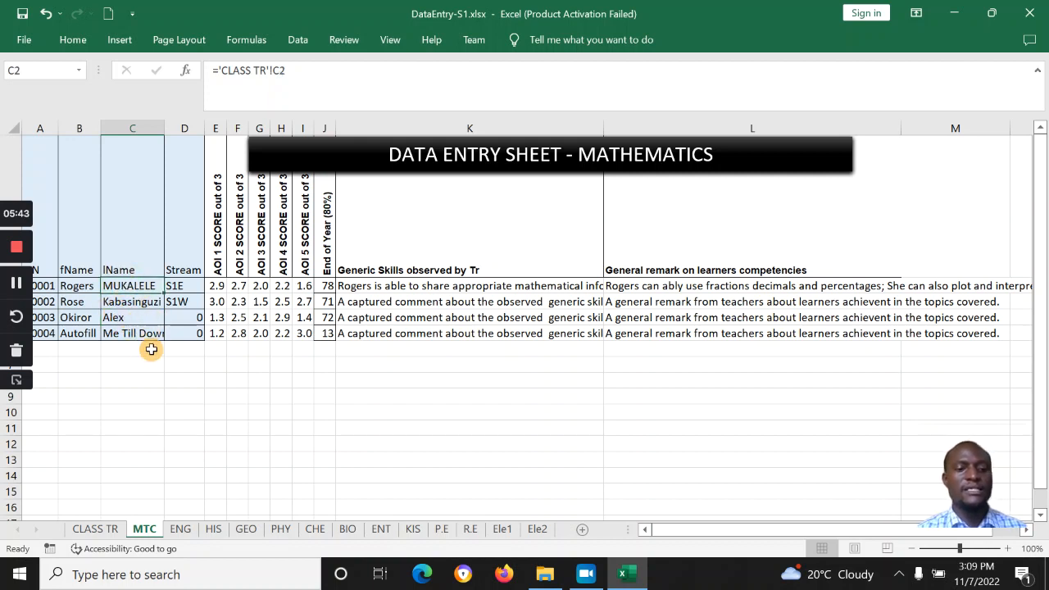
Step: Change Rita to Rose in CLASS TR cell B3 and verify it on ENG, HIS and GEO
click(105, 527)
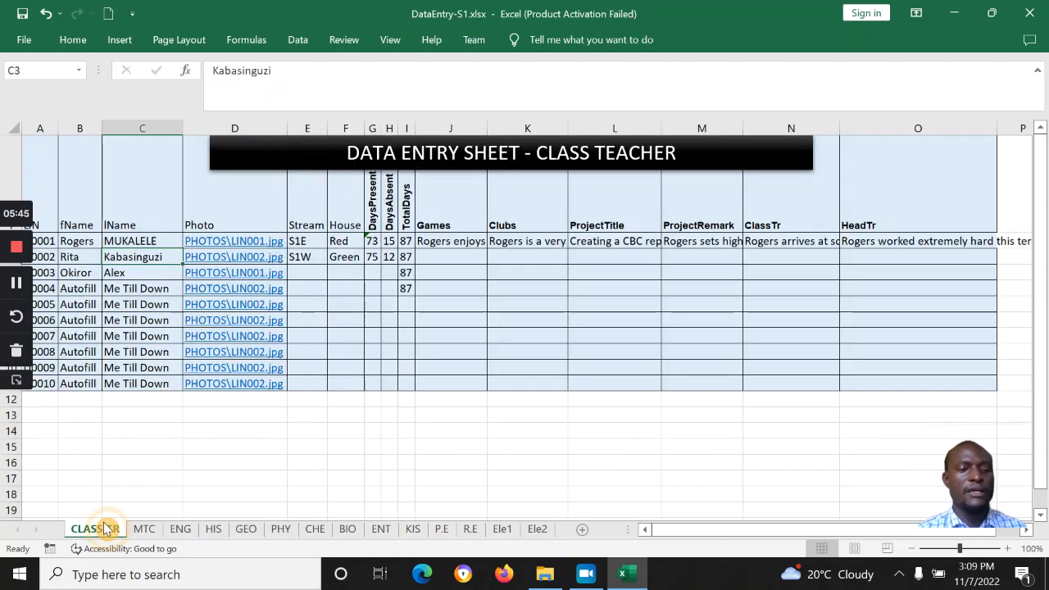
click(79, 257)
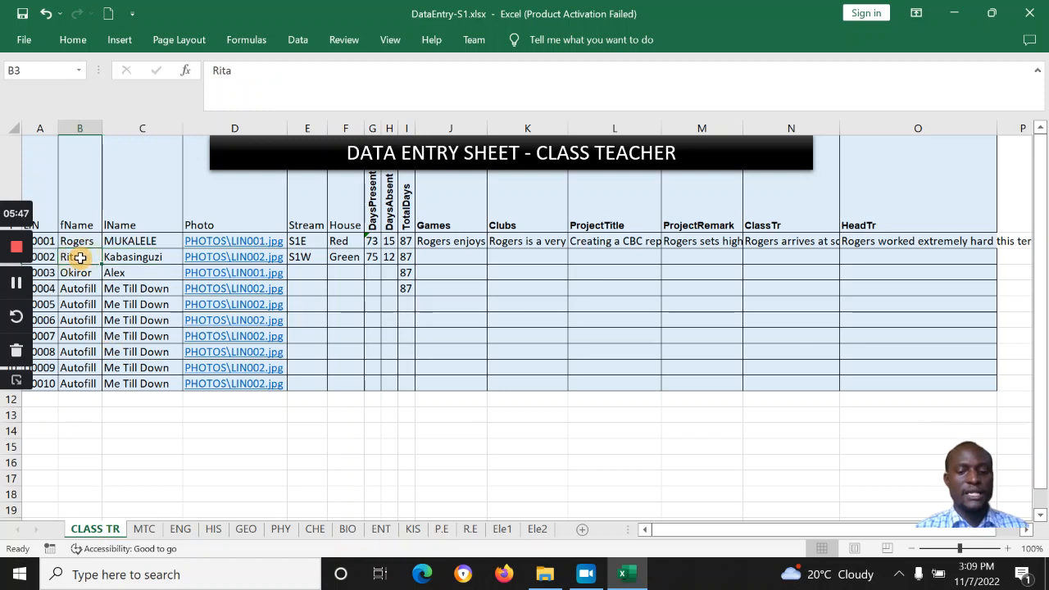
text(Rose)
key(Return)
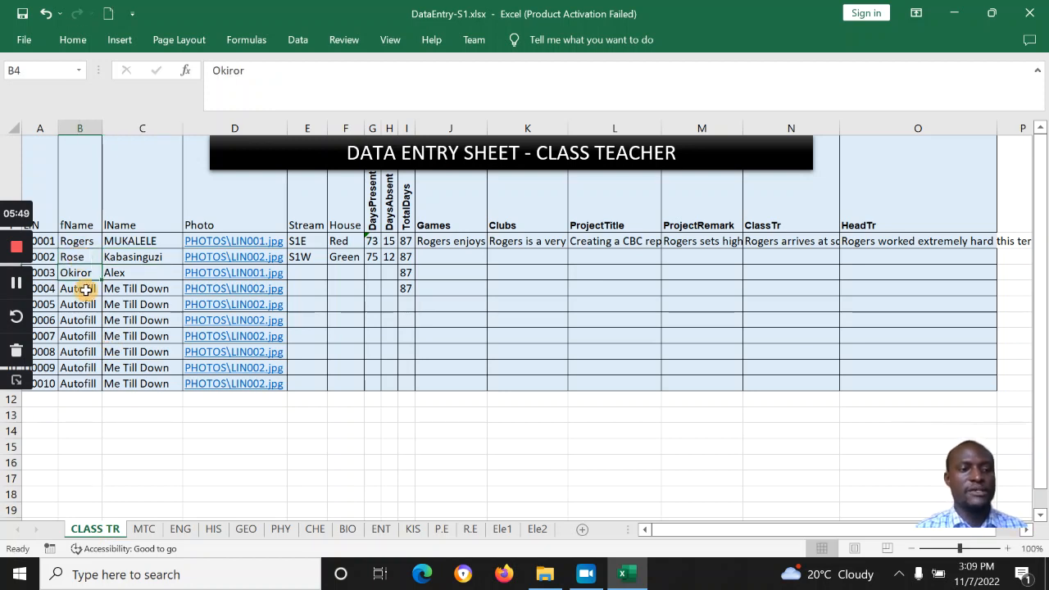
click(182, 529)
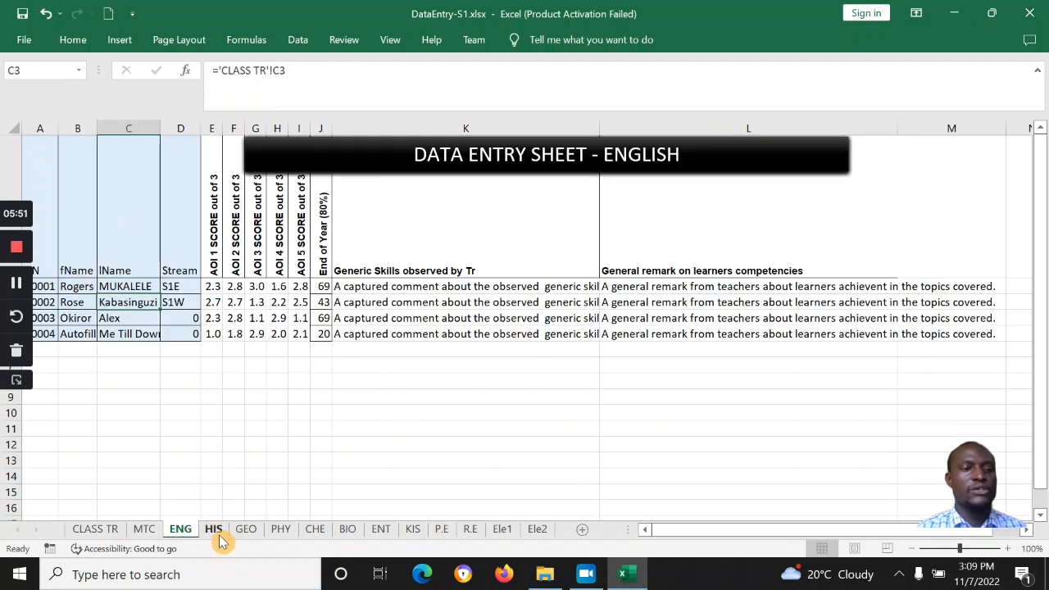
click(214, 529)
click(79, 311)
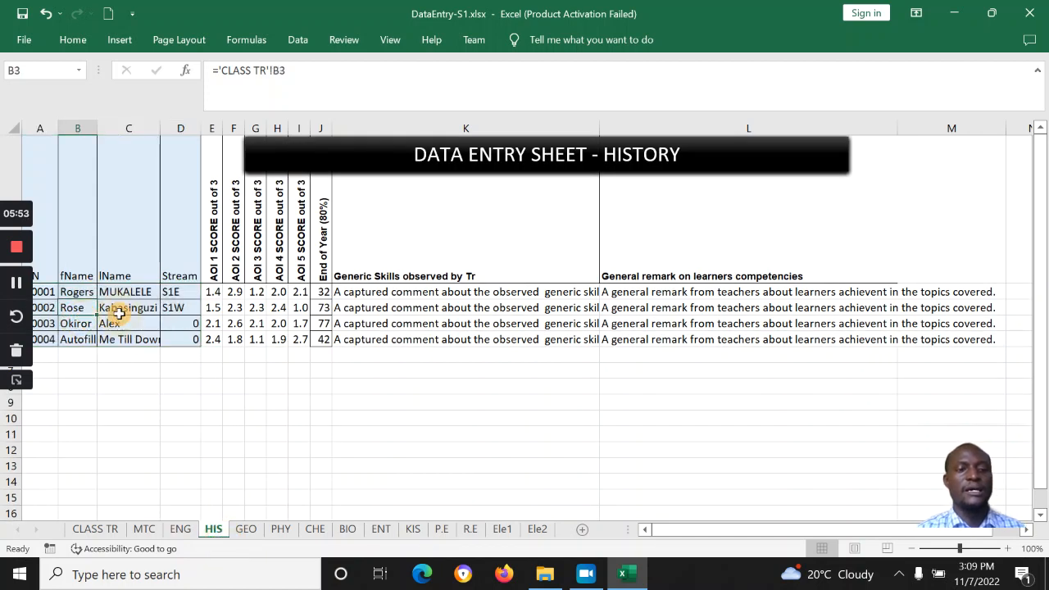
click(141, 312)
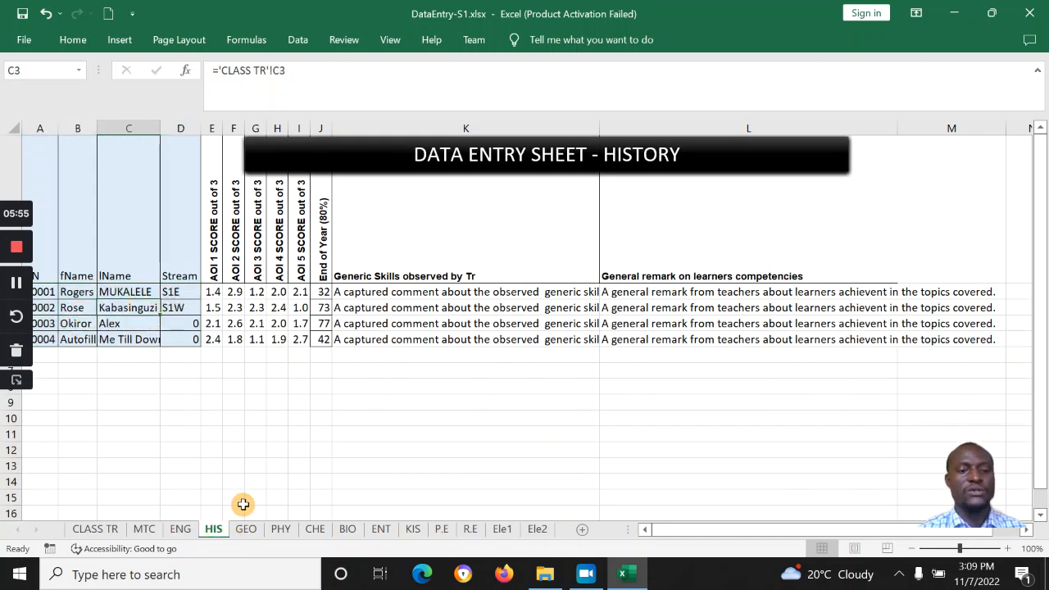
click(246, 533)
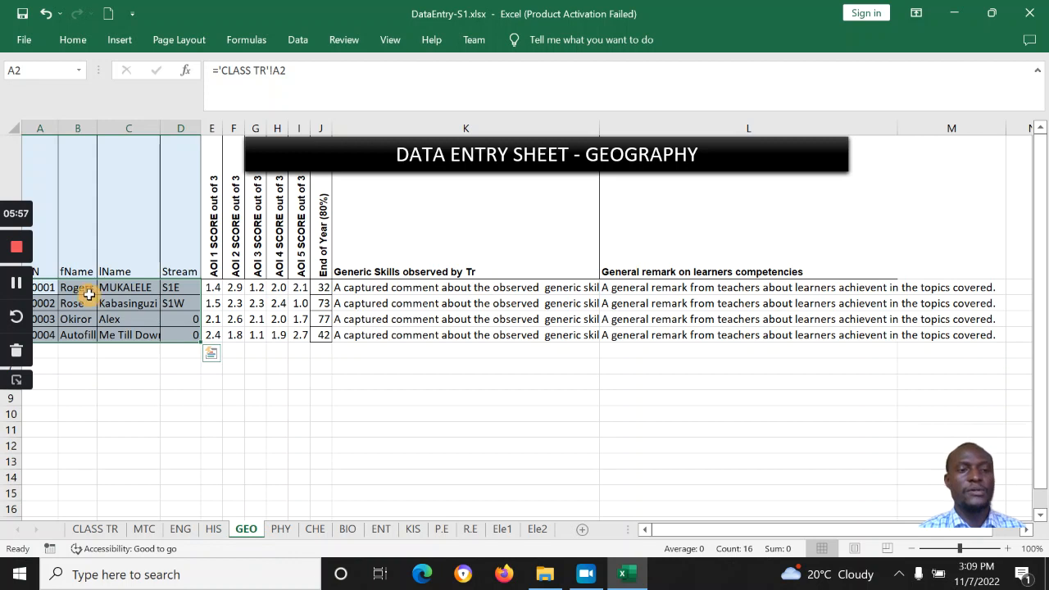
Step: On the GEO sheet, check Rose's first name and the AOI 1 to AOI 5 score headings
click(82, 302)
click(84, 317)
click(82, 305)
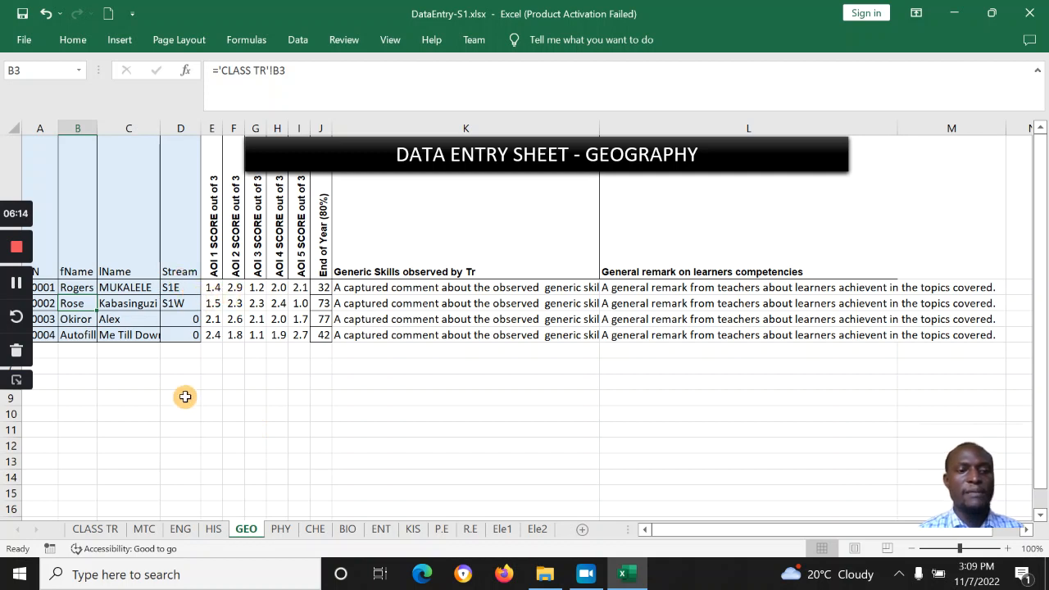
click(214, 288)
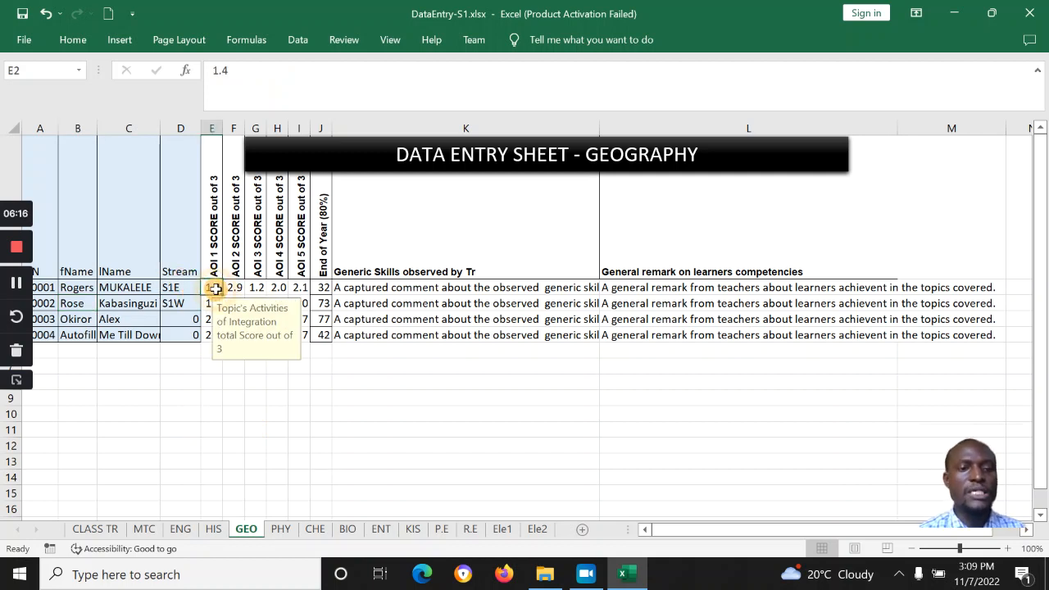
click(211, 206)
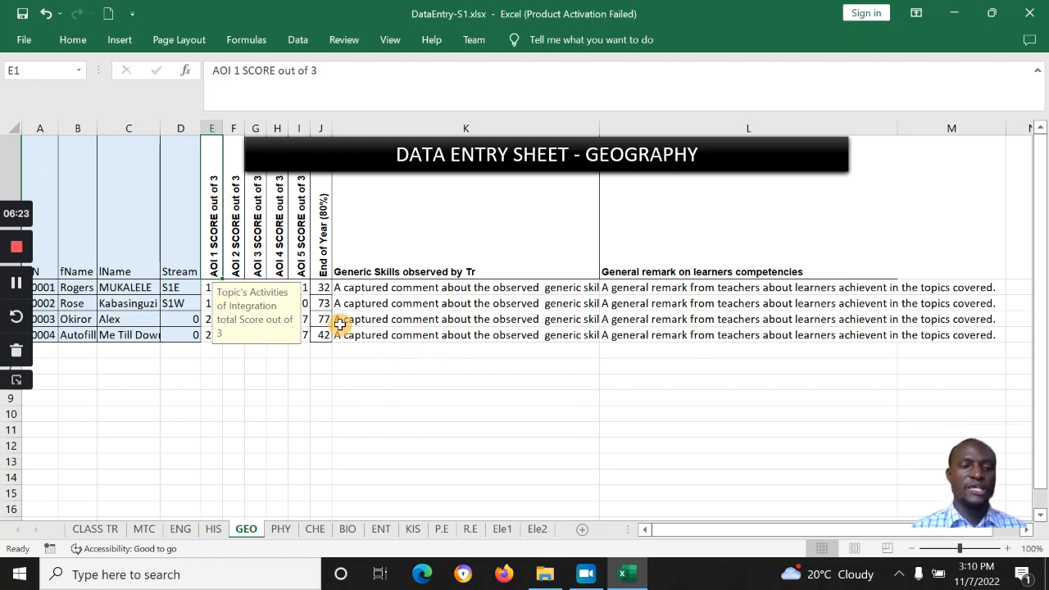
click(235, 238)
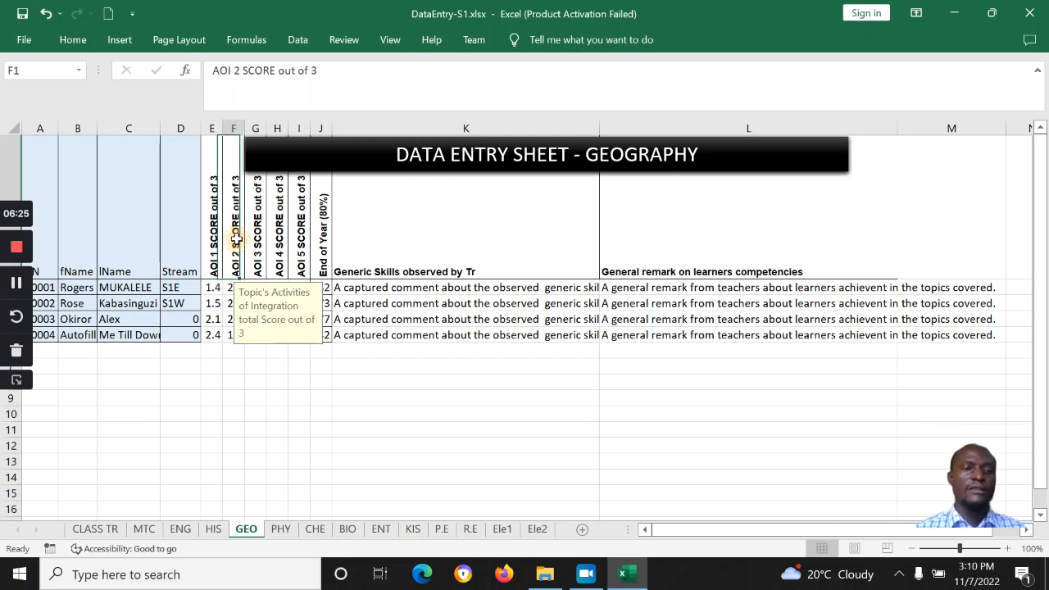
click(257, 247)
click(283, 256)
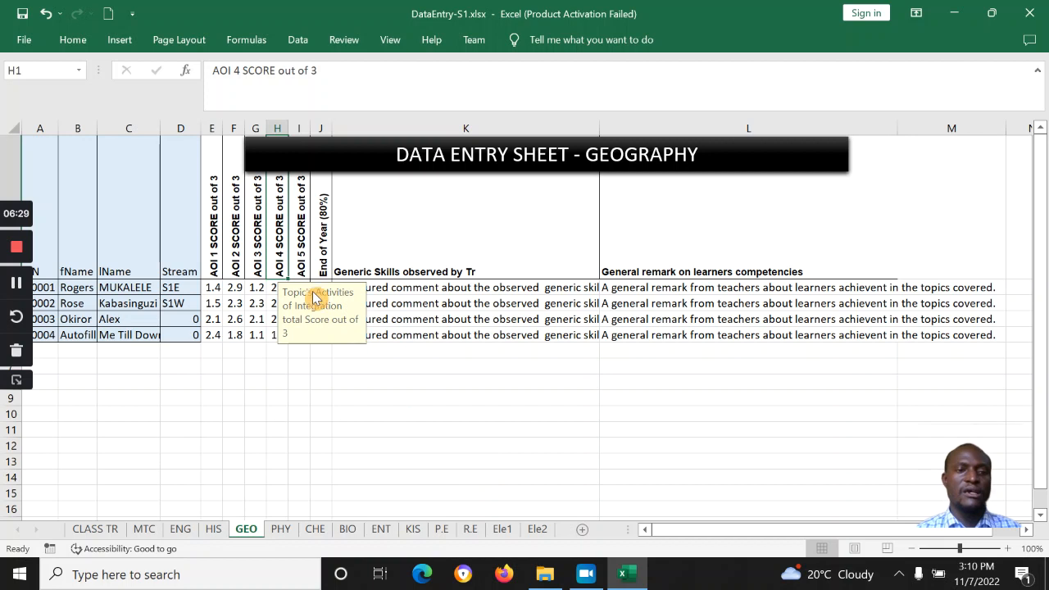
click(249, 232)
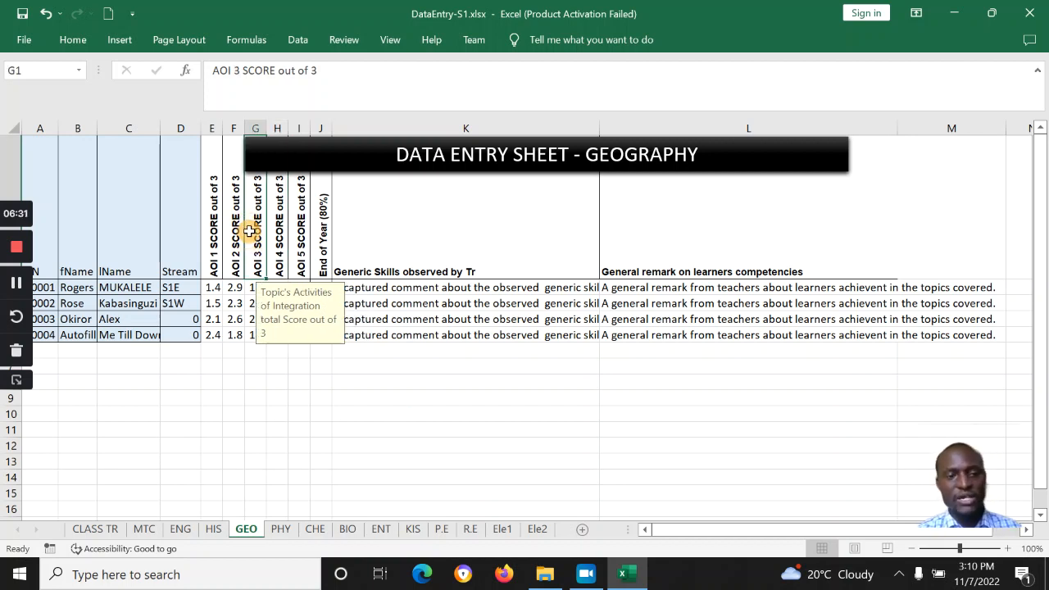
click(294, 247)
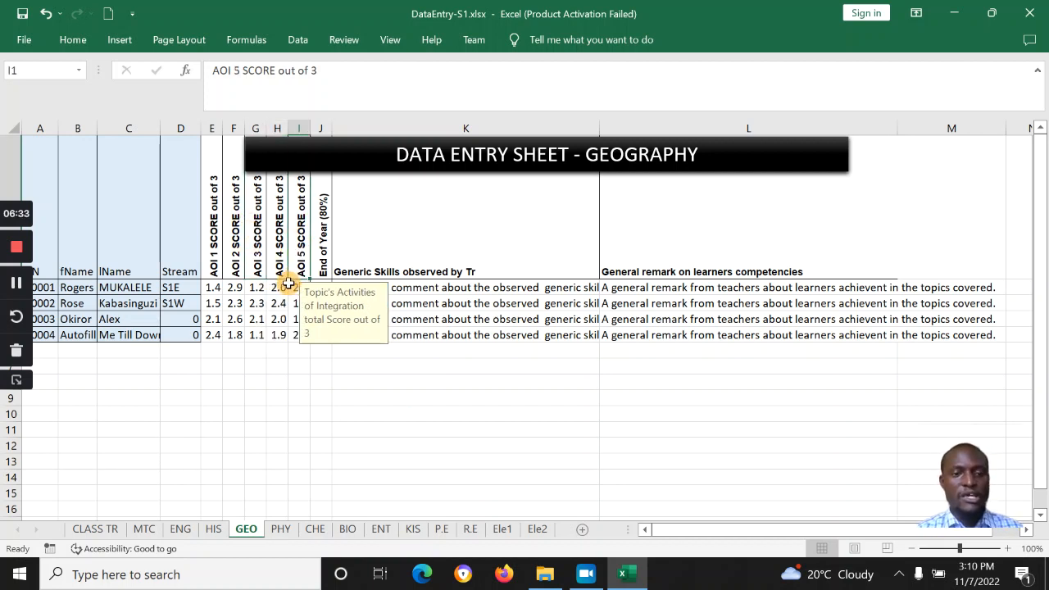
Step: Delete Rose's AOI 3–5 scores, undoing the accidental clearing of every learner's scores
click(253, 300)
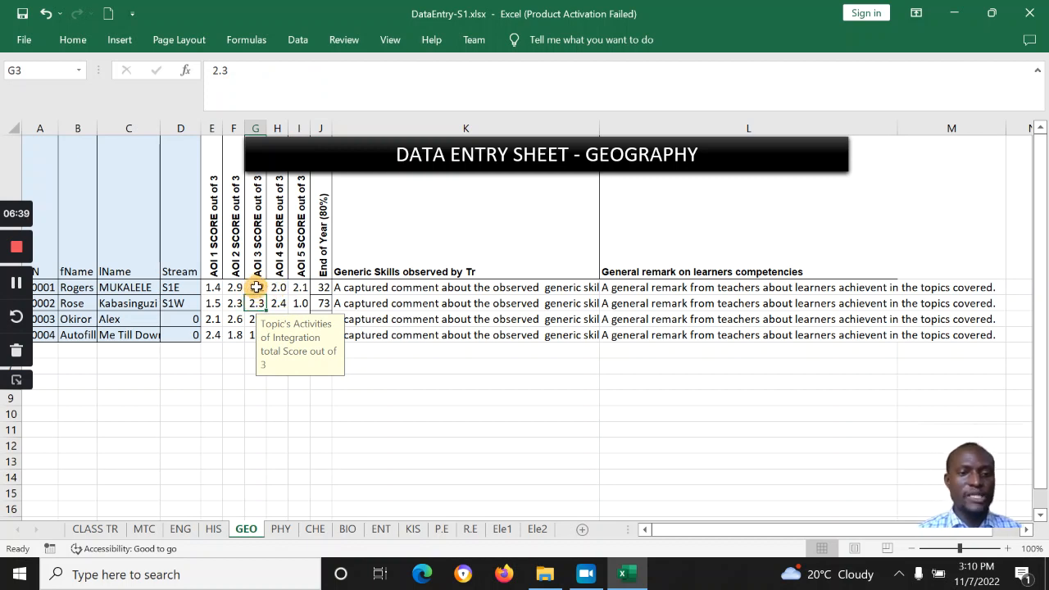
click(257, 287)
drag(249, 300, 298, 303)
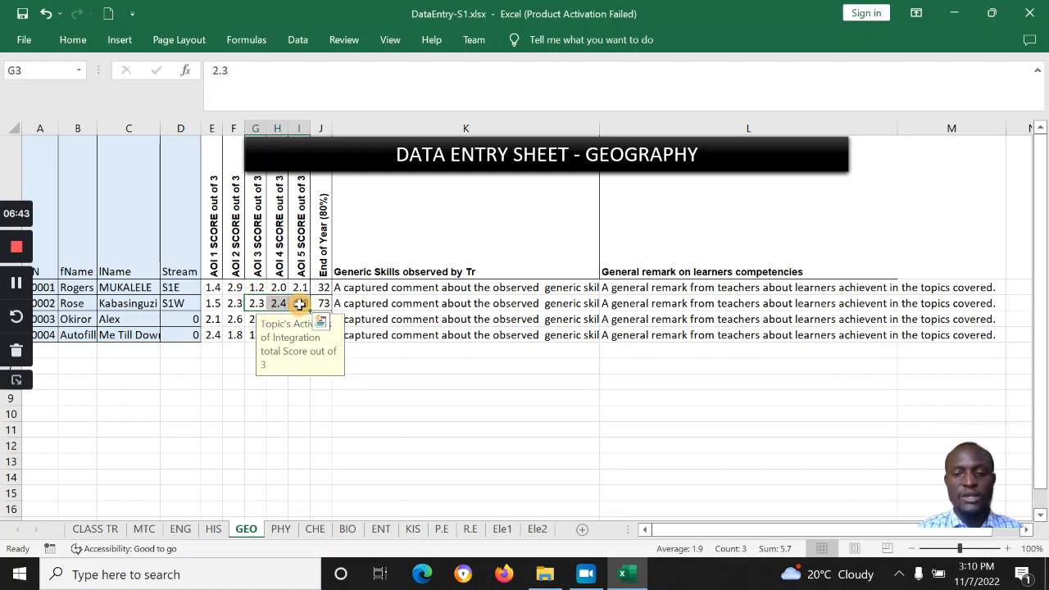
key(Delete)
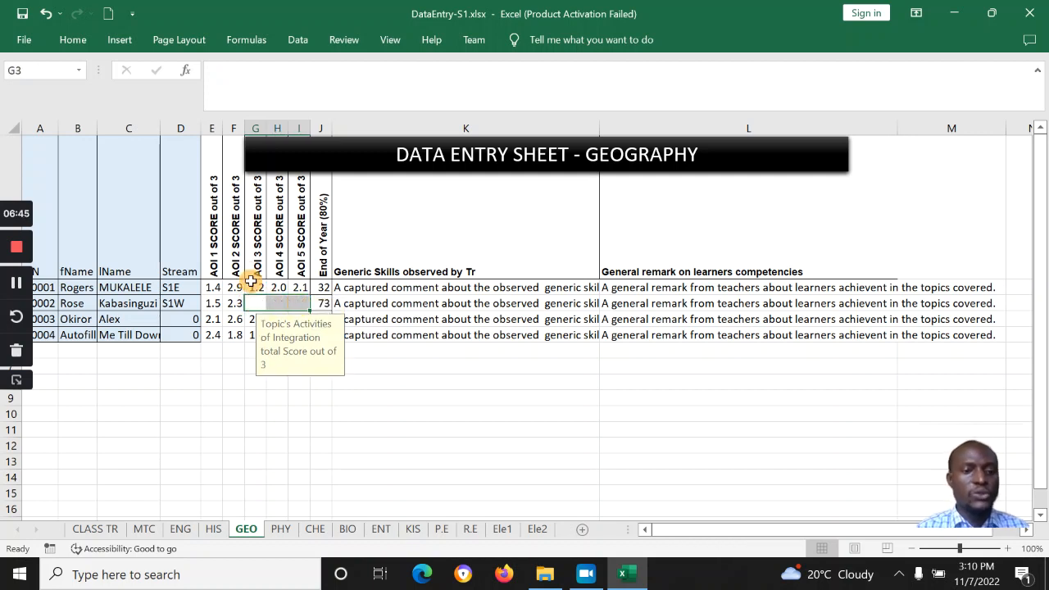
drag(255, 287, 300, 341)
key(Delete)
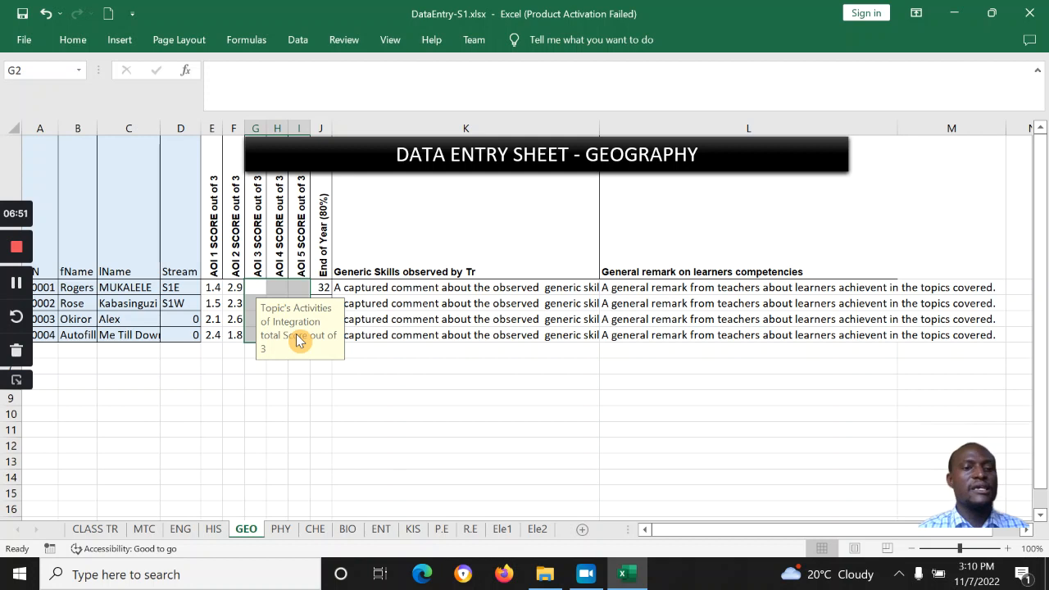
click(234, 302)
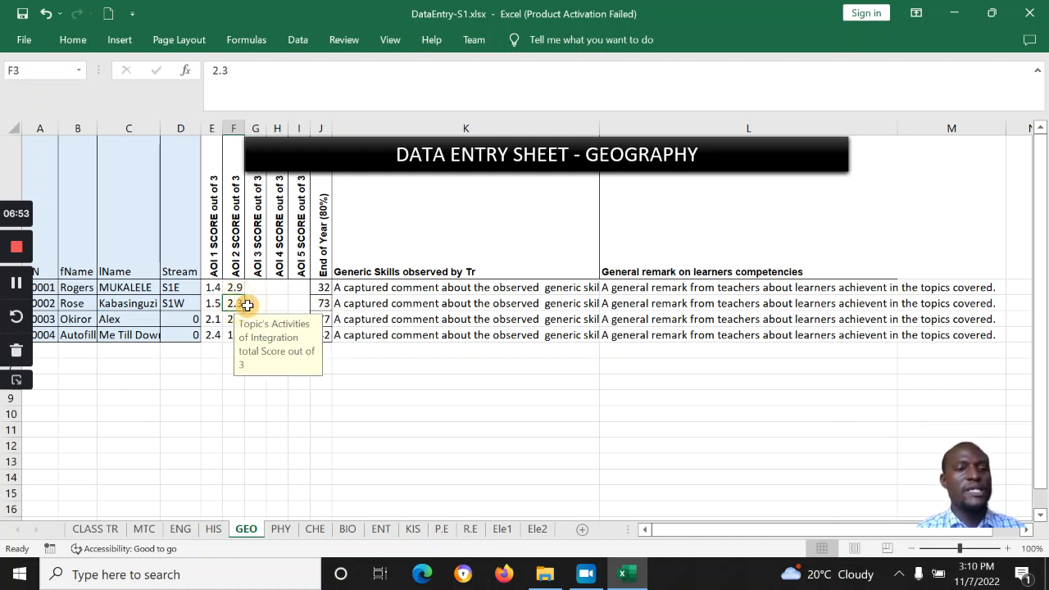
key(ctrl+z)
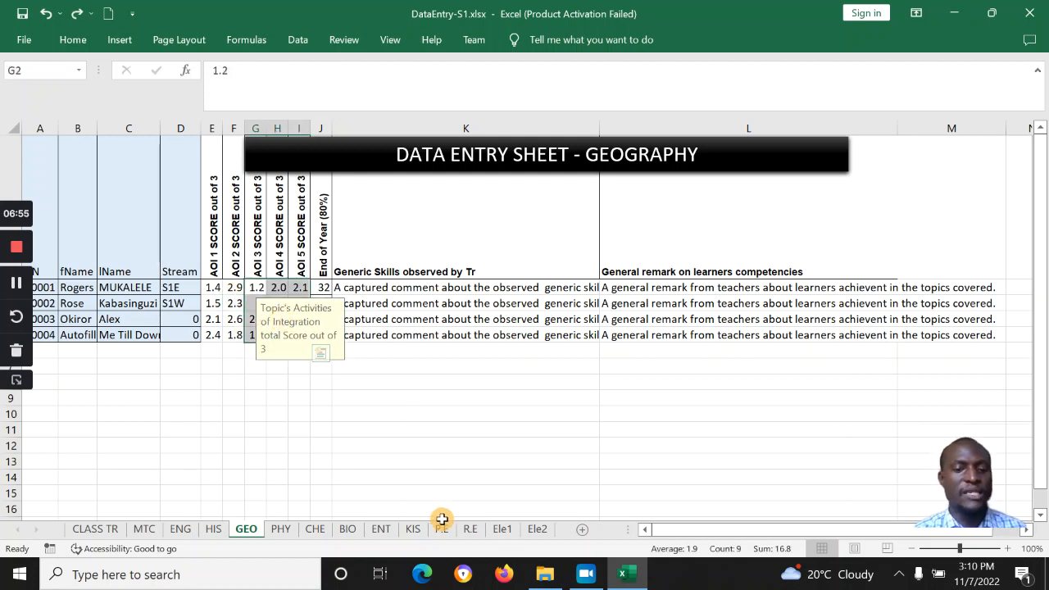
Step: On the R.E sheet, delete all four learners' AOI 2 to AOI 5 scores (F2:I5)
click(470, 529)
click(300, 287)
drag(234, 287, 300, 336)
key(BackSpace)
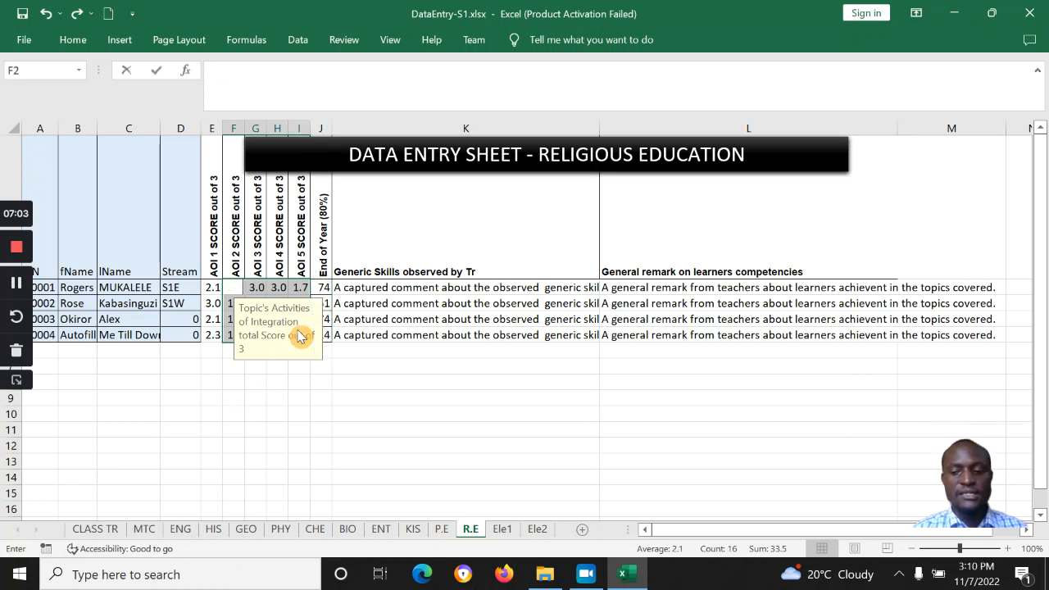
key(Escape)
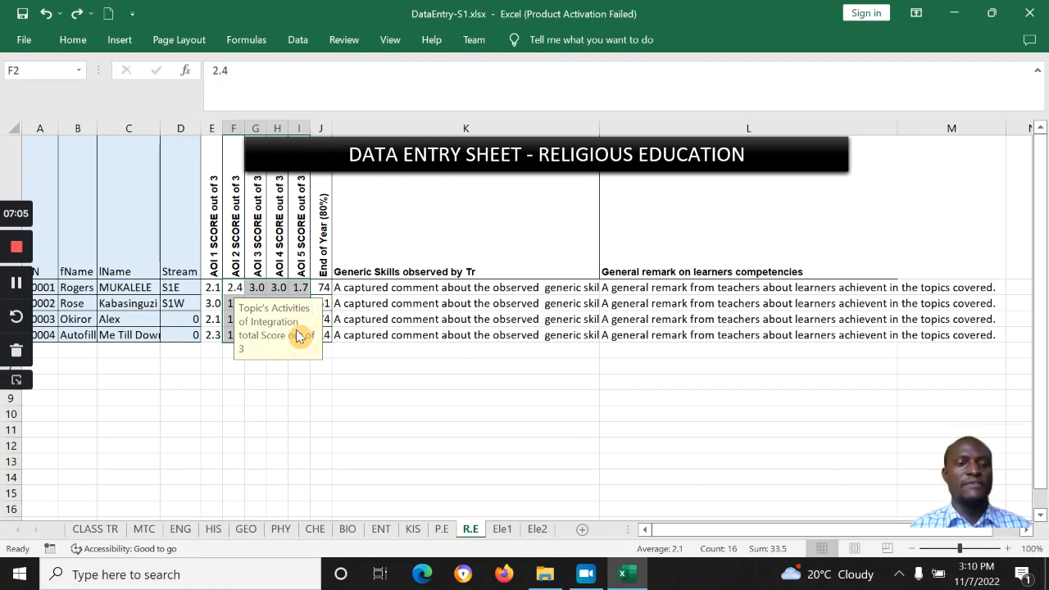
key(Delete)
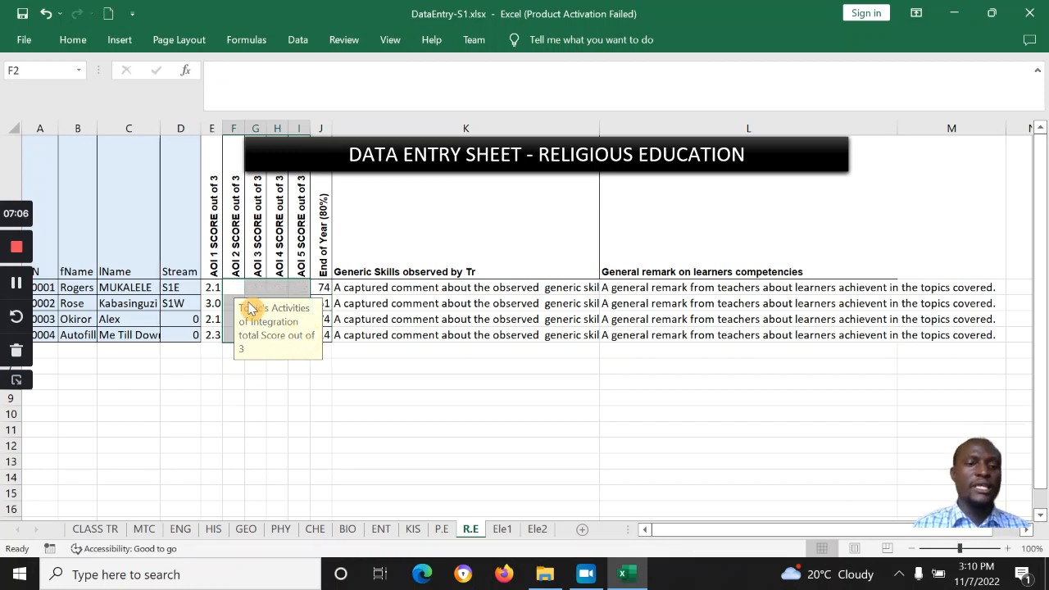
Step: Check the remaining AOI 1 value in E2, empty G2, and End of Year in J2
click(212, 287)
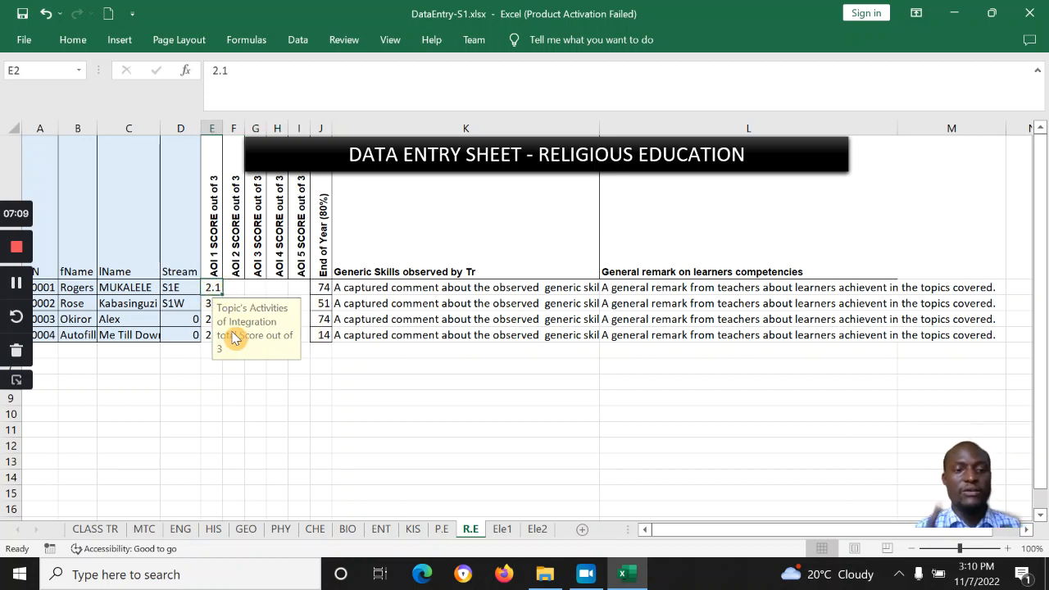
click(256, 287)
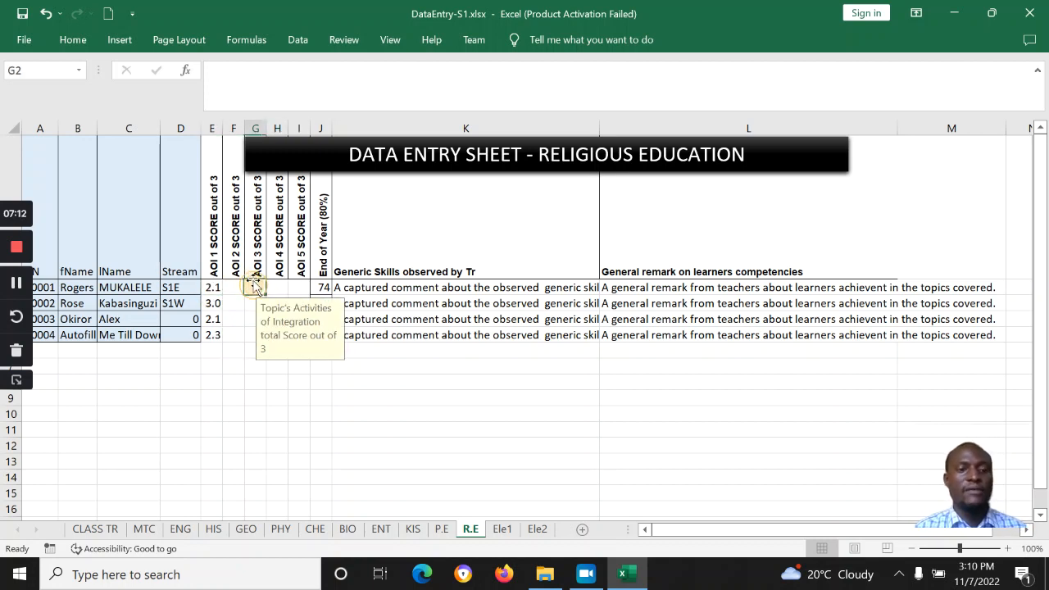
click(321, 288)
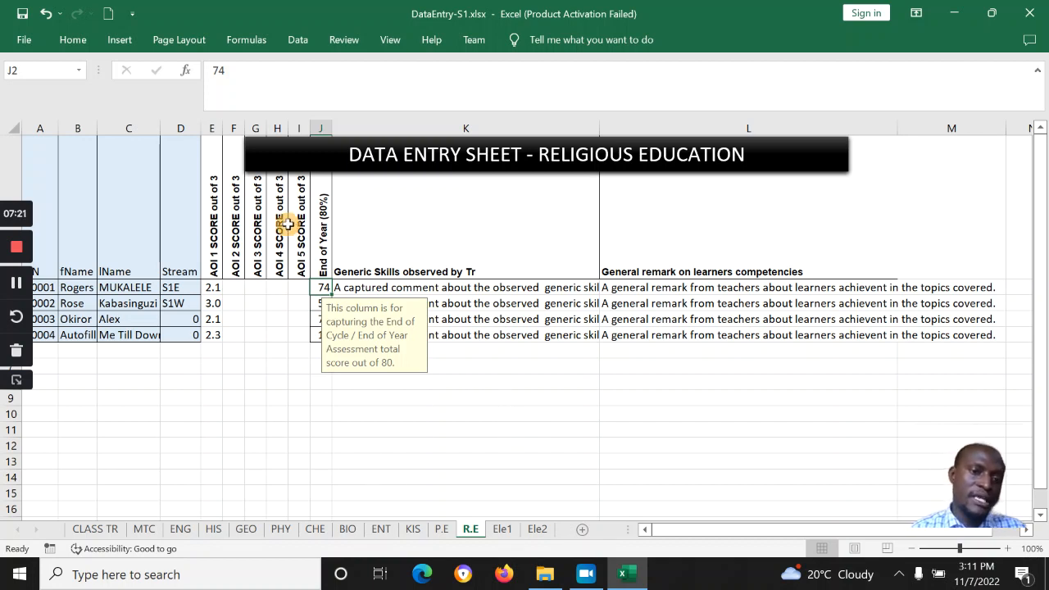
click(397, 284)
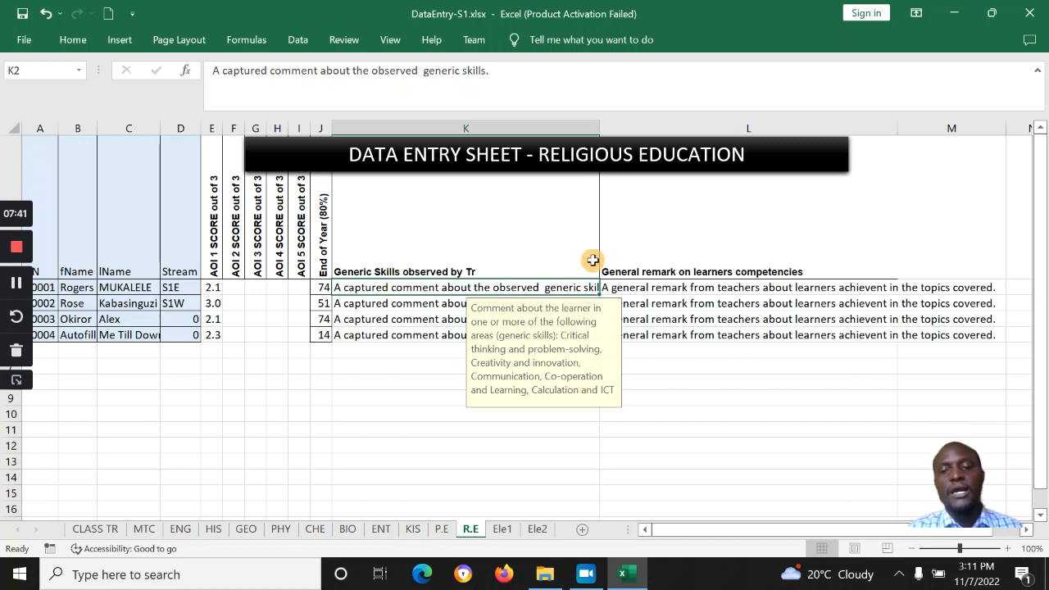
click(667, 284)
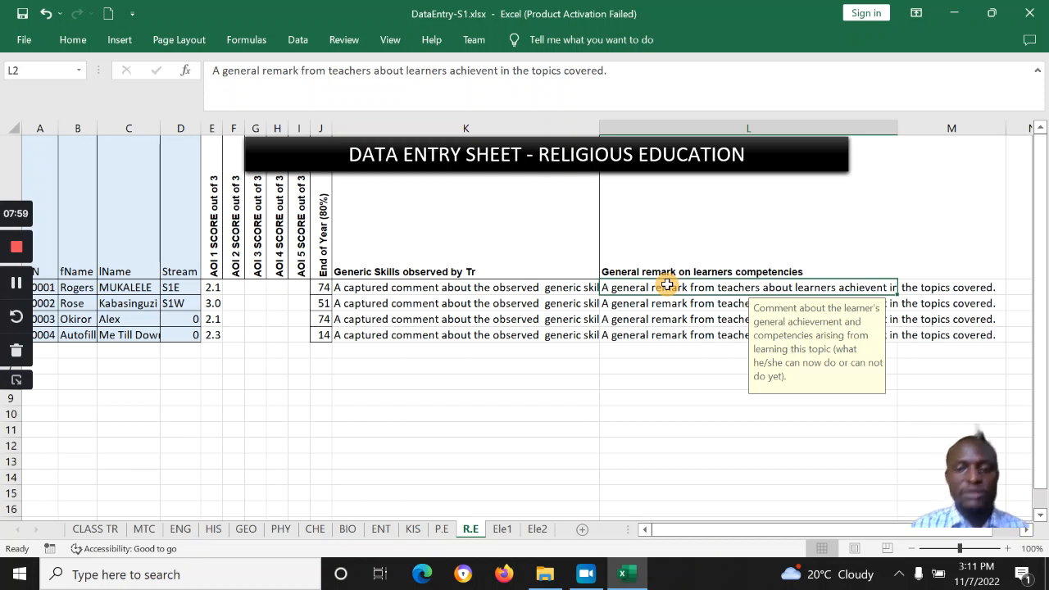
click(516, 334)
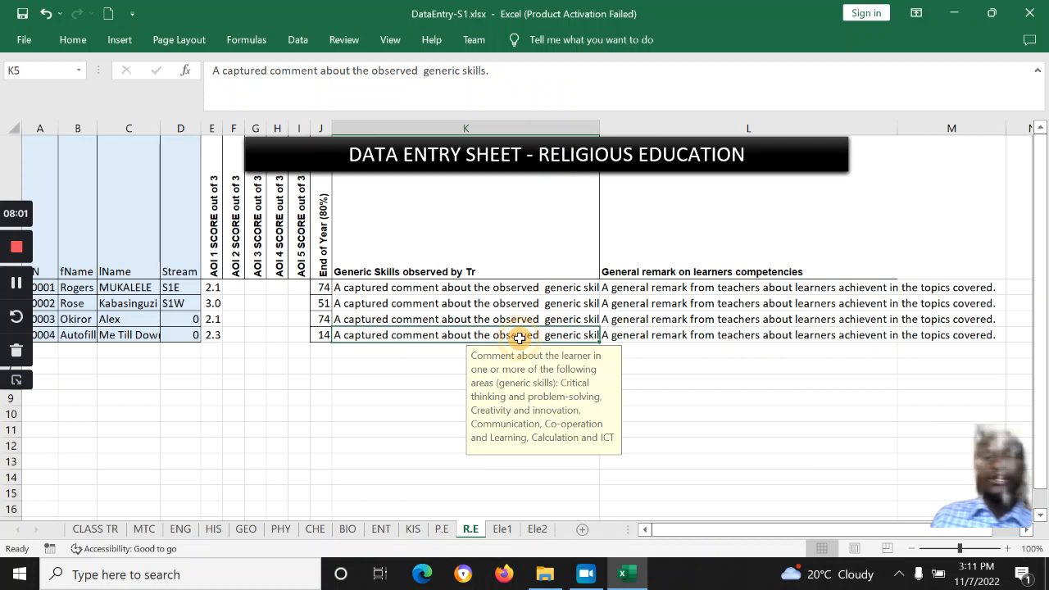
Step: Go to the Ele1 Literature sheet, then search Everything for 'circula' and open the AMENDED CIRCULAR PDF
click(500, 532)
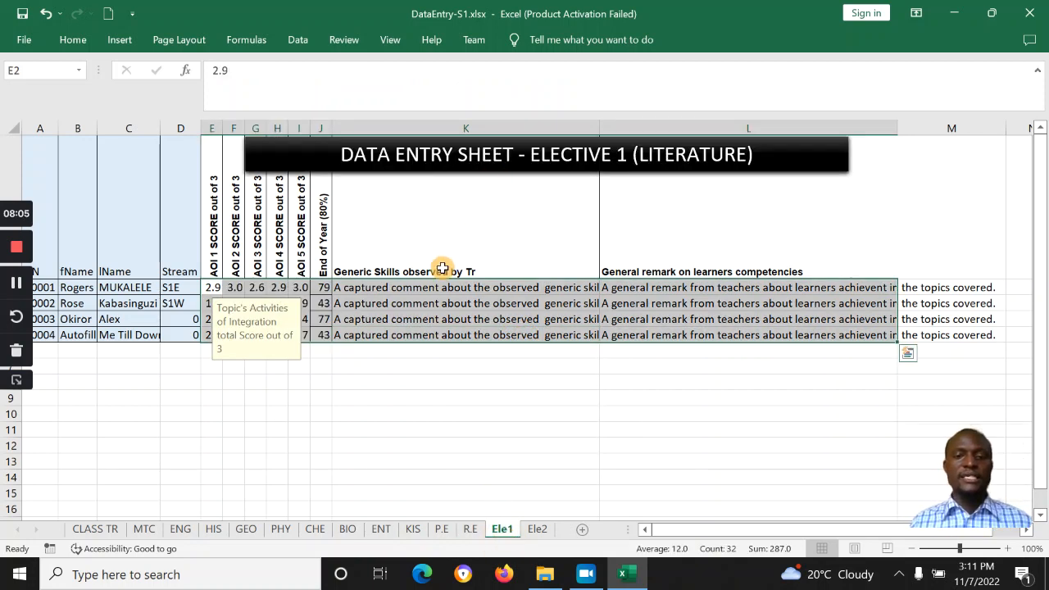
click(438, 287)
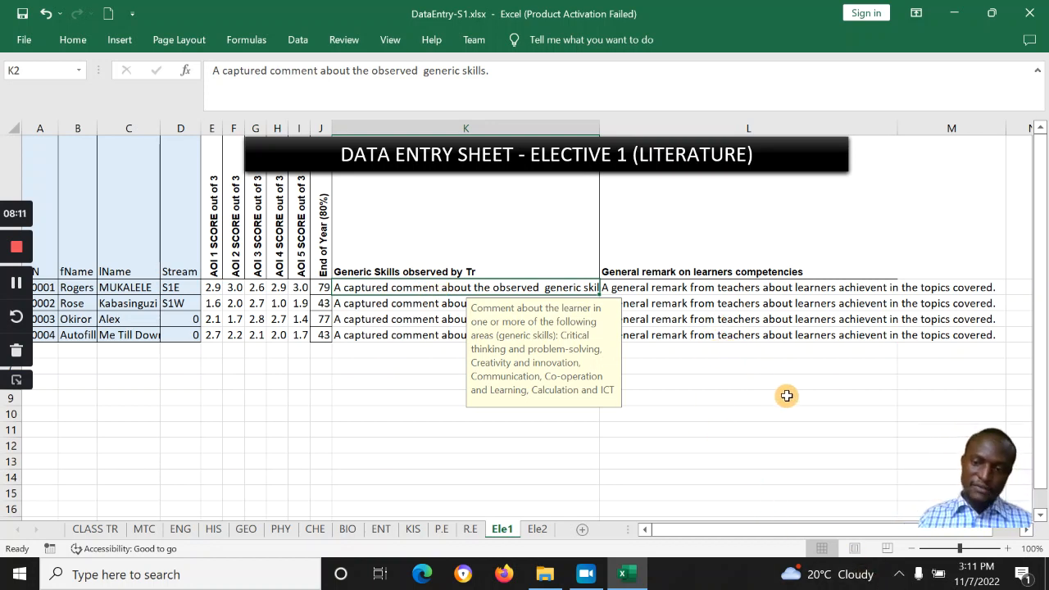
click(899, 574)
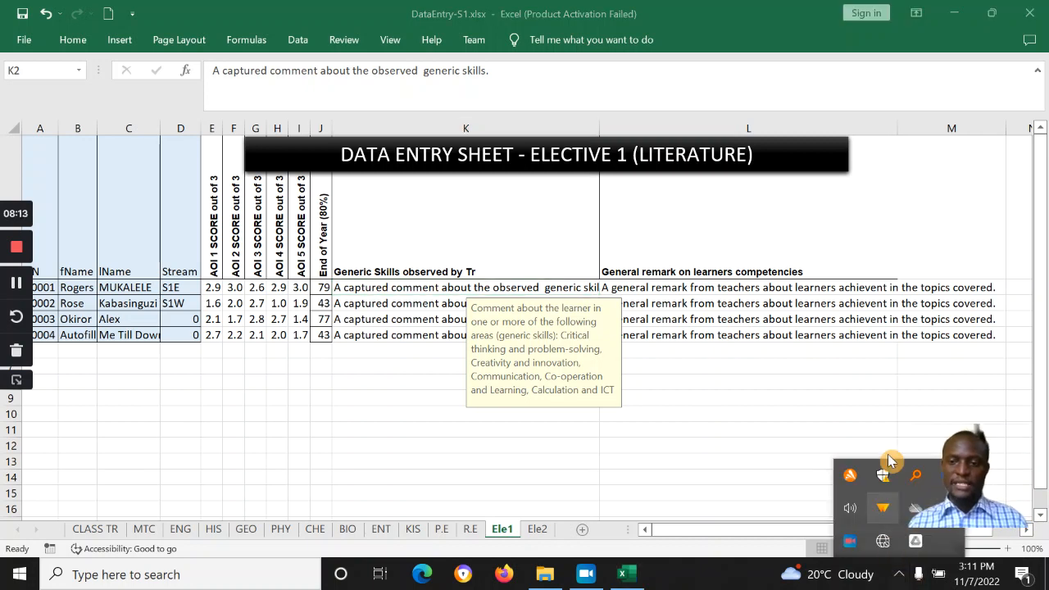
double_click(914, 481)
text(citu)
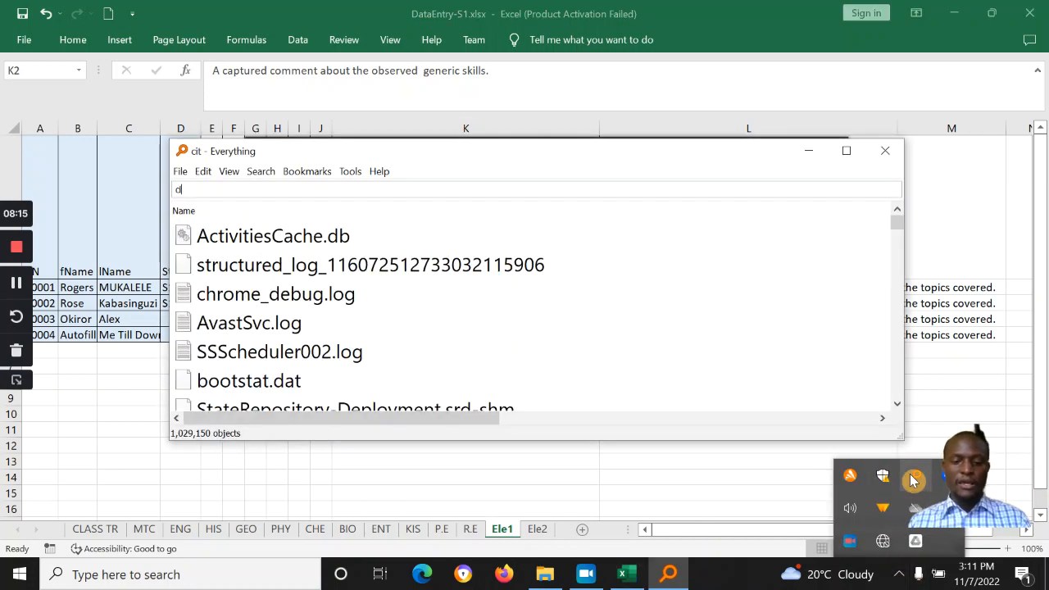
key(BackSpace)
key(BackSpace)
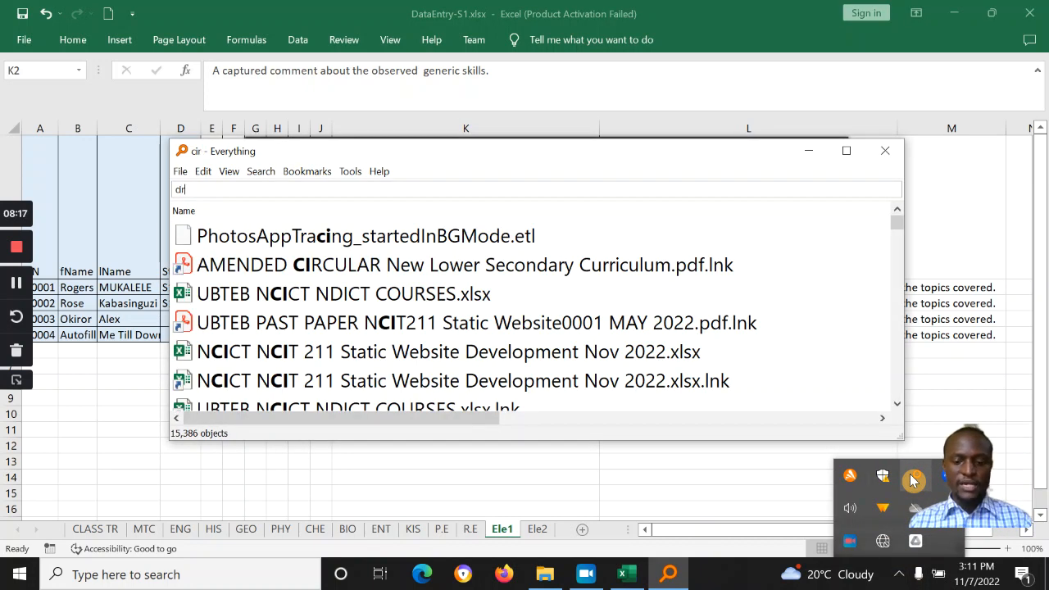
text(rcula)
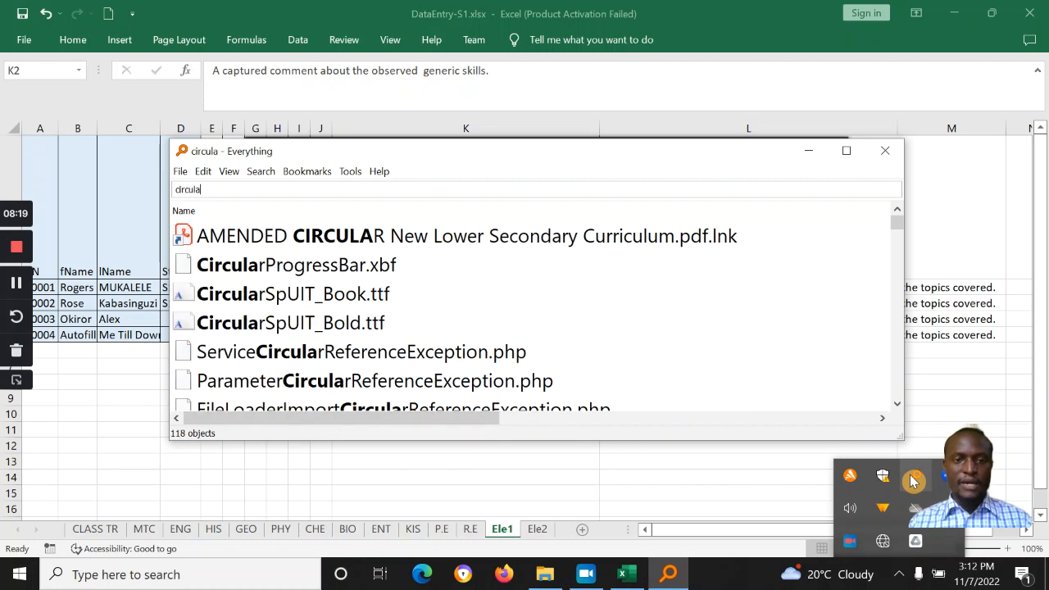
double_click(422, 237)
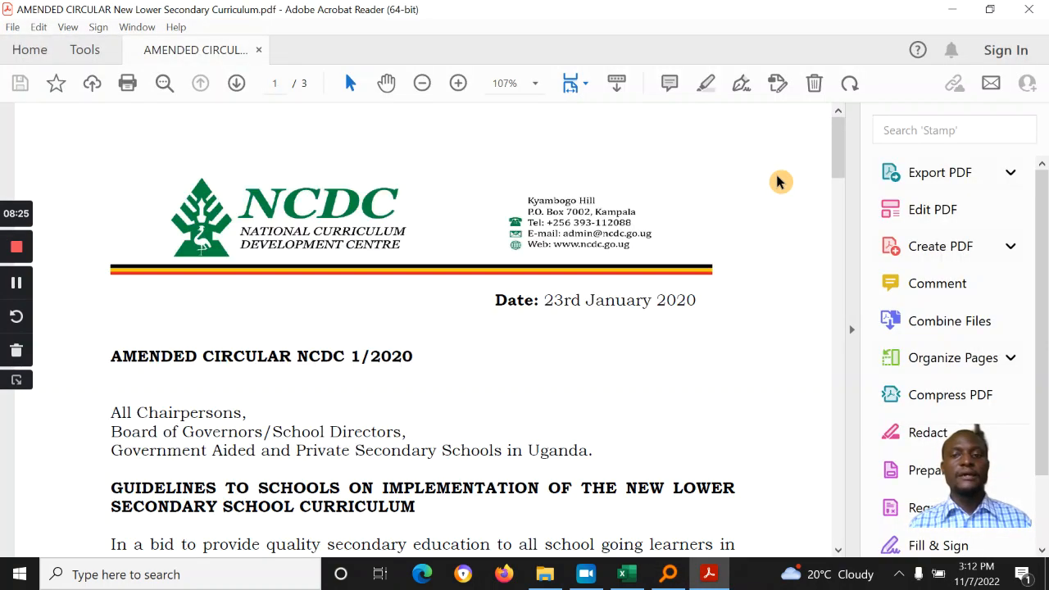
Step: Scroll to the Senior 1–2 electives table, mark Literature, then minimise Acrobat and close Everything
click(837, 179)
drag(838, 179, 831, 322)
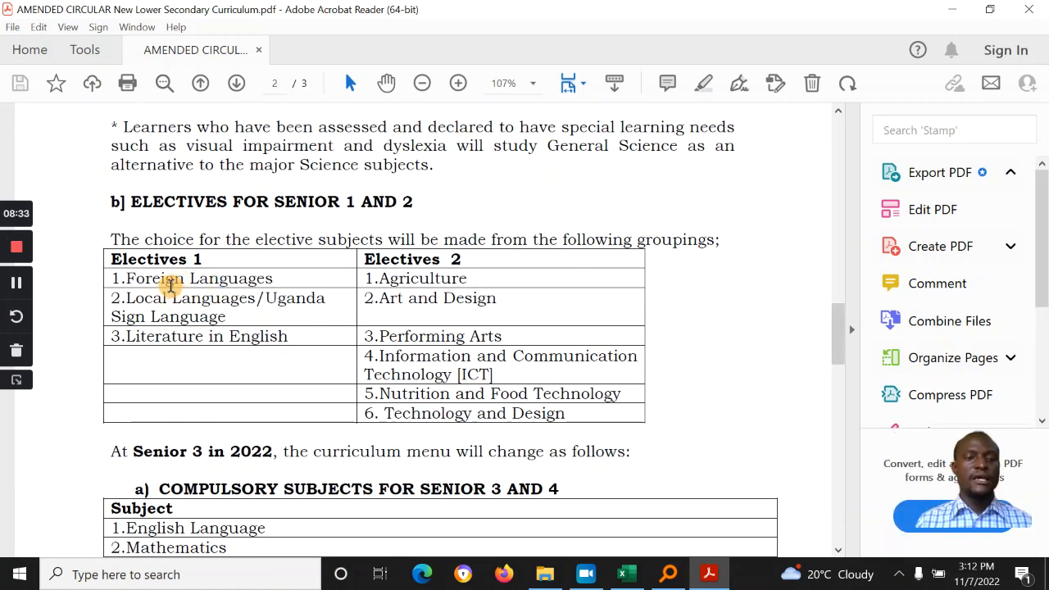
click(177, 336)
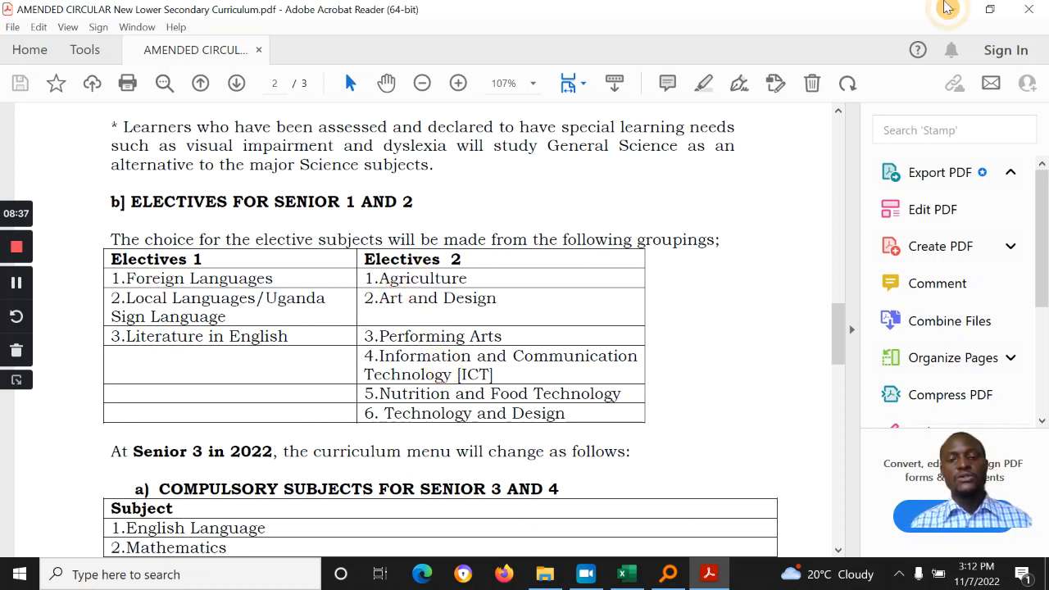
click(953, 9)
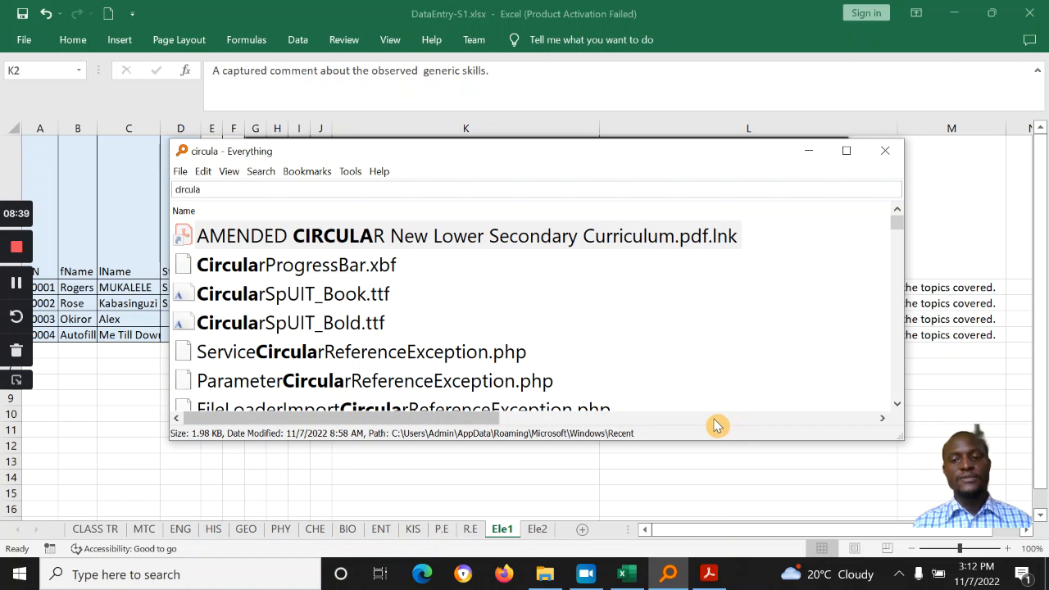
key(Escape)
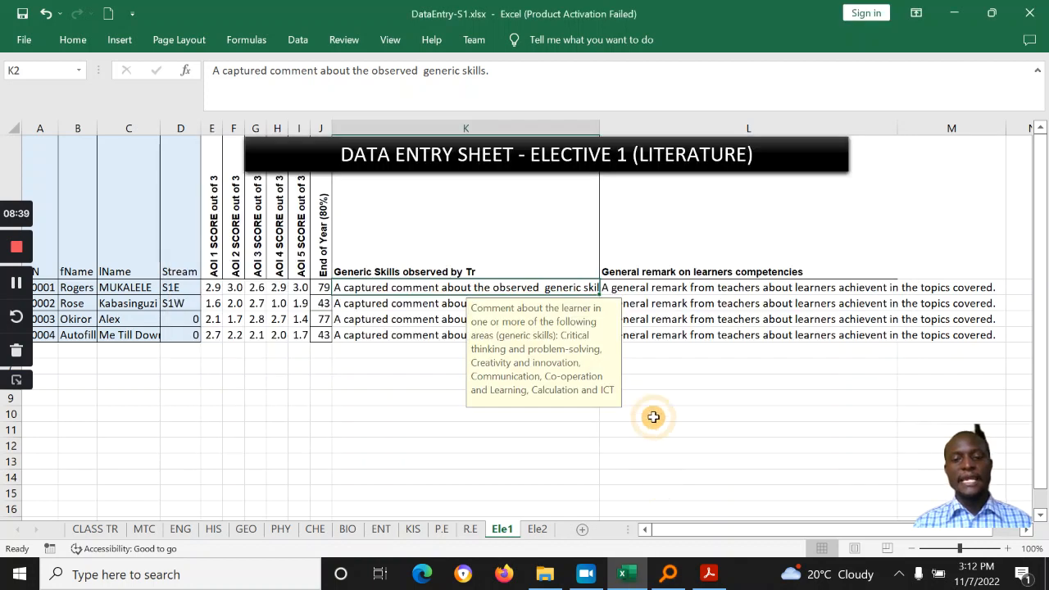
Step: Compare the LITERATURE and ICT titles on the Ele1 and Ele2 sheets against the circular
double_click(703, 164)
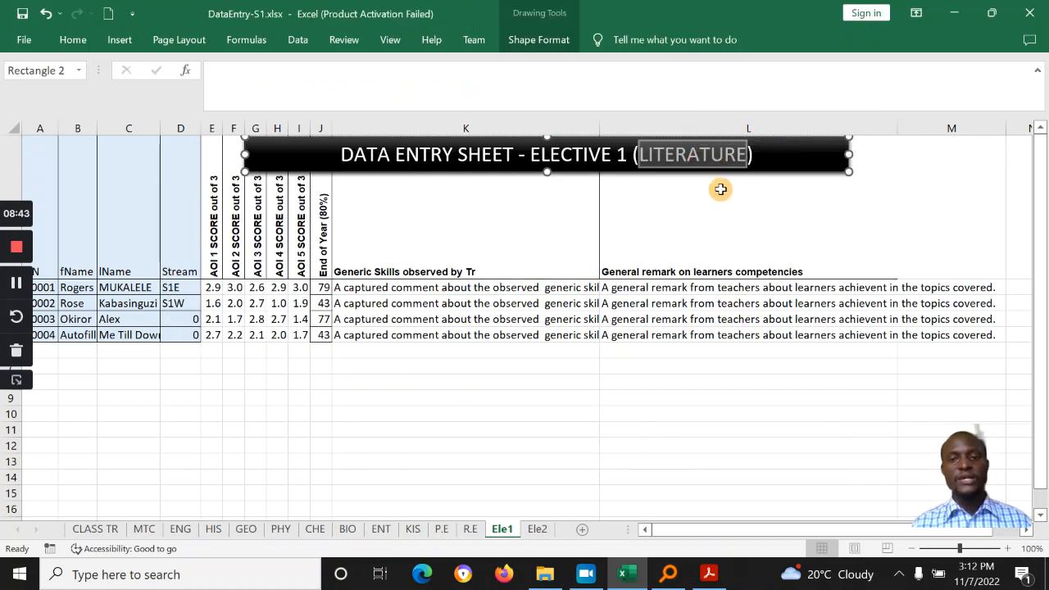
click(710, 574)
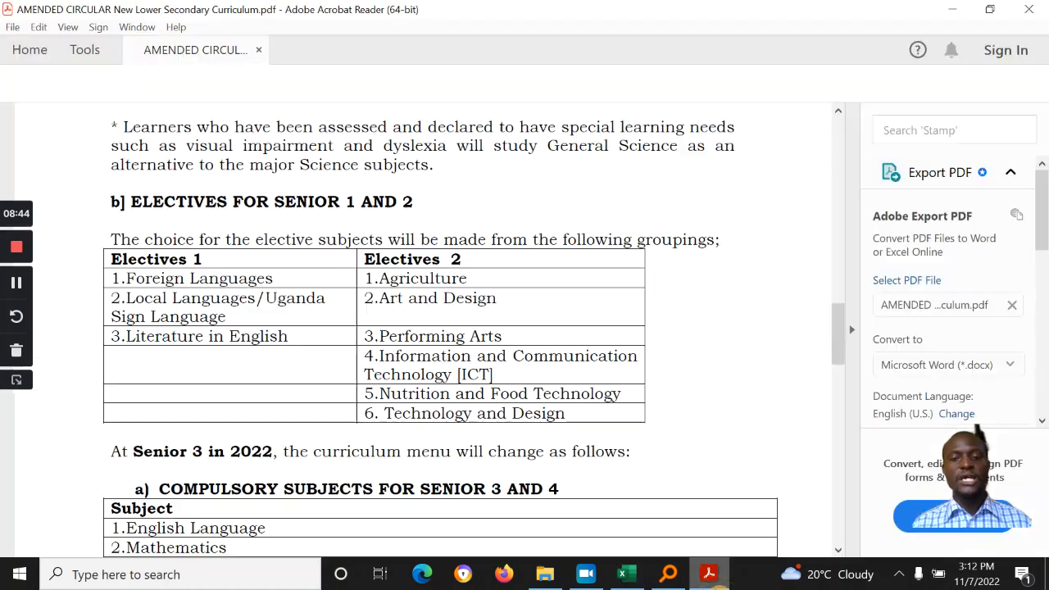
click(709, 574)
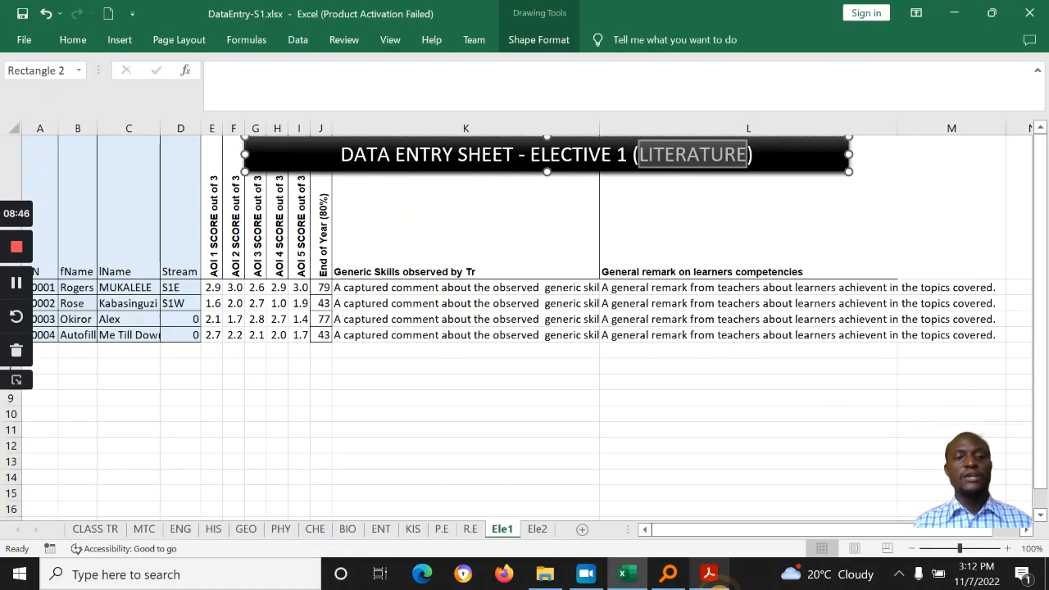
click(537, 530)
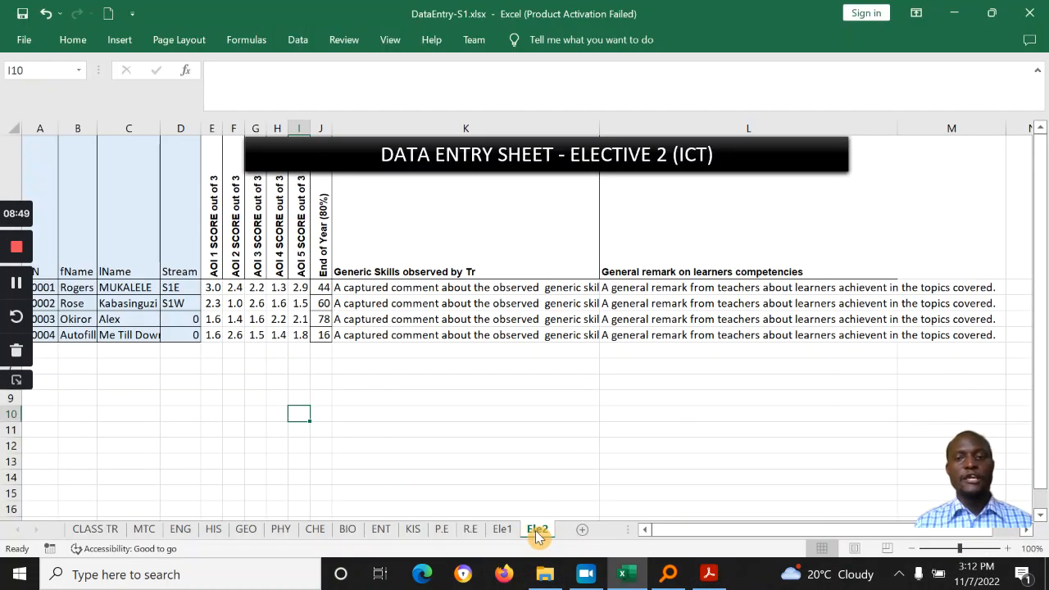
double_click(698, 162)
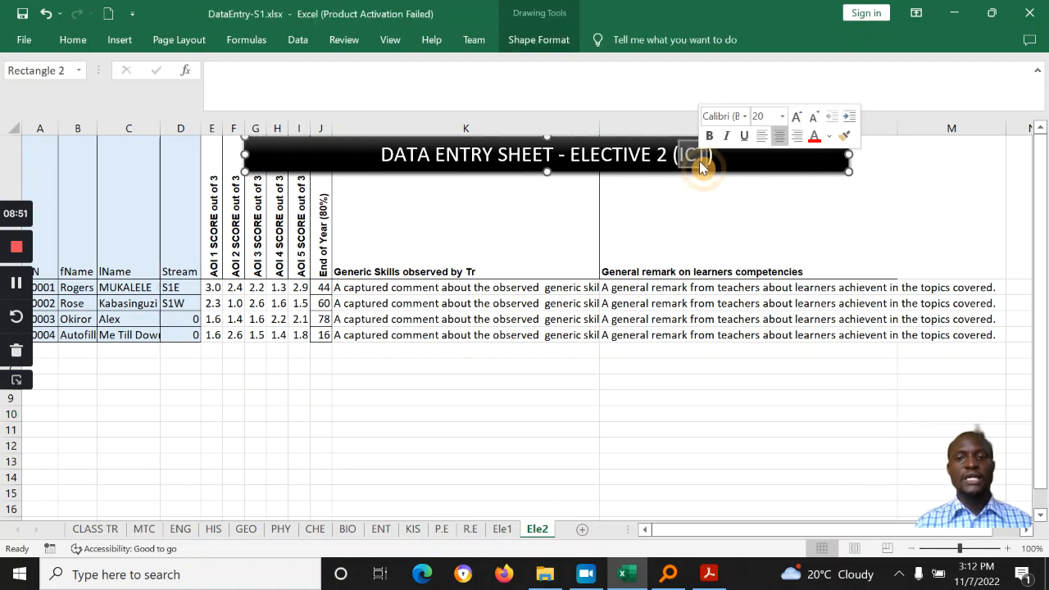
click(443, 325)
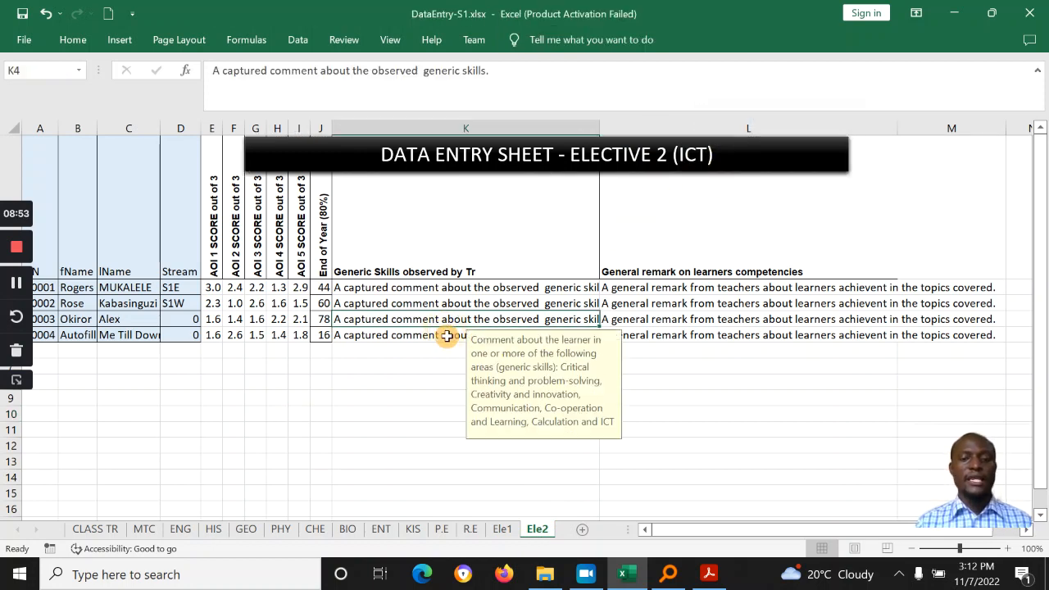
Step: Review H2 and K5 on the Ele1 sheet, then go to the CLASS TR sheet
click(510, 533)
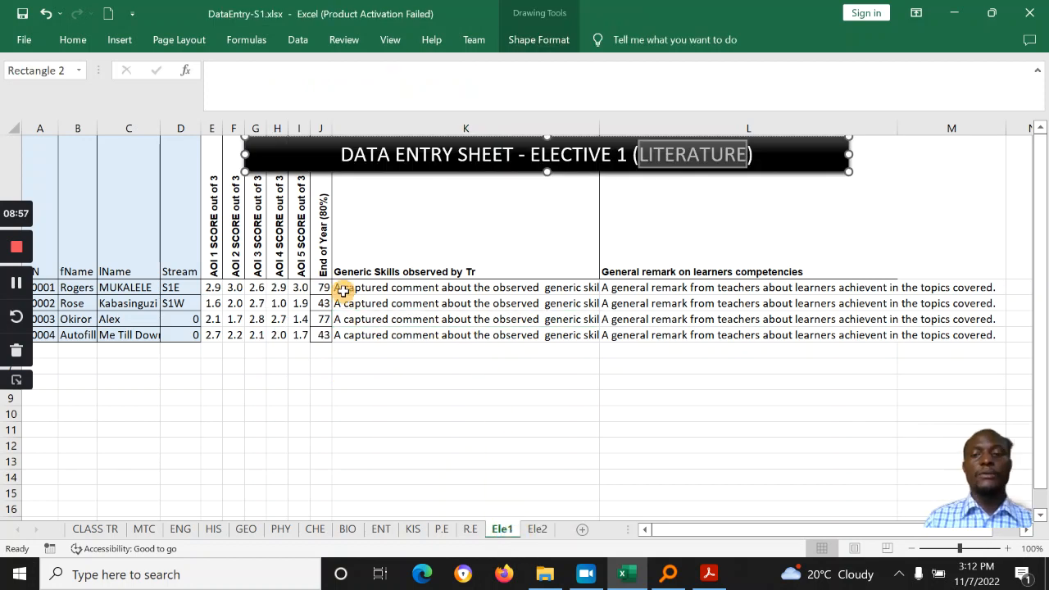
click(278, 287)
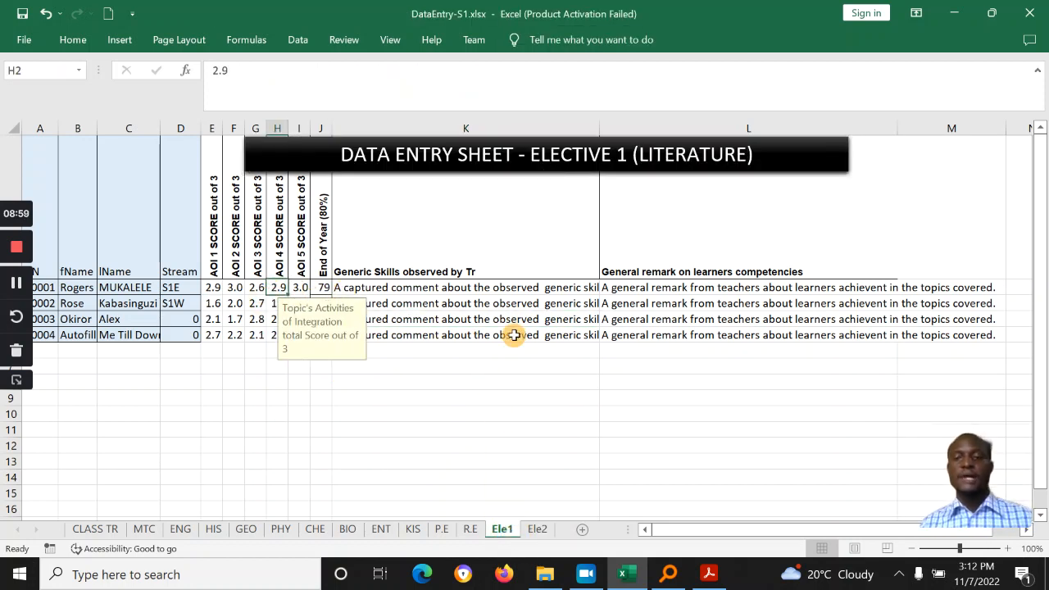
click(591, 334)
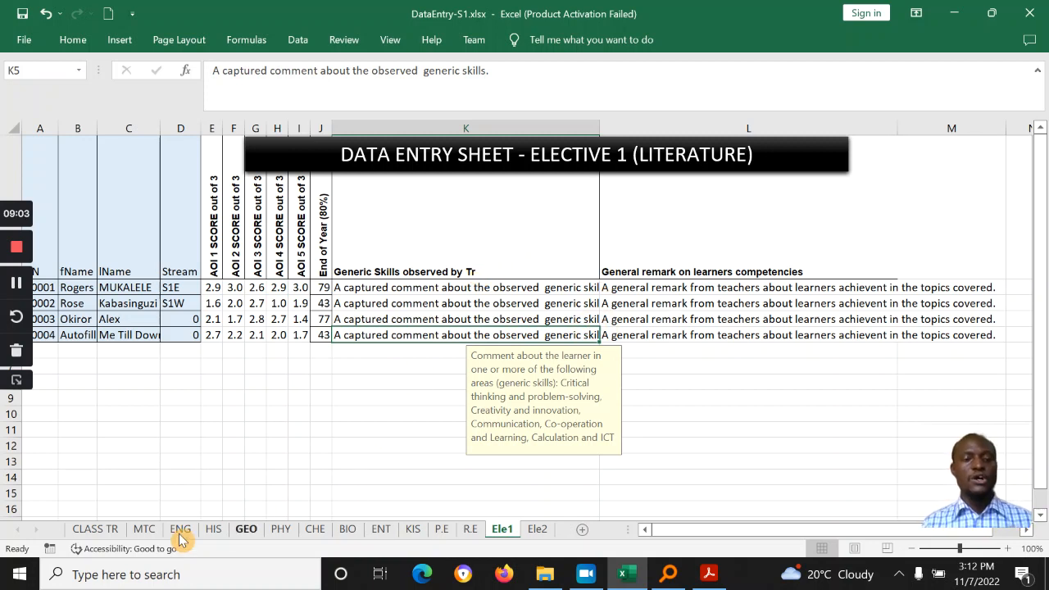
click(93, 531)
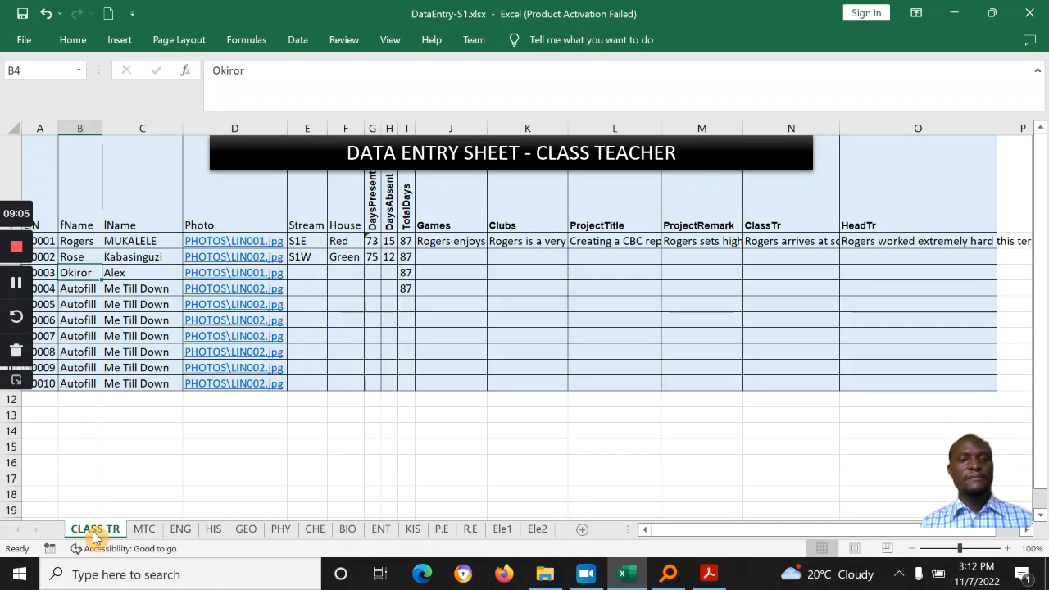
Step: Review the Generic Skills comment column and its guidance note on the ENG sheet
click(143, 531)
click(197, 533)
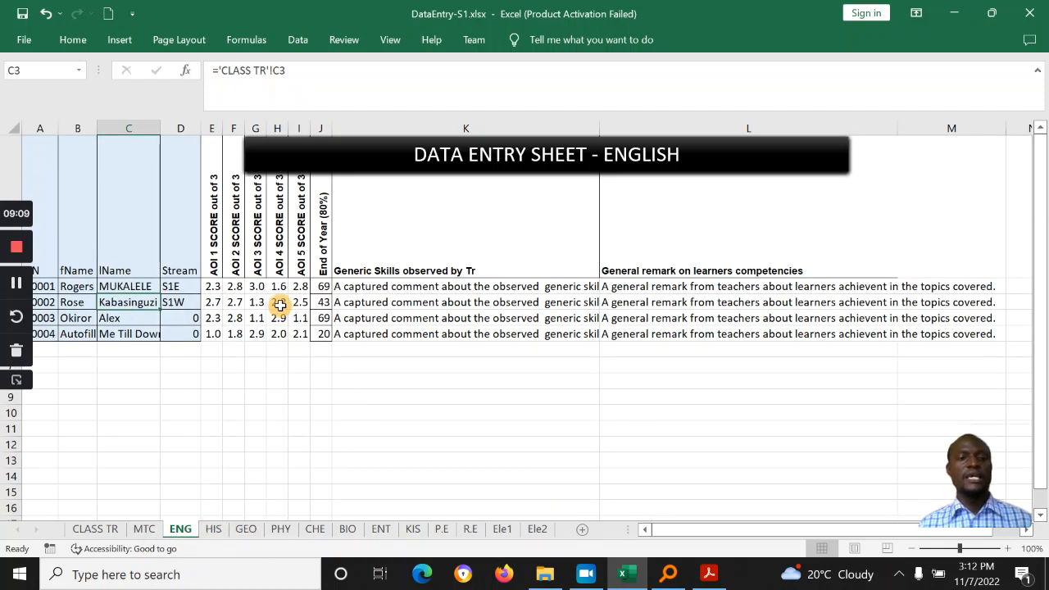
click(278, 302)
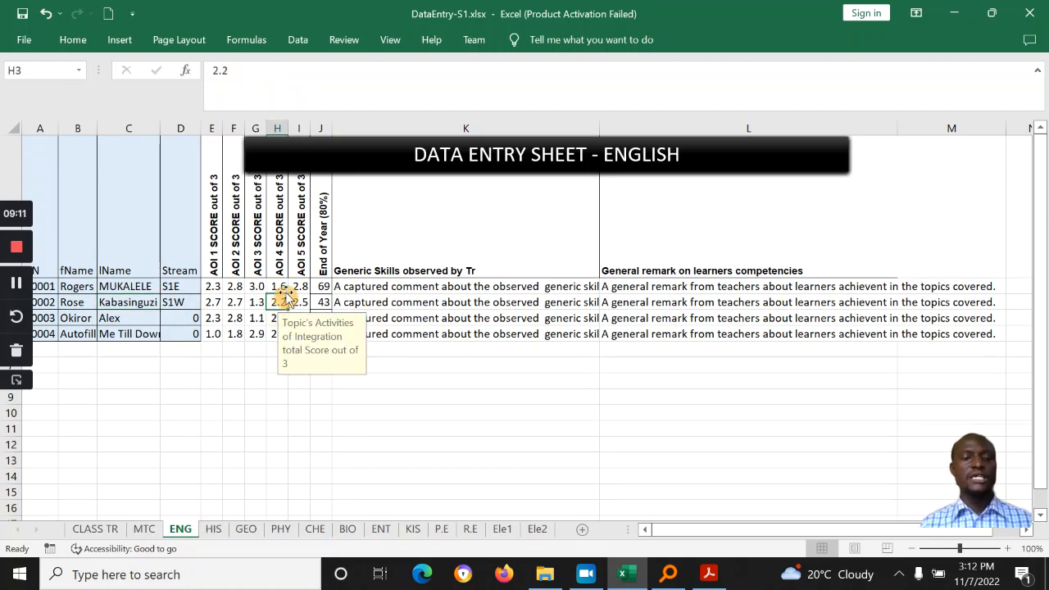
click(363, 275)
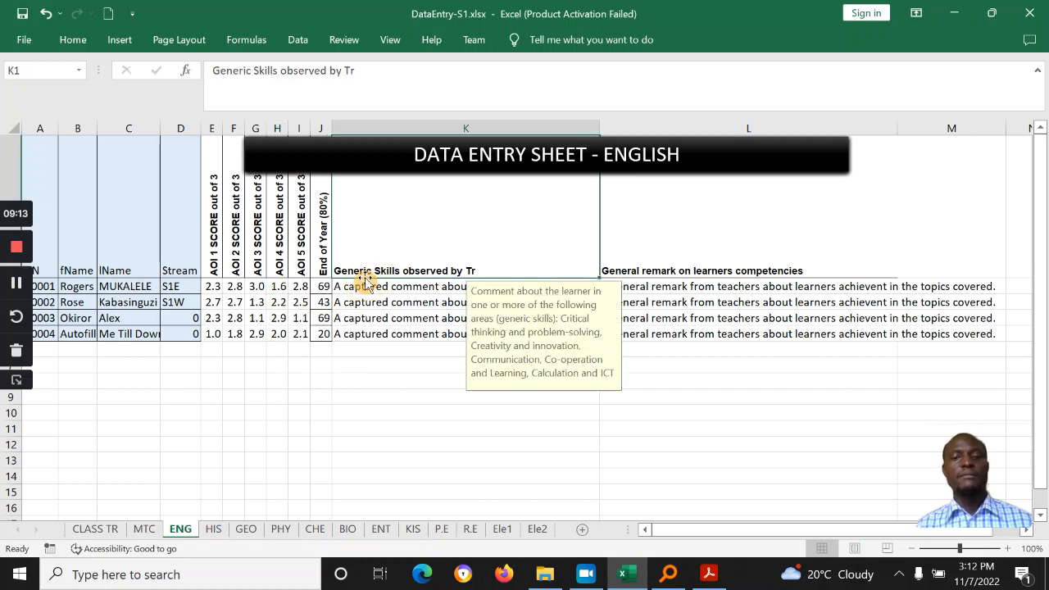
click(402, 333)
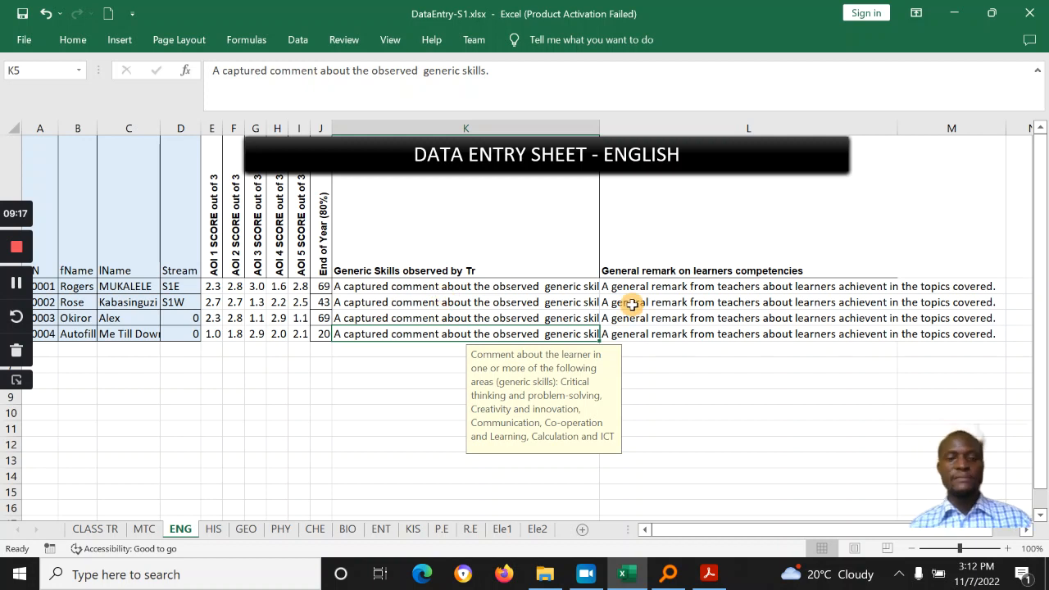
click(694, 349)
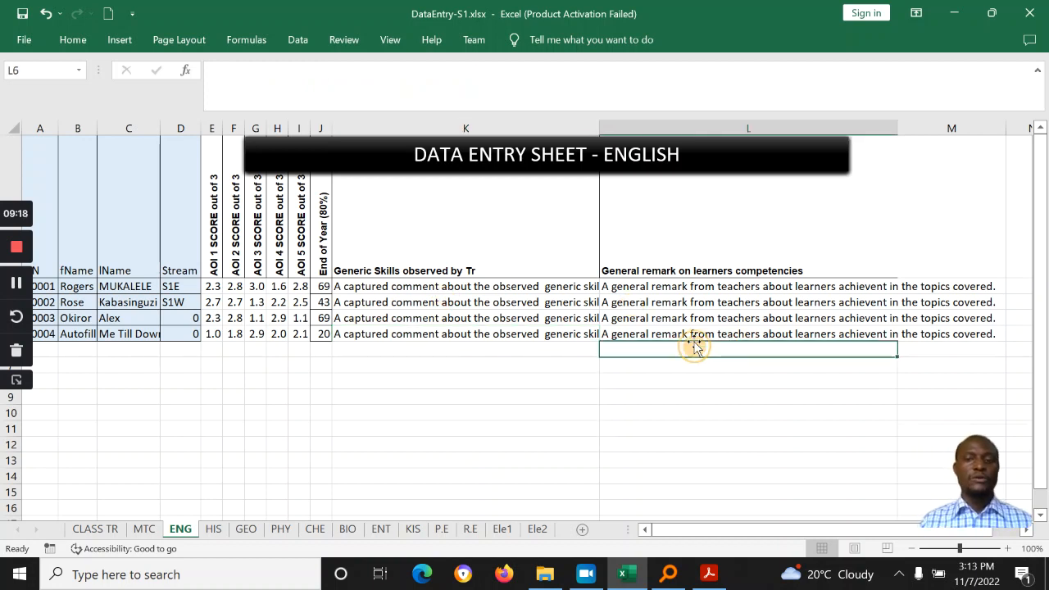
Step: Check the project title in L2 on CLASS TR and save the workbook
click(108, 530)
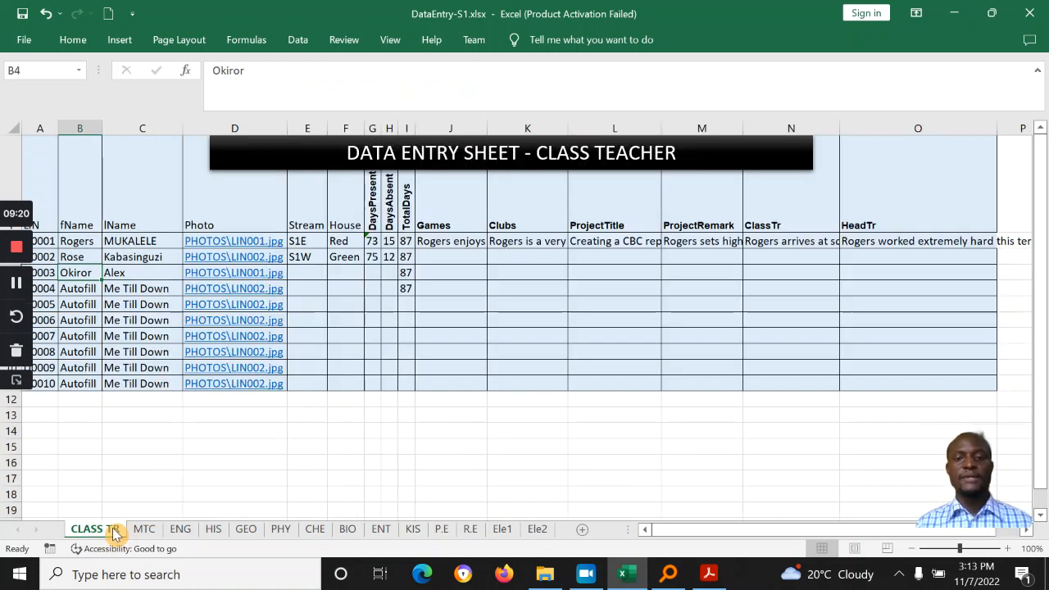
click(582, 240)
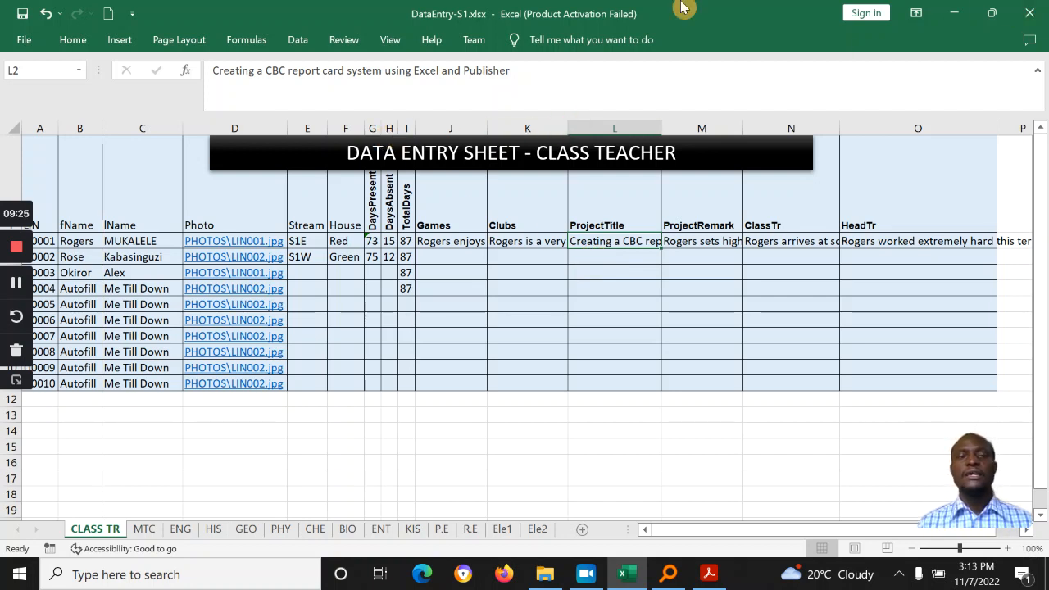
click(21, 13)
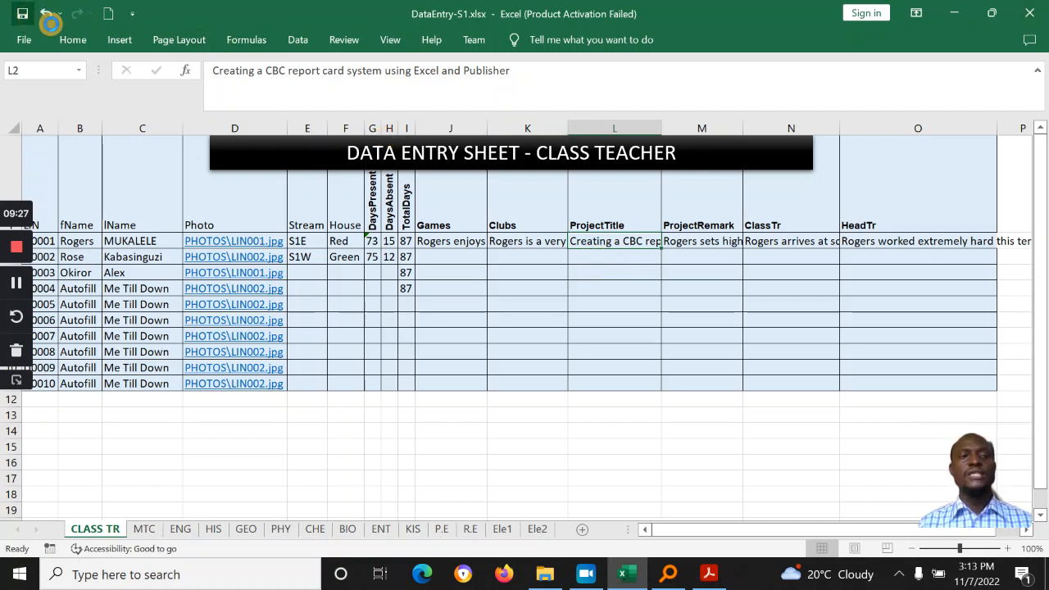
Step: Close Excel and paste a copy of DataEntry-S1.xlsx into the report system folder
click(1024, 12)
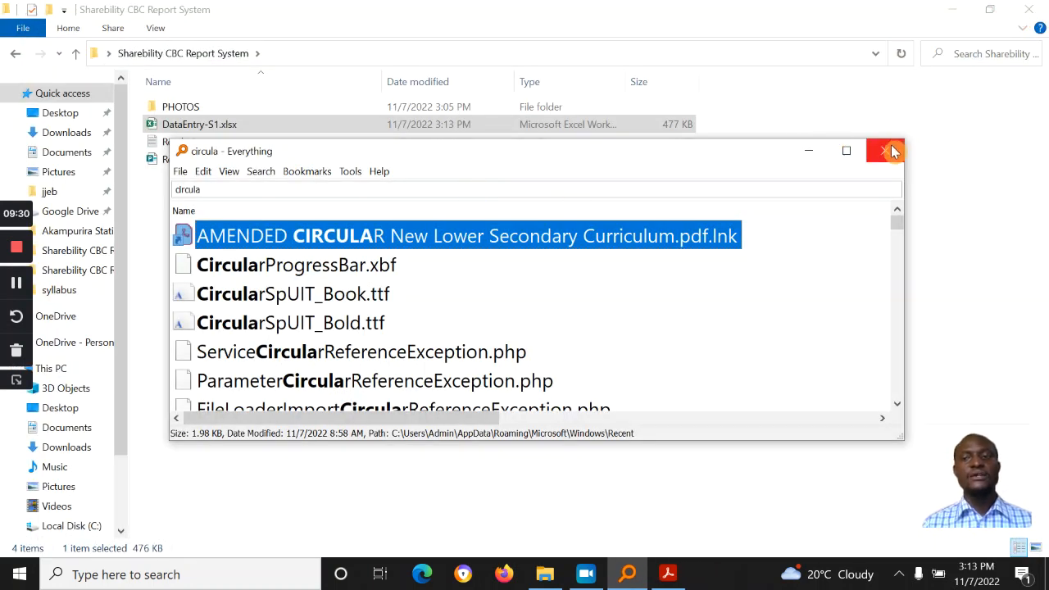
click(810, 150)
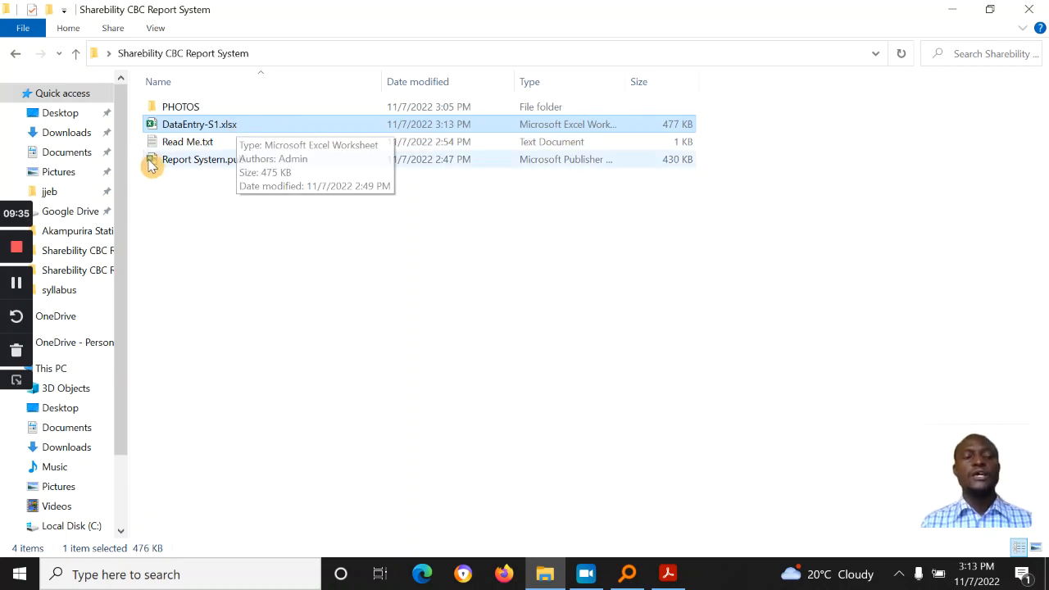
double_click(219, 127)
right_click(220, 127)
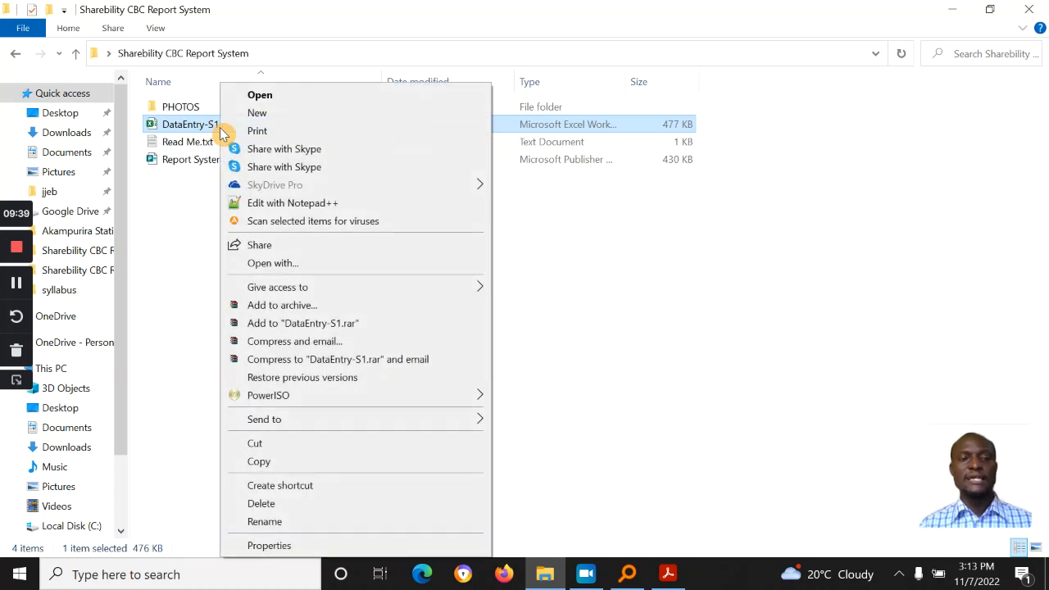
click(287, 464)
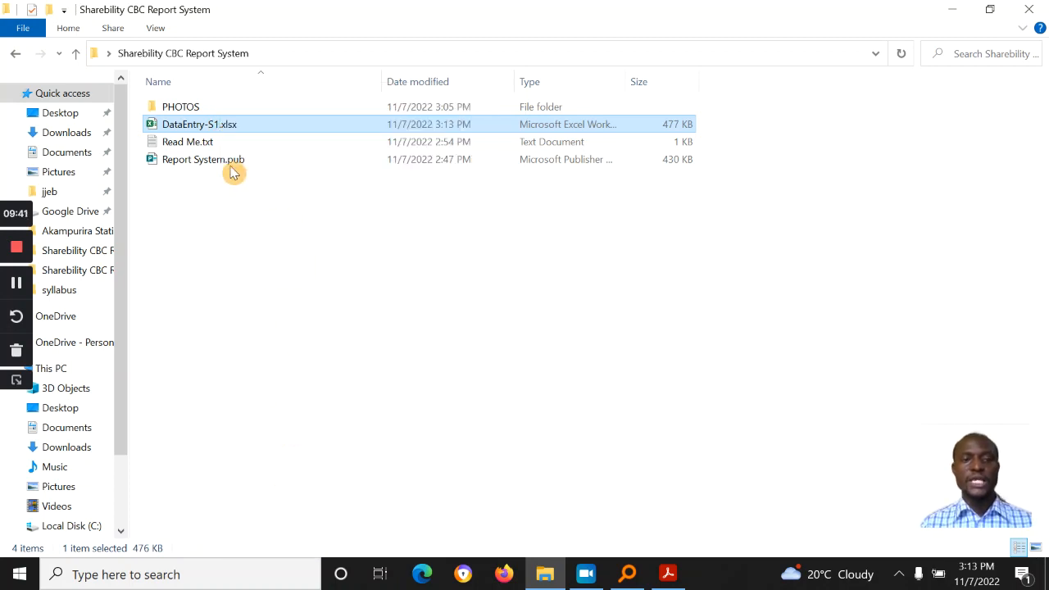
right_click(216, 227)
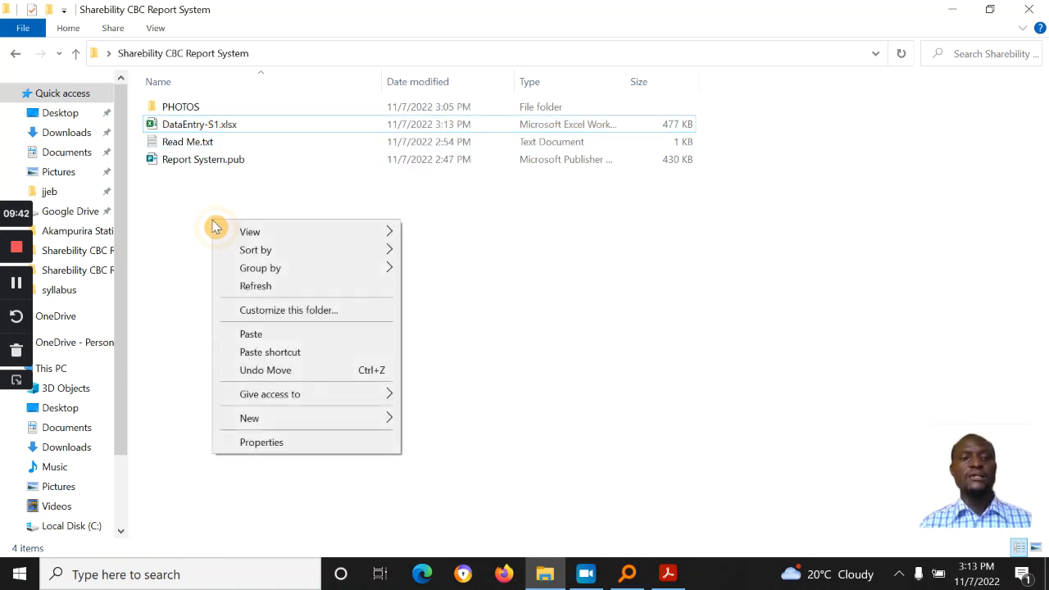
click(251, 334)
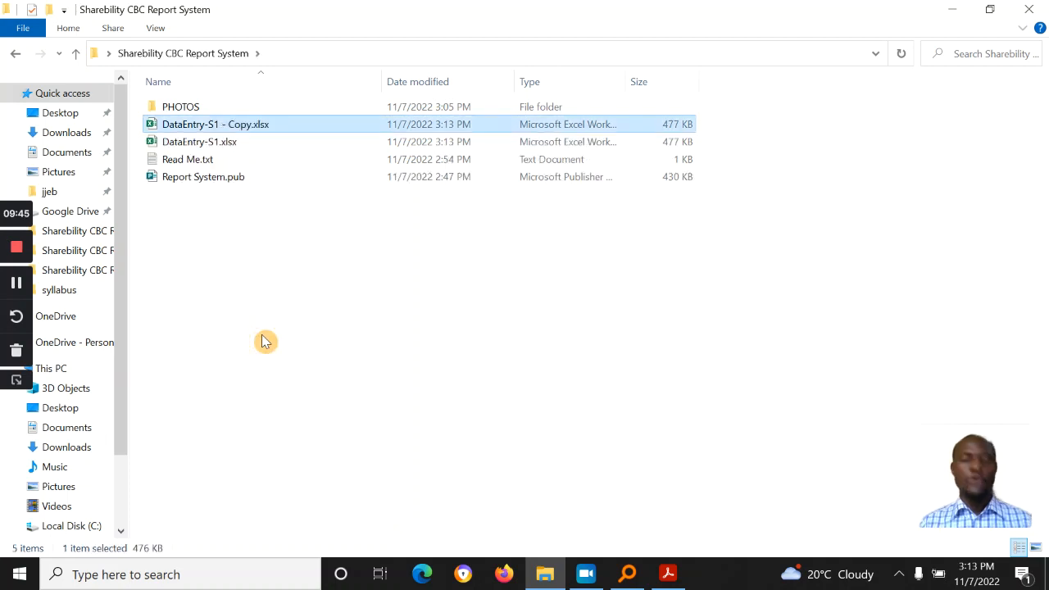
Step: Rename the copied workbook to DataEntry-S2.xlsx by removing the Copy suffix
right_click(219, 124)
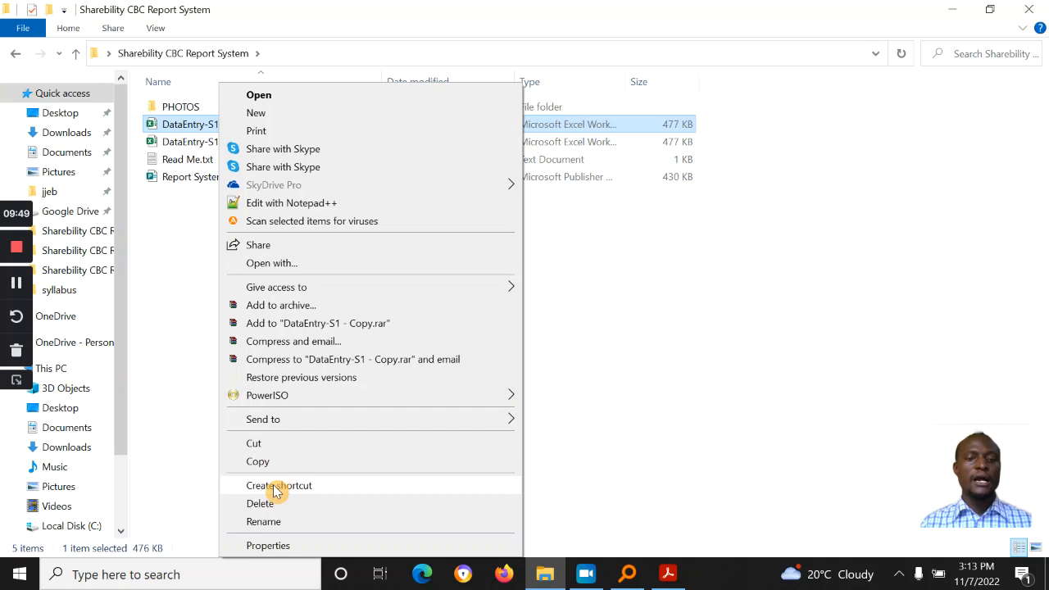
click(269, 523)
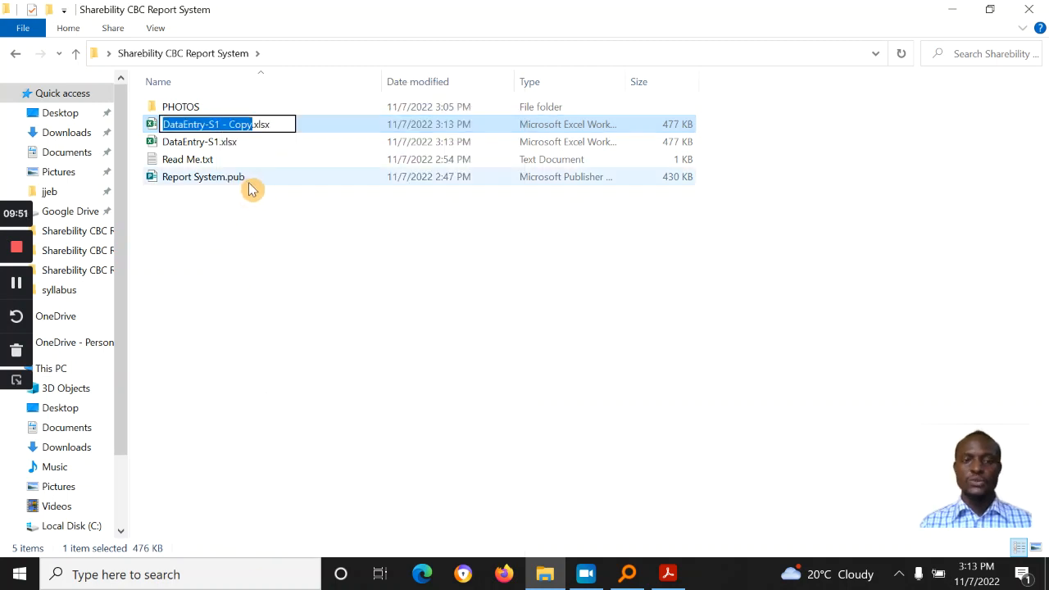
key(Right)
key(BackSpace)
key(BackSpace)
key(BackSpace)
key(BackSpace)
key(BackSpace)
key(BackSpace)
key(BackSpace)
key(Return)
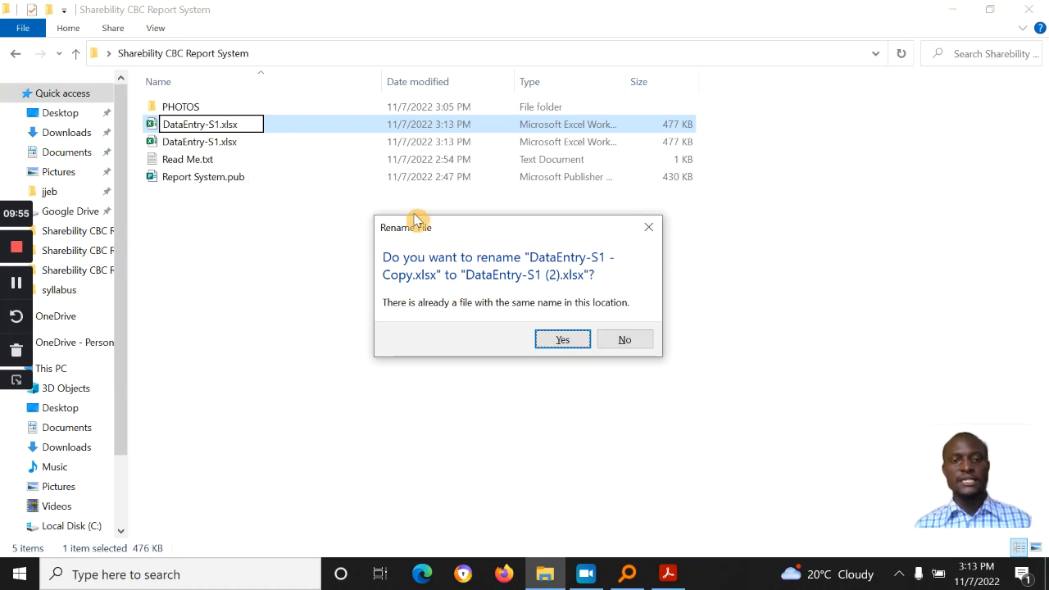
click(624, 341)
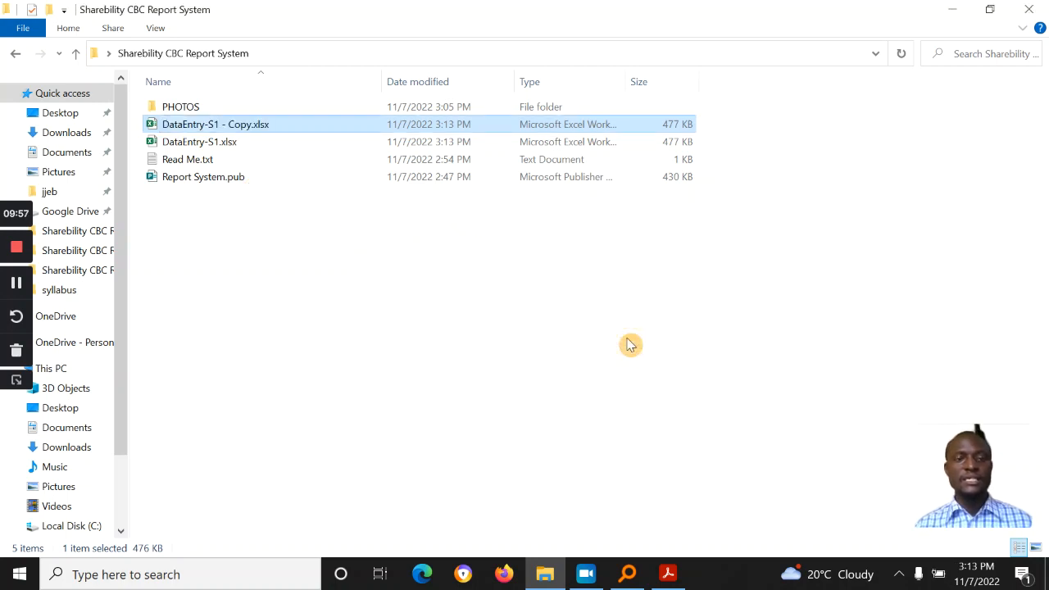
click(250, 121)
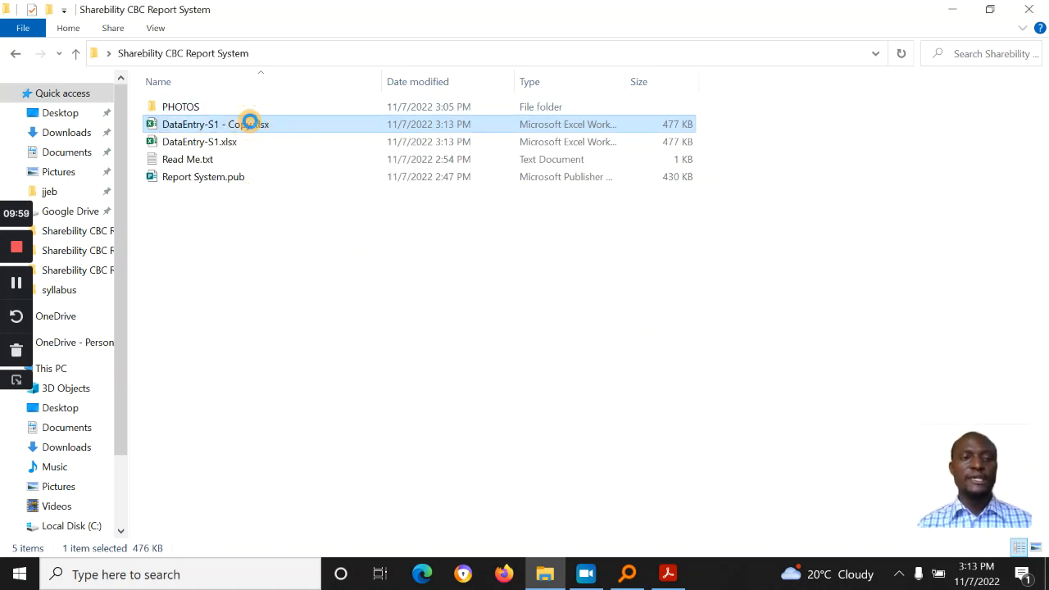
right_click(251, 121)
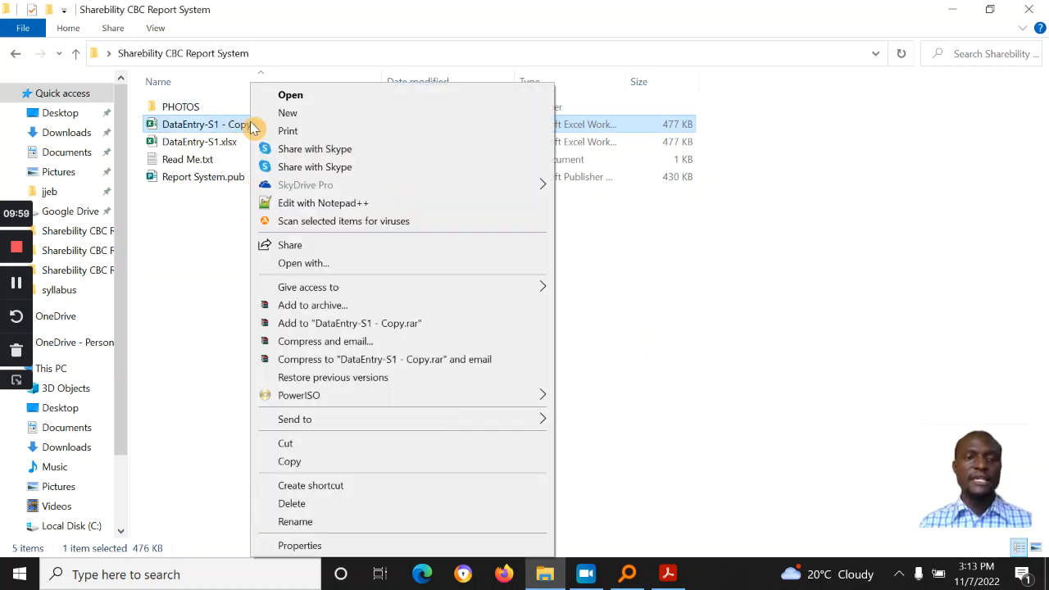
click(293, 522)
key(End)
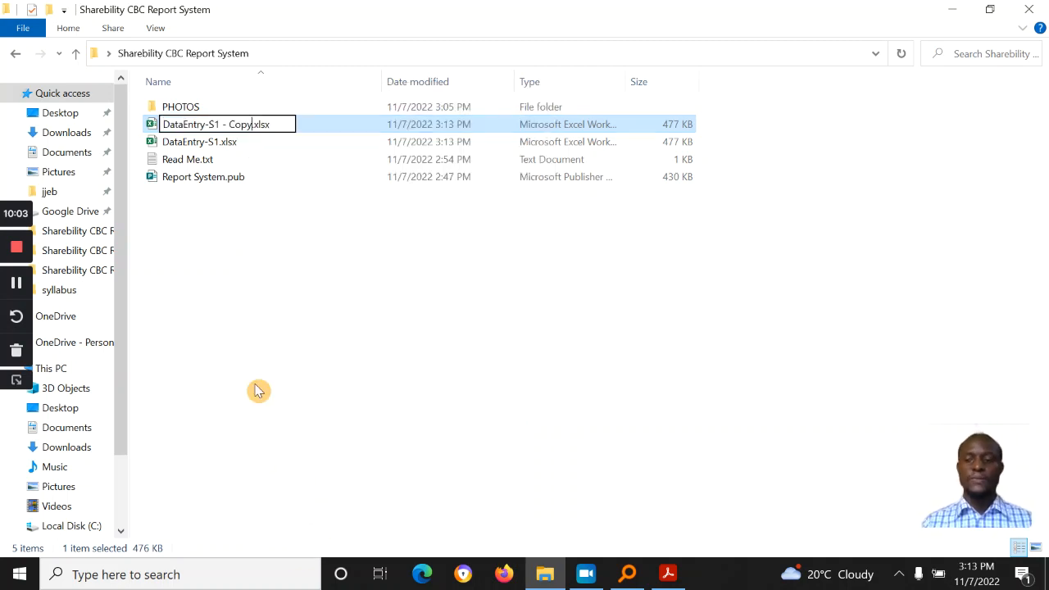
key(BackSpace)
key(BackSpace)
key(BackSpace)
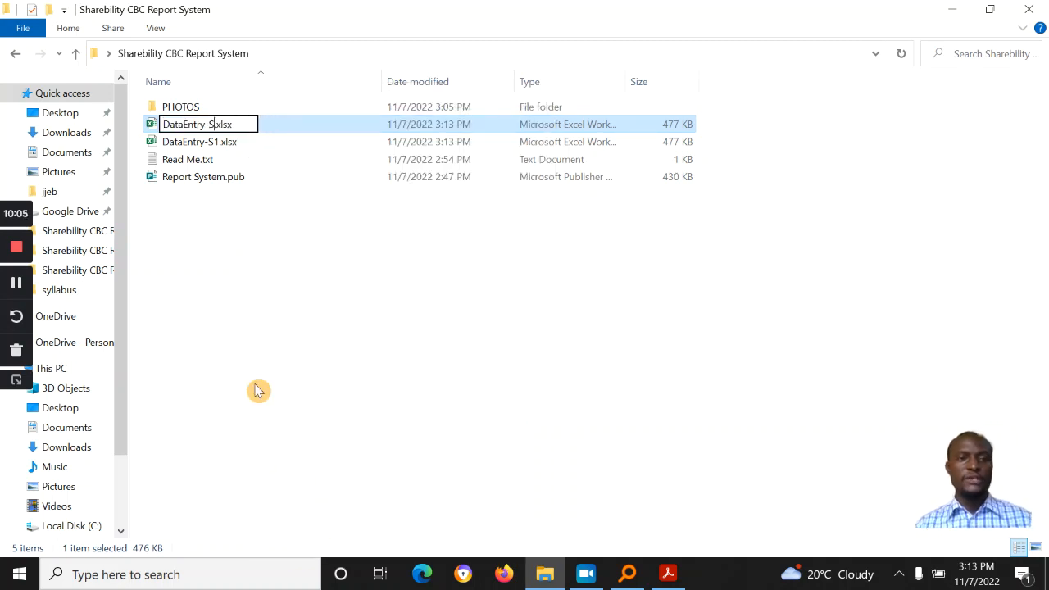
key(Return)
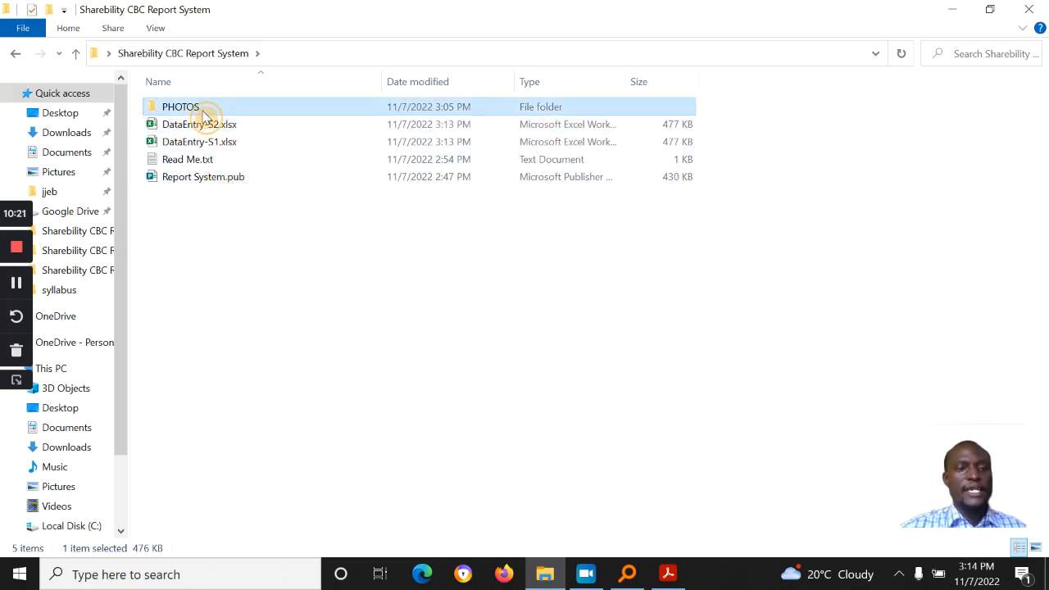
click(217, 145)
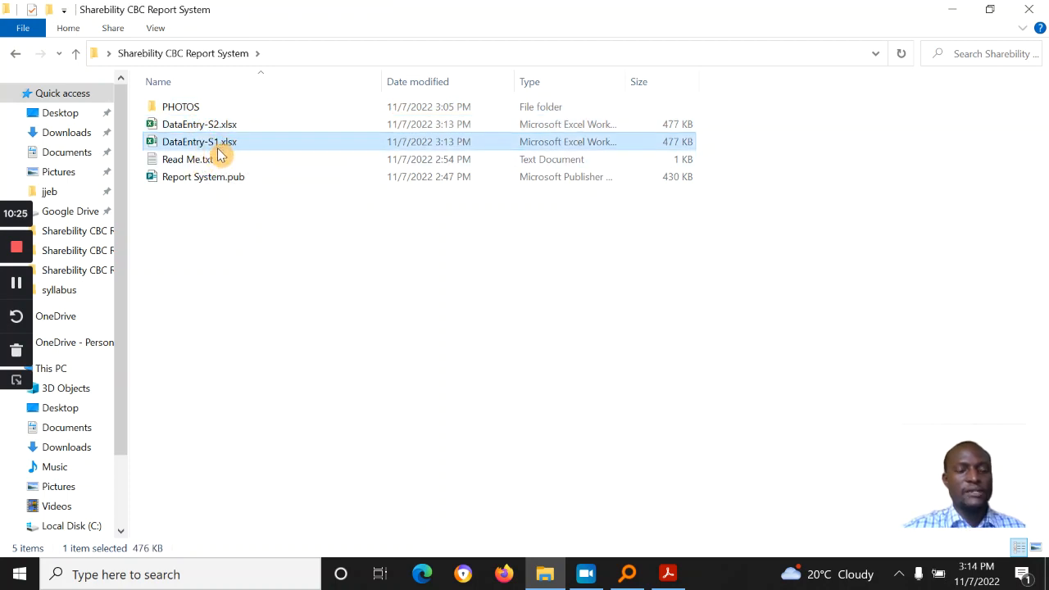
Step: Open Report System.pub and reconnect its data source to DataEntry-S1.xlsx in the Sharebility folder
double_click(216, 177)
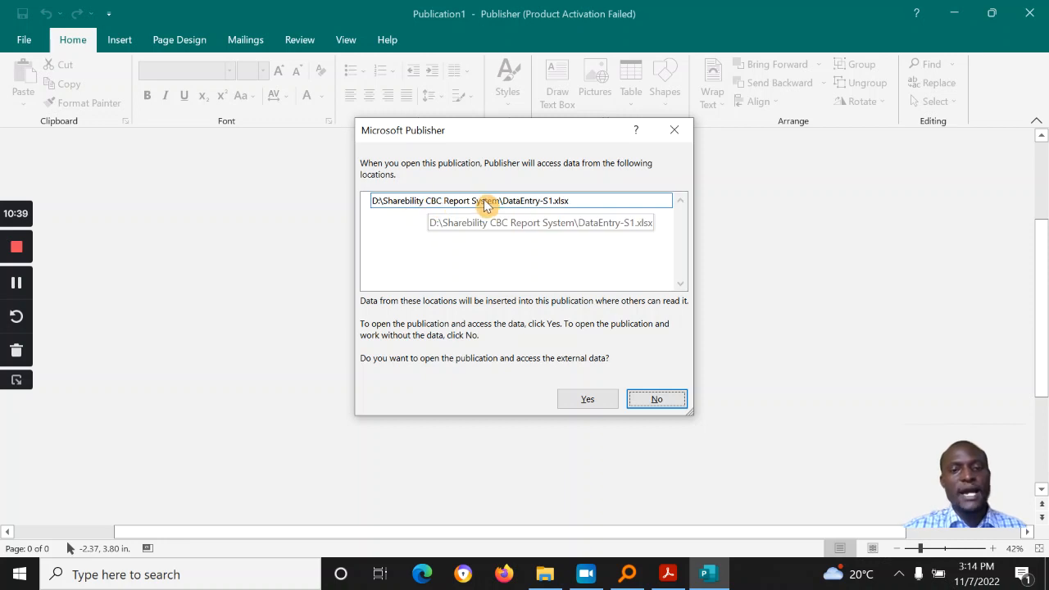
click(585, 403)
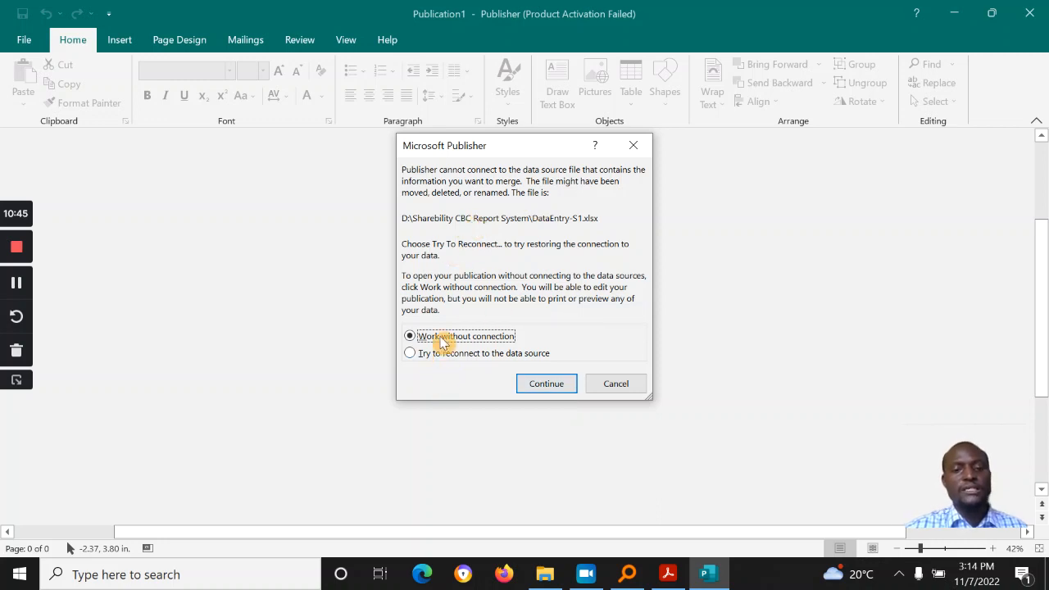
click(451, 354)
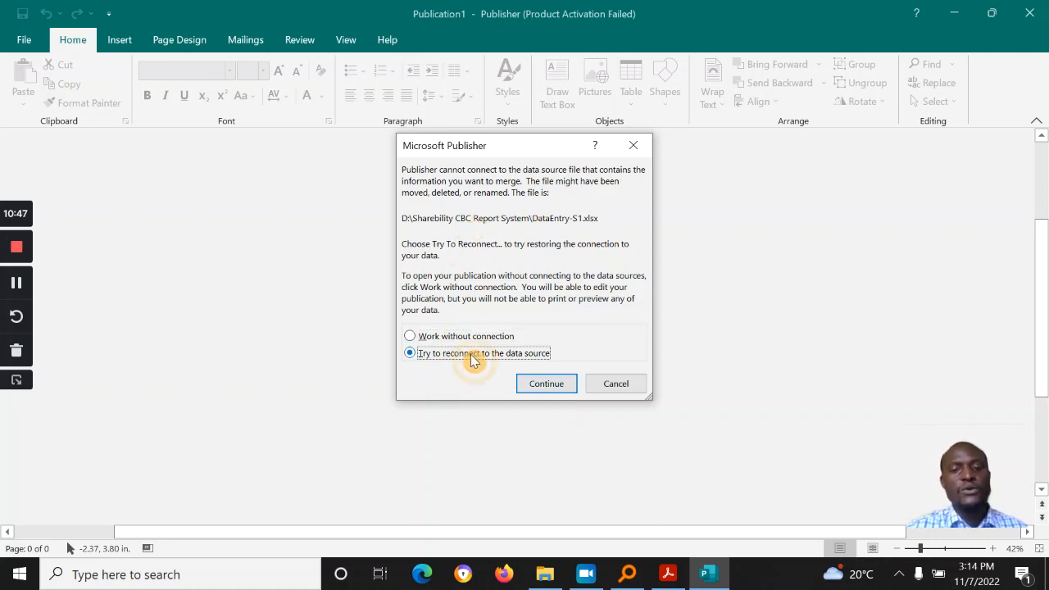
click(541, 385)
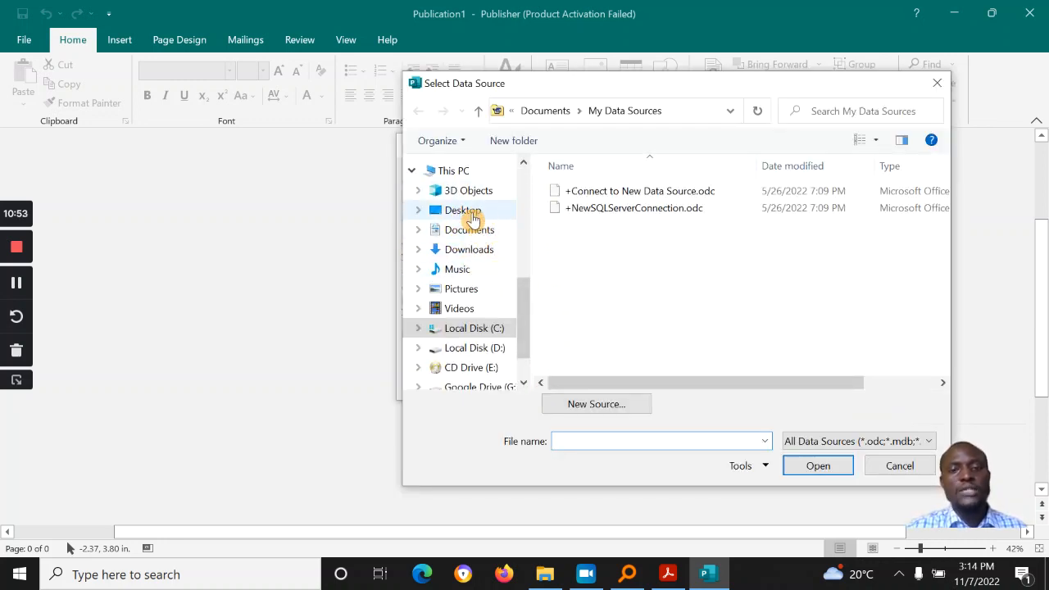
click(466, 210)
double_click(680, 242)
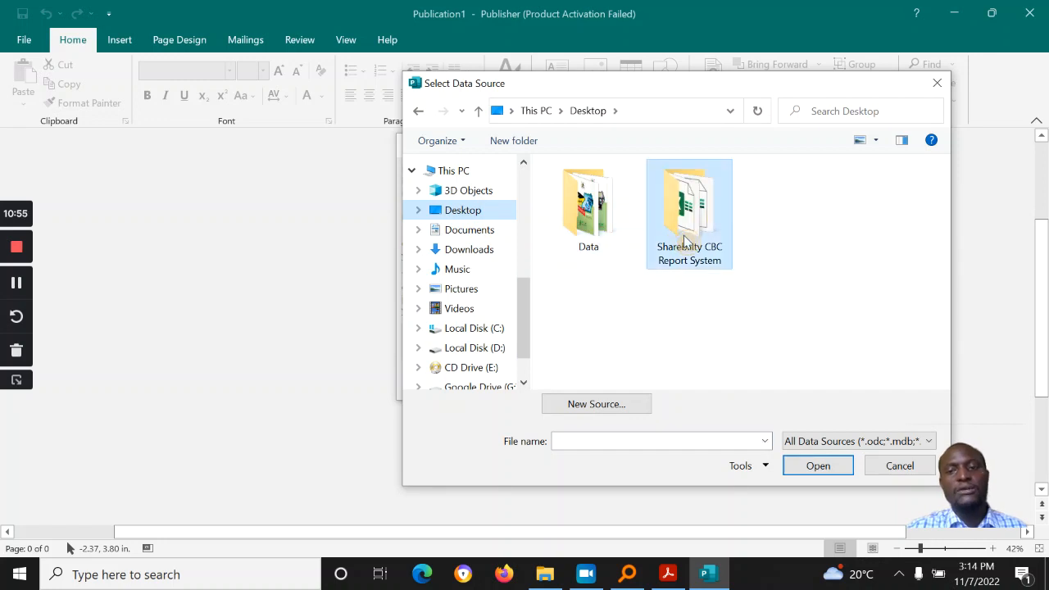
click(621, 209)
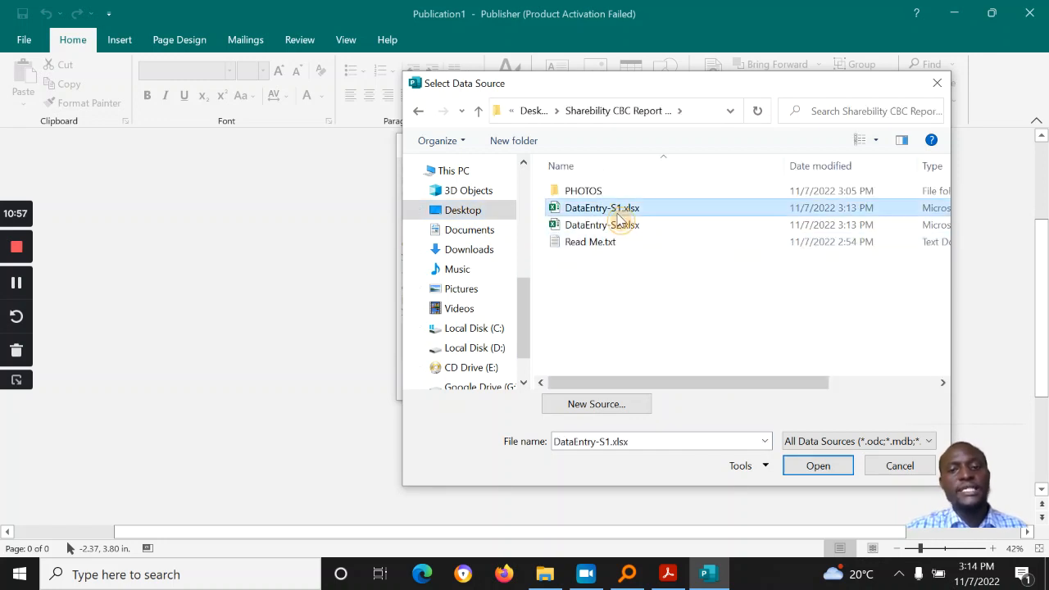
click(818, 465)
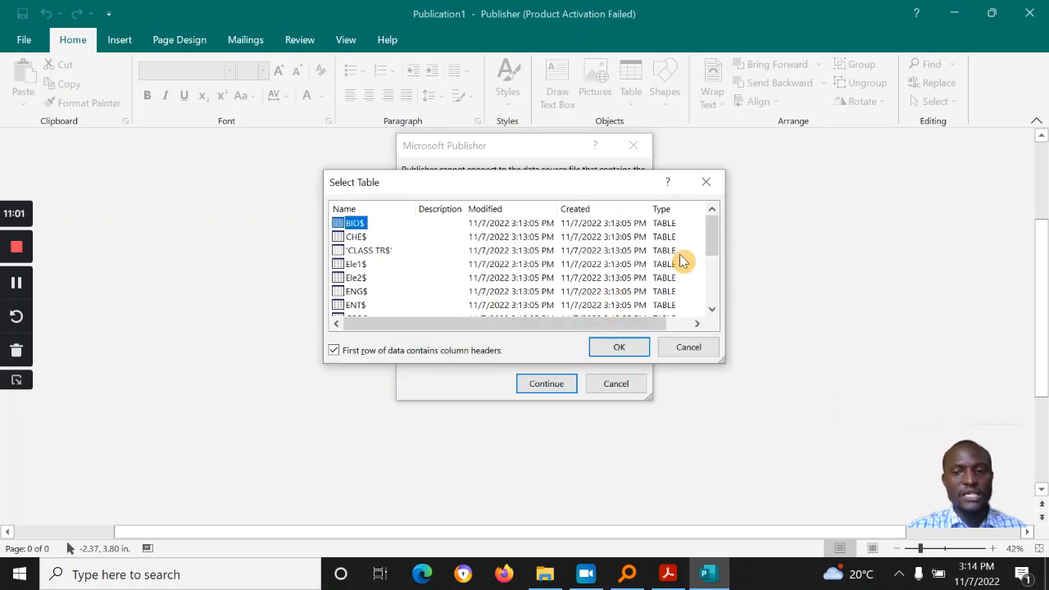
Step: Choose the sharebility#net$ table for the merge
drag(714, 246, 716, 301)
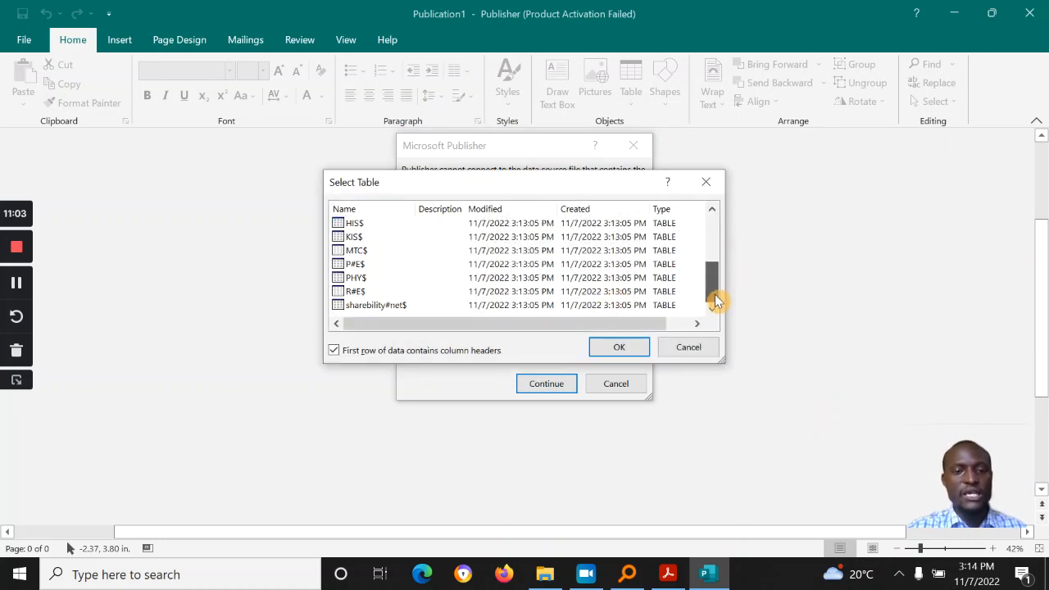
click(371, 305)
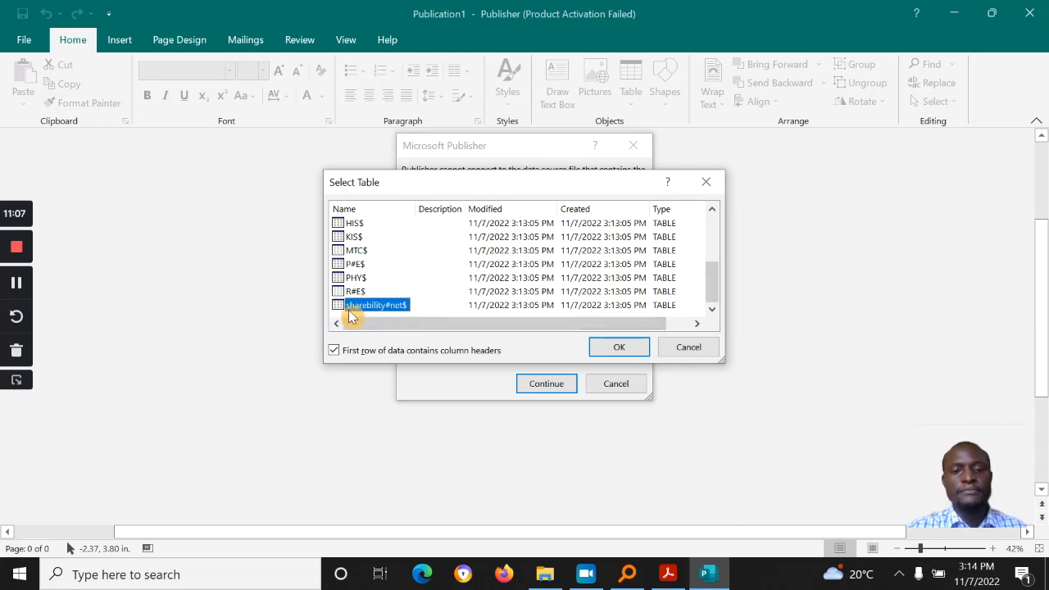
drag(712, 302, 721, 322)
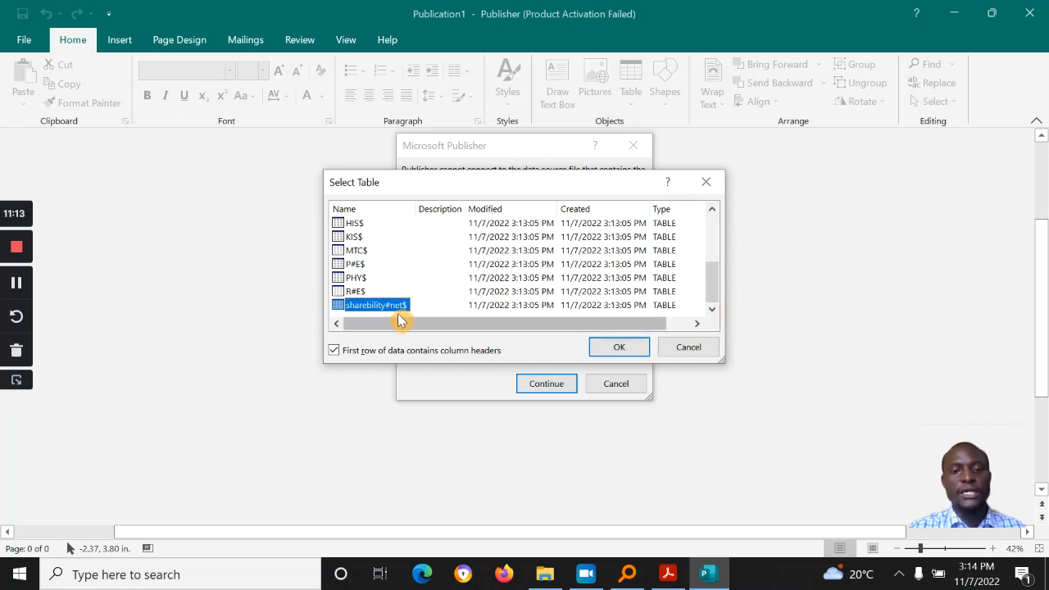
click(626, 351)
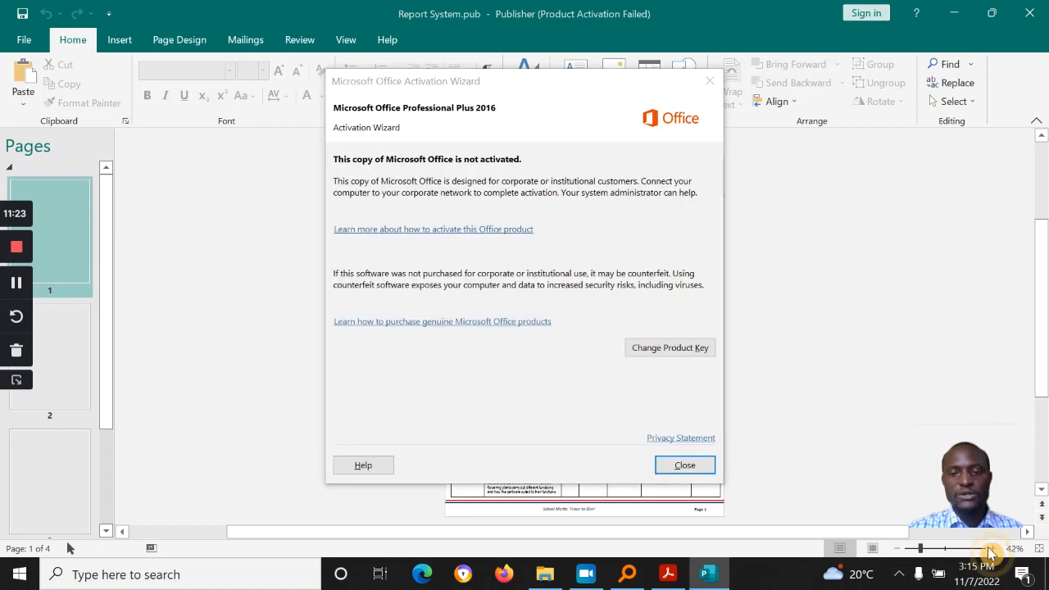
Step: Close the activation notice, zoom the first learner's report card to 100%, then switch to Everything
click(701, 466)
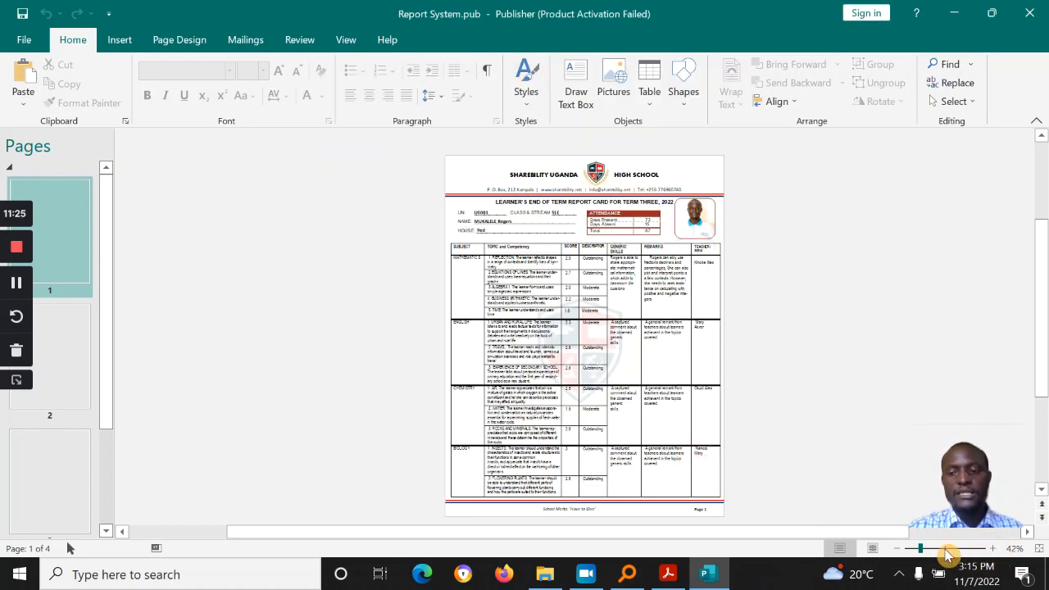
click(992, 549)
click(992, 549)
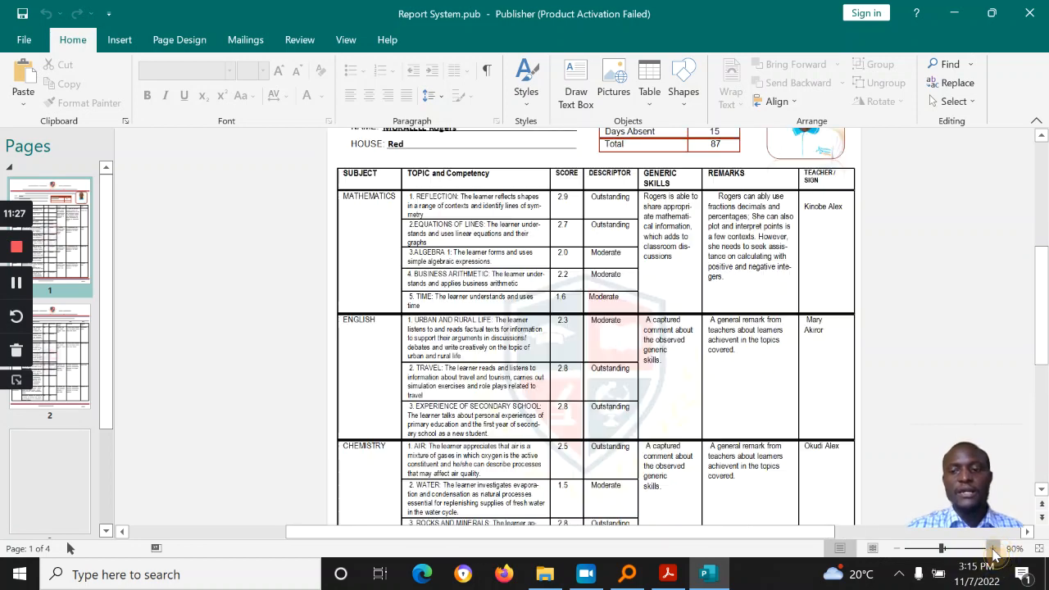
click(992, 549)
drag(1041, 336, 1040, 293)
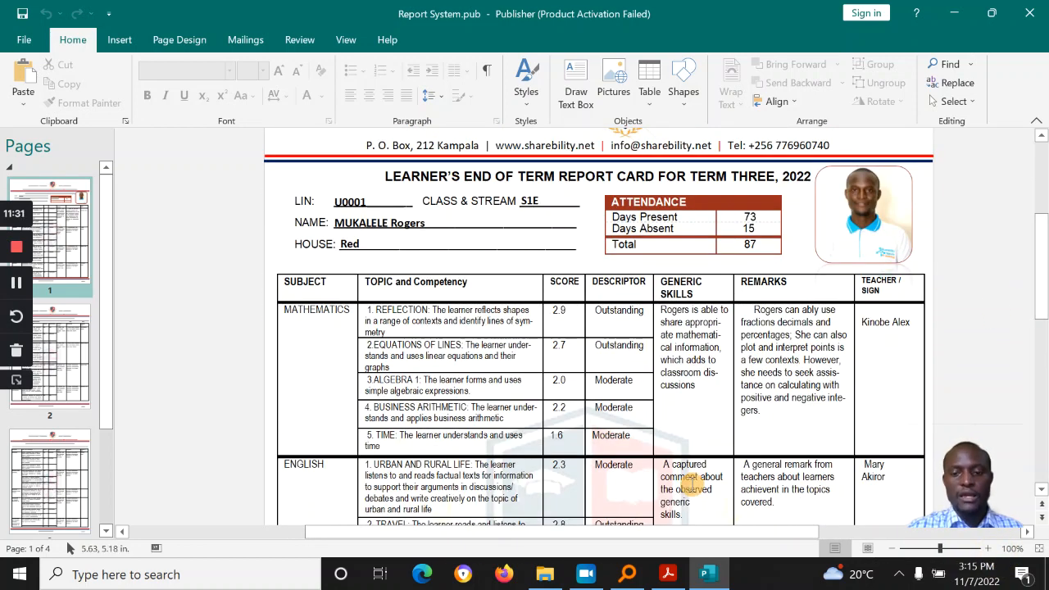
click(627, 574)
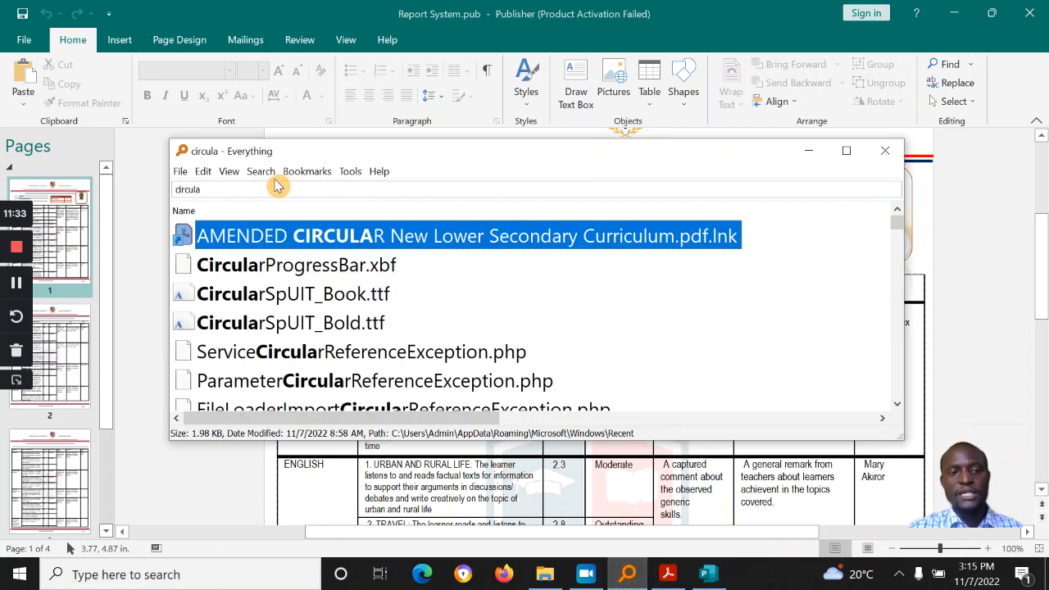
Step: Replace the Everything search with 'syllabus', maximising then restoring the window
double_click(187, 189)
text(sy)
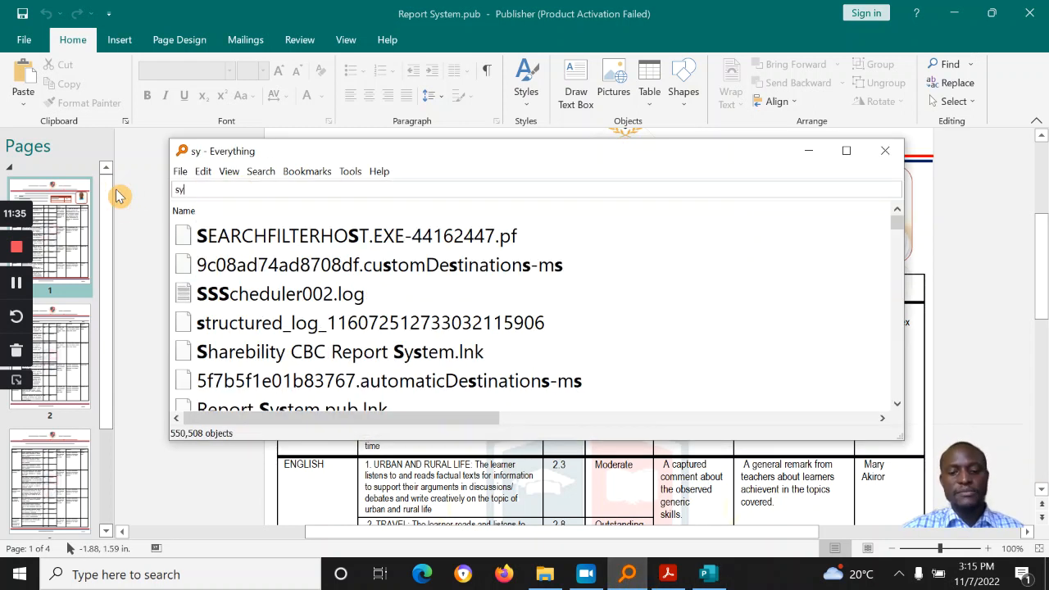
text(llabus)
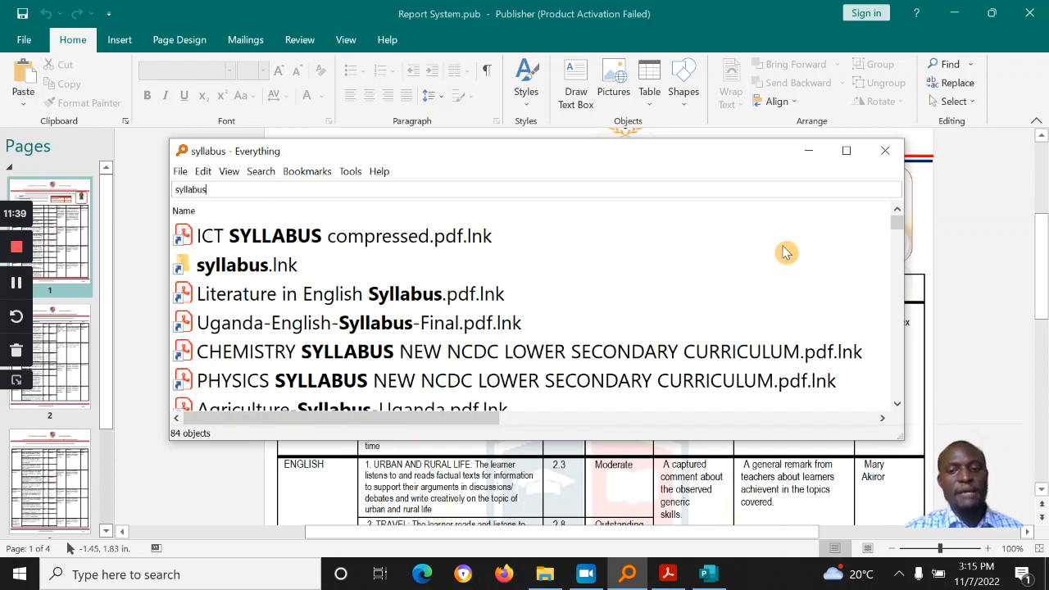
click(846, 150)
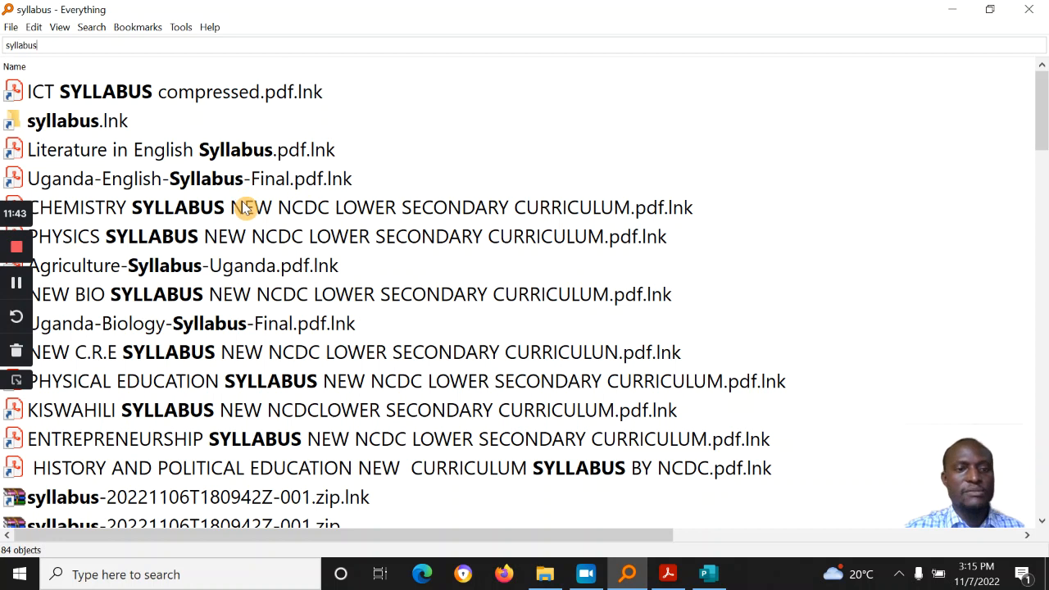
double_click(240, 7)
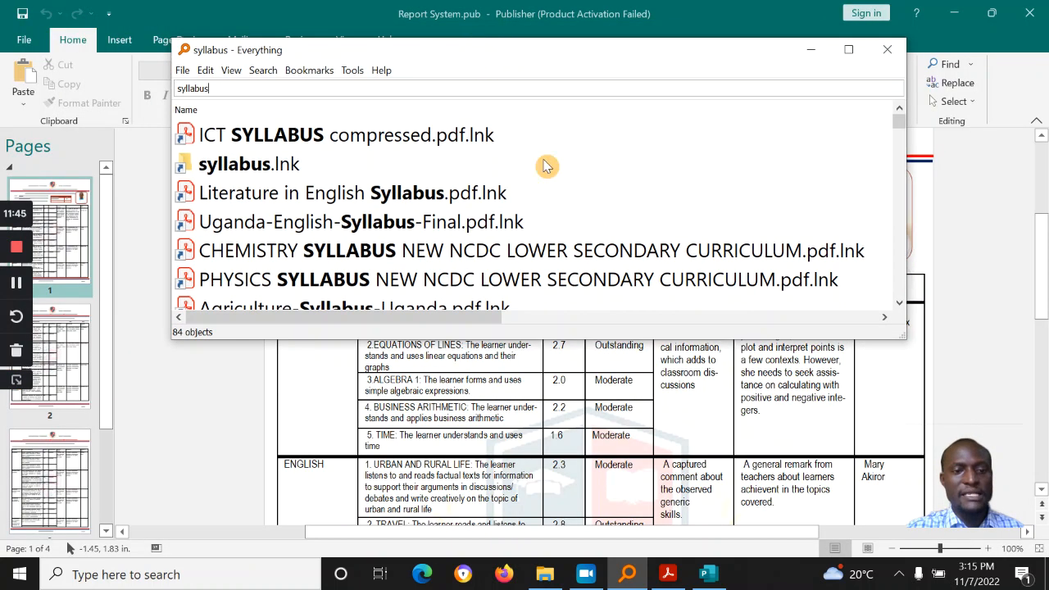
Step: Open the PHYSICS SYLLABUS PDF, then close Acrobat with Close all tabs
click(543, 281)
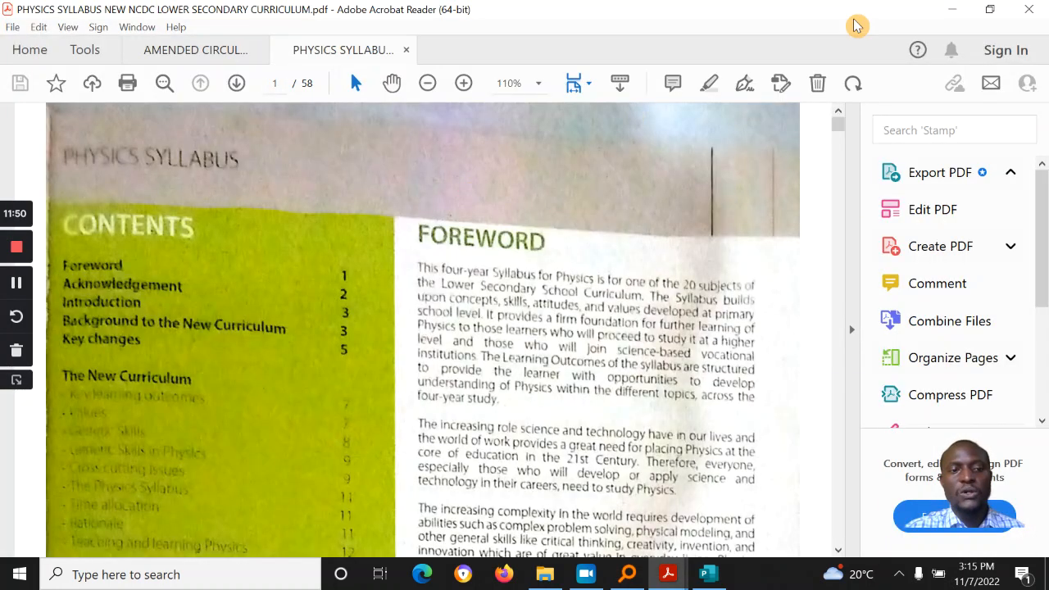
click(1029, 8)
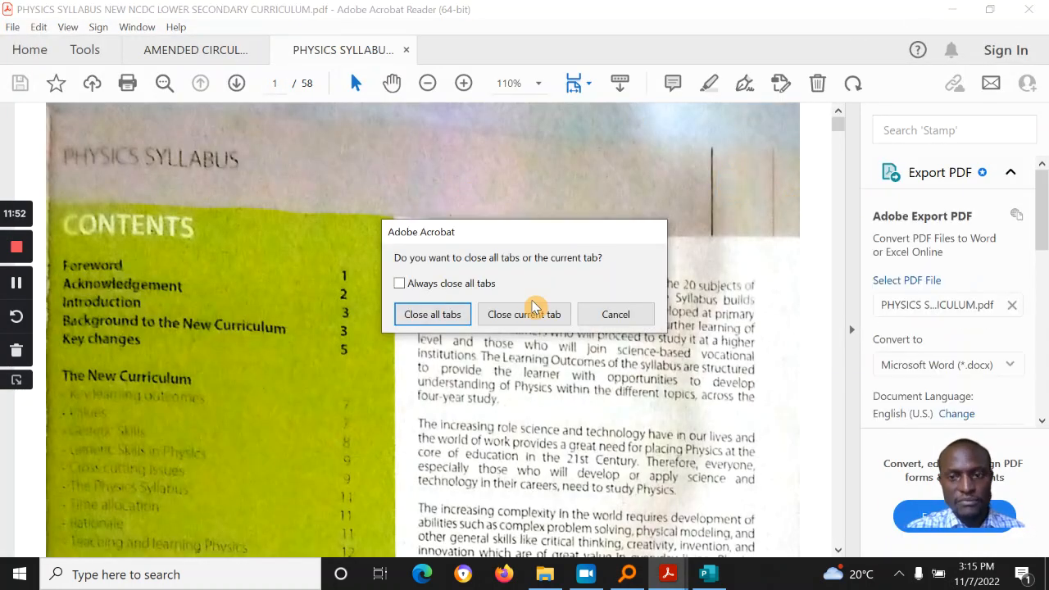
click(442, 316)
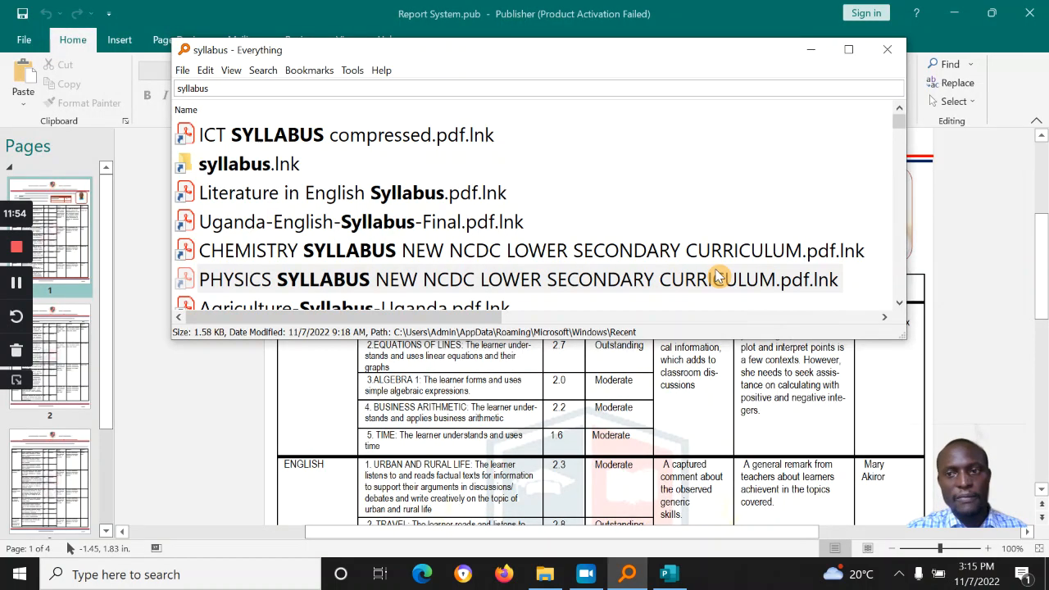
click(725, 280)
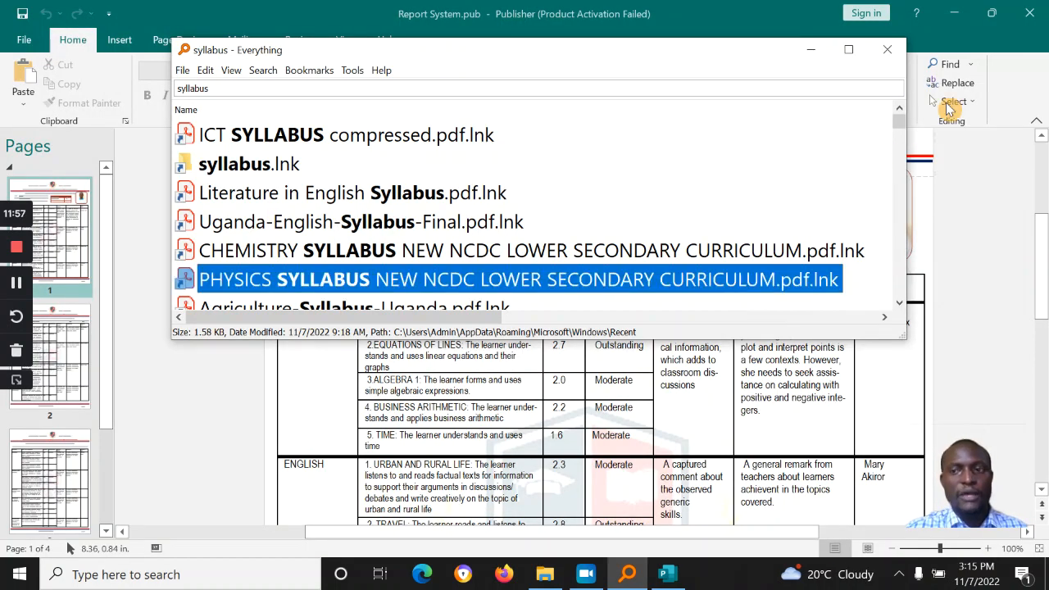
Step: Extend the Everything search to 'syllabus .pdf' so only PDF files are listed
drag(900, 124, 901, 135)
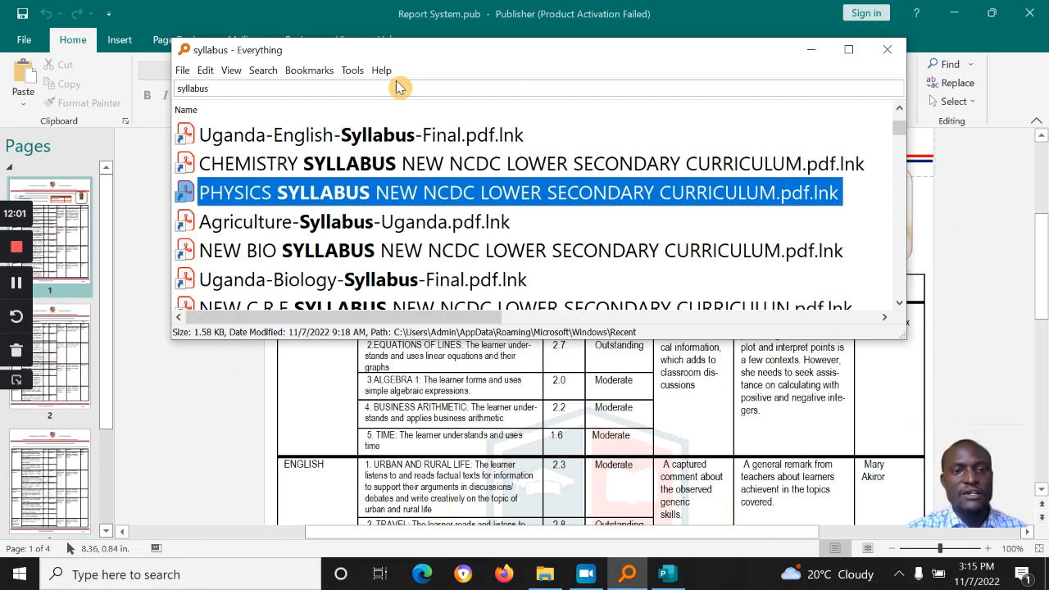
click(373, 85)
click(373, 84)
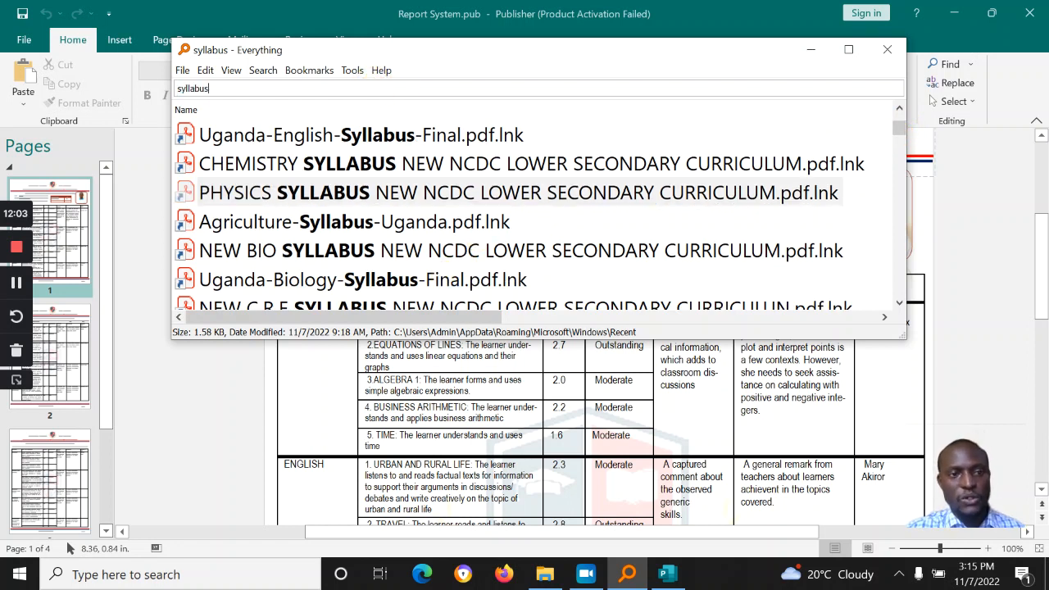
text(.pdf)
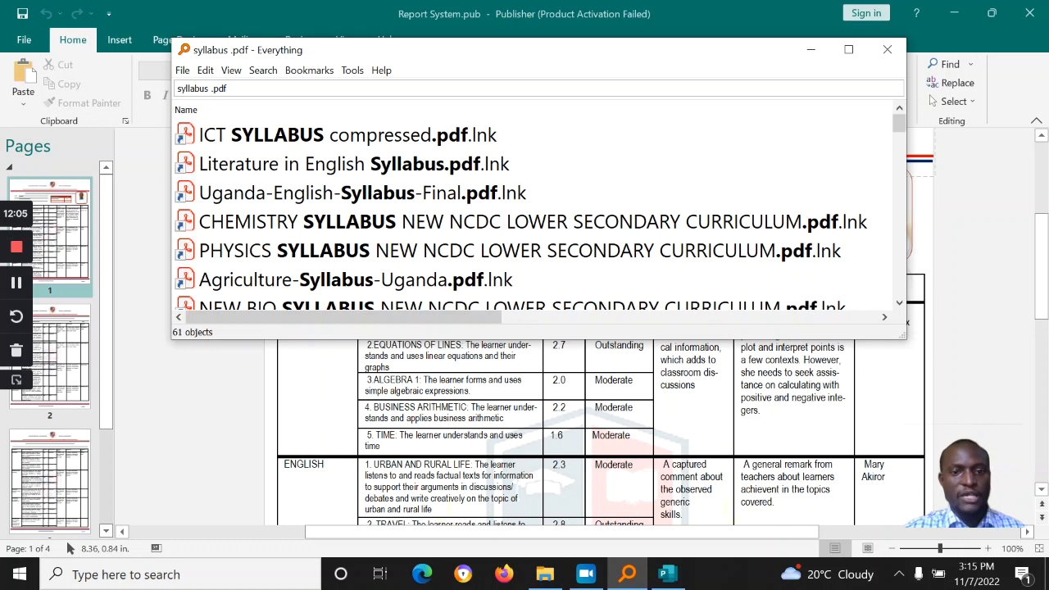
Step: Open the folder containing Agriculture-Syllabus-Uganda.pdf via Open Path
drag(902, 127, 903, 150)
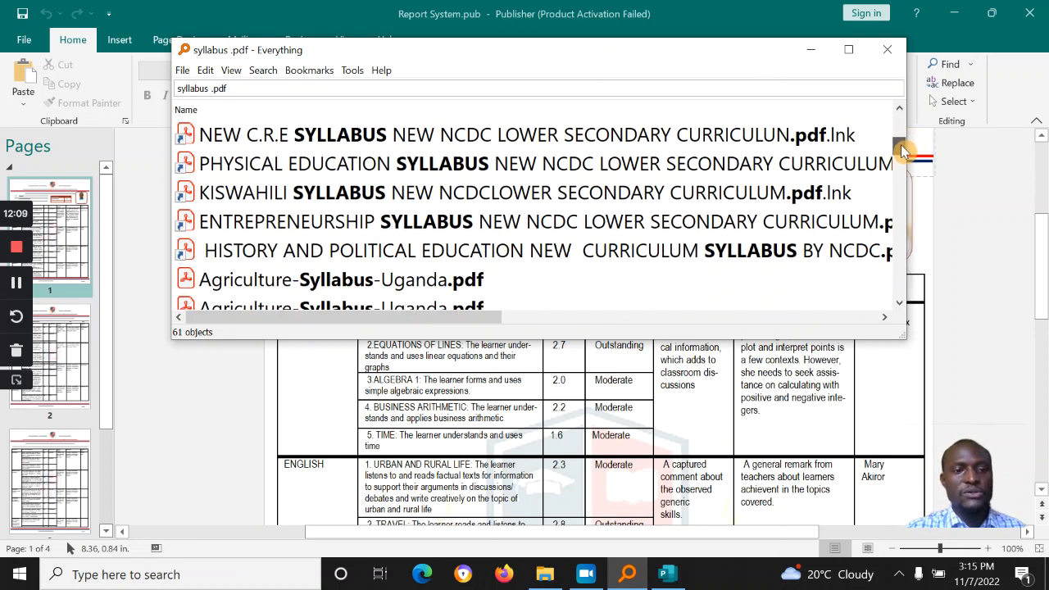
right_click(288, 283)
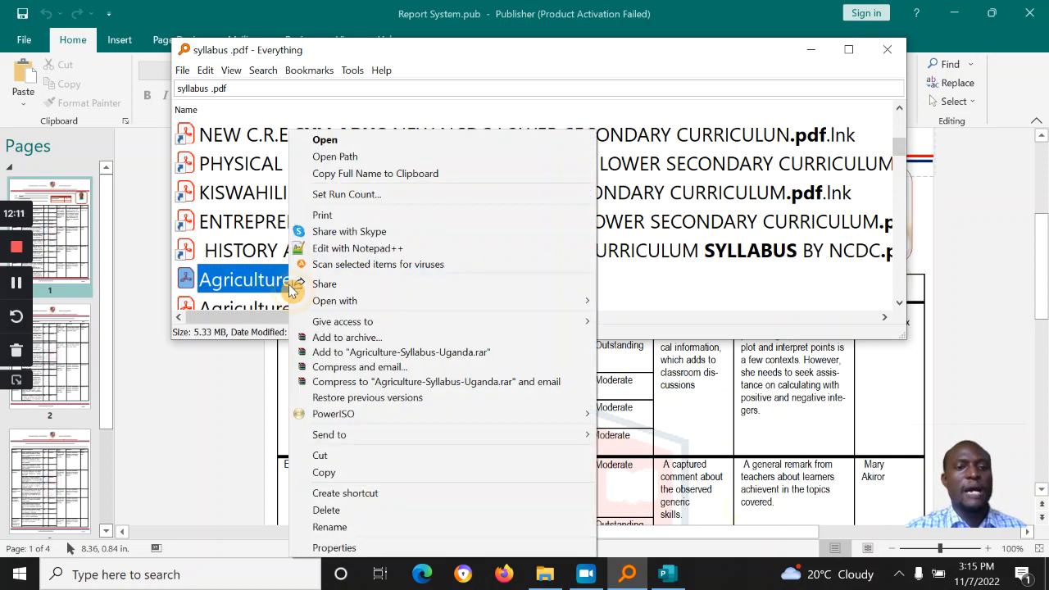
click(382, 159)
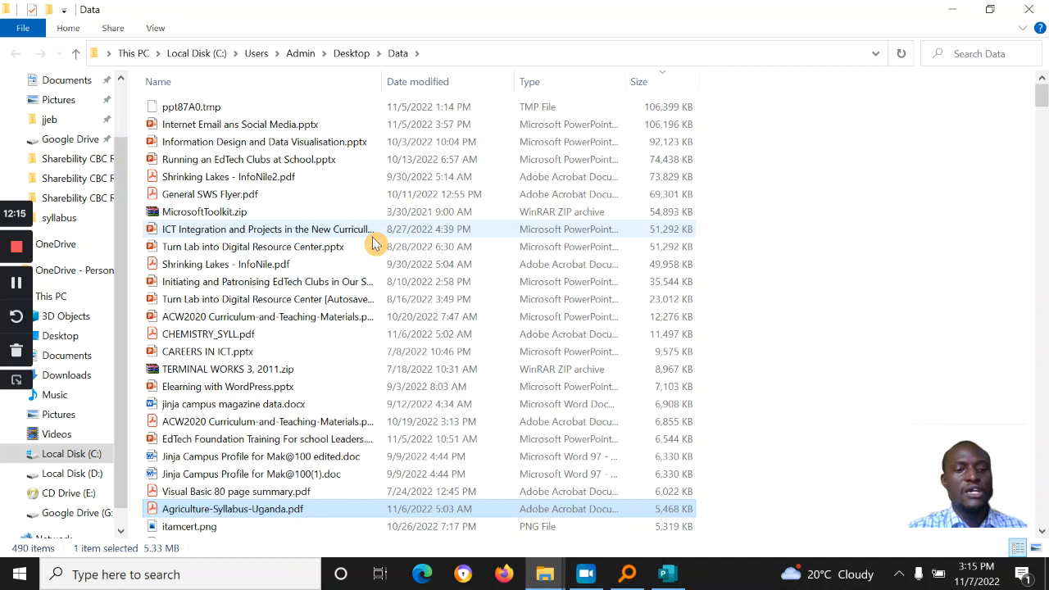
Step: Close the Data folder and open the second Agriculture-Syllabus-Uganda.pdf copy from Sample Items
click(1029, 9)
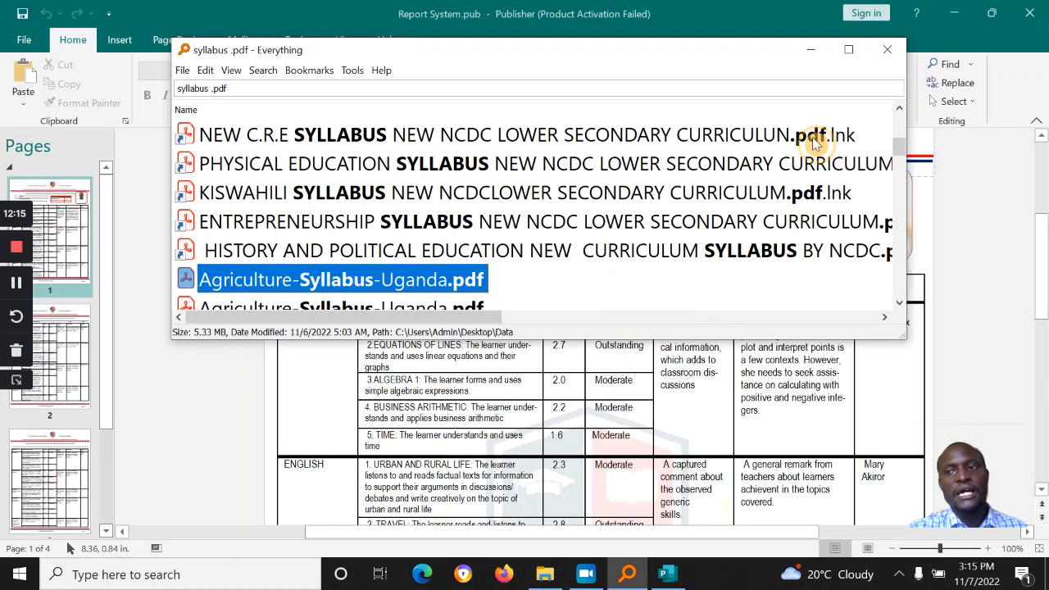
right_click(376, 308)
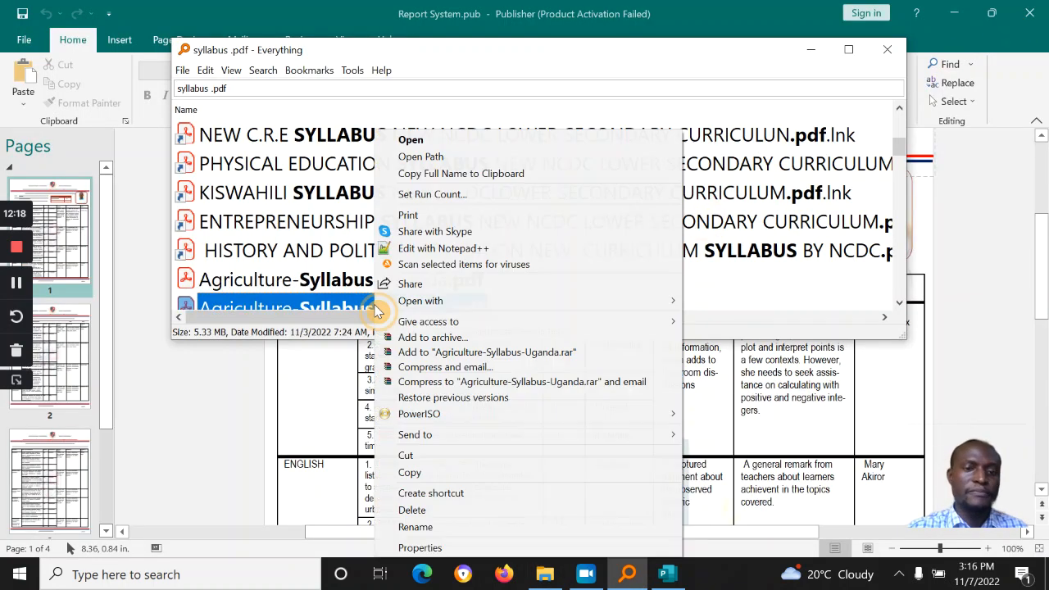
click(502, 158)
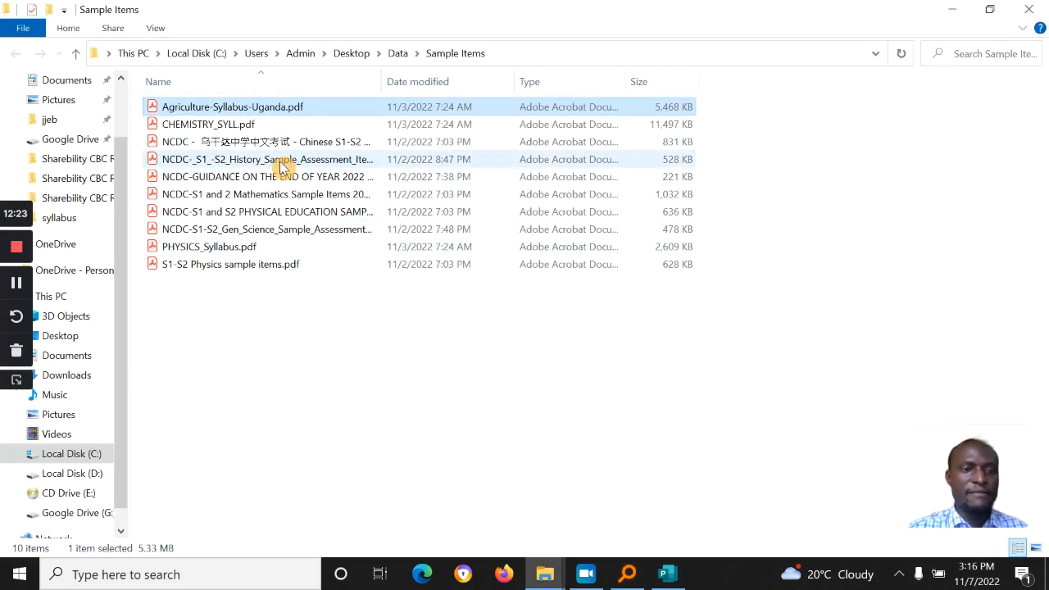
double_click(277, 111)
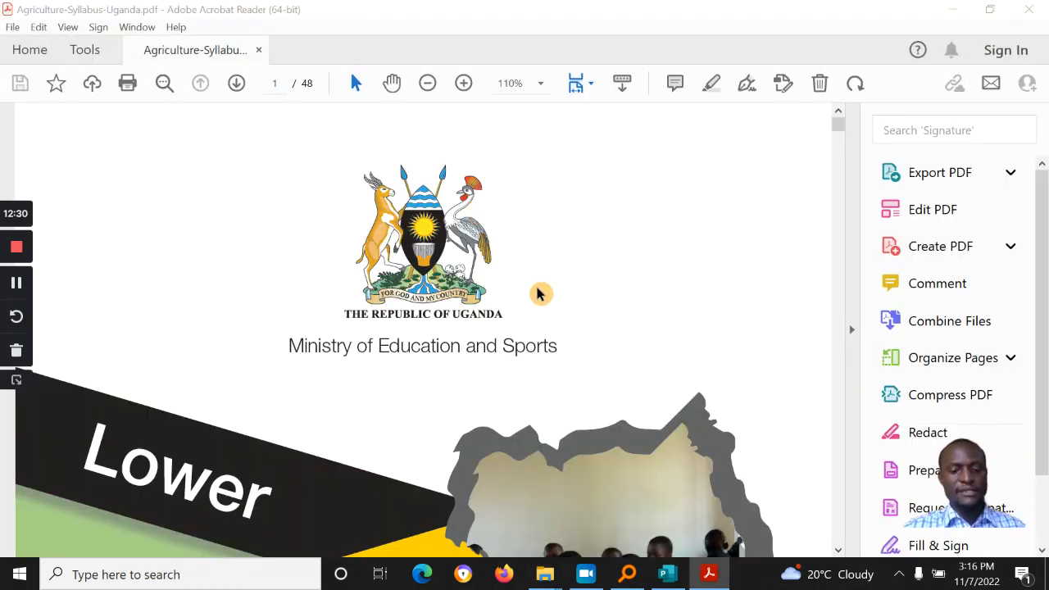
Step: Bring up the Run dialog and dismiss it without running anything
key(super)
key(super+r)
key(Return)
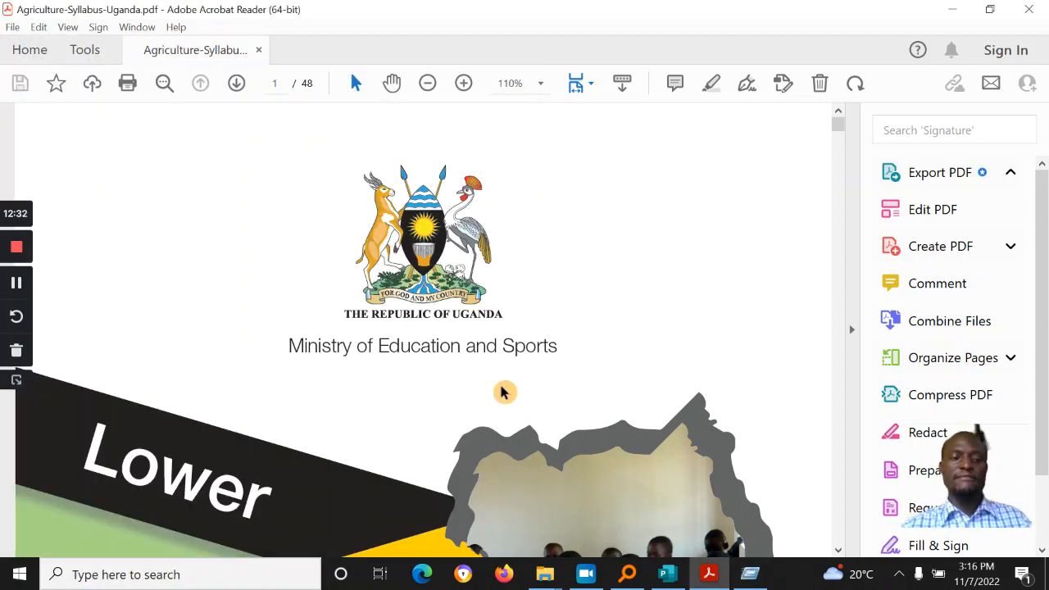
key(super+r)
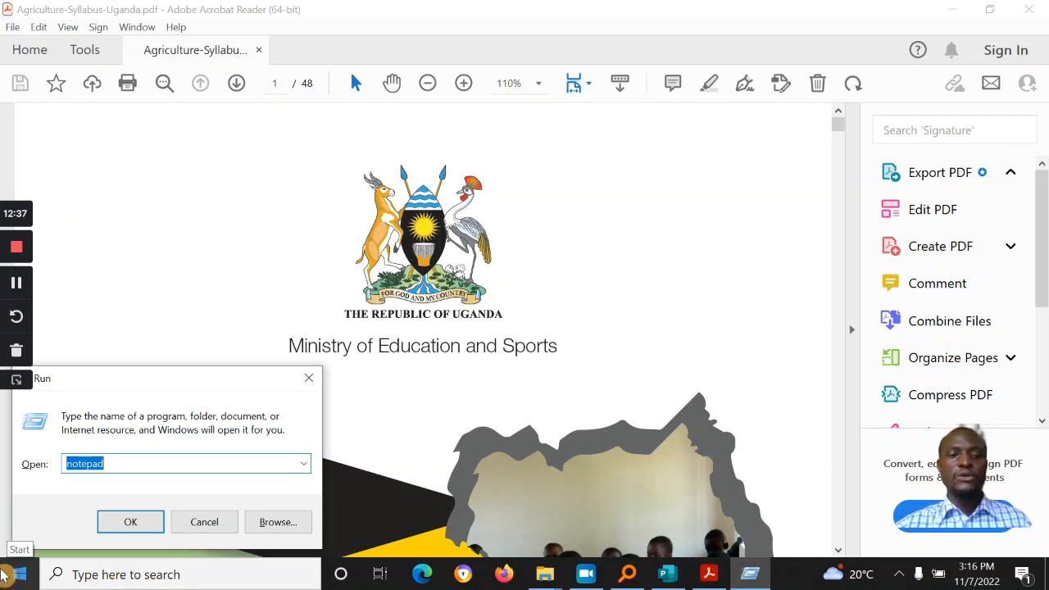
click(309, 378)
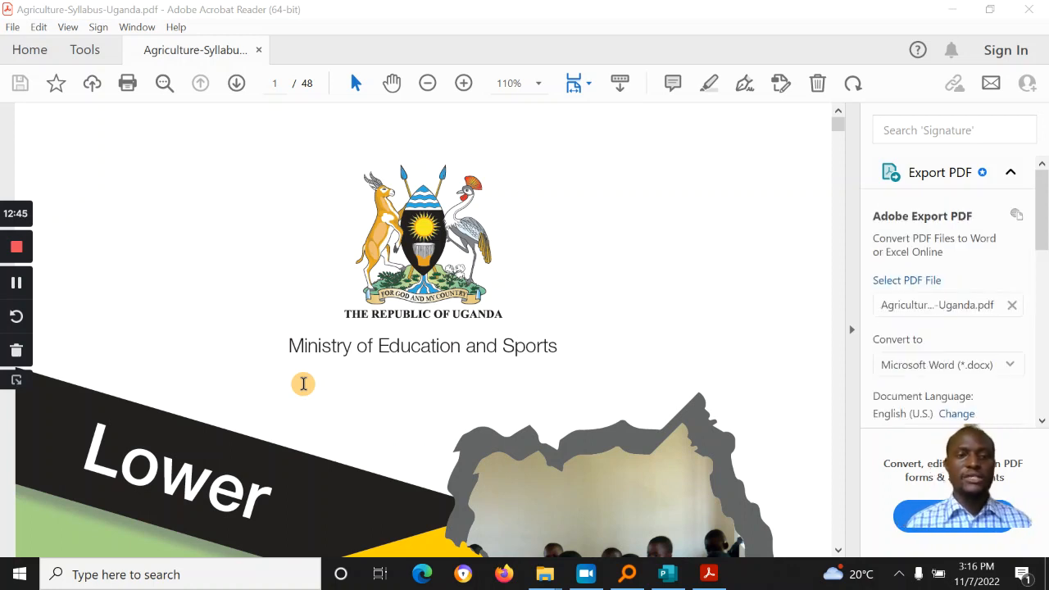
Step: Review the page-11 Programme Planner's Senior 1 Term 3 topics, then close Acrobat Reader
scroll(544, 204, down, 5)
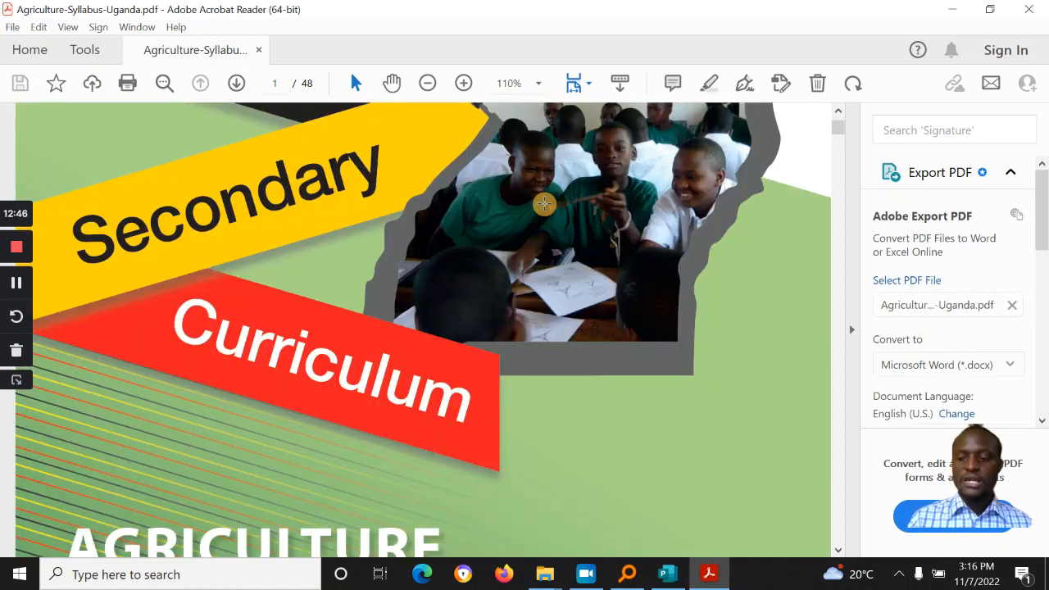
scroll(544, 204, down, 15)
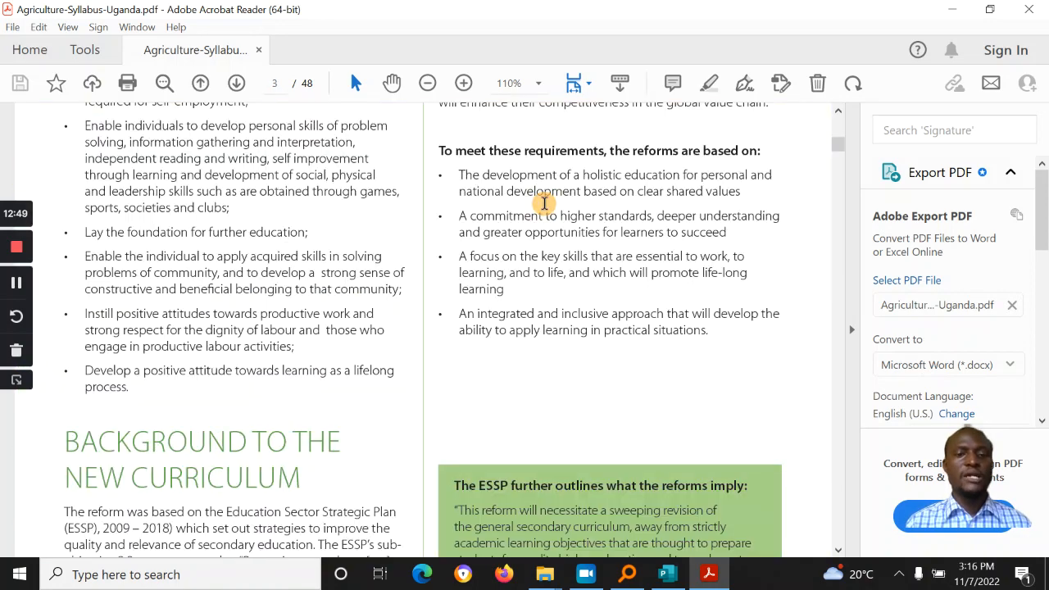
scroll(545, 204, down, 15)
scroll(546, 206, down, 15)
scroll(545, 204, down, 15)
scroll(544, 204, down, 10)
scroll(546, 210, up, 8)
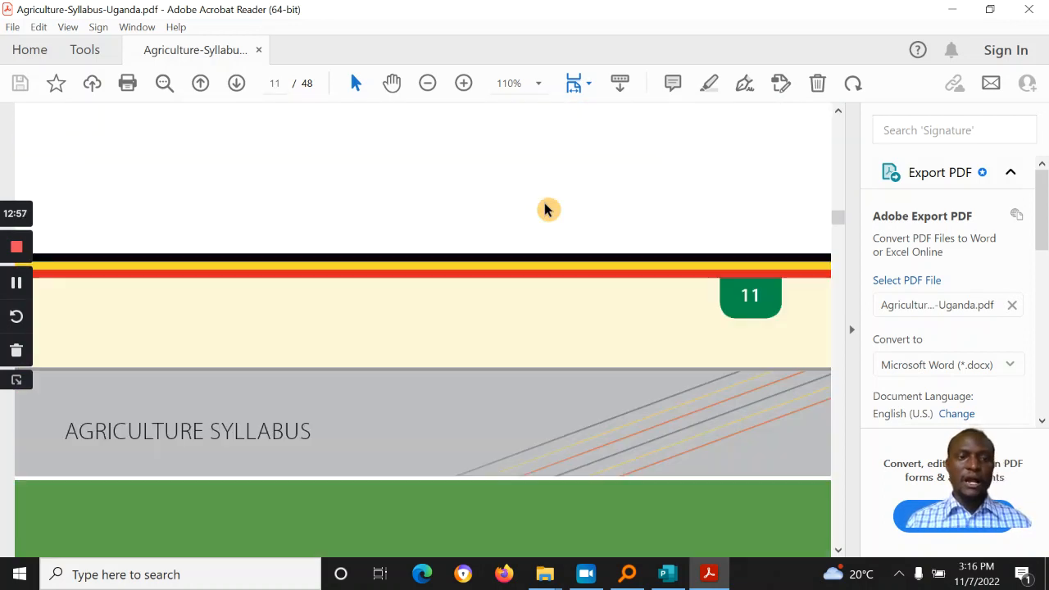
scroll(546, 210, down, 3)
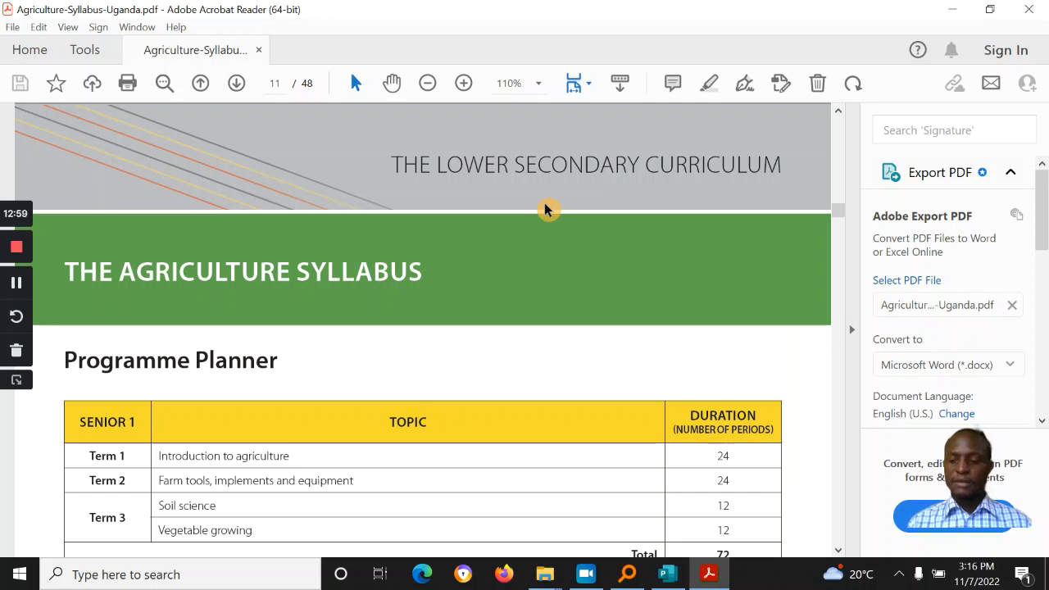
scroll(546, 208, down, 3)
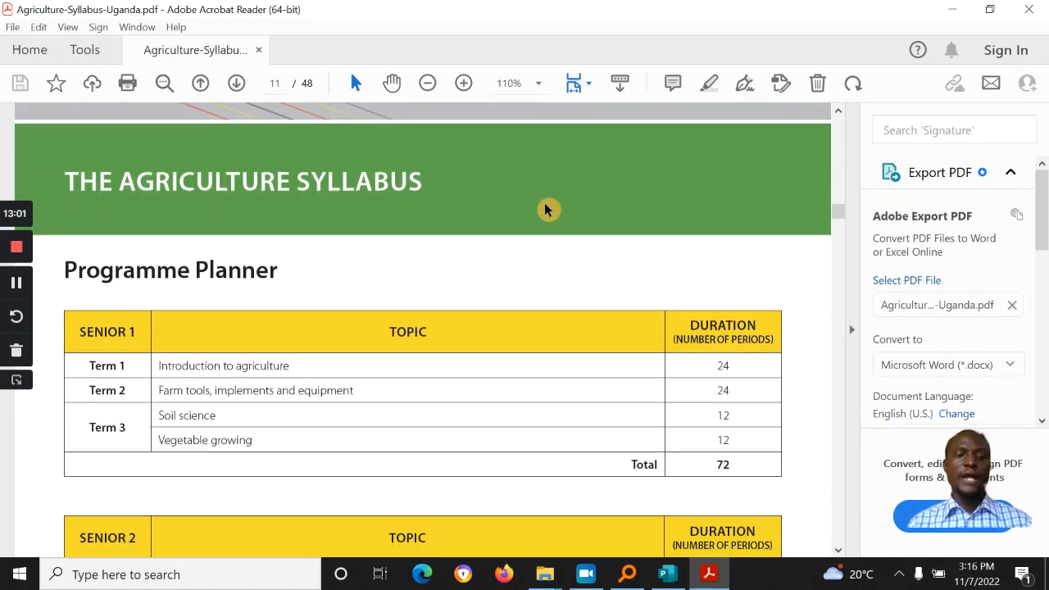
scroll(547, 209, down, 3)
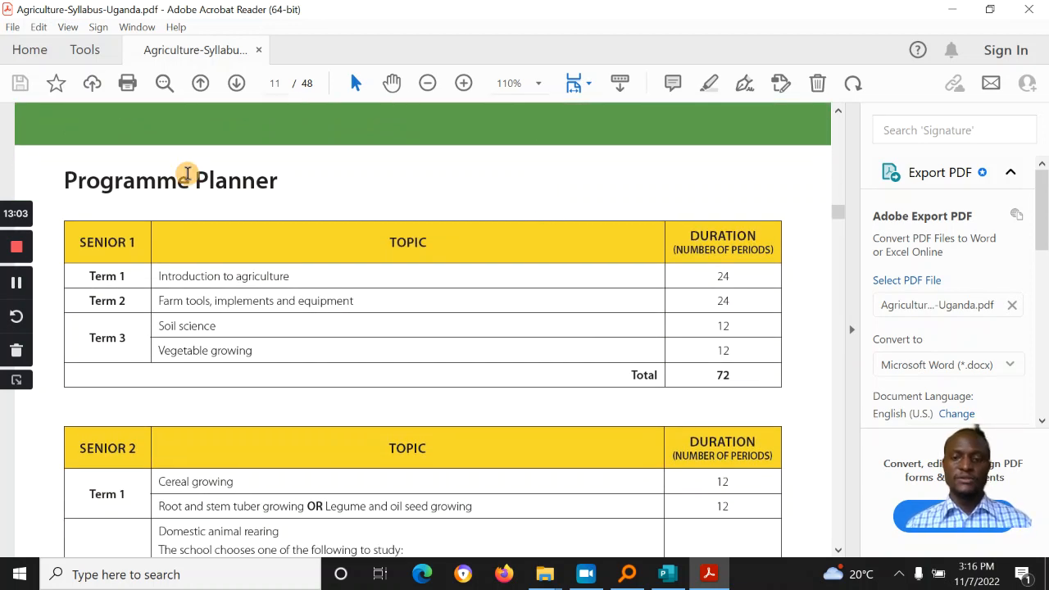
drag(164, 330, 237, 336)
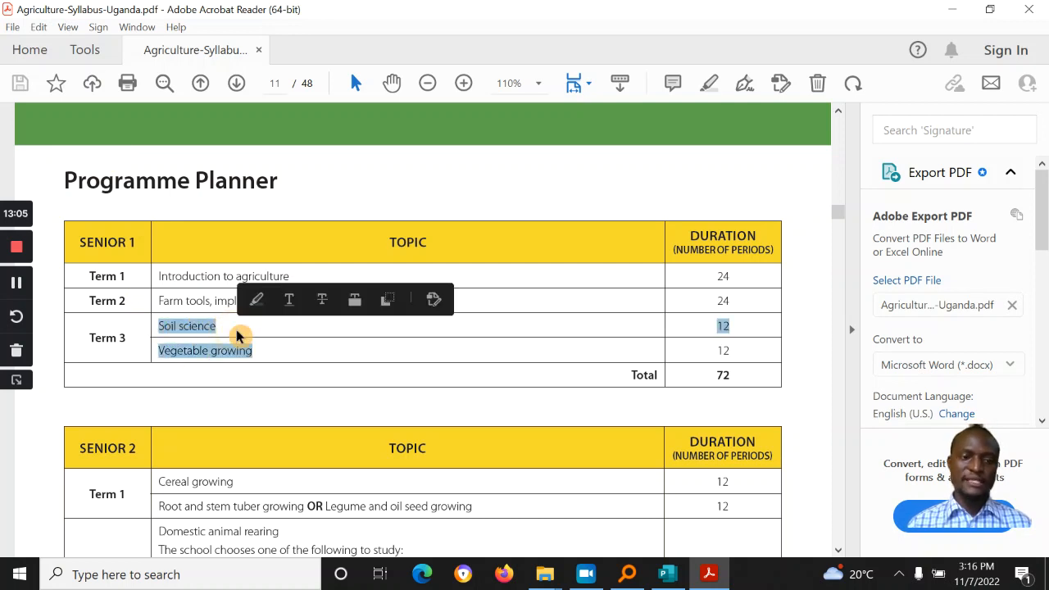
click(218, 353)
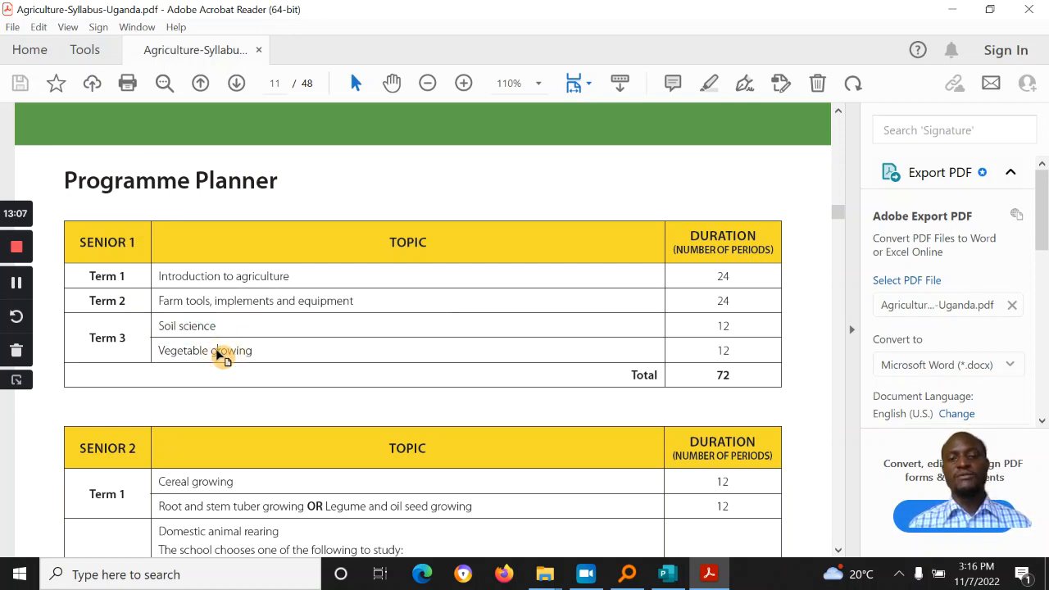
click(1029, 9)
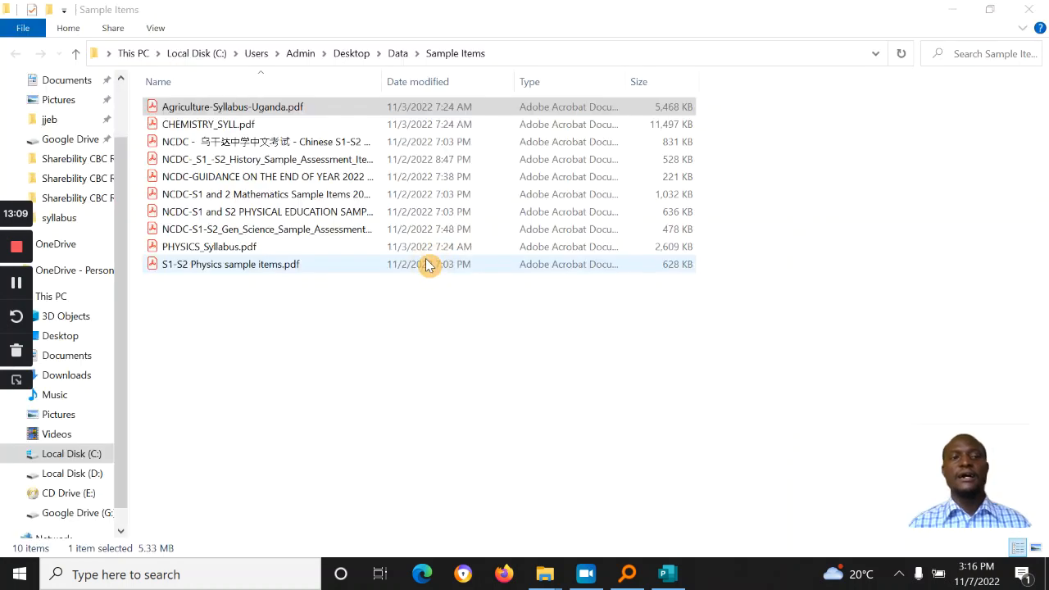
Step: Open PHYSICS_Syllabus.pdf from Sample Items, then return to the Report System publication
click(246, 246)
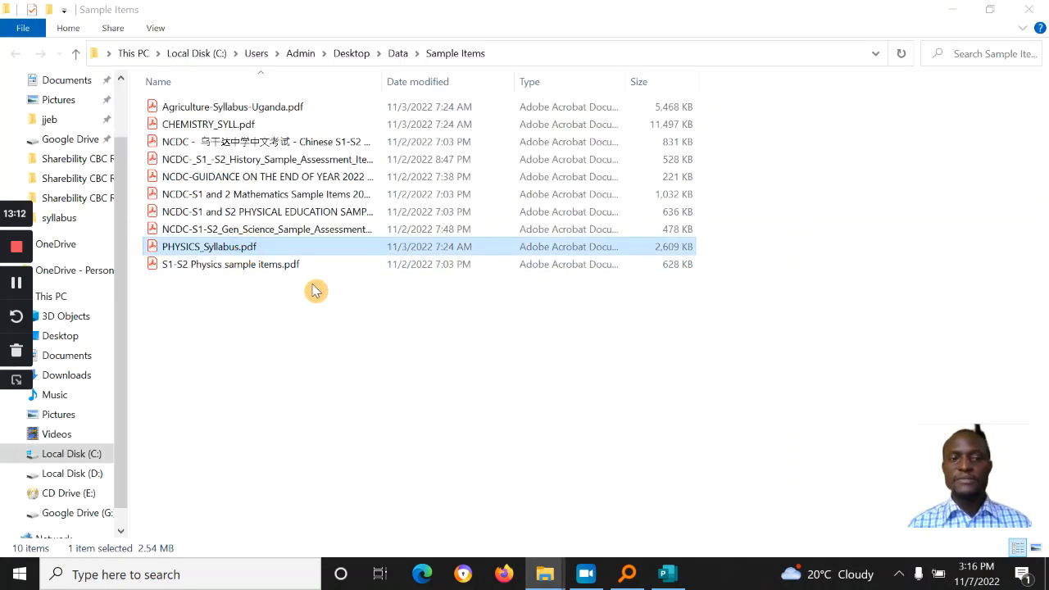
double_click(276, 246)
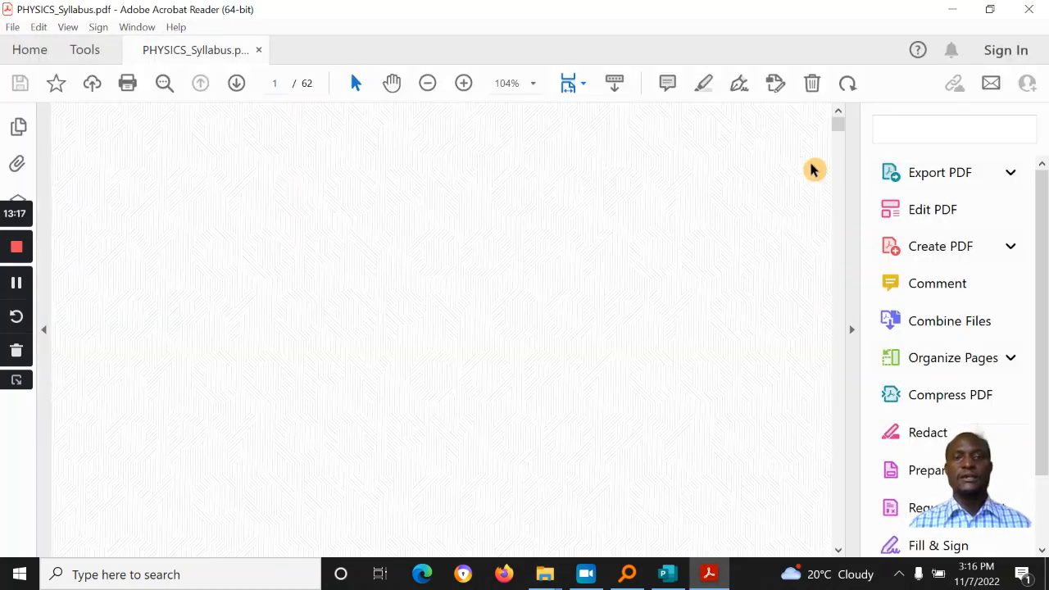
drag(841, 126, 839, 215)
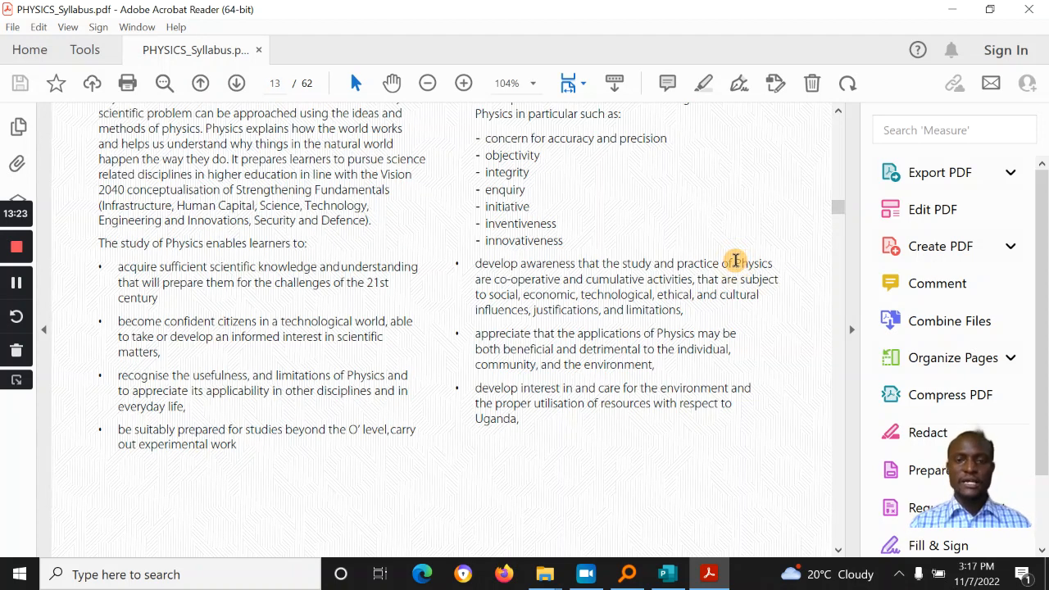
click(668, 574)
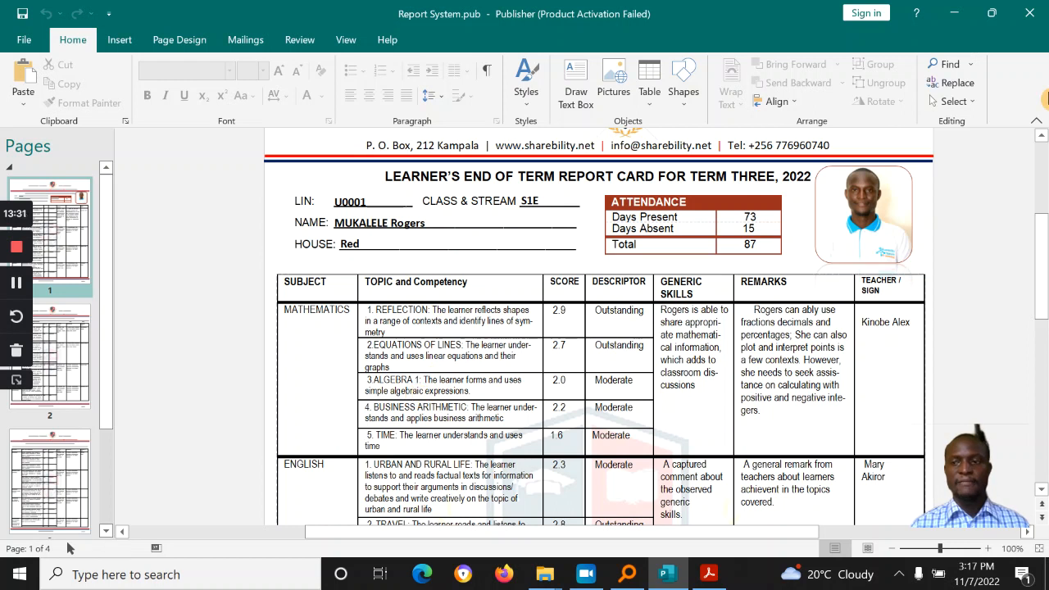
Step: Zoom the Publisher report card in to 150%
drag(1044, 246, 1047, 312)
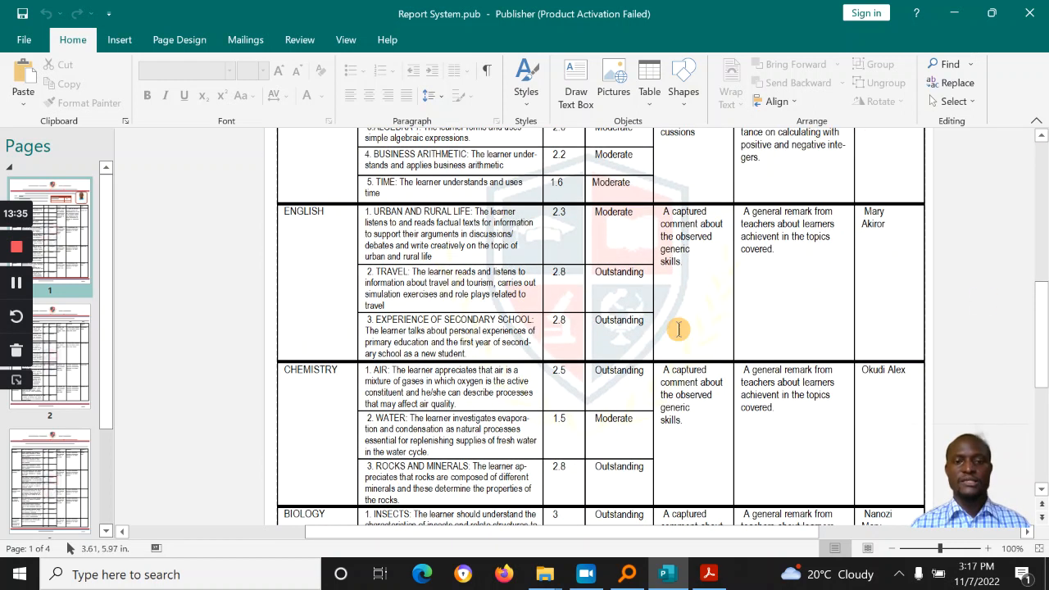
click(988, 550)
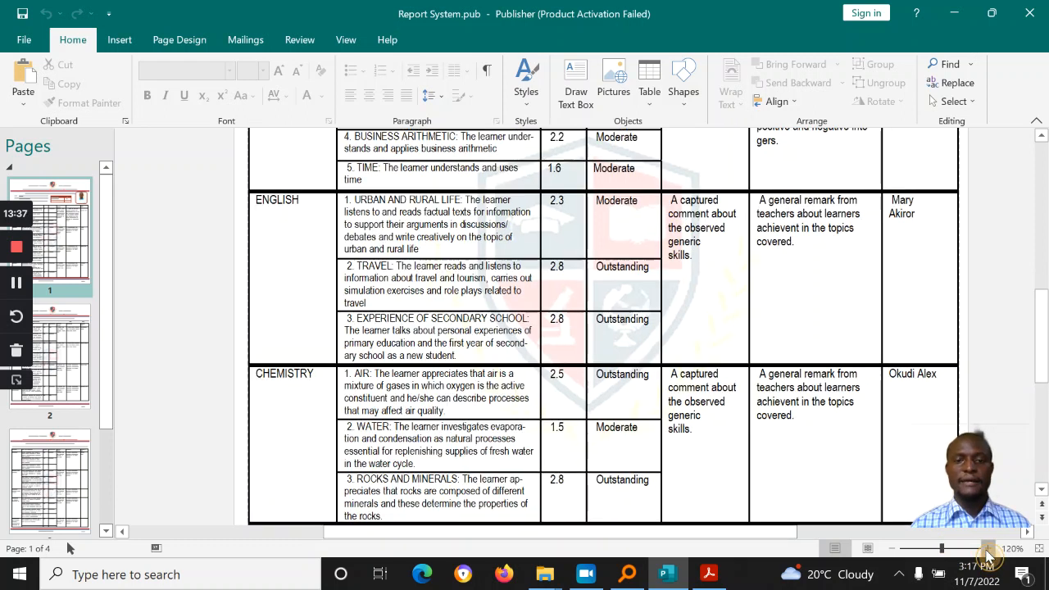
click(988, 550)
click(987, 550)
click(988, 550)
click(987, 550)
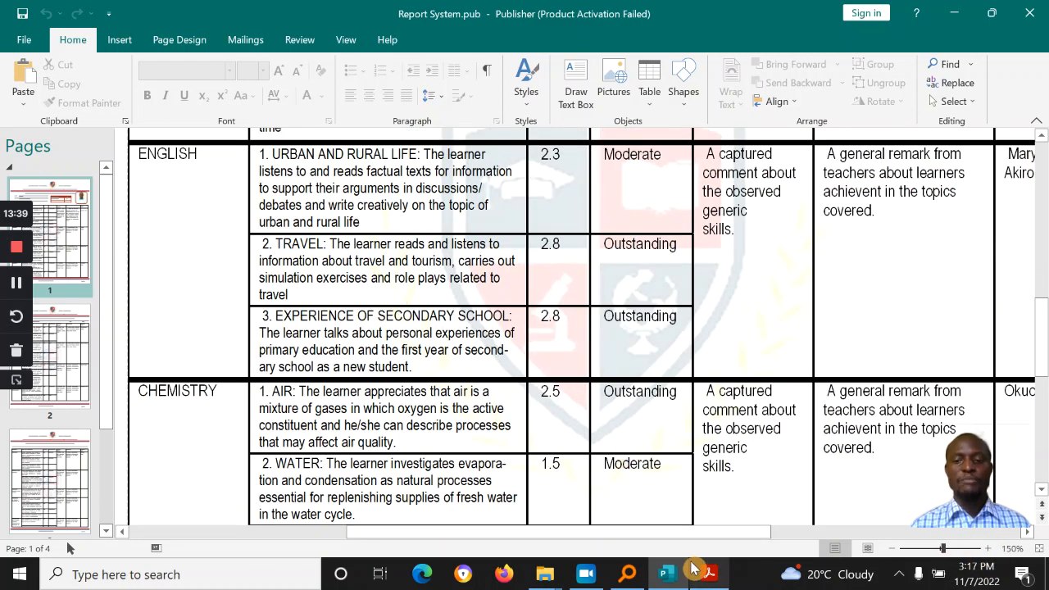
Step: Check the Physics syllabus's page-16 Senior Three term table, then return to the report card
click(709, 574)
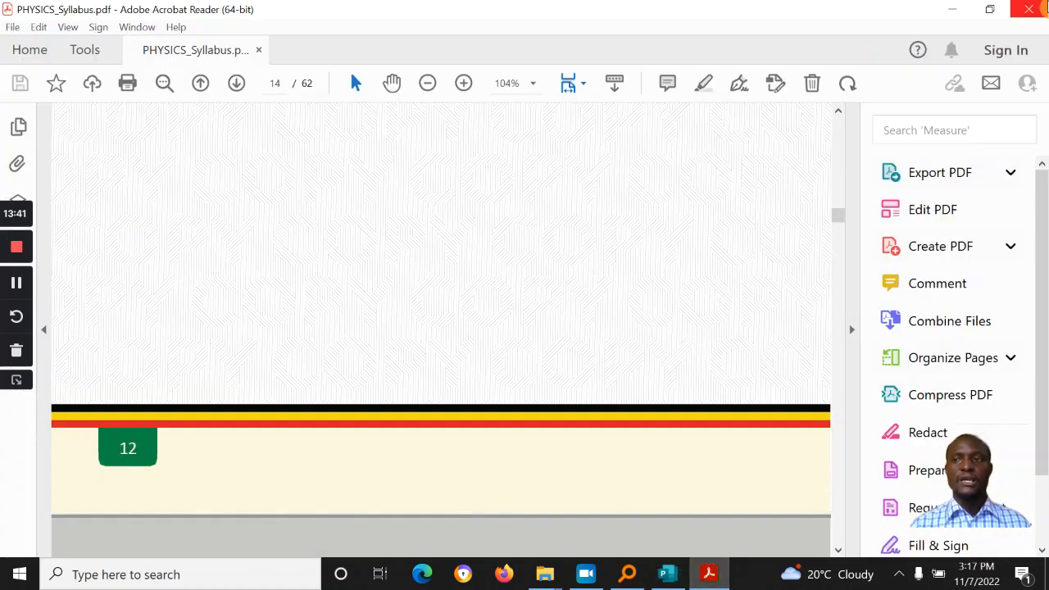
scroll(708, 257, down, 10)
scroll(708, 258, up, 3)
scroll(705, 258, down, 8)
scroll(705, 258, up, 5)
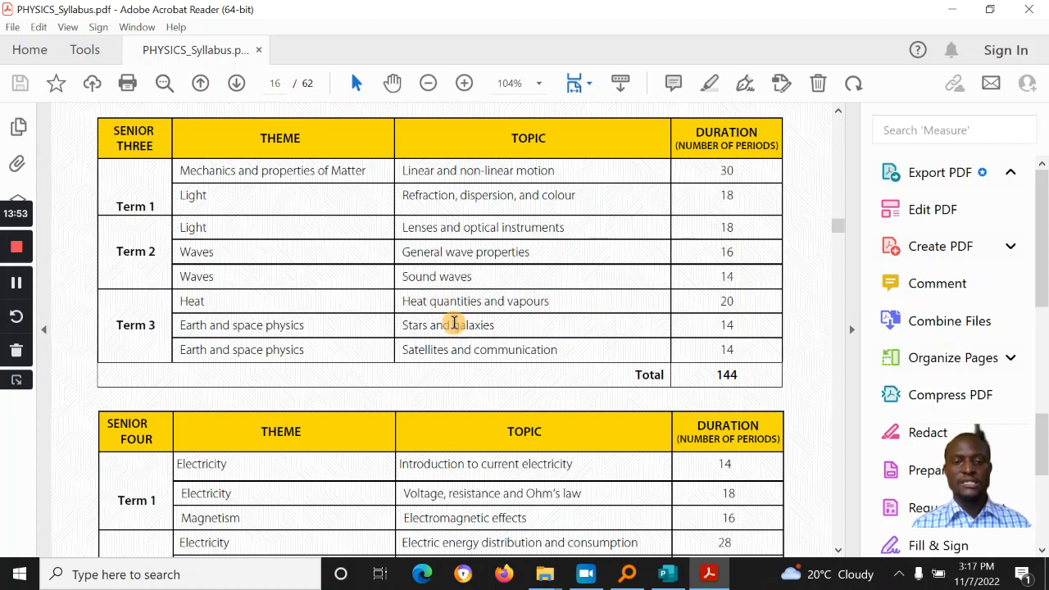
double_click(456, 324)
click(473, 351)
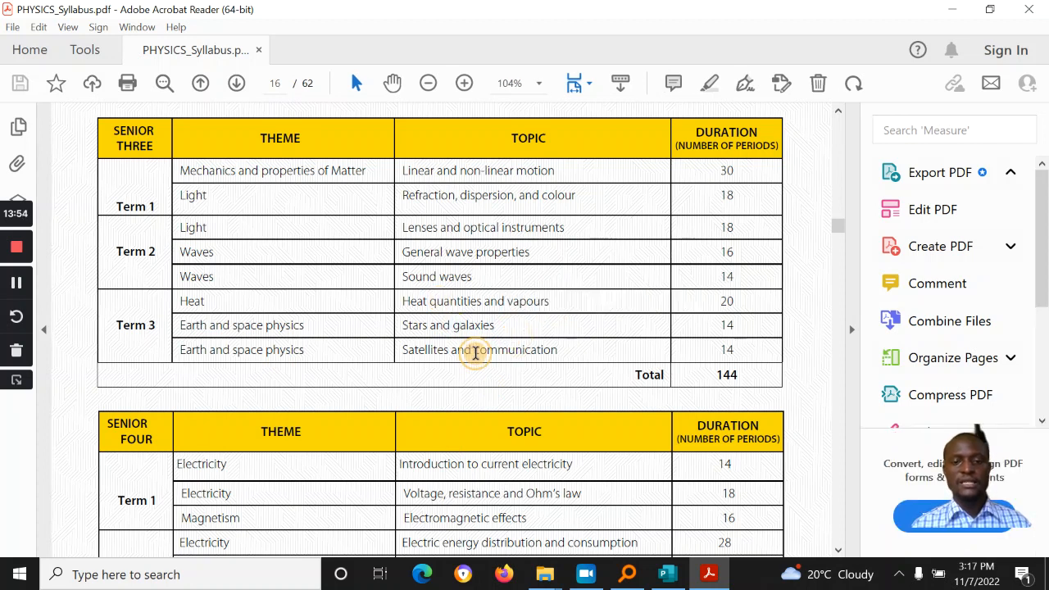
click(683, 580)
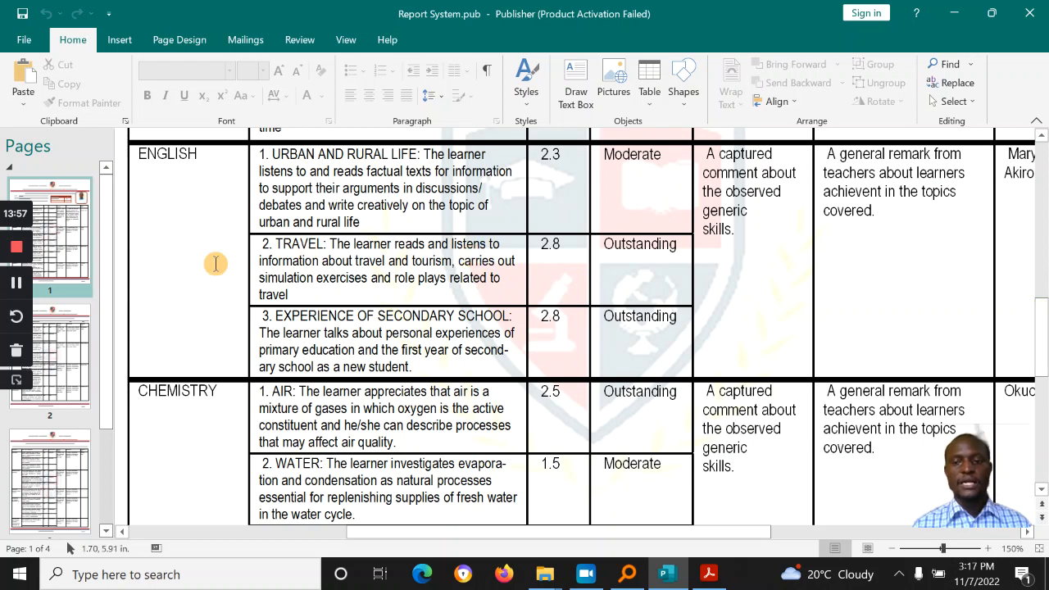
Step: Go to page 2's Physics scores and compare the syllabus's Senior One Heat transfer rows
click(52, 325)
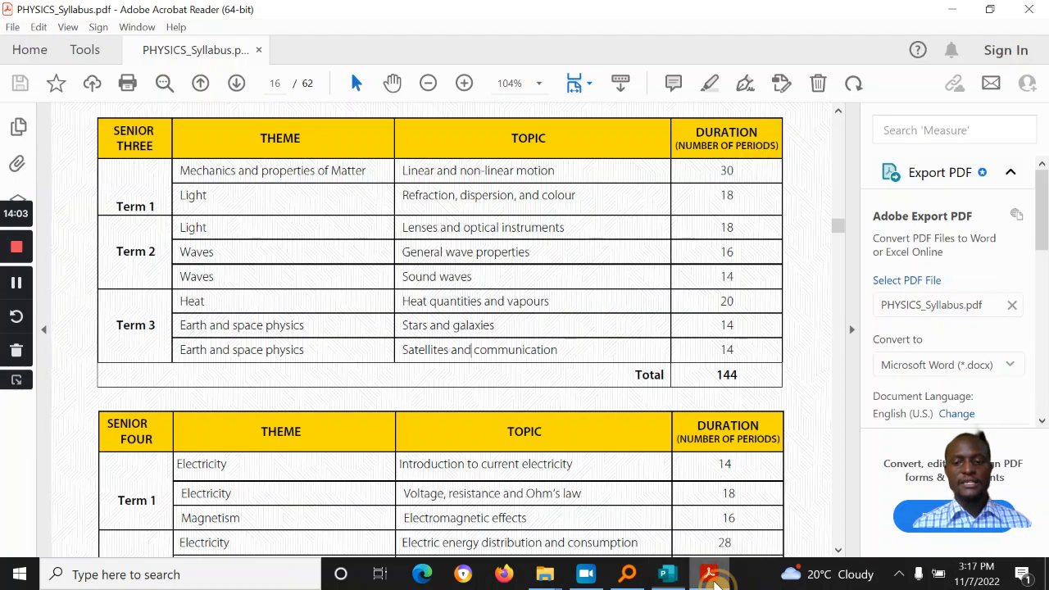
click(709, 573)
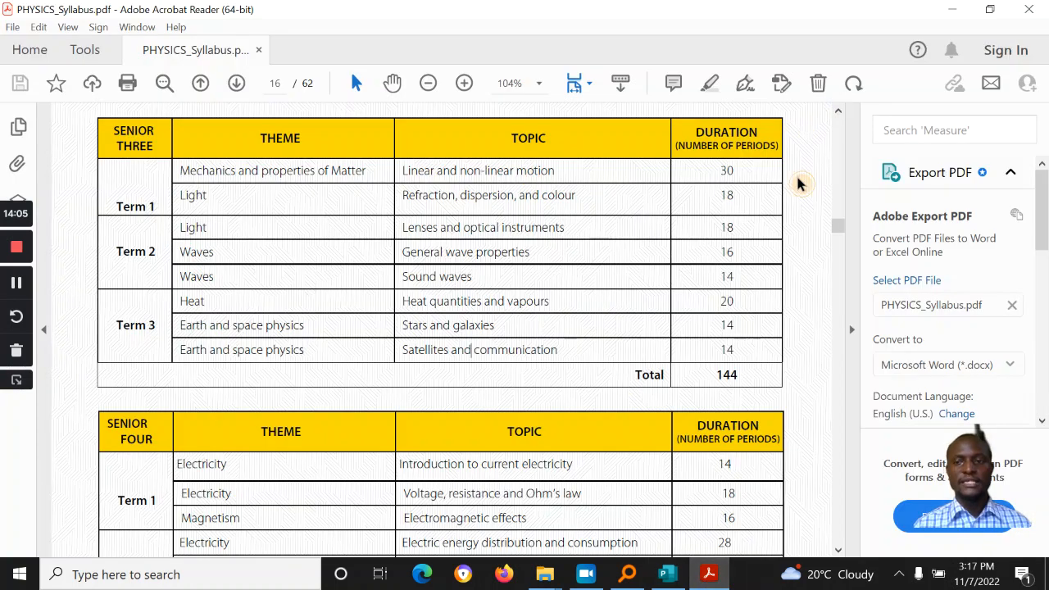
scroll(801, 183, up, 5)
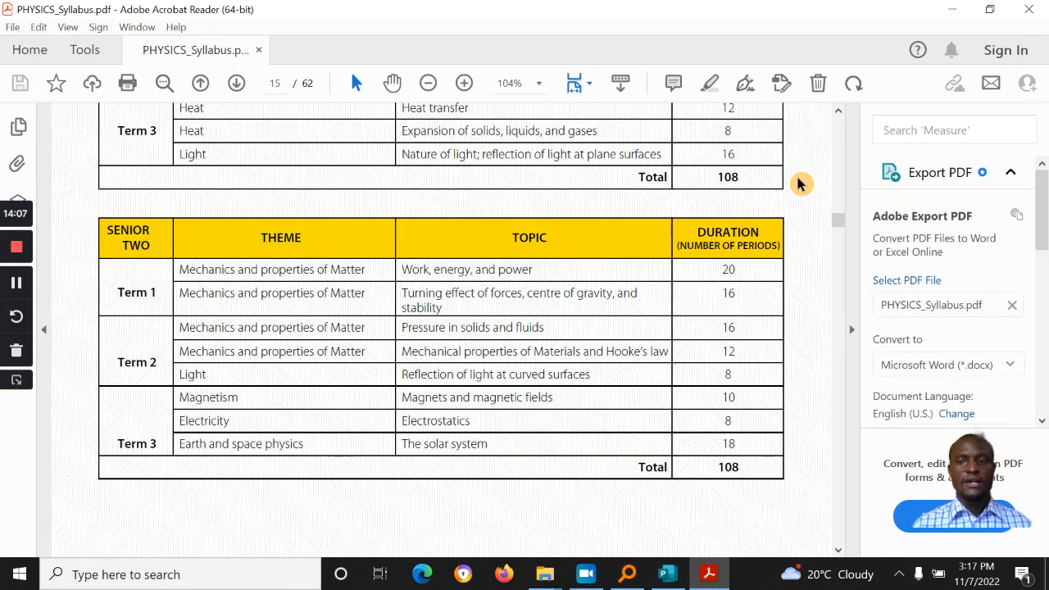
click(839, 111)
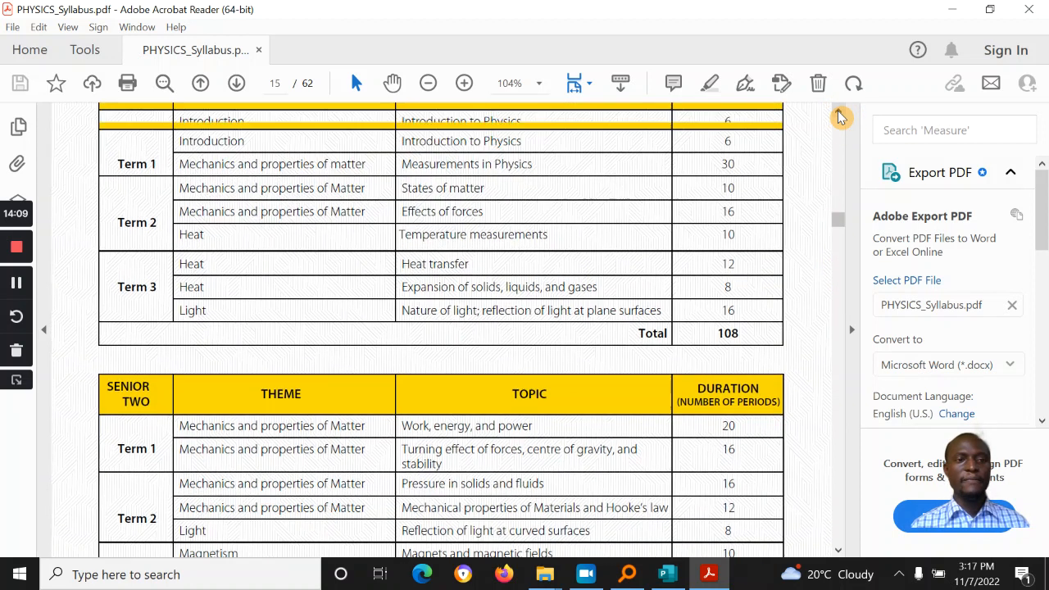
drag(403, 353, 497, 358)
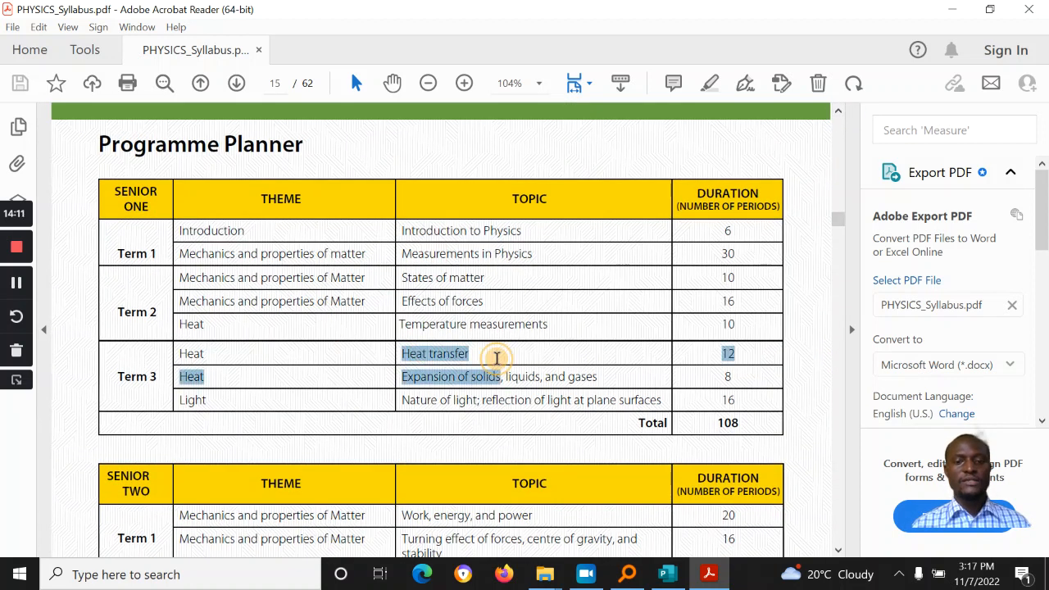
click(495, 382)
drag(482, 397, 479, 401)
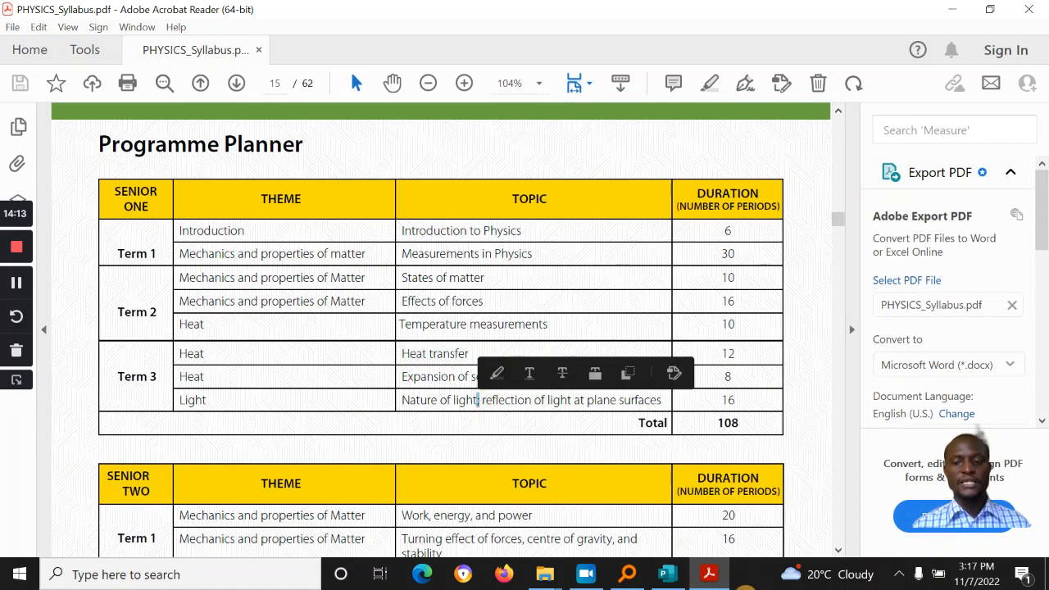
Step: Back in Publisher, inspect the HEAT TRANSFER cell text on the report card
key(alt+Tab)
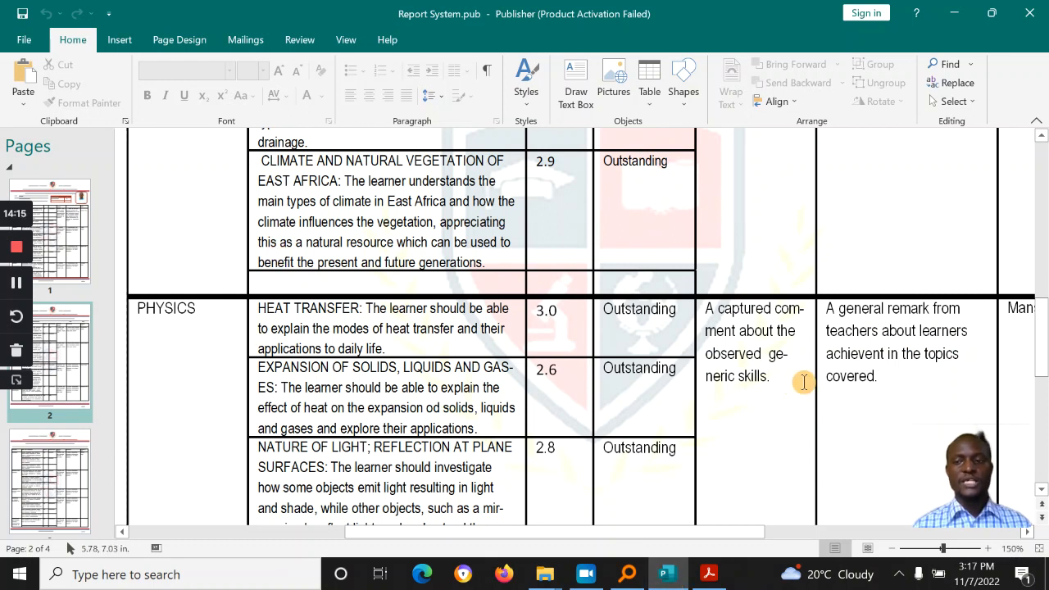
scroll(663, 298, down, 3)
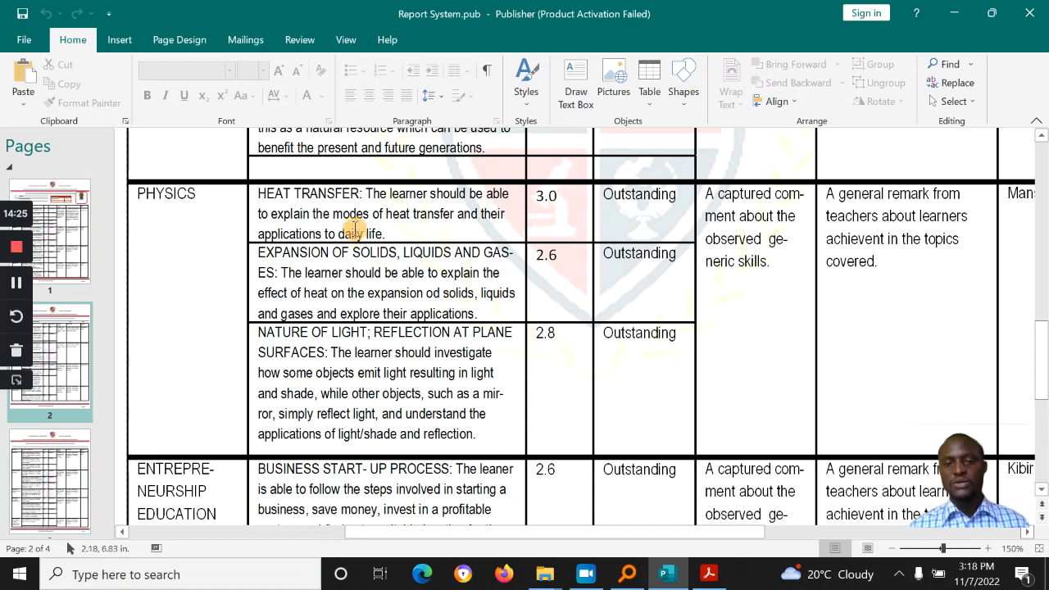
double_click(355, 233)
click(296, 194)
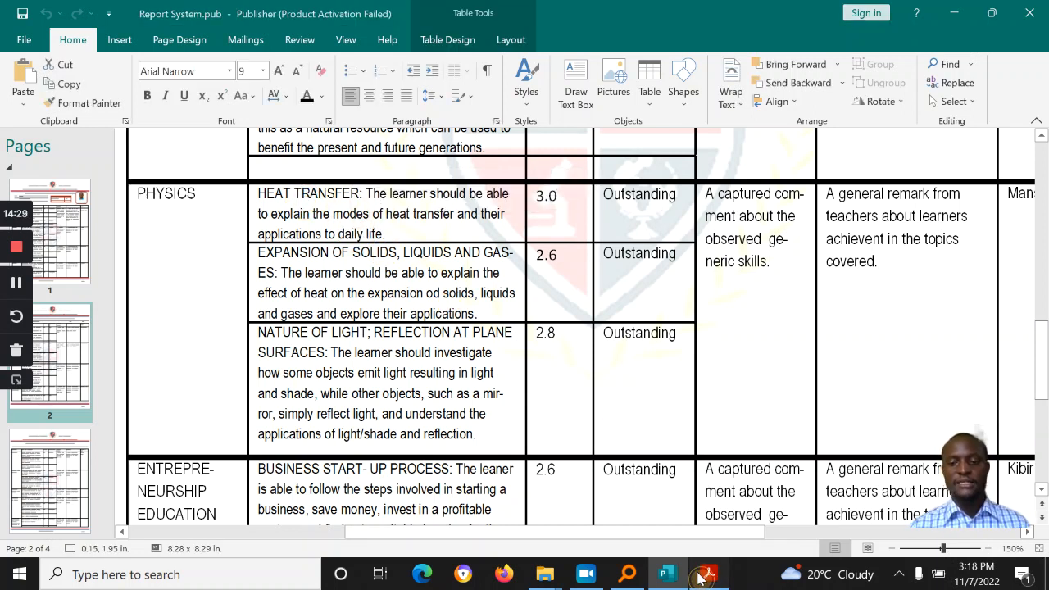
Step: Read topic 1's Competency line in the Physics PDF, minimize it, and bring up Everything
click(709, 574)
scroll(476, 371, down, 20)
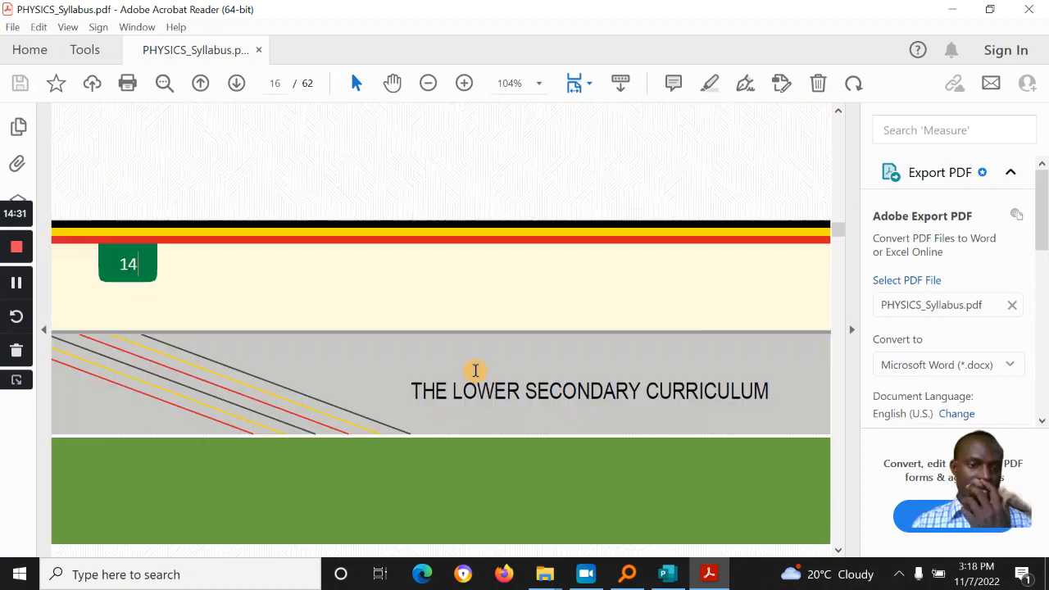
scroll(476, 370, up, 10)
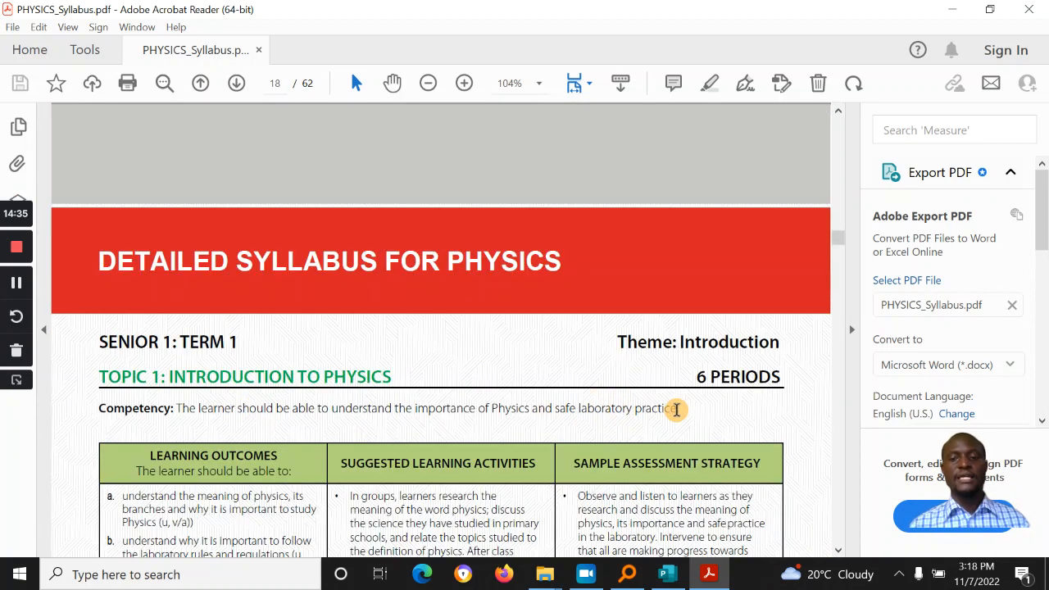
triple_click(677, 410)
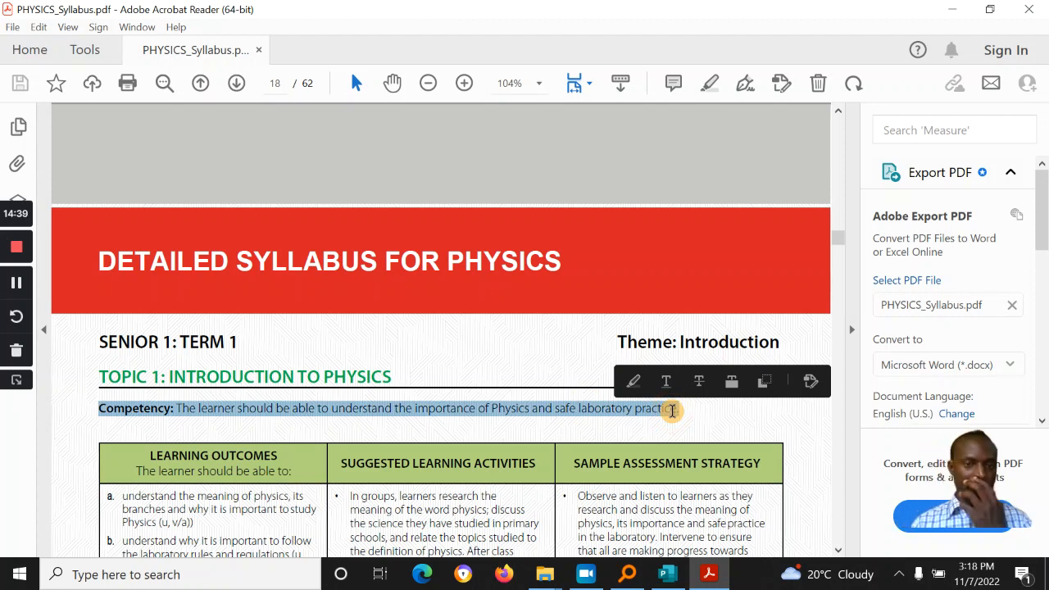
click(949, 16)
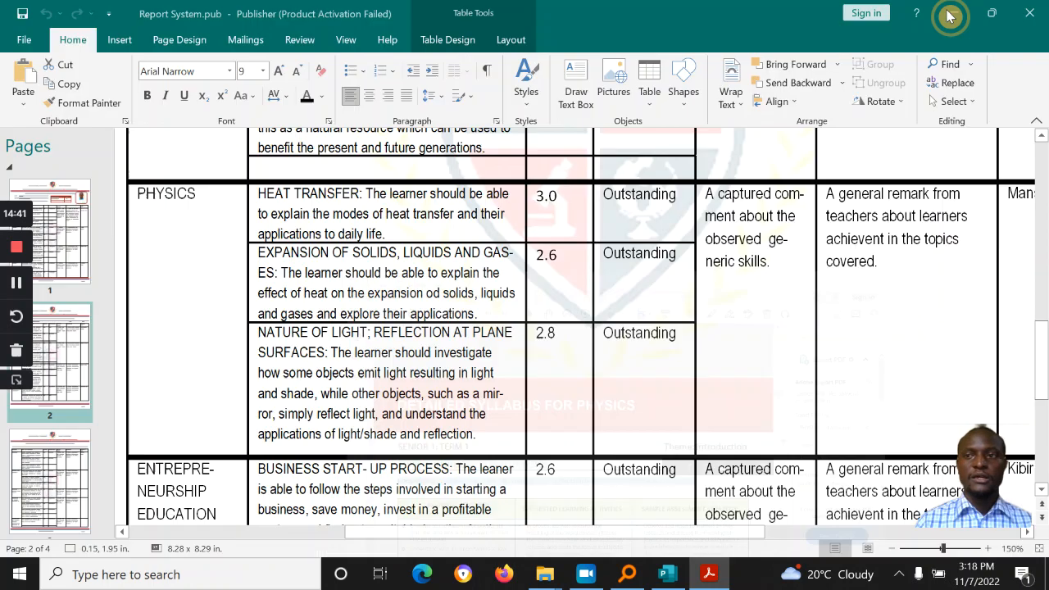
click(628, 578)
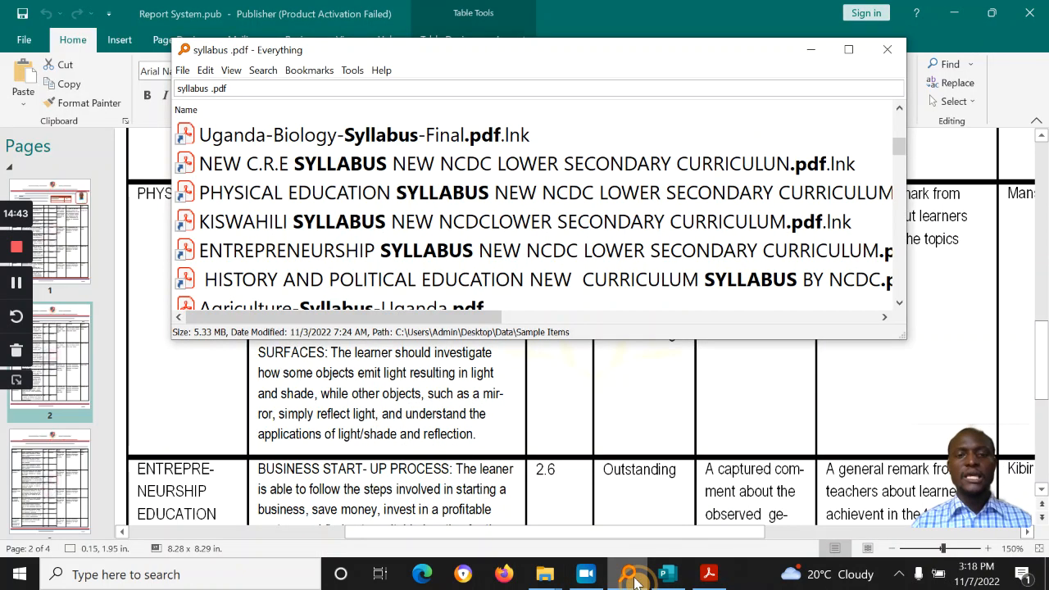
Step: Search Everything for 'ncdc sample' and select Sample Report Card for LSC NCDC.pdf
click(243, 91)
text(nc)
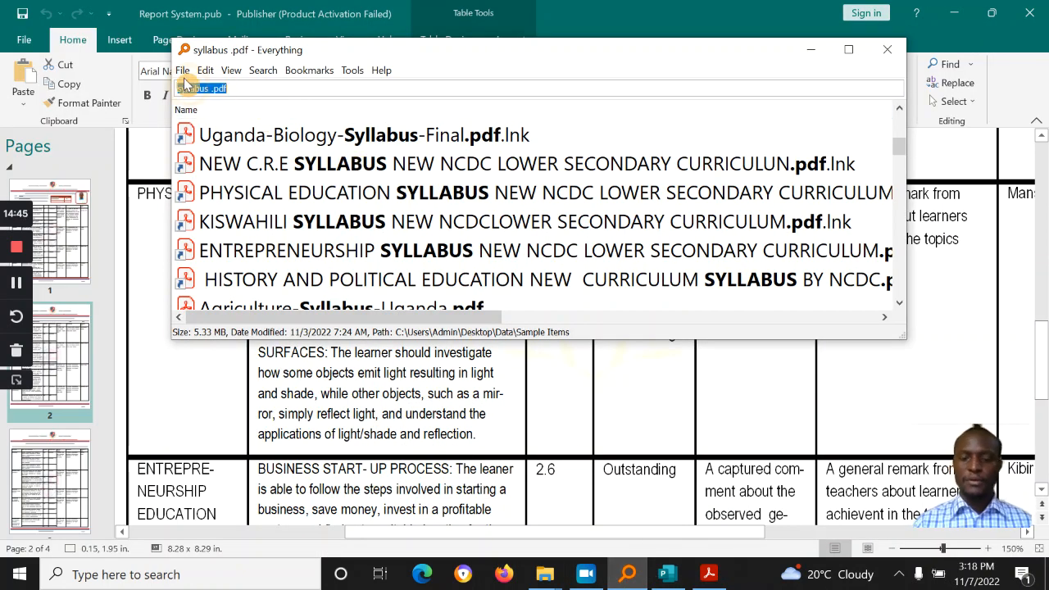
text(dc sample)
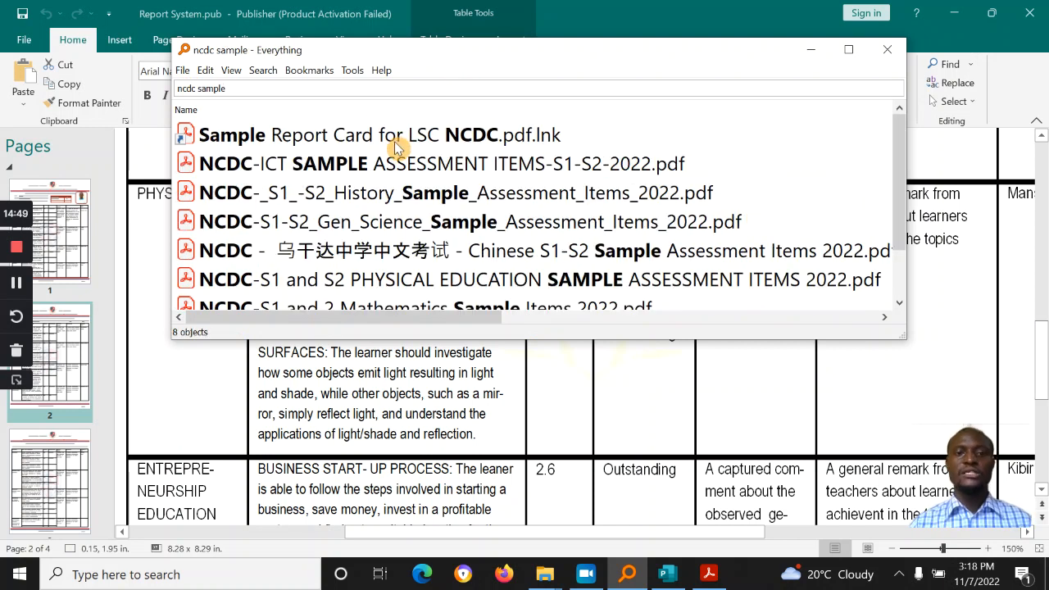
click(398, 144)
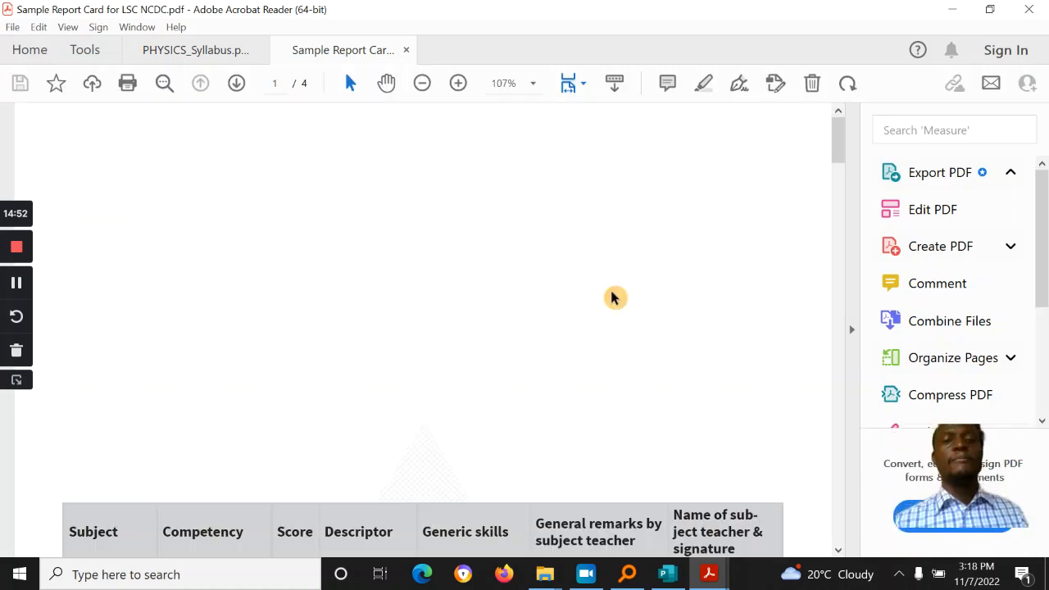
Step: Scroll the sample NCDC report card to its marks table, then return to Publisher
drag(838, 148, 840, 187)
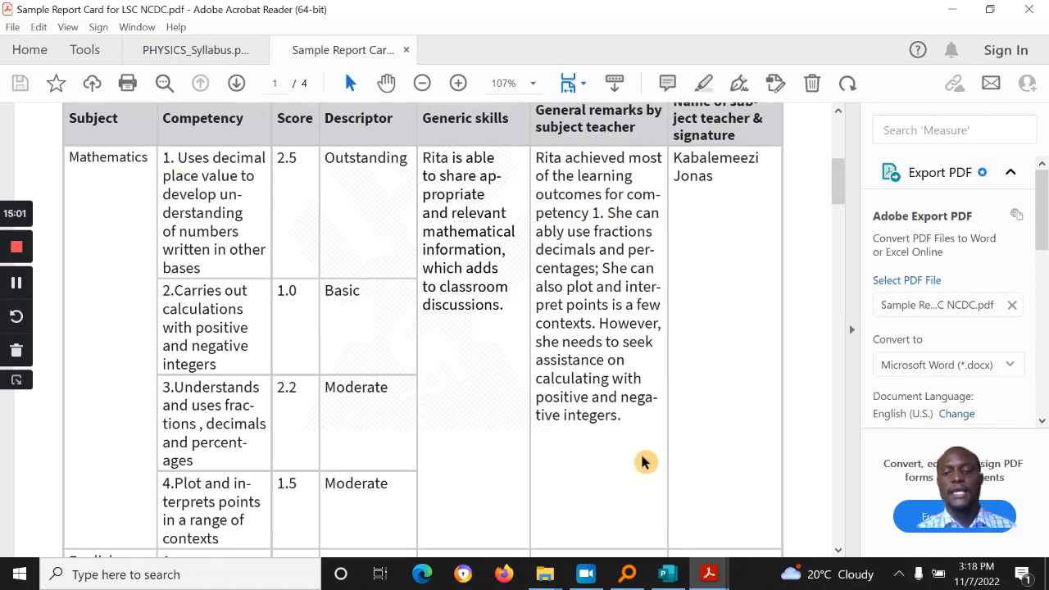
click(676, 574)
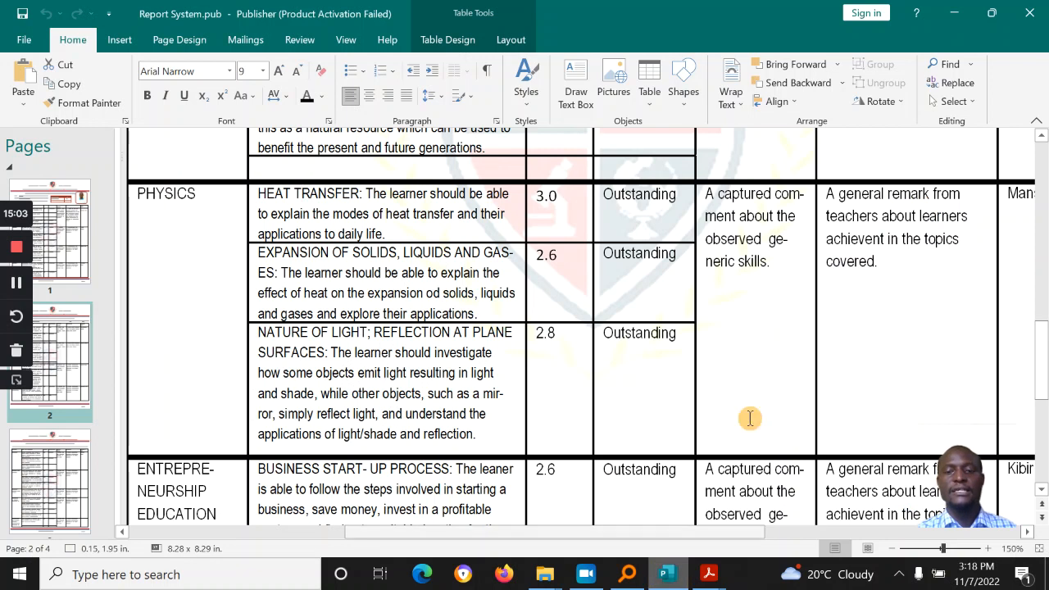
Step: Zoom out to 90%, review page 2's table and History teacher entry, then go to page 3
click(892, 556)
click(892, 556)
click(891, 556)
click(892, 556)
drag(1042, 305, 1042, 223)
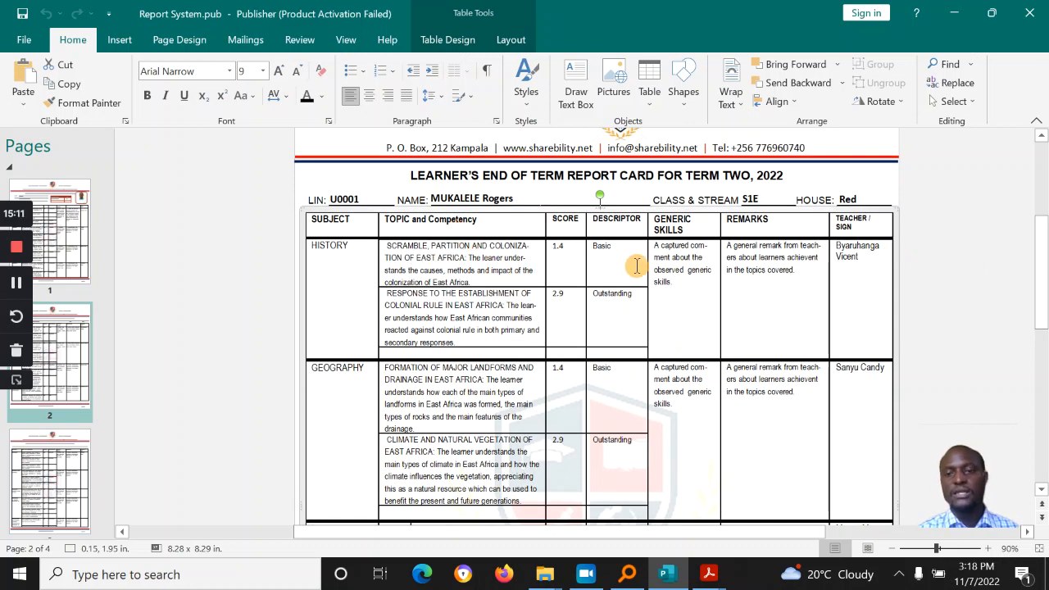
click(939, 291)
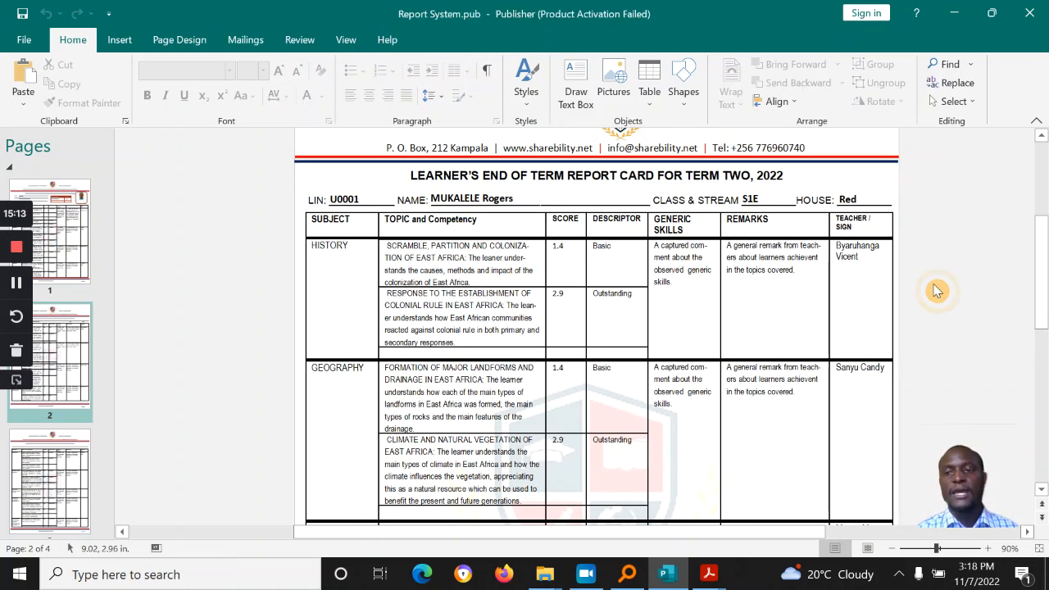
click(855, 260)
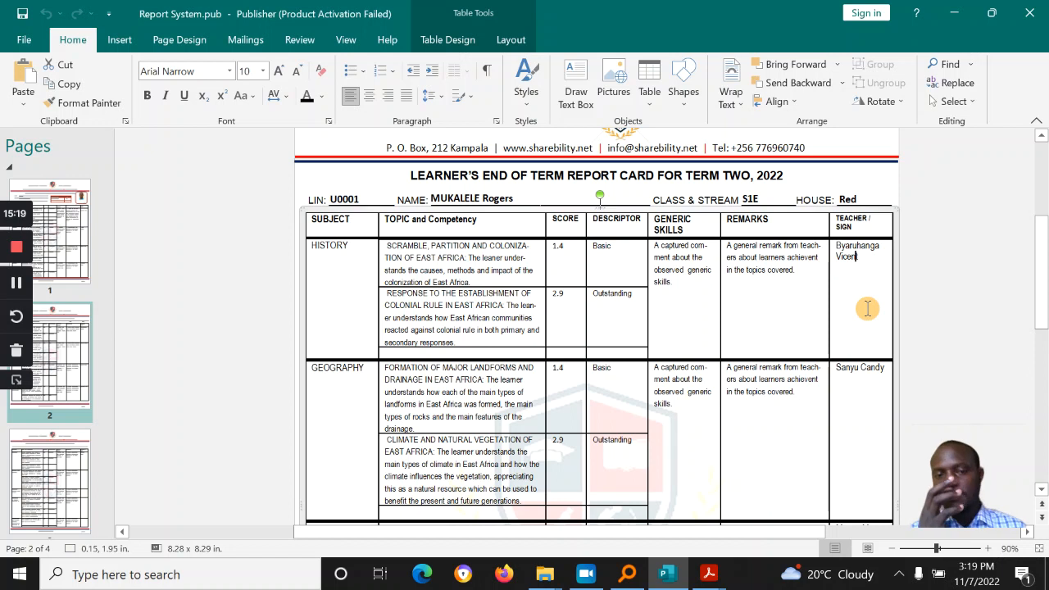
click(859, 256)
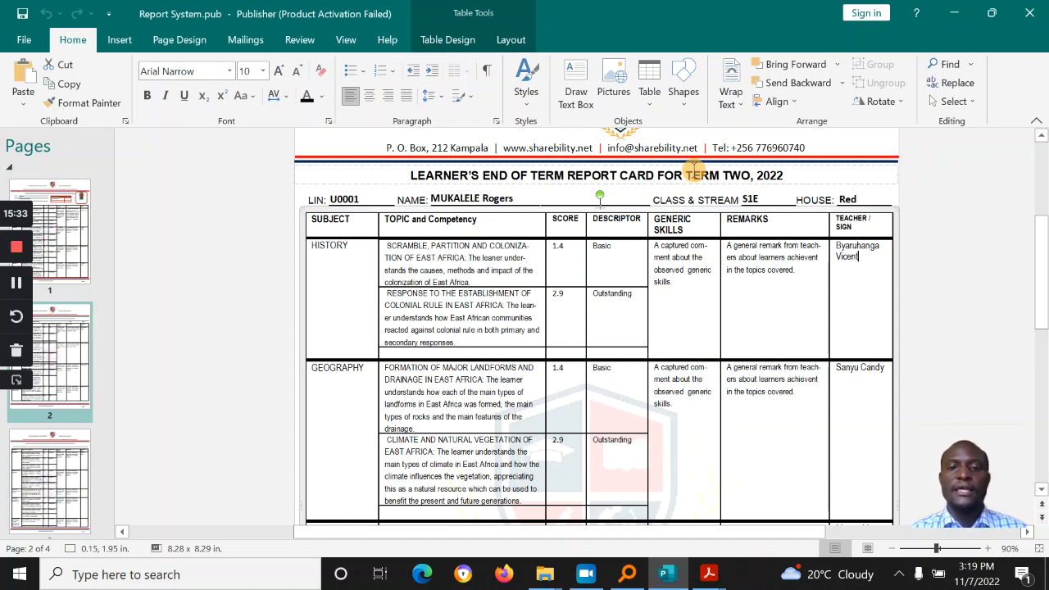
drag(1046, 269, 1046, 365)
click(39, 464)
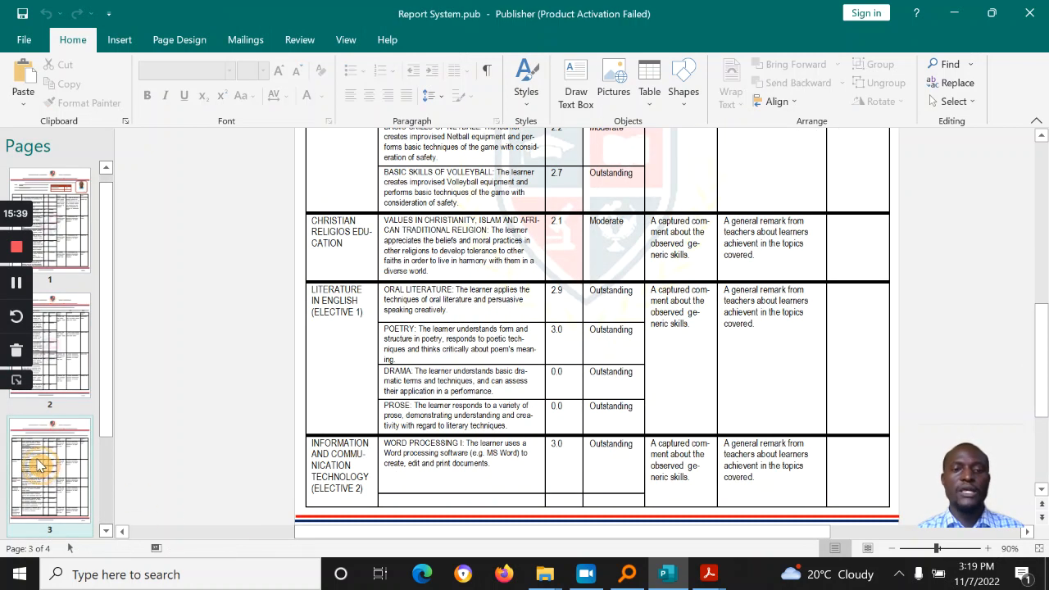
Step: Go to page 4's end-of-year summative results table and zoom in to 130%
drag(1046, 371, 1044, 319)
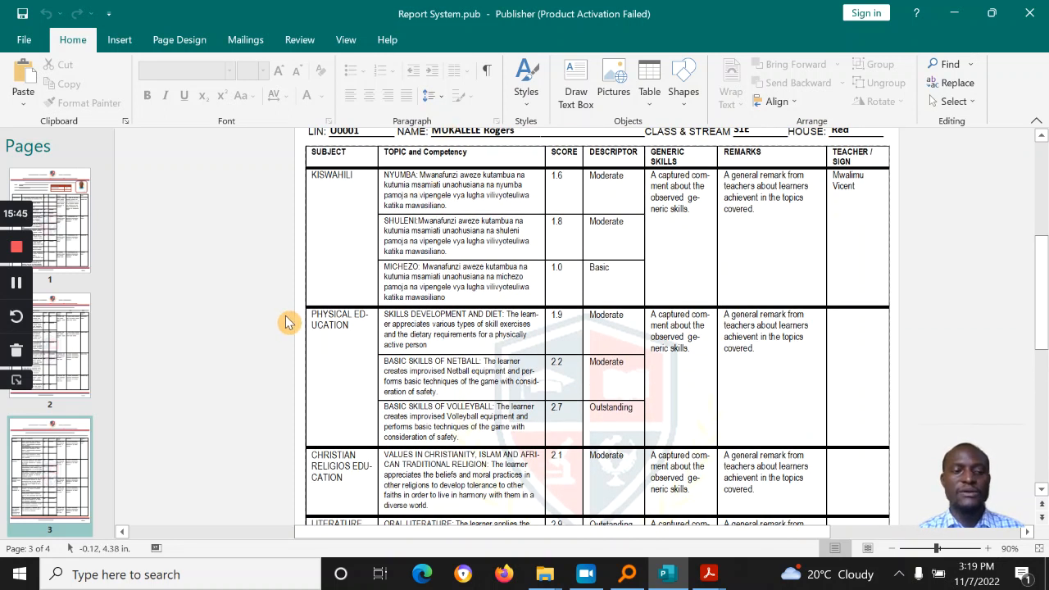
scroll(111, 415, down, 2)
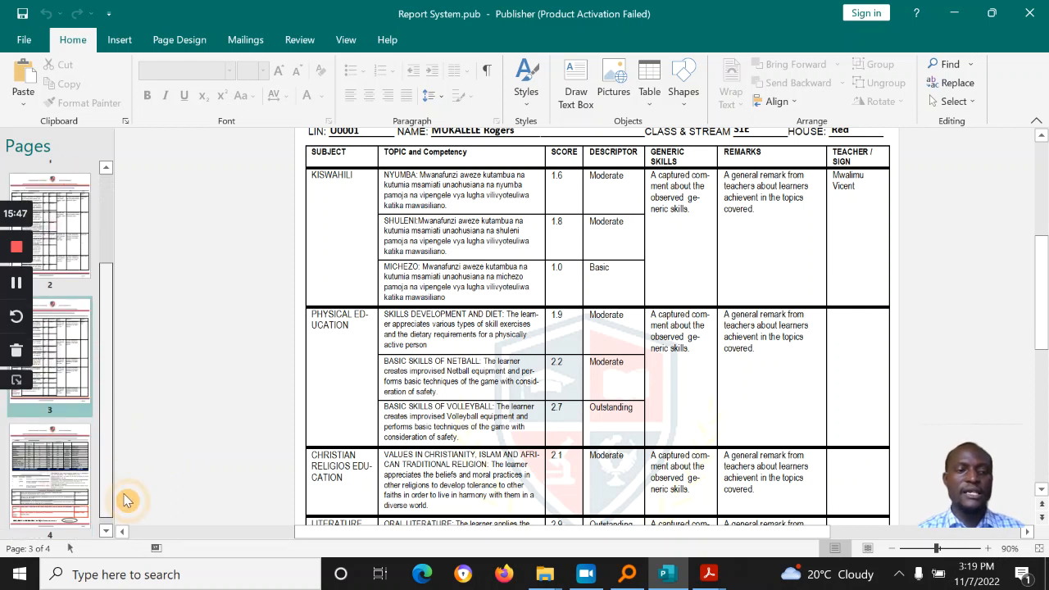
click(59, 490)
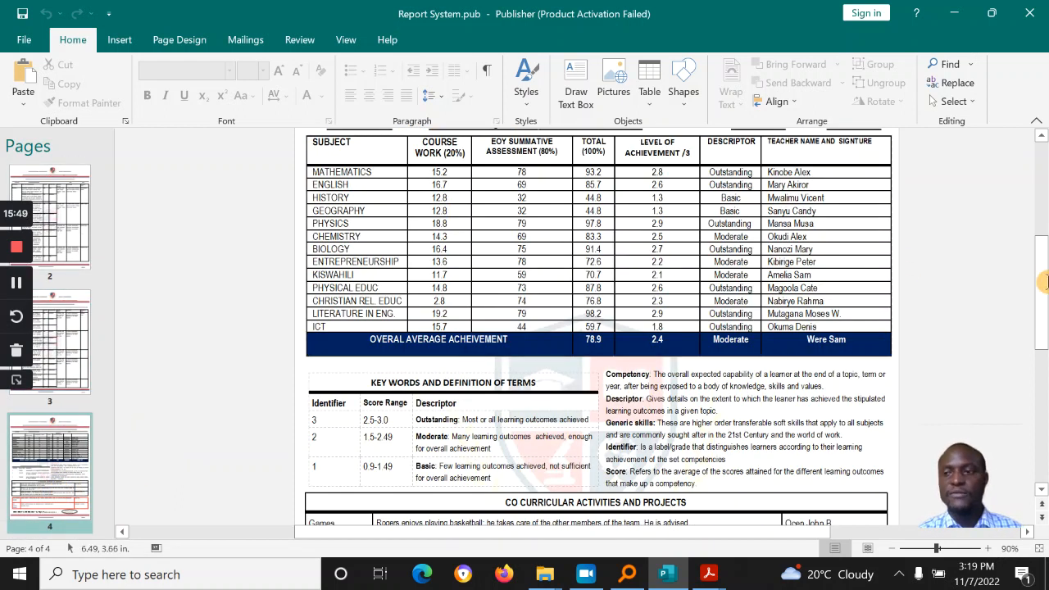
drag(1044, 287, 1045, 245)
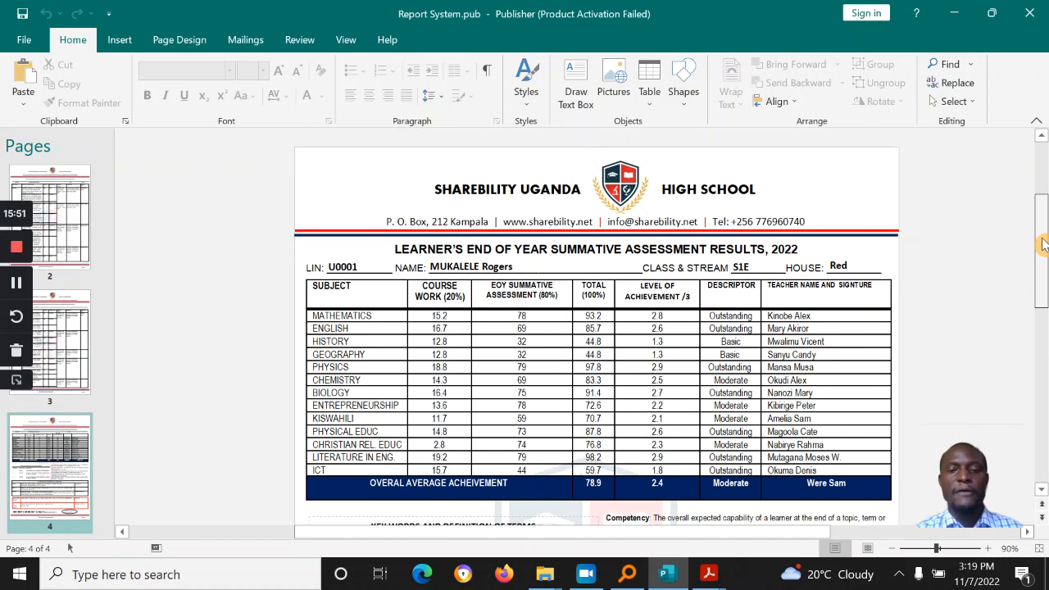
click(989, 550)
click(989, 549)
click(989, 549)
click(990, 550)
drag(1045, 252, 1046, 260)
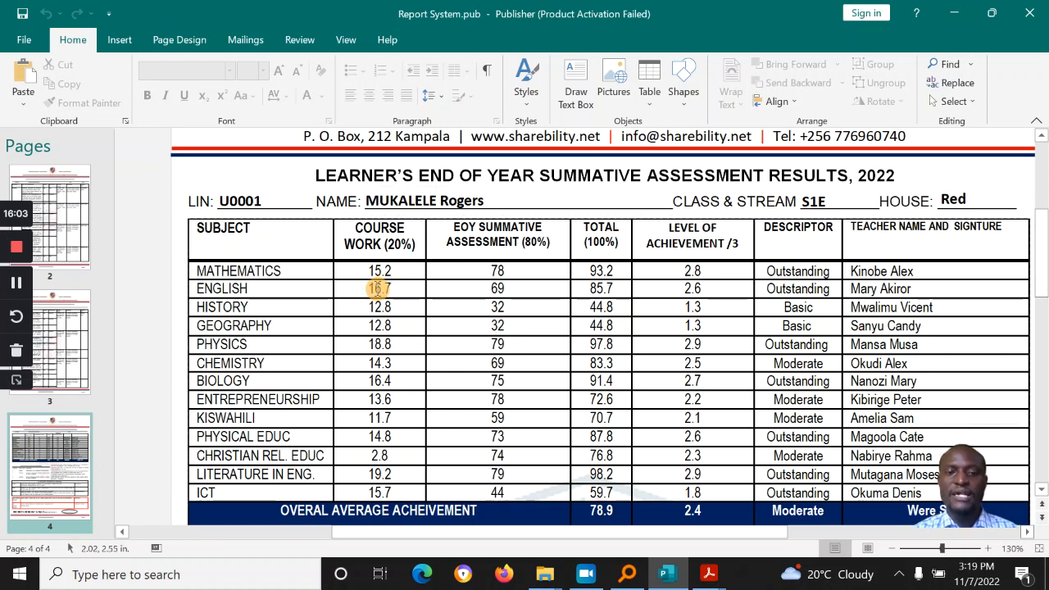
double_click(388, 274)
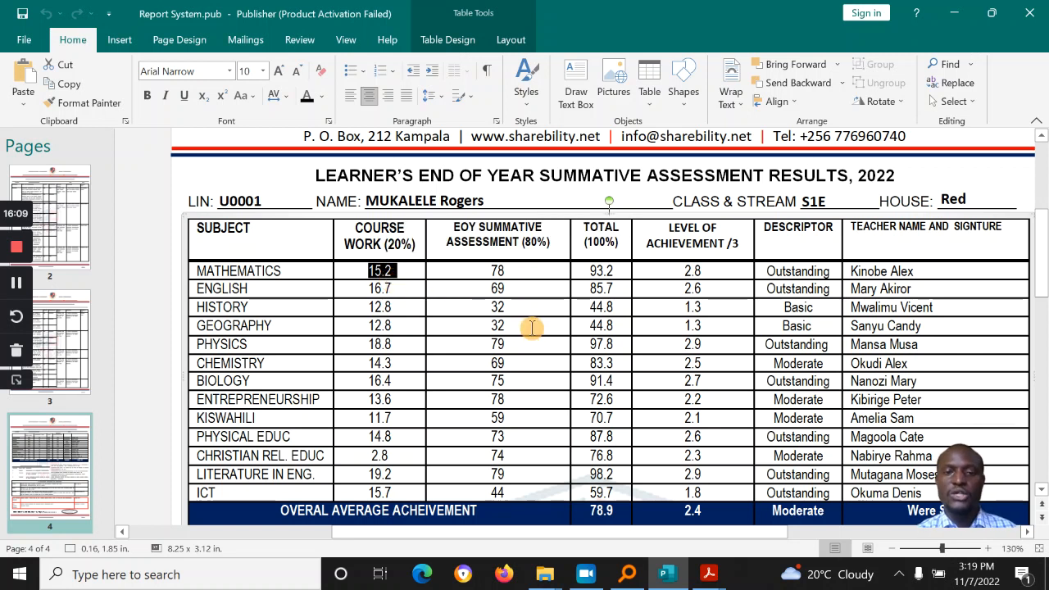
click(502, 272)
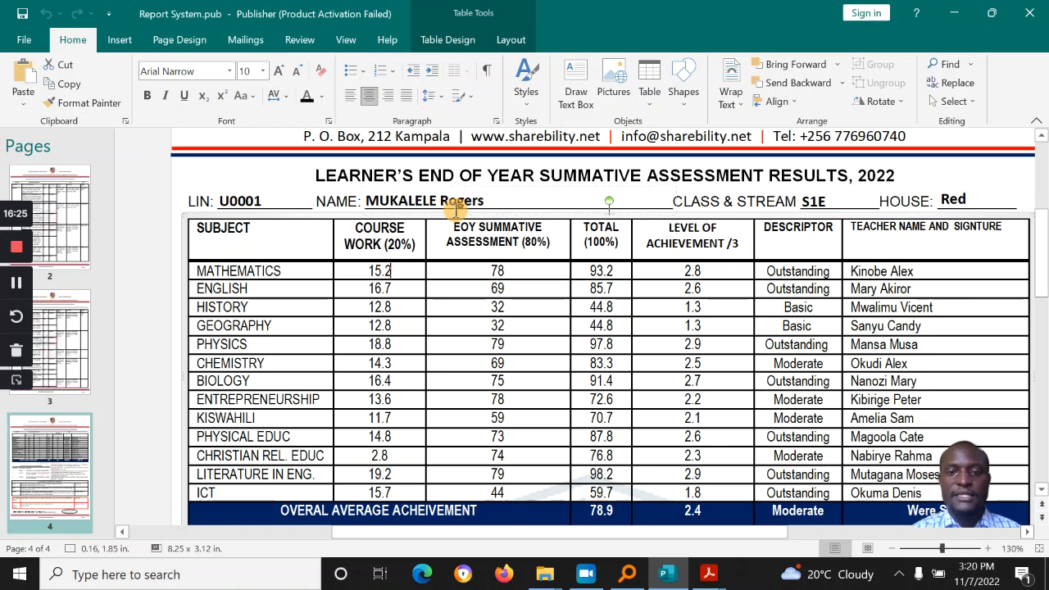
double_click(498, 270)
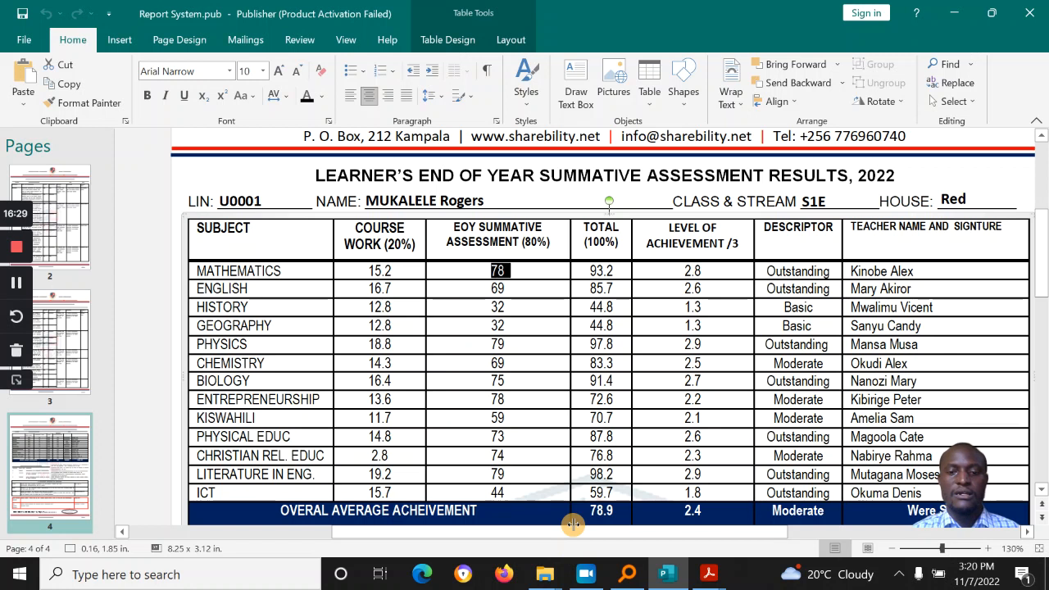
scroll(569, 521, down, 3)
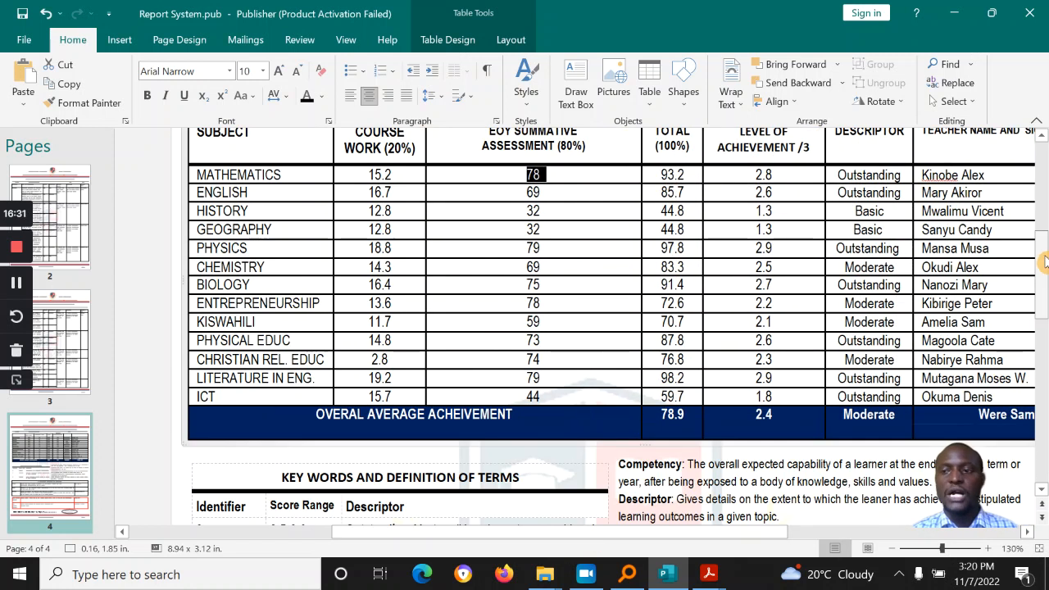
drag(1044, 269, 1046, 239)
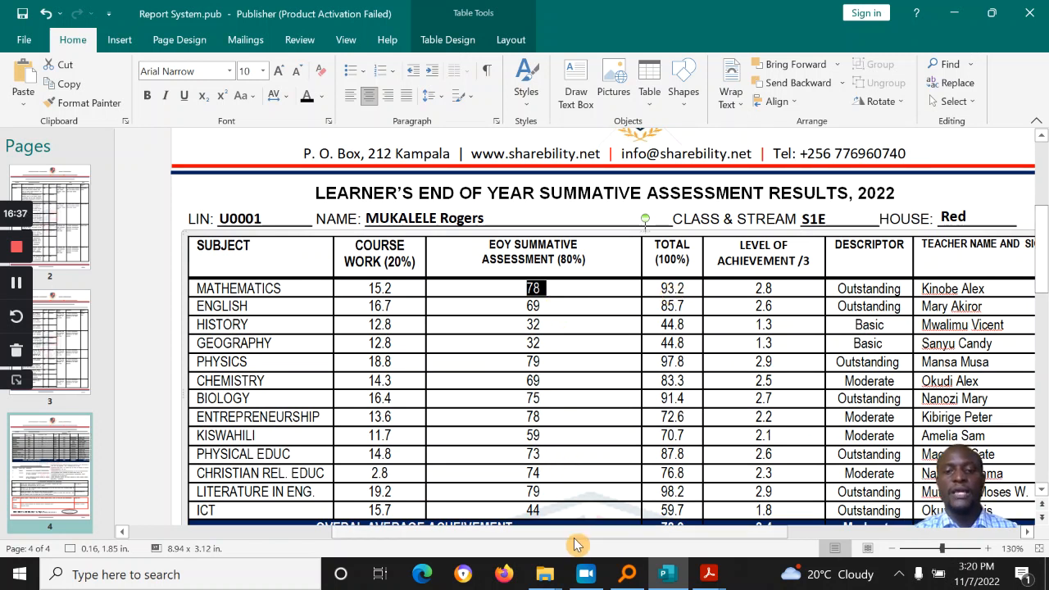
drag(582, 535, 668, 539)
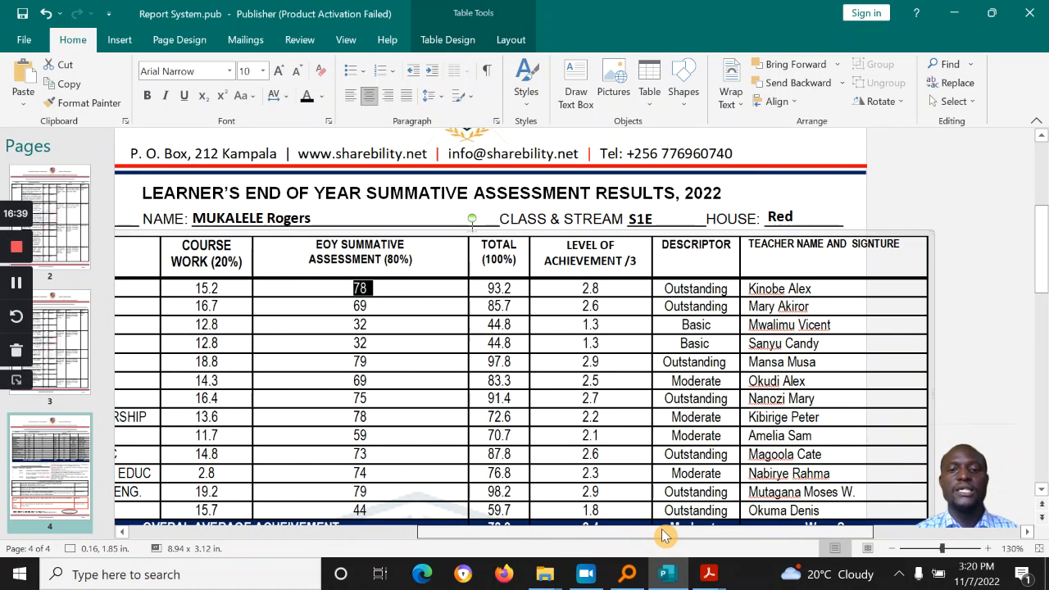
key(ctrl+z)
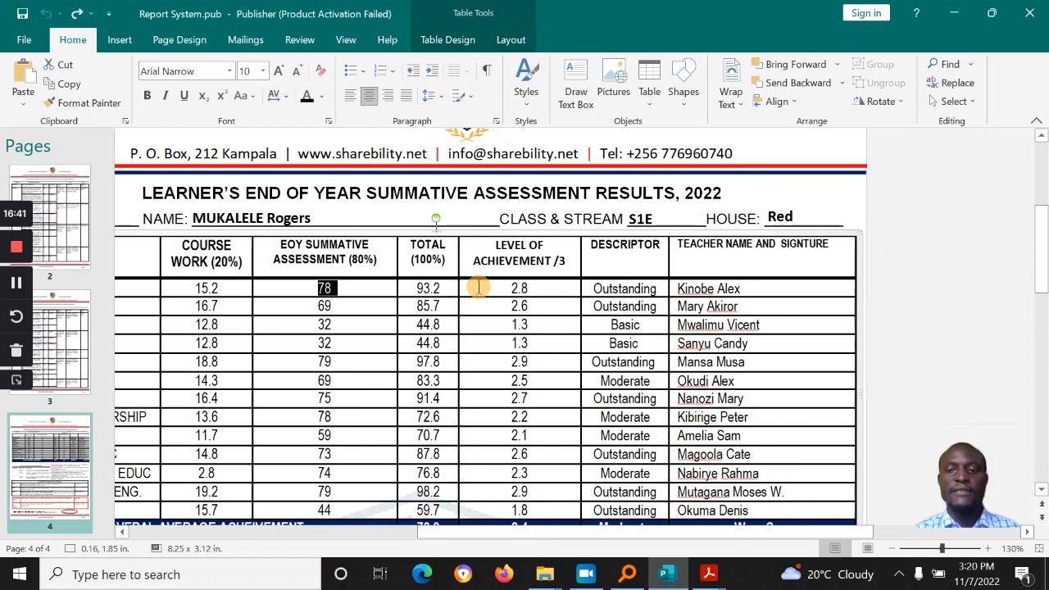
double_click(426, 288)
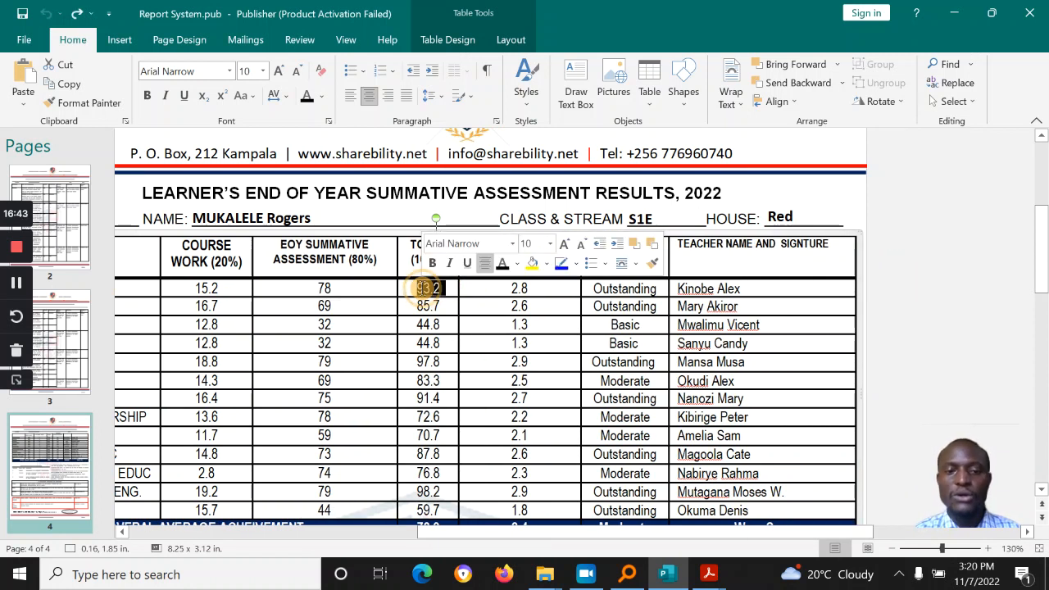
click(534, 291)
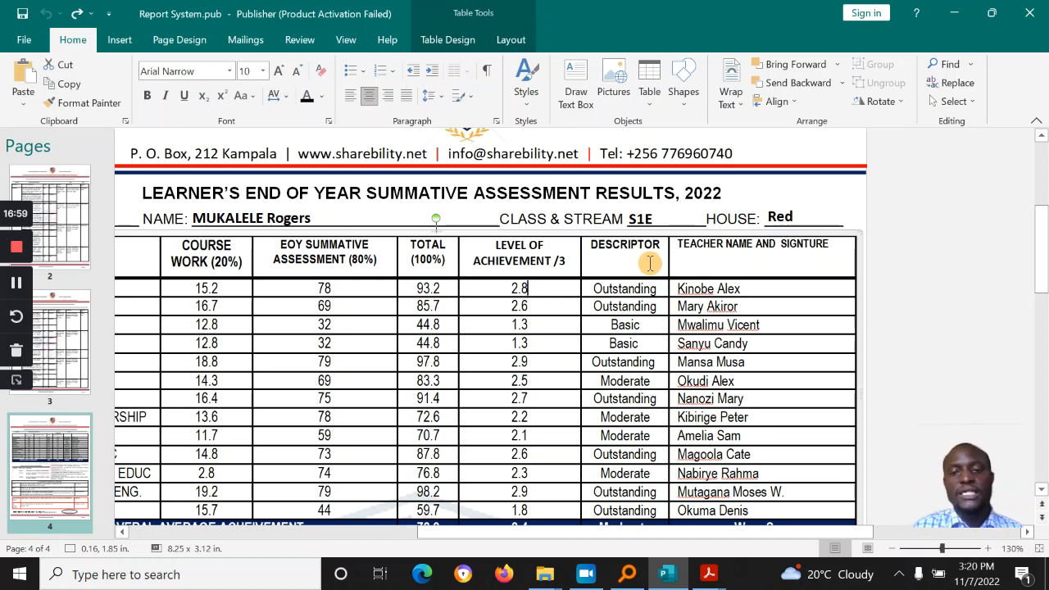
click(637, 291)
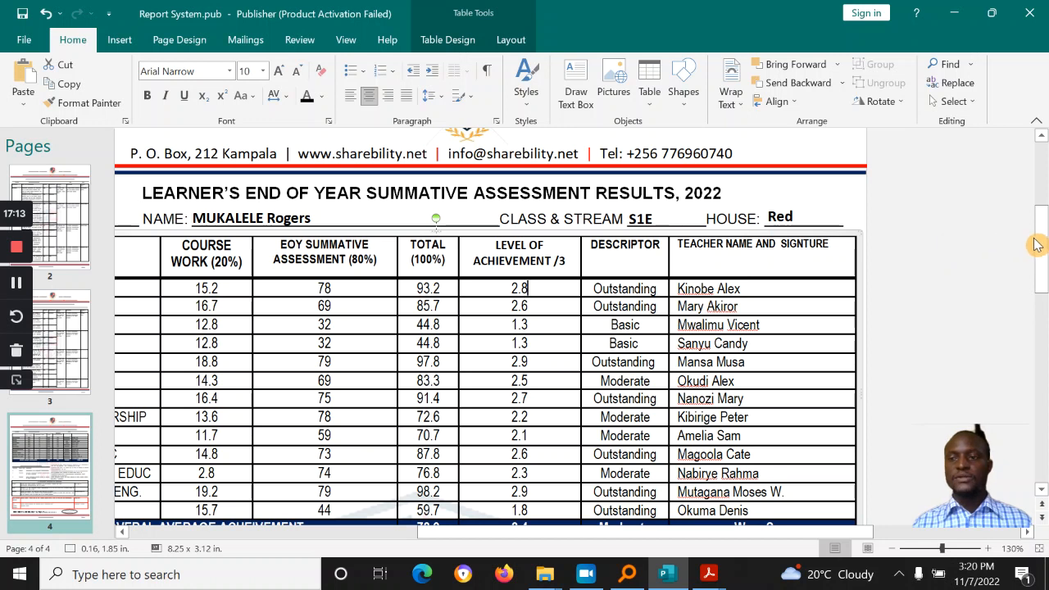
drag(1041, 246, 1044, 303)
drag(472, 532, 412, 531)
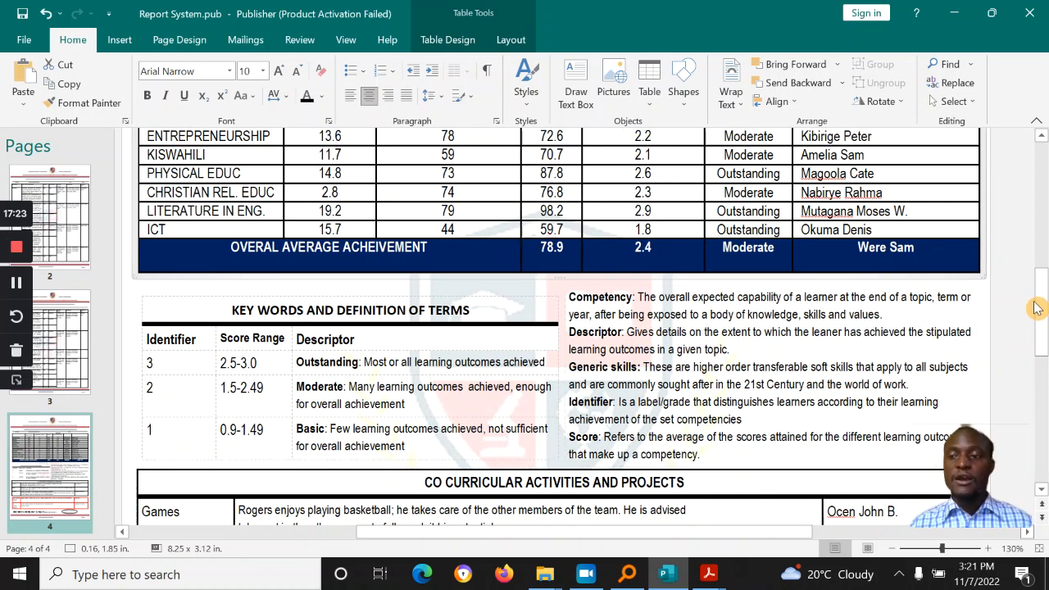
drag(1037, 308, 1039, 271)
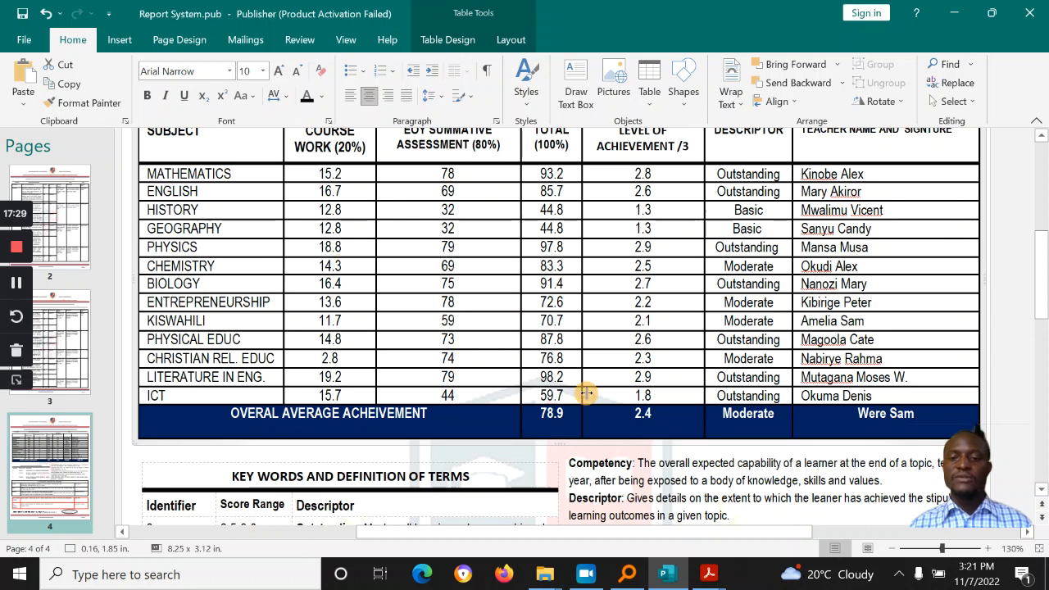
double_click(643, 414)
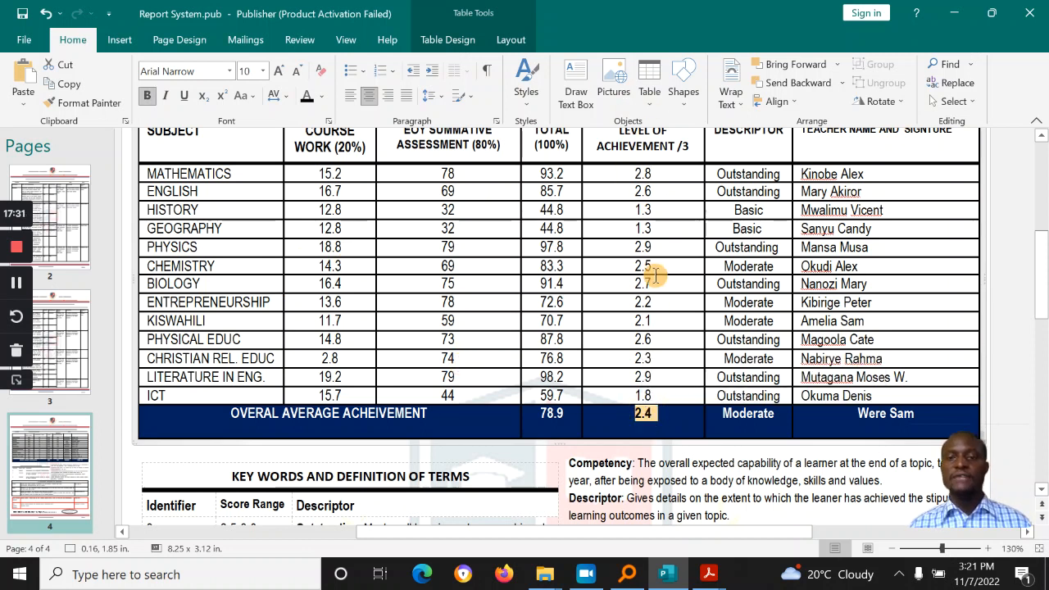
double_click(743, 414)
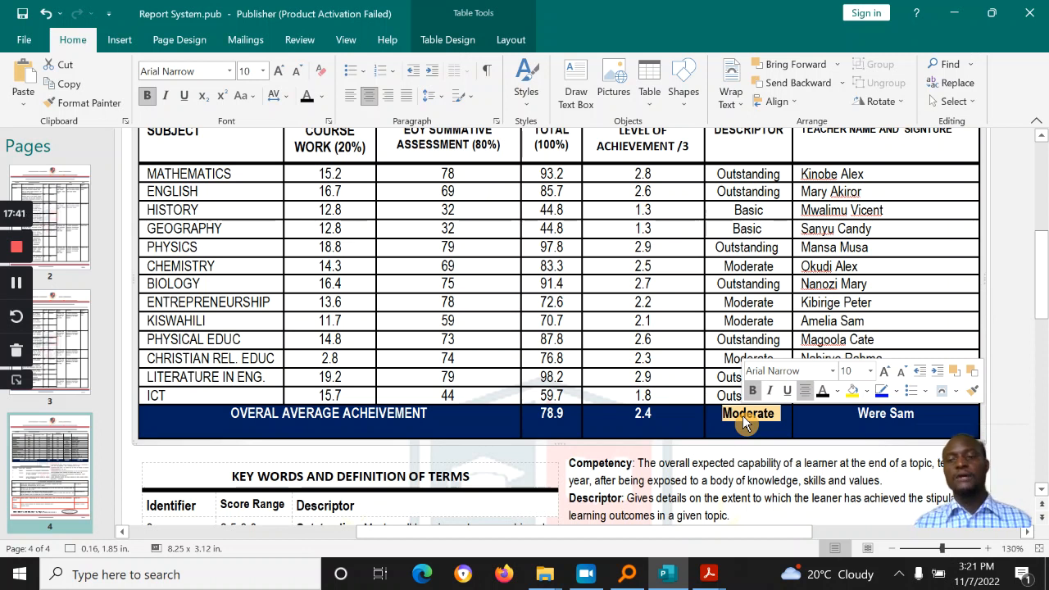
drag(1045, 269, 1046, 297)
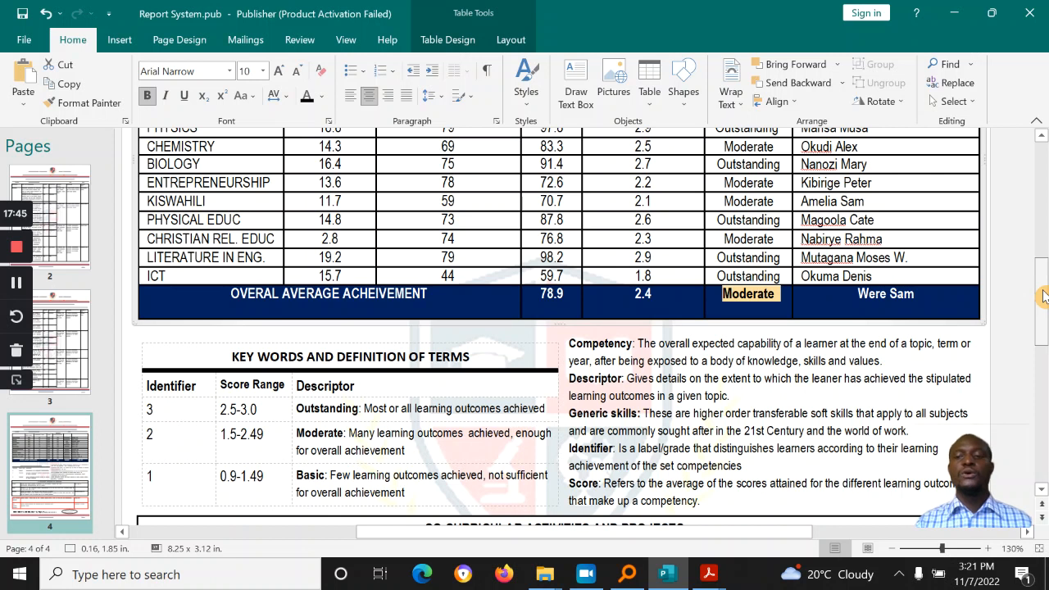
click(869, 301)
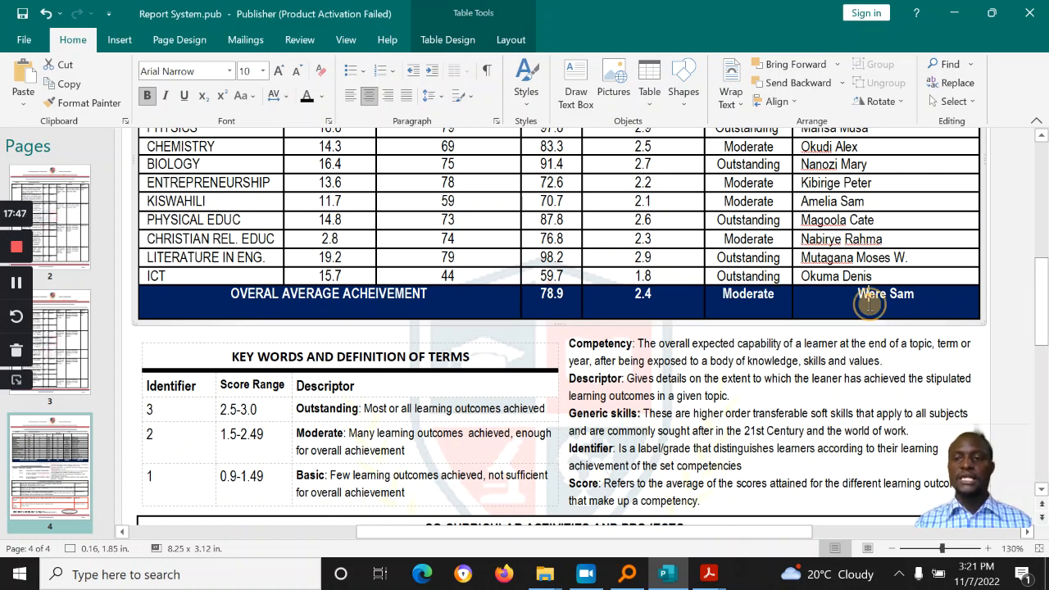
drag(1043, 325, 1039, 227)
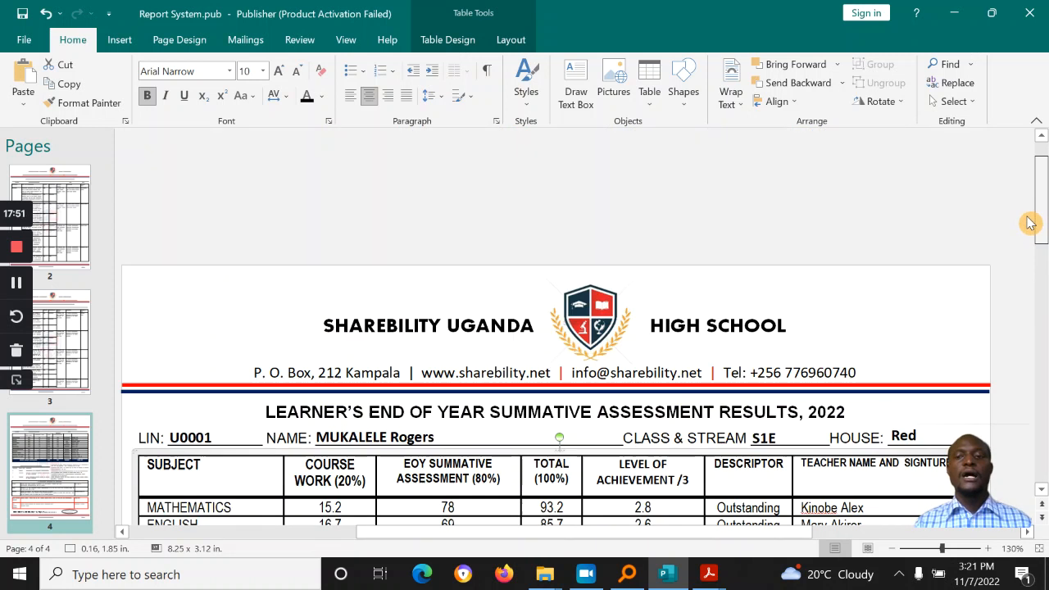
Step: Select the school logo picture on page 4 and check its shortcut menu
click(586, 329)
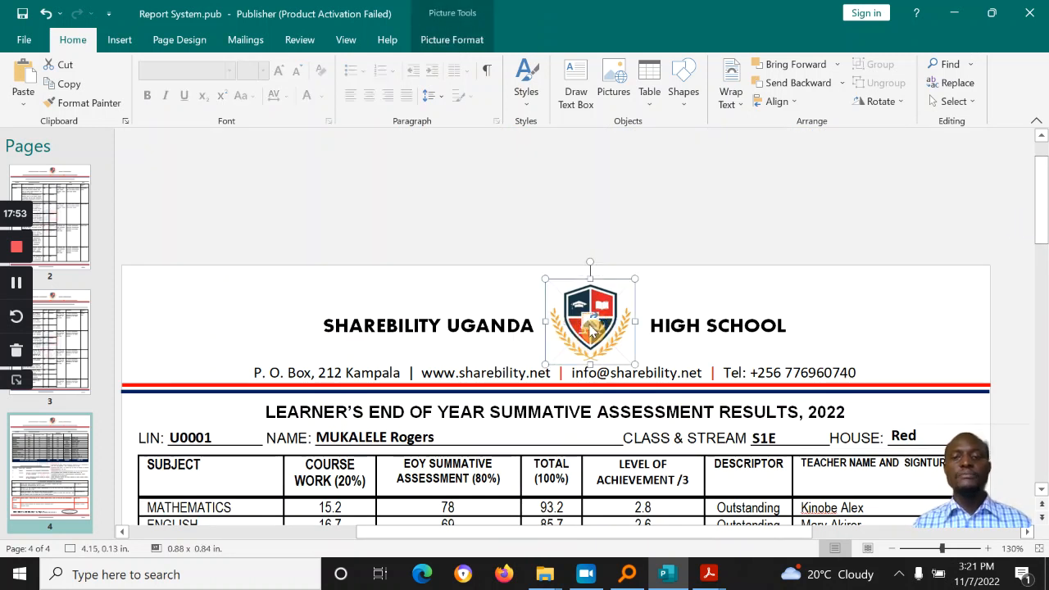
right_click(569, 283)
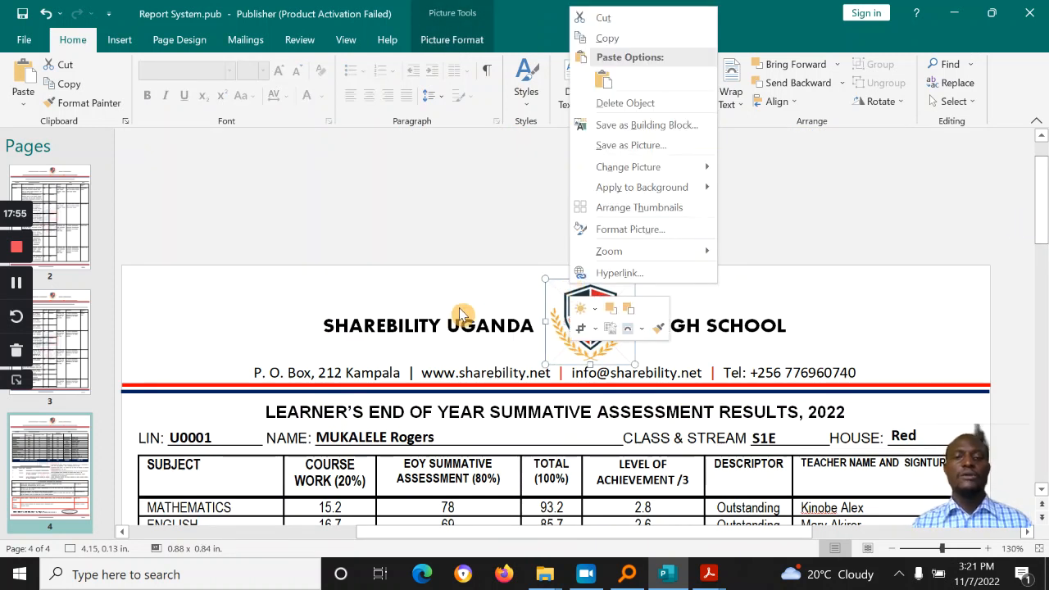
click(439, 326)
click(432, 319)
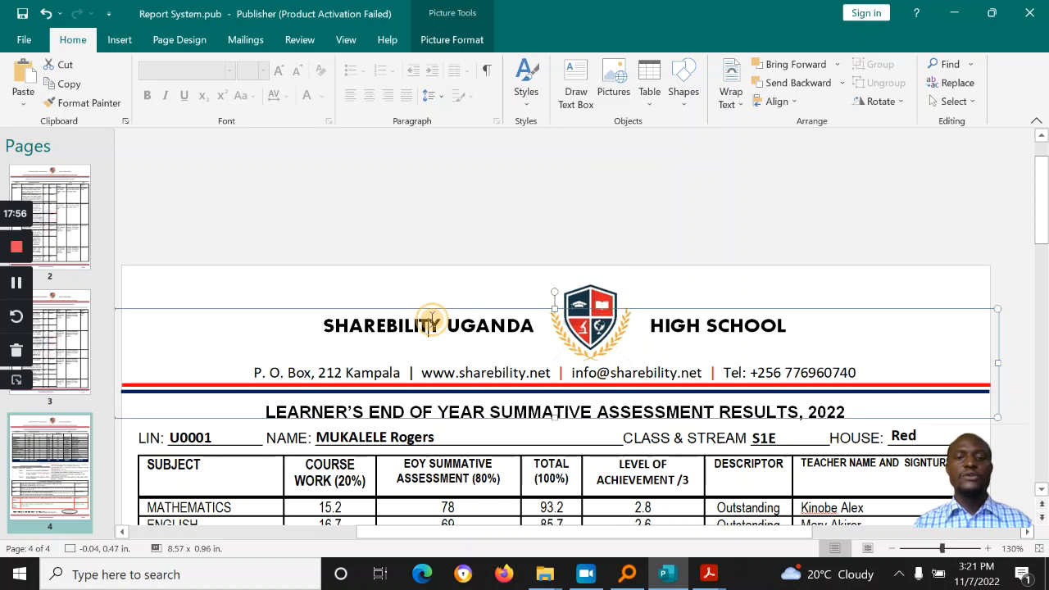
click(579, 302)
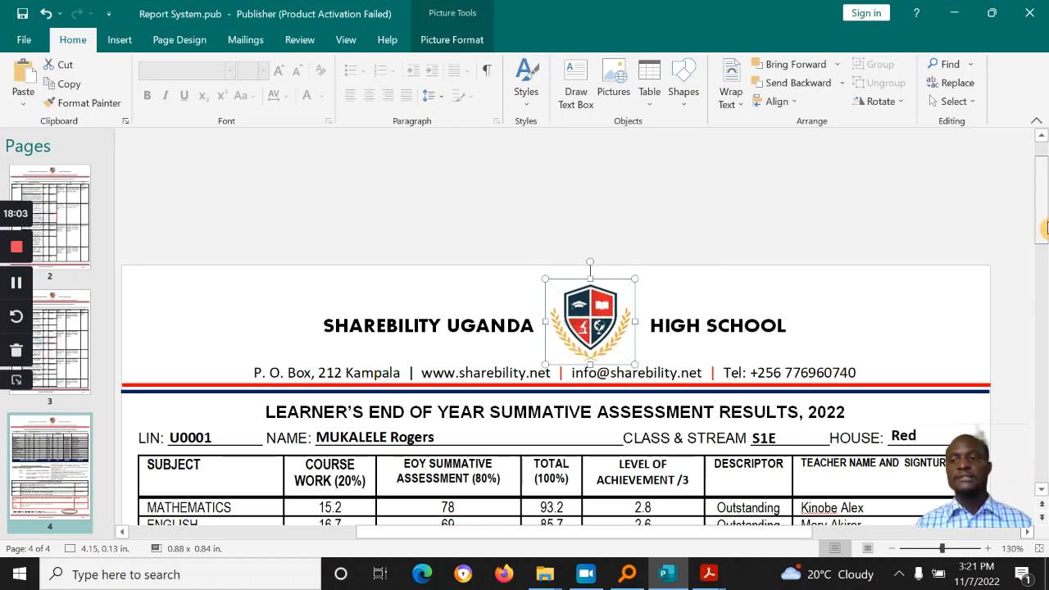
scroll(1046, 228, down, 5)
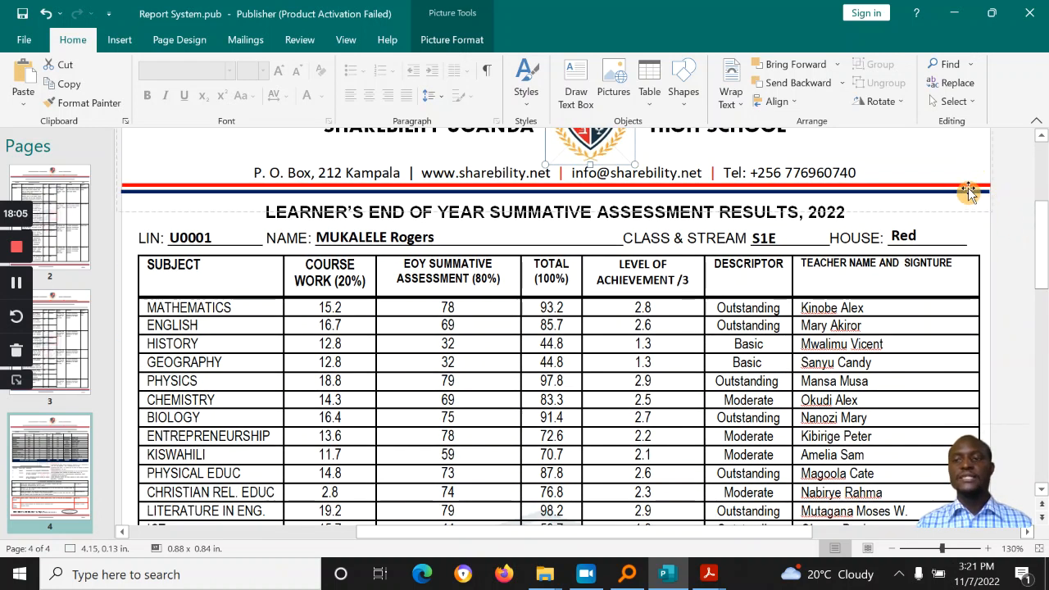
Step: Recolour the red divider line under the school header green via Shape Outline
click(980, 188)
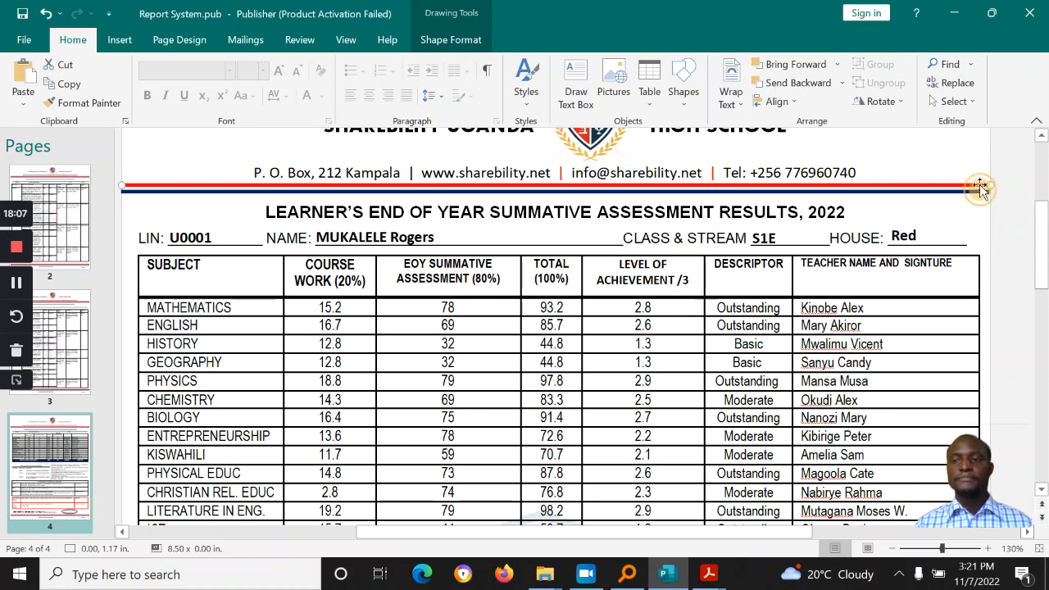
click(451, 39)
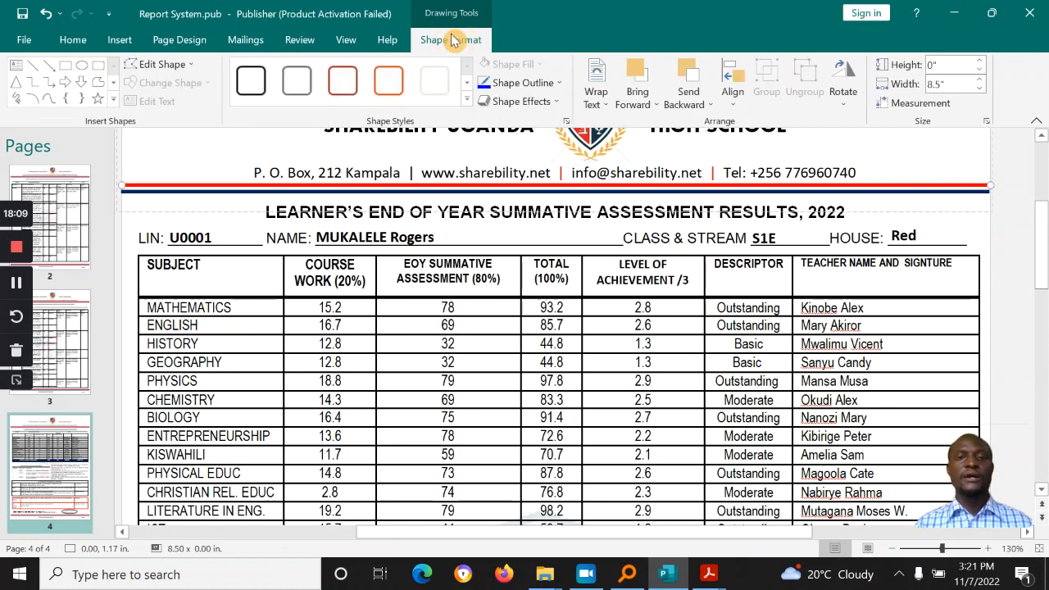
click(518, 83)
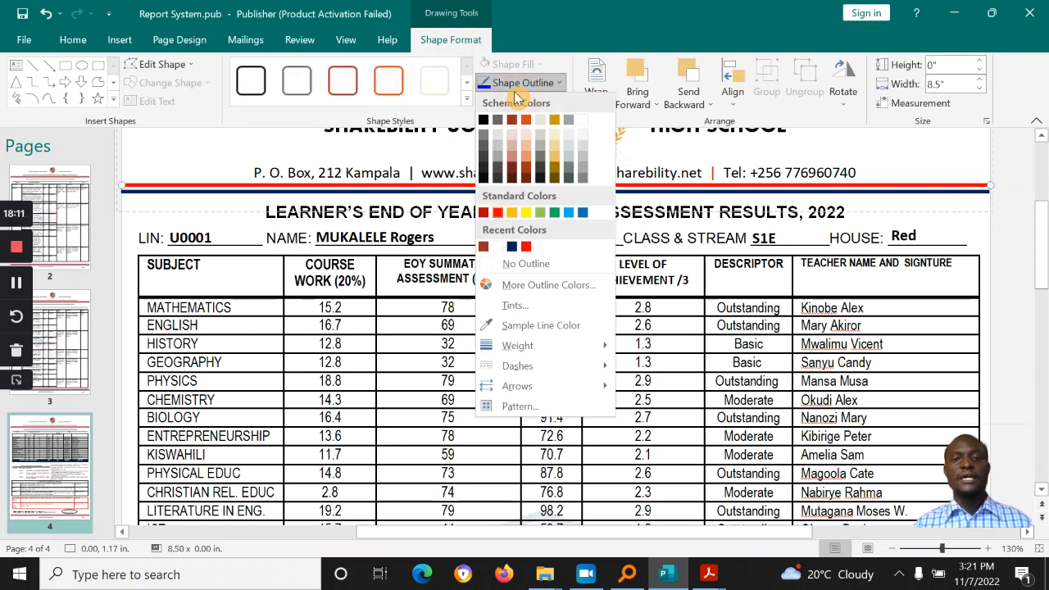
click(554, 213)
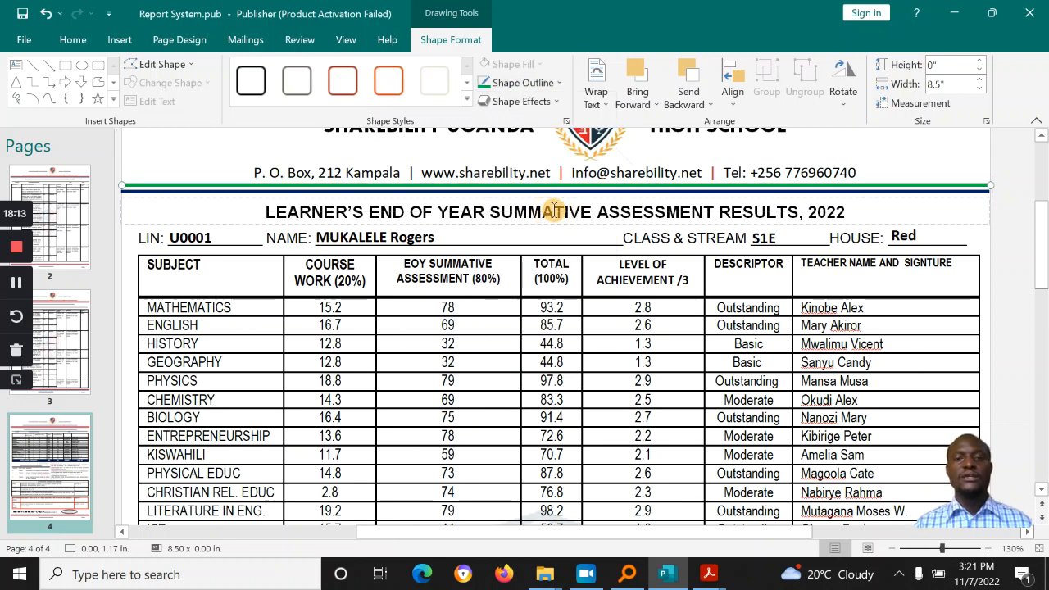
click(1014, 272)
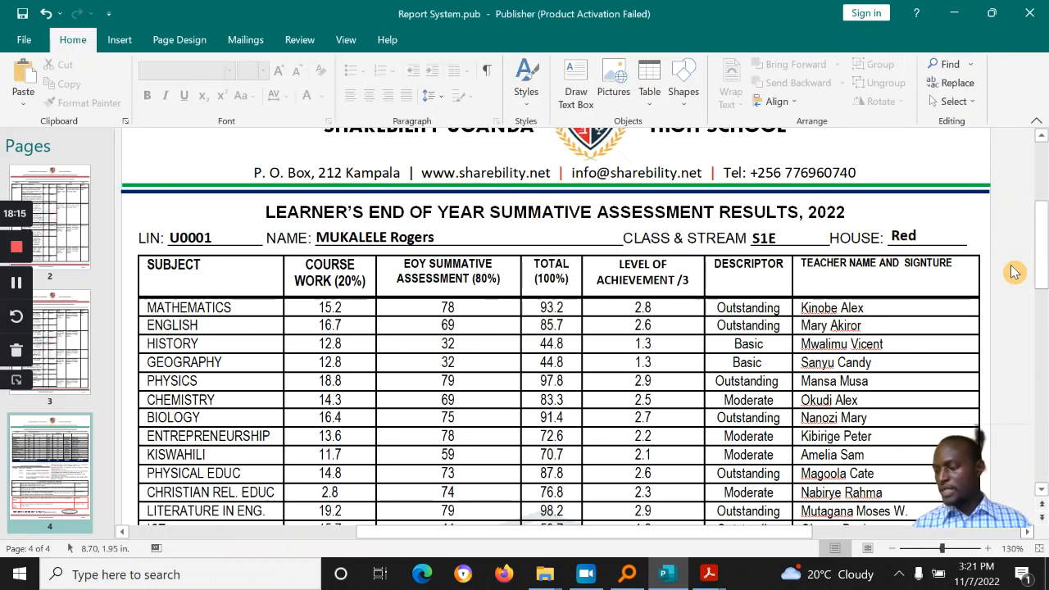
Step: Enter the supervising teacher's name in the empty Clubs teacher cell
drag(1041, 229, 1046, 365)
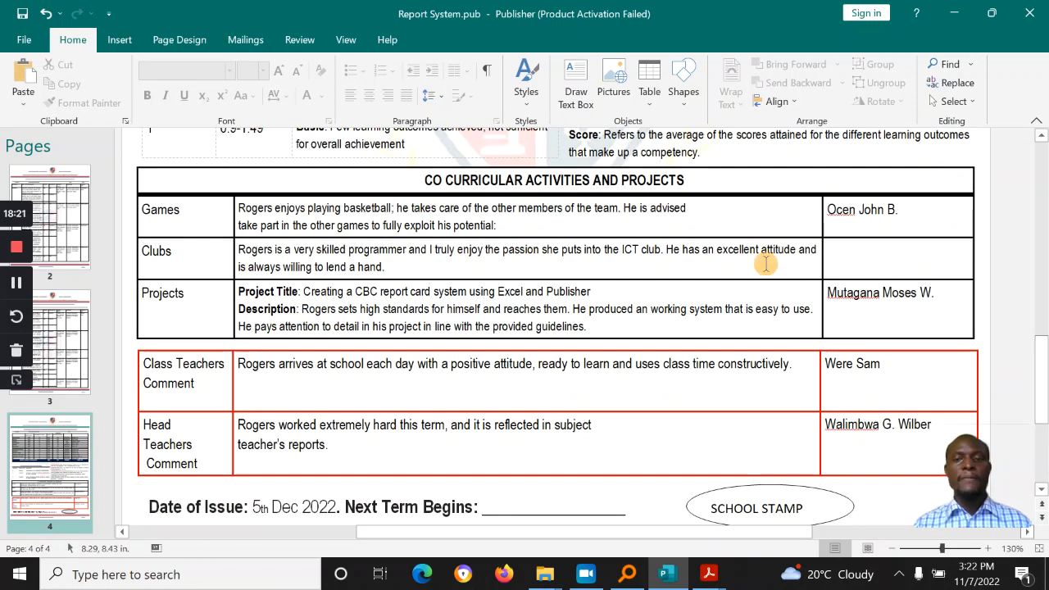
triple_click(424, 210)
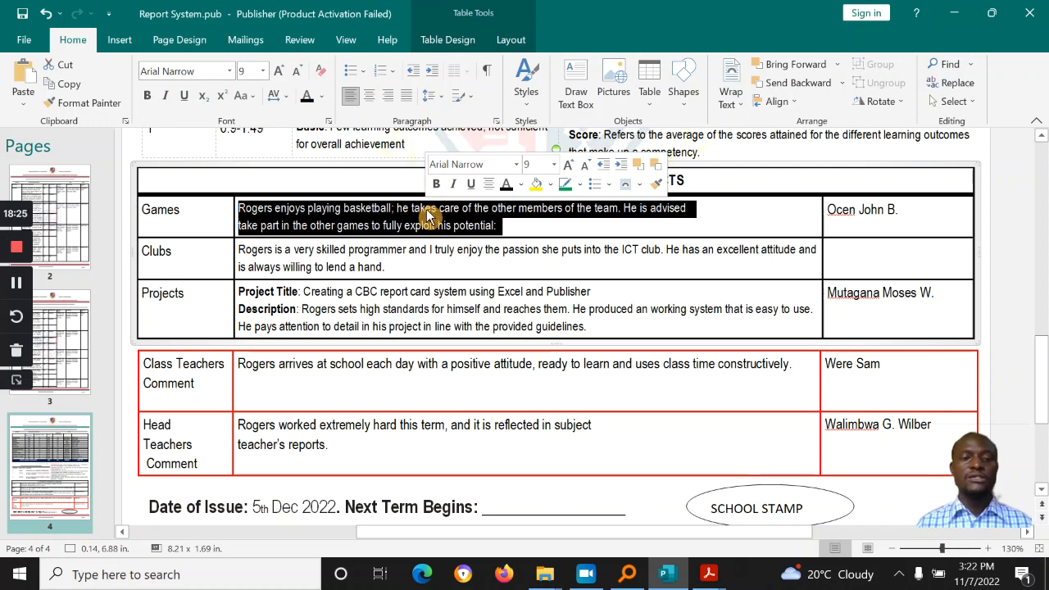
click(848, 215)
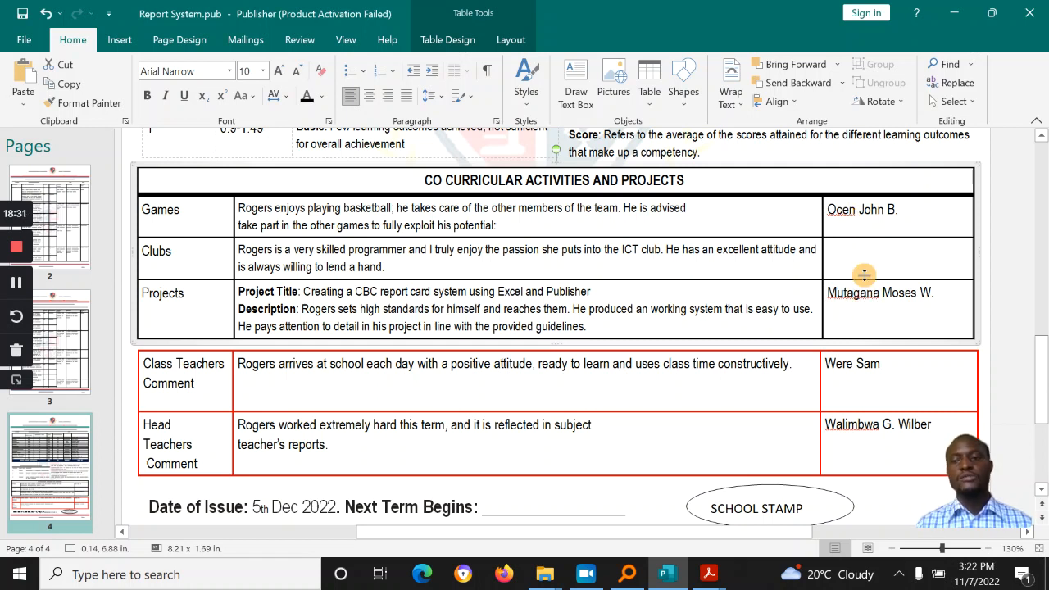
click(861, 246)
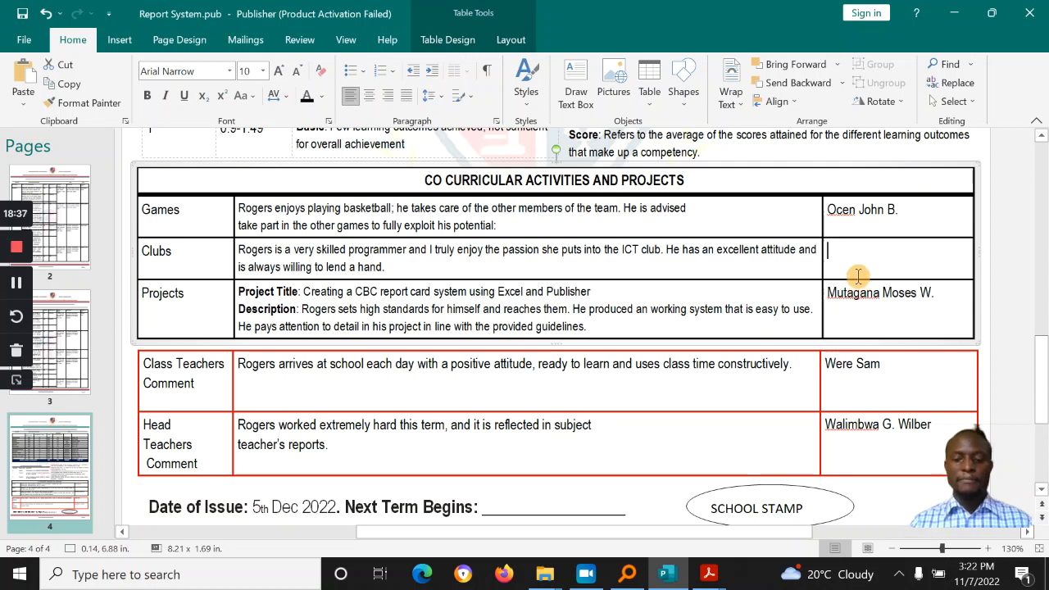
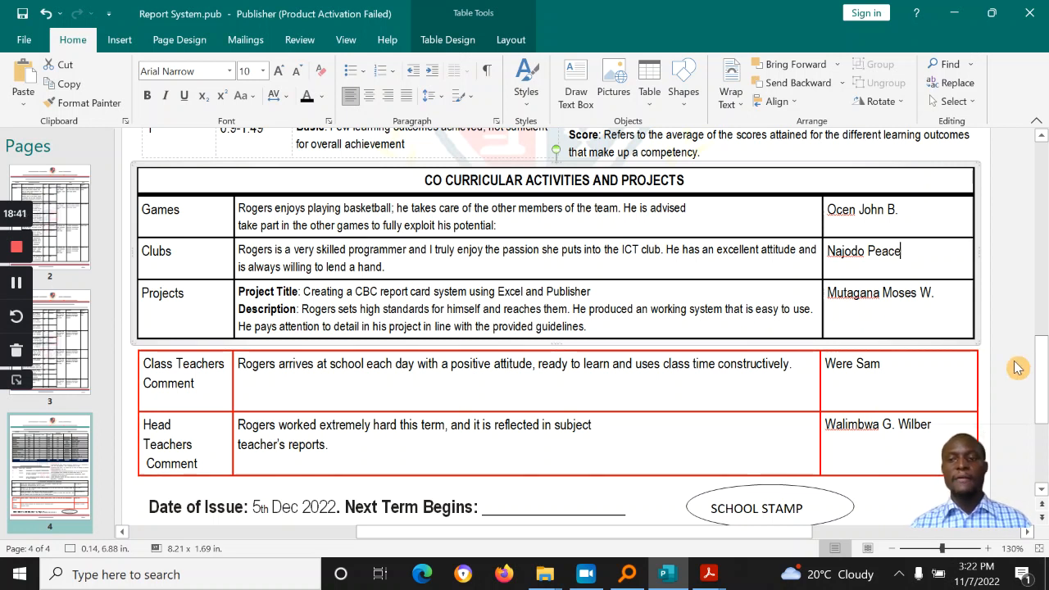
Step: Review the Head Teacher's comment, Date of Issue box and SCHOOL STAMP area below
scroll(1041, 377, down, 2)
click(930, 343)
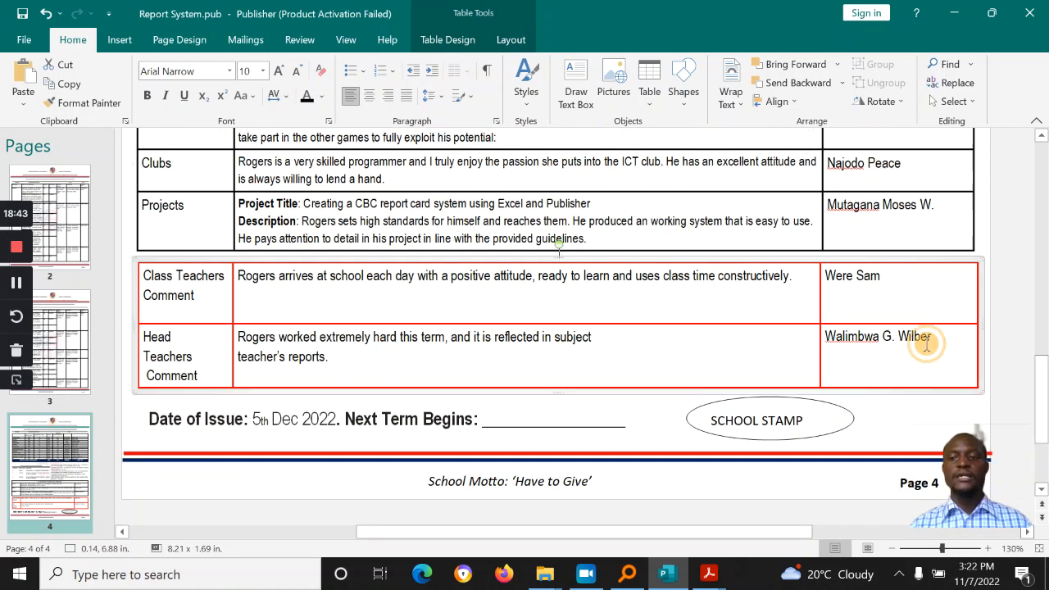
triple_click(396, 348)
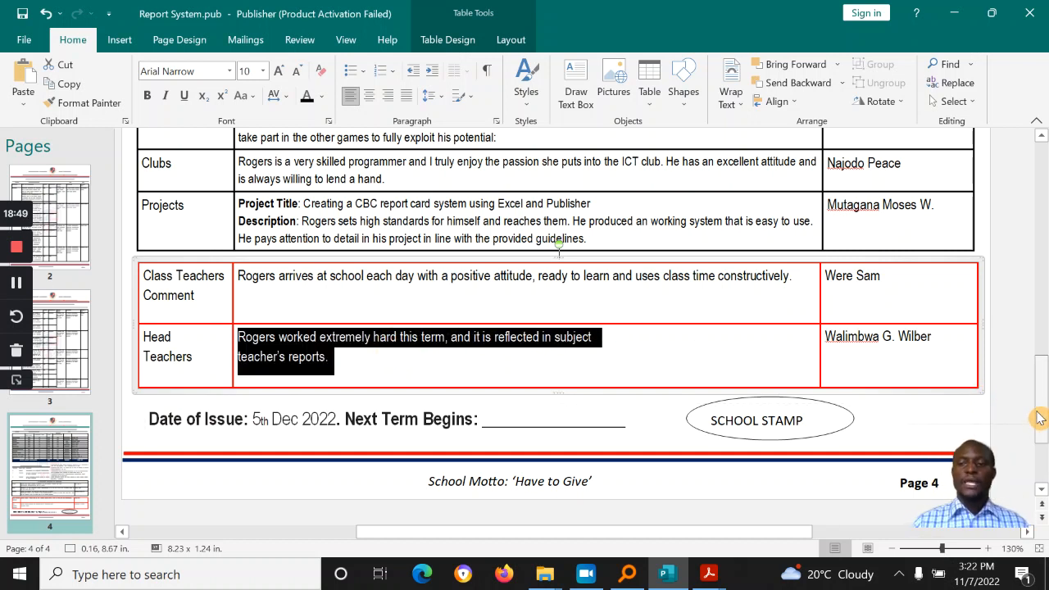
scroll(1039, 418, down, 1)
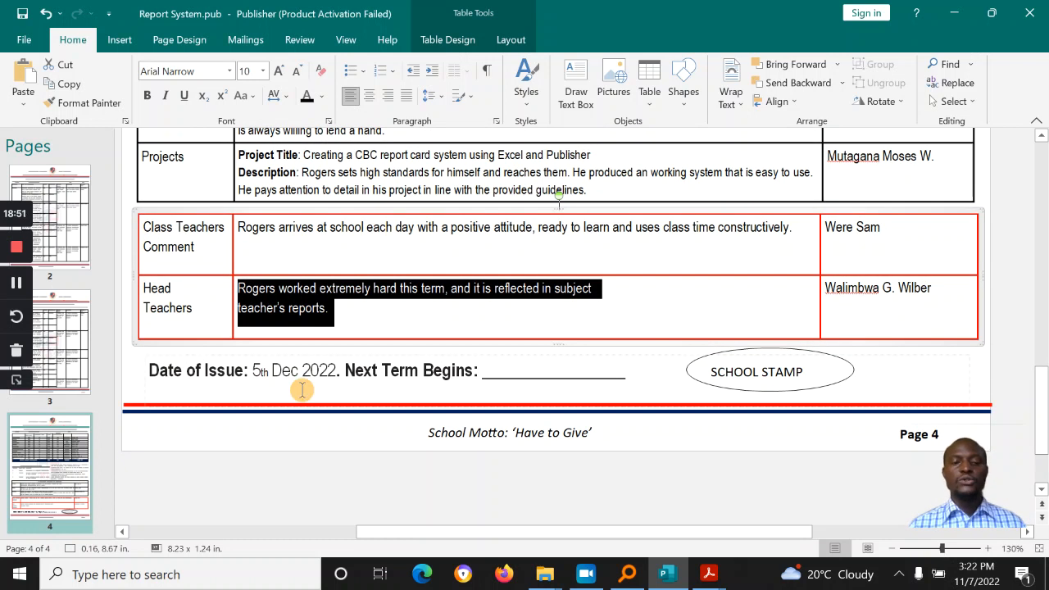
click(269, 371)
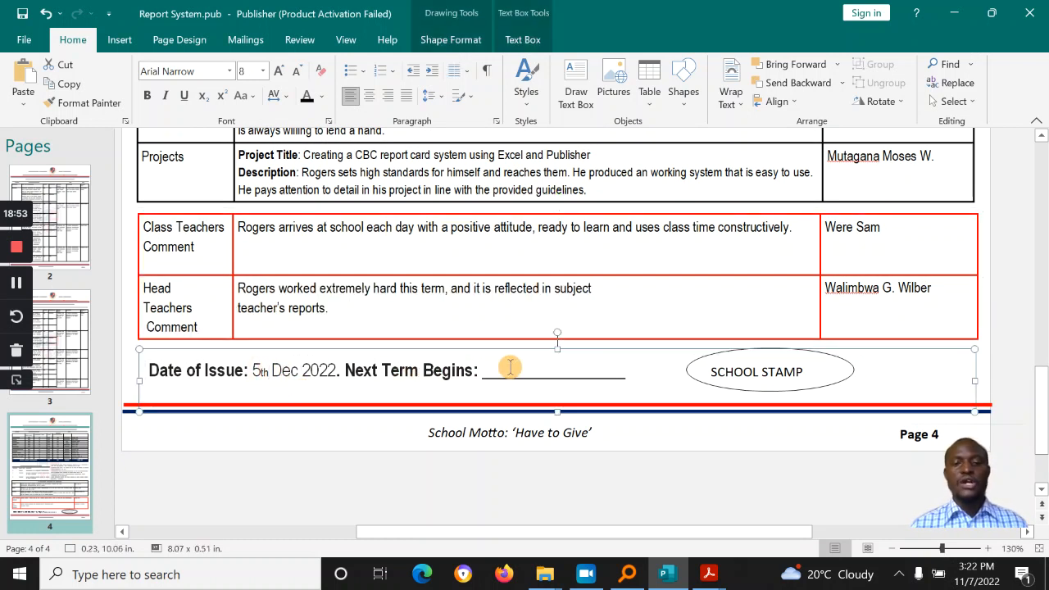
click(801, 398)
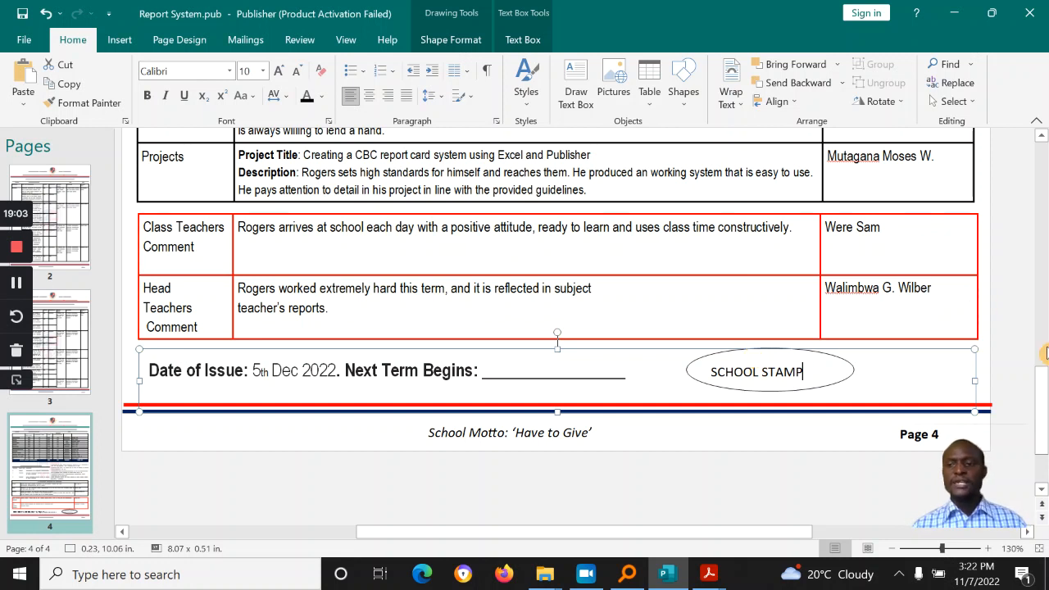
scroll(557, 339, up, 3)
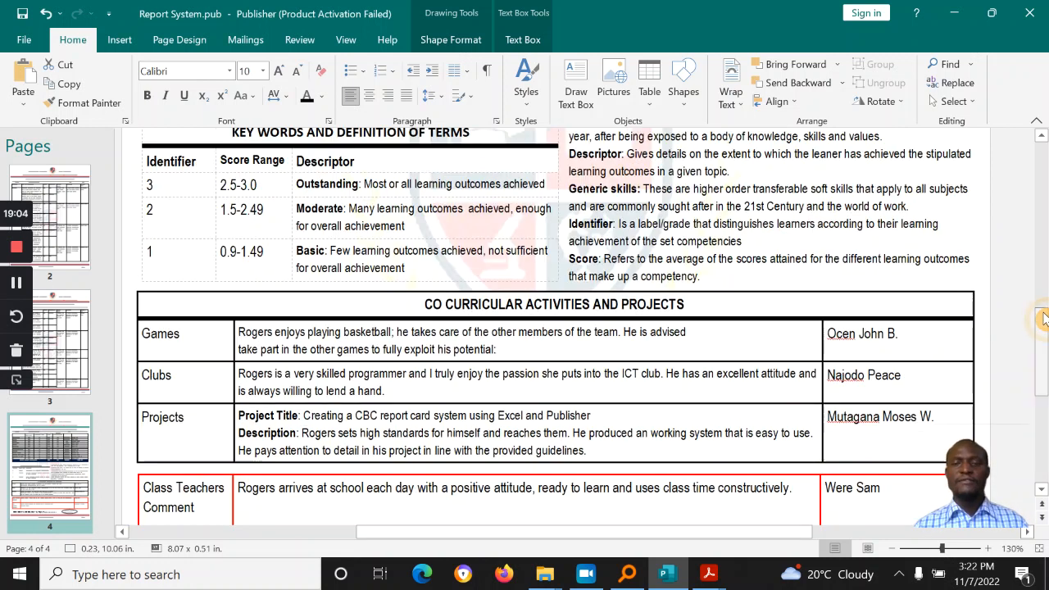
Step: Look over page 2 and its school motto footer
click(70, 209)
drag(1043, 344, 1045, 420)
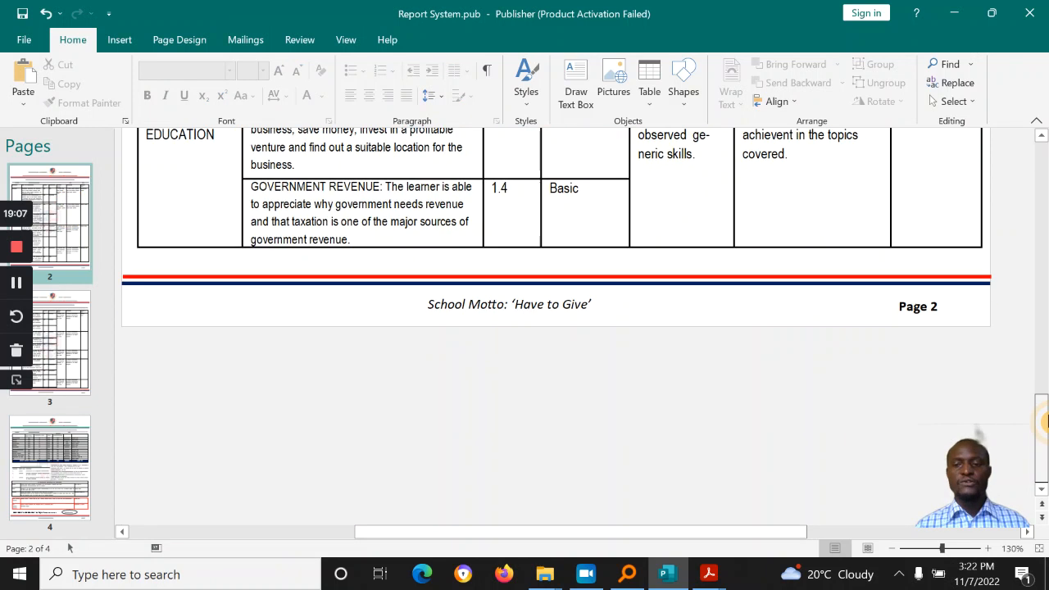
click(518, 306)
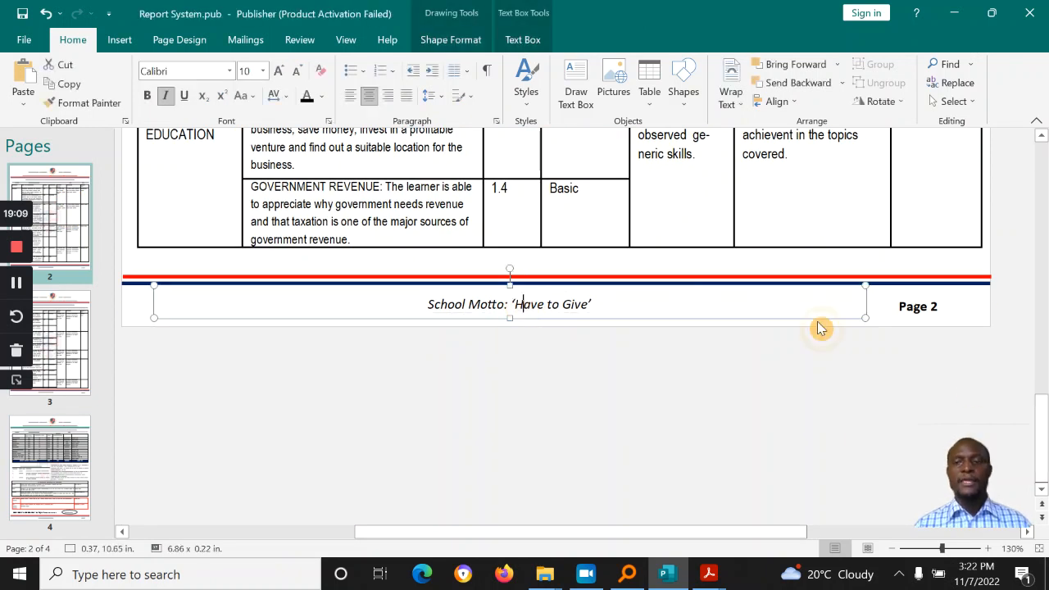
drag(1035, 432, 1018, 220)
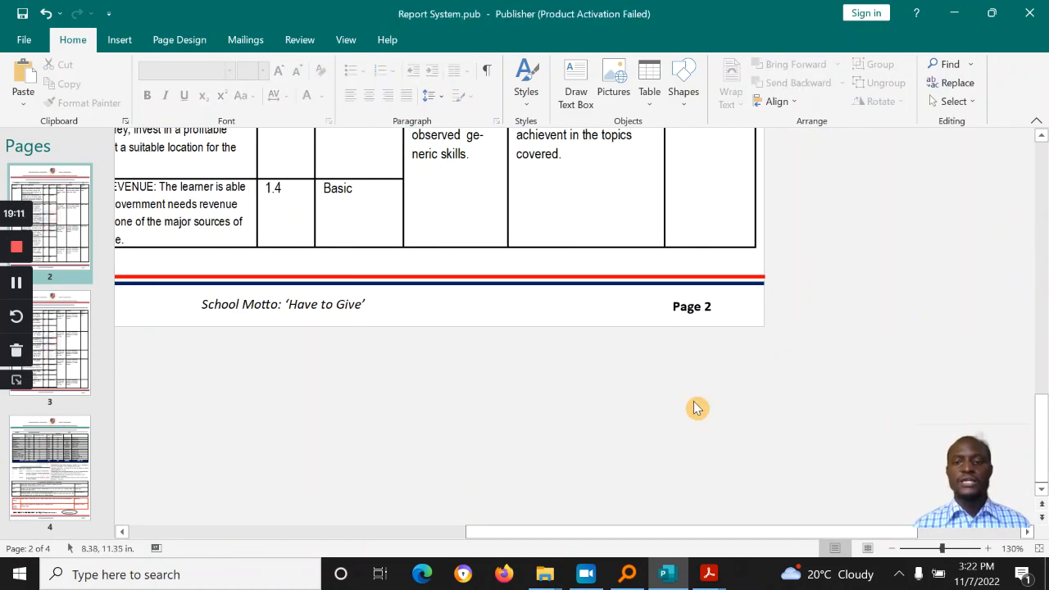
Step: Preview the second learner's record and step through to page 3's Kiswahili scores
click(244, 40)
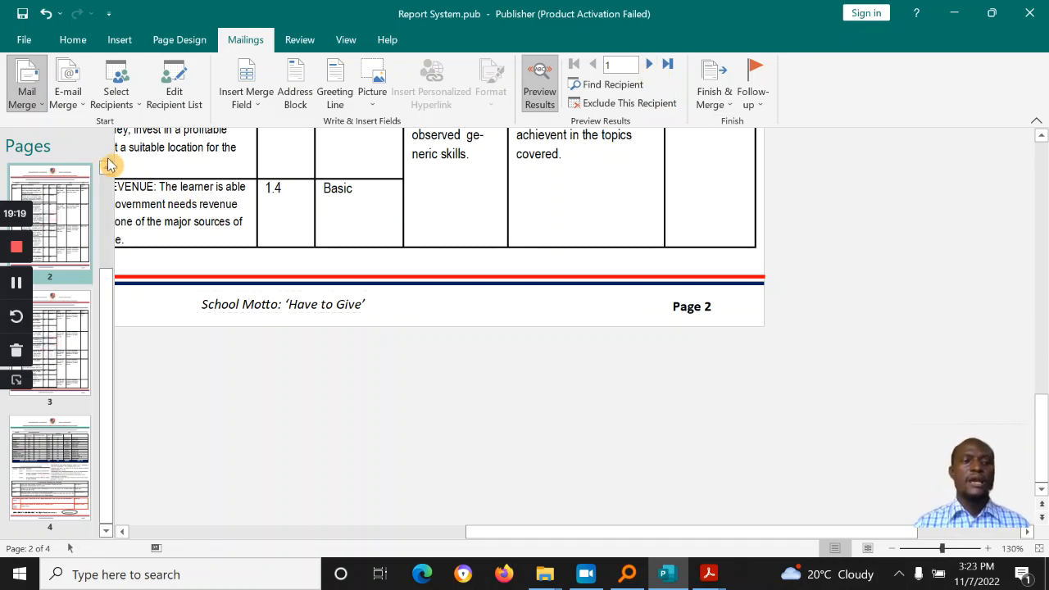
drag(111, 295, 112, 176)
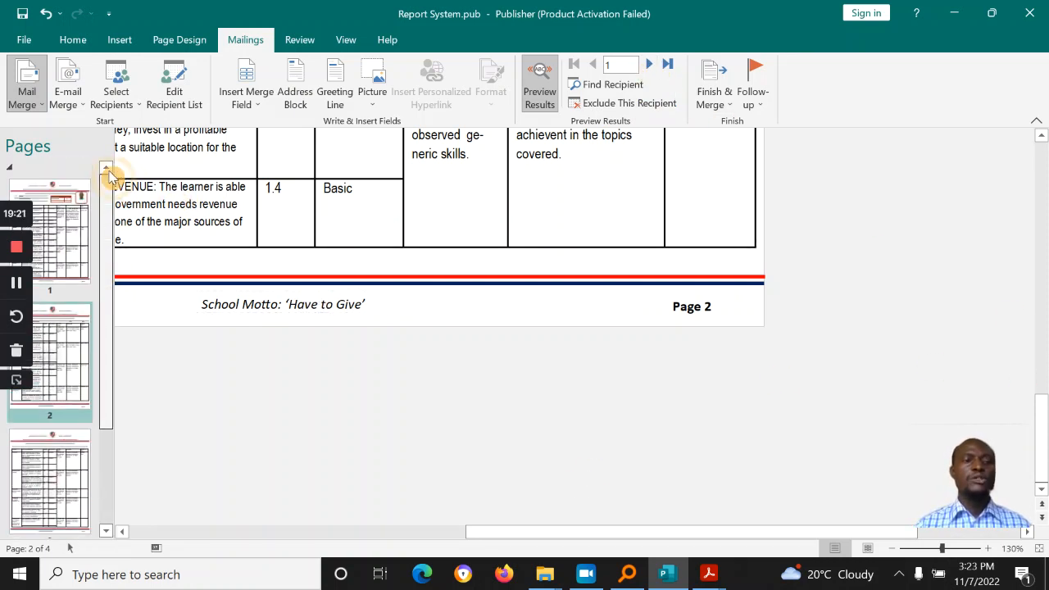
click(77, 203)
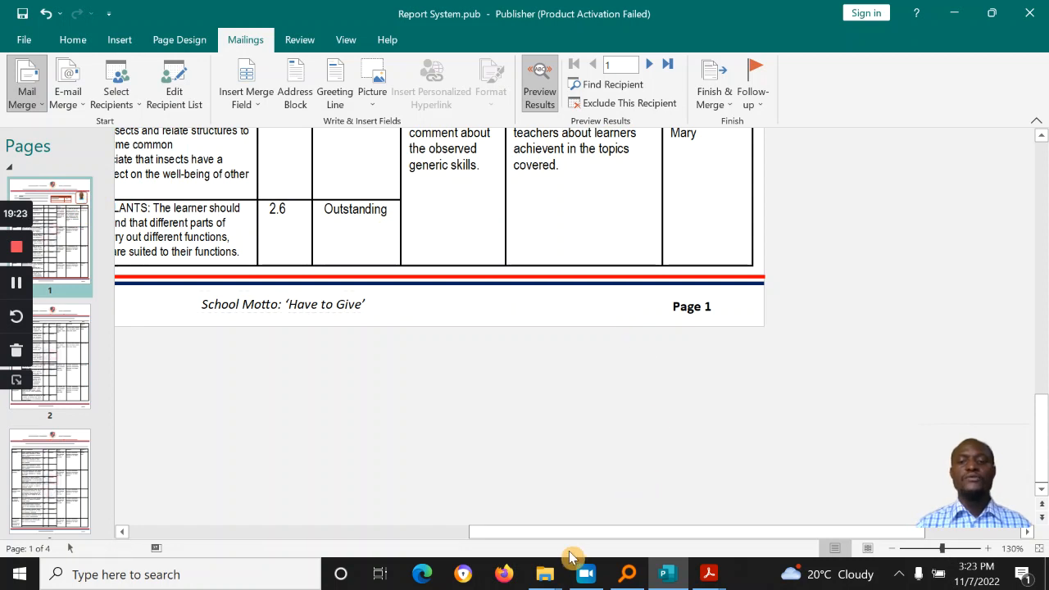
drag(557, 533, 422, 530)
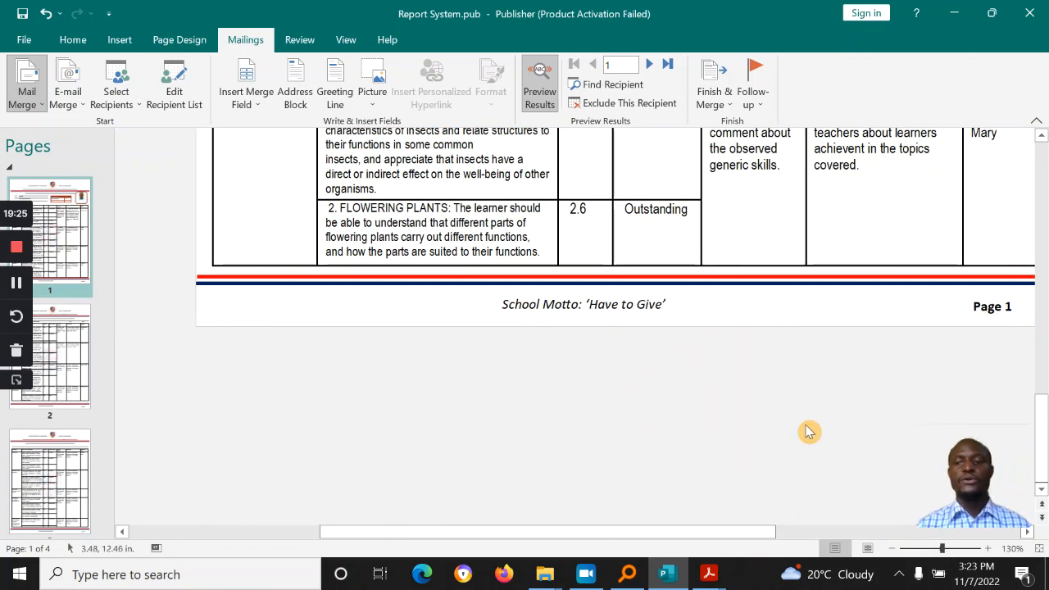
drag(1041, 422, 1045, 261)
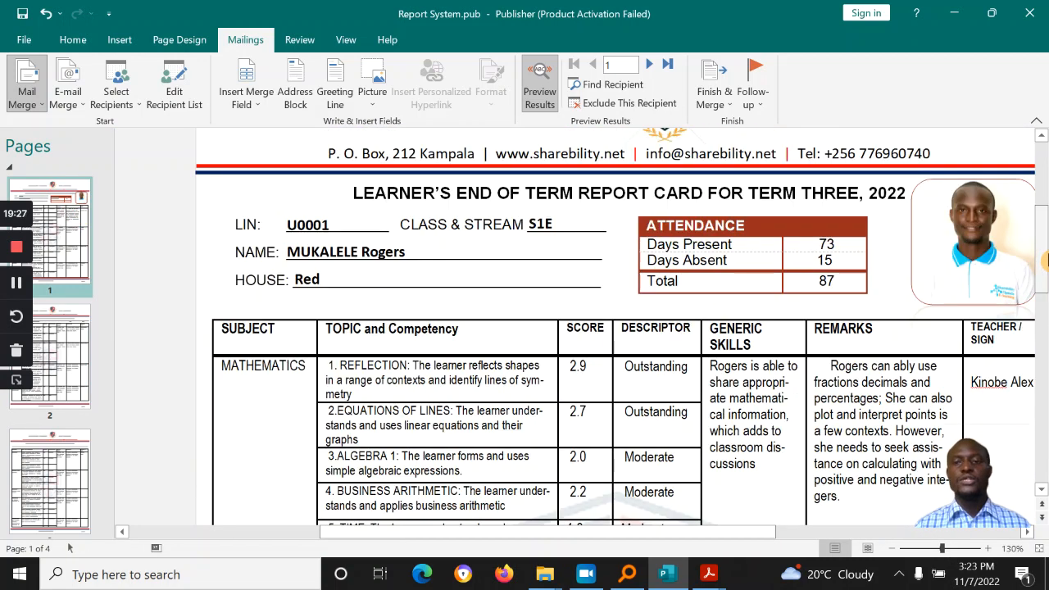
drag(674, 539, 714, 533)
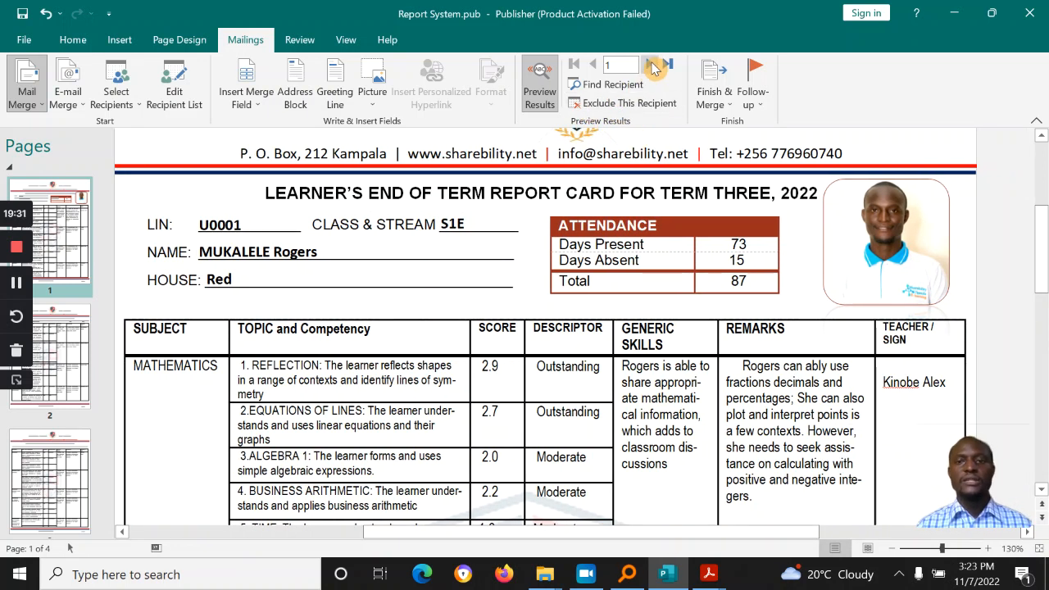
click(652, 64)
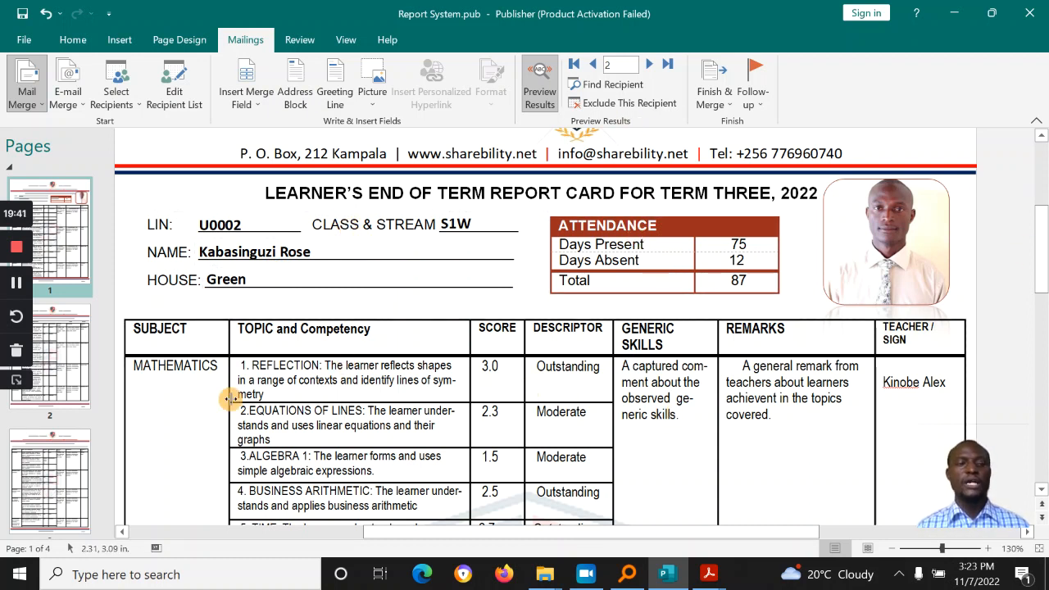
click(78, 369)
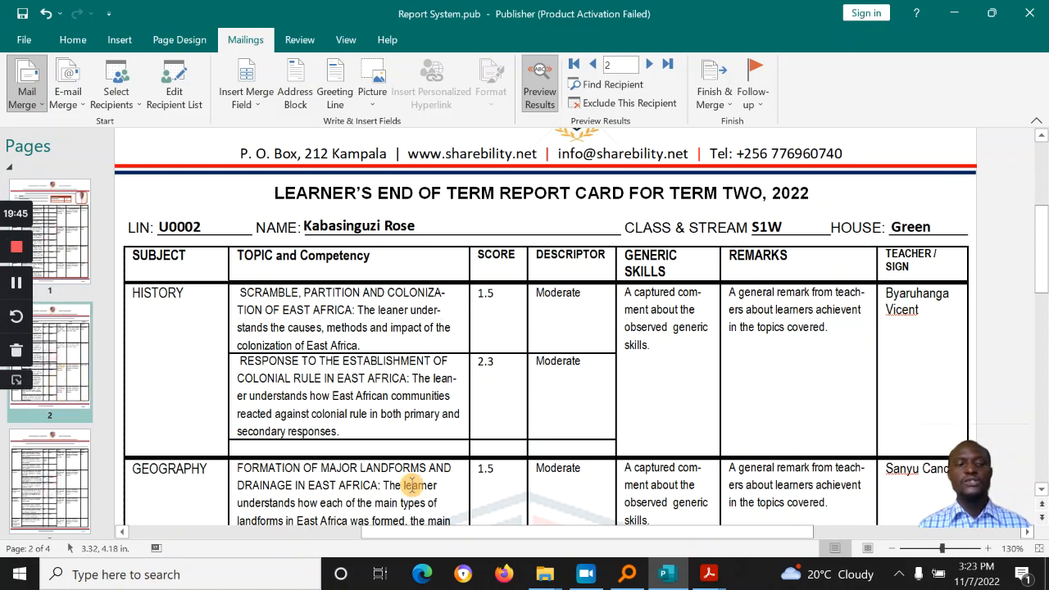
click(71, 495)
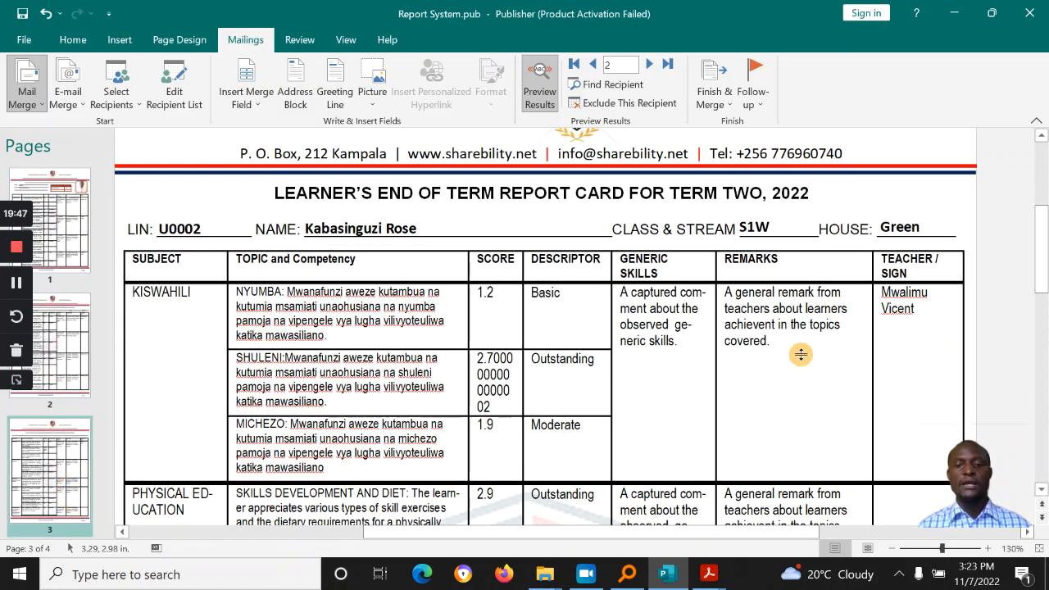
Step: Format the Kiswahili score merge field to 1 decimal place, showing 2.7
double_click(493, 382)
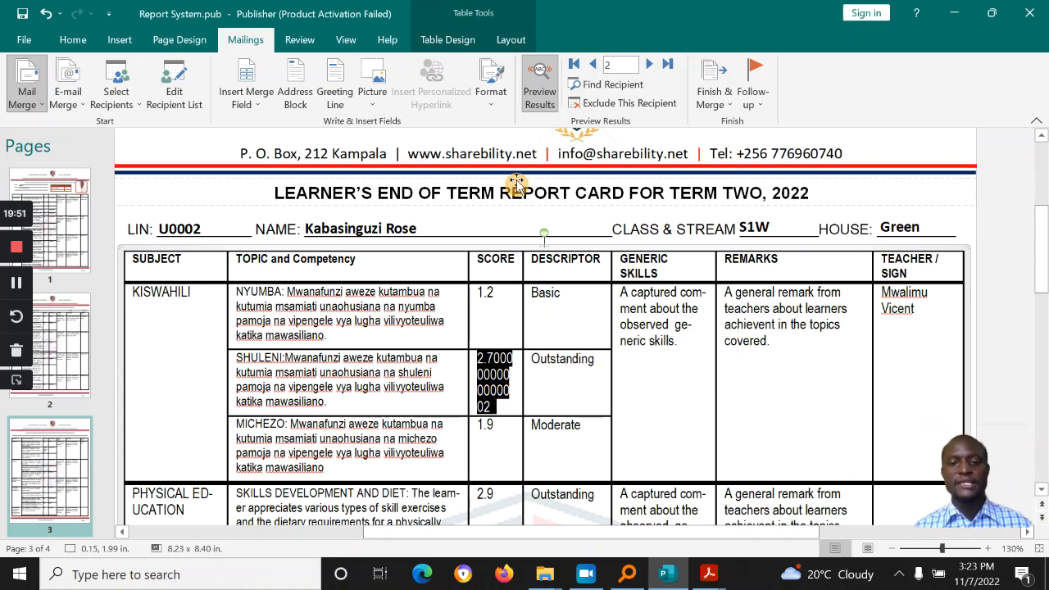
click(492, 82)
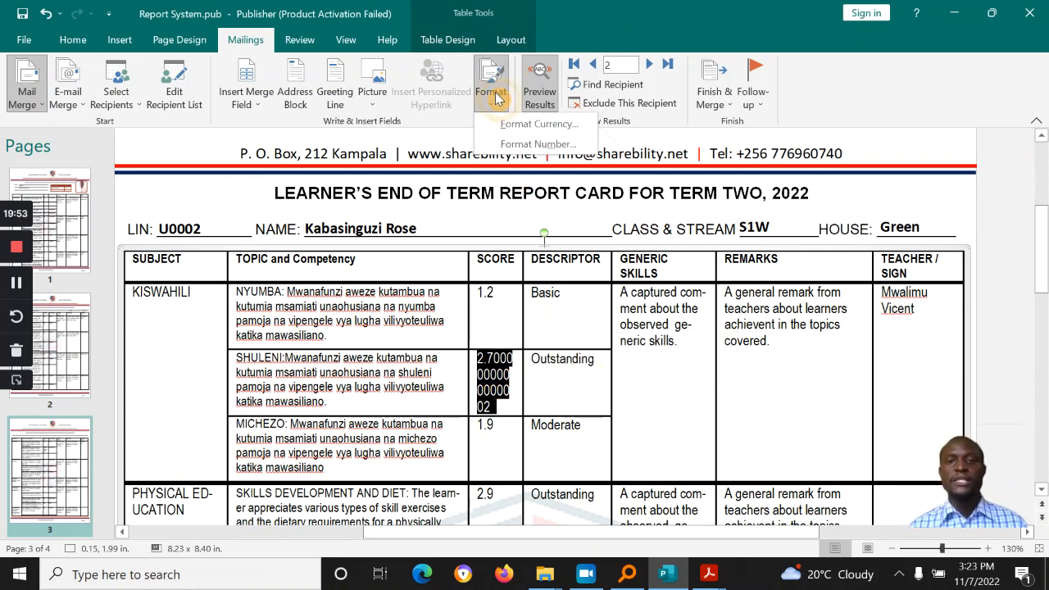
click(536, 145)
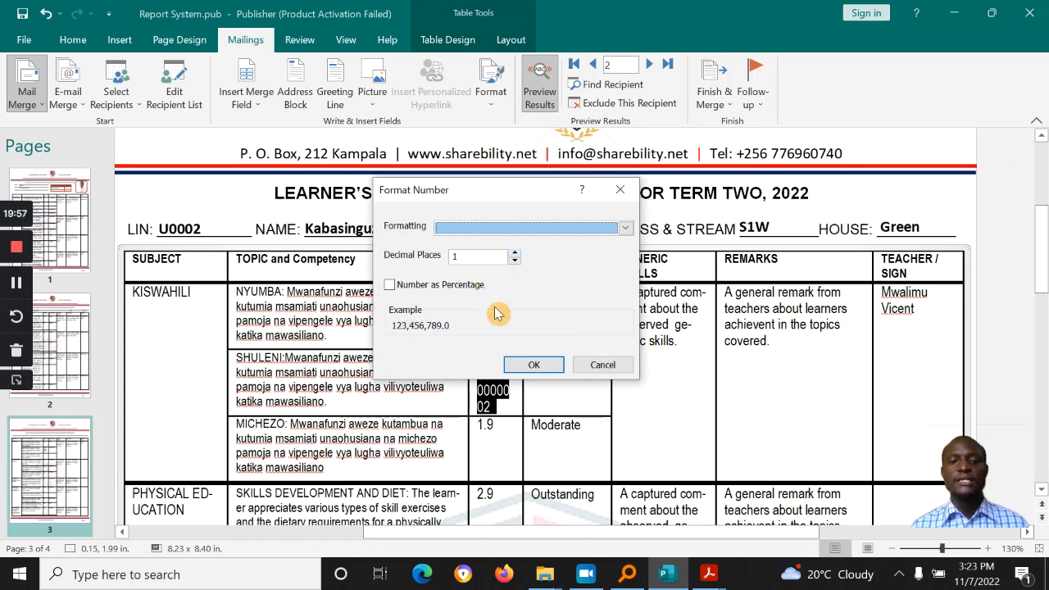
click(534, 364)
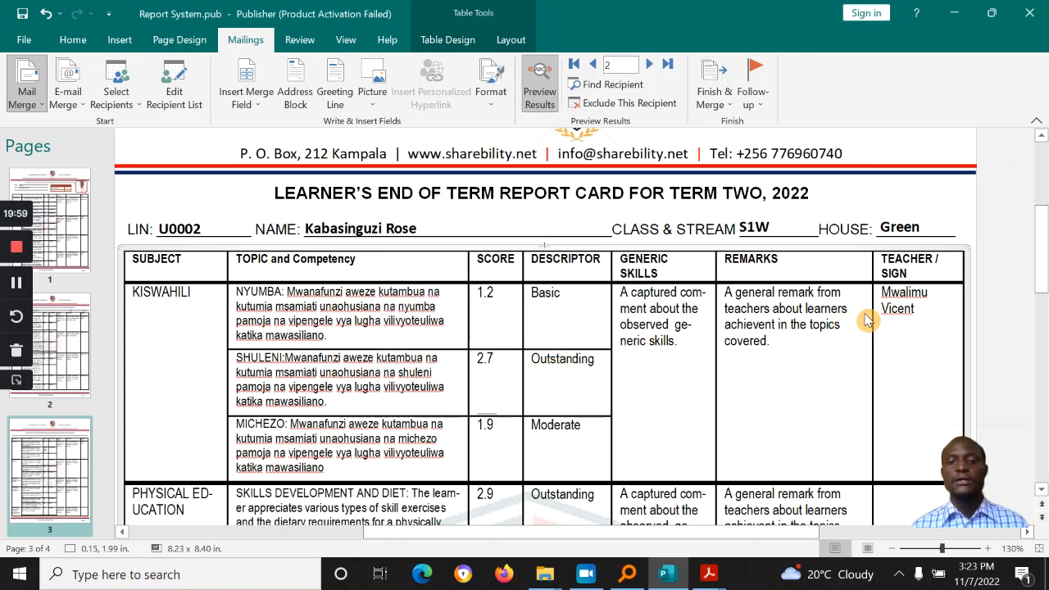
Step: View page 4 with the second learner's end-of-year results table
drag(1042, 246, 1046, 396)
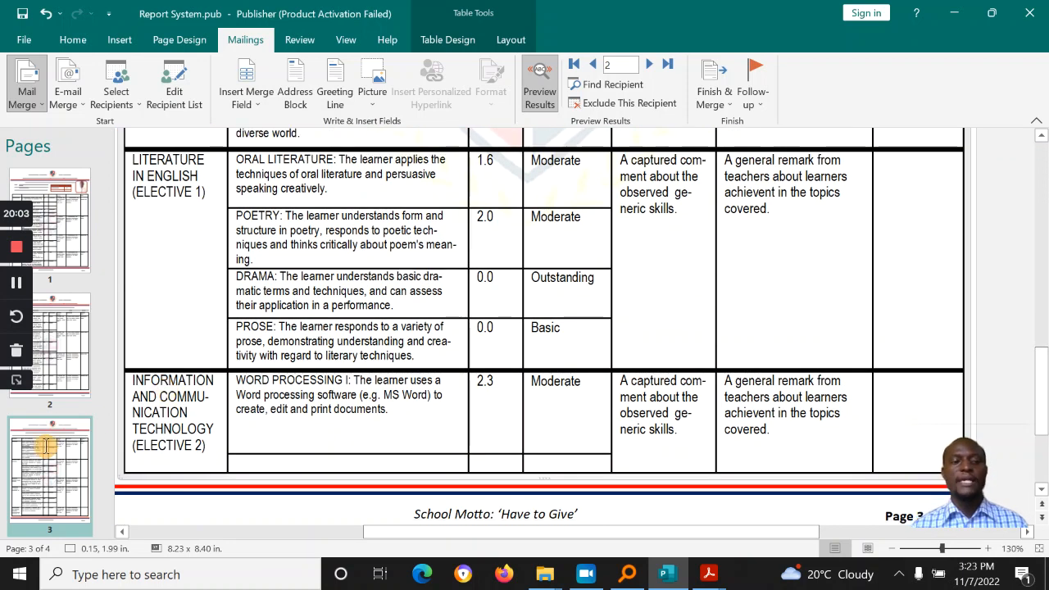
scroll(90, 443, down, 3)
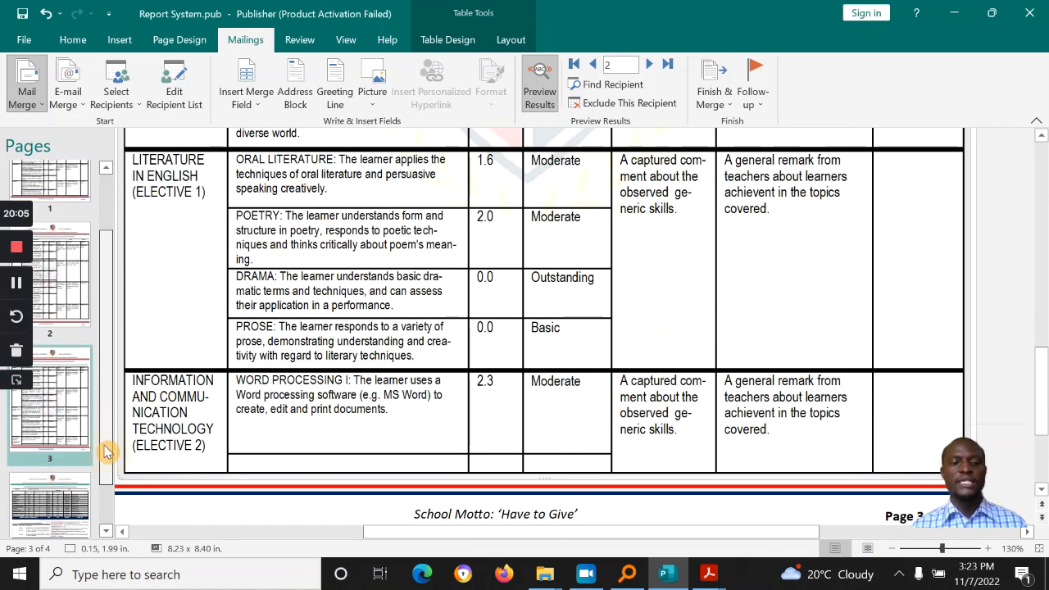
click(51, 474)
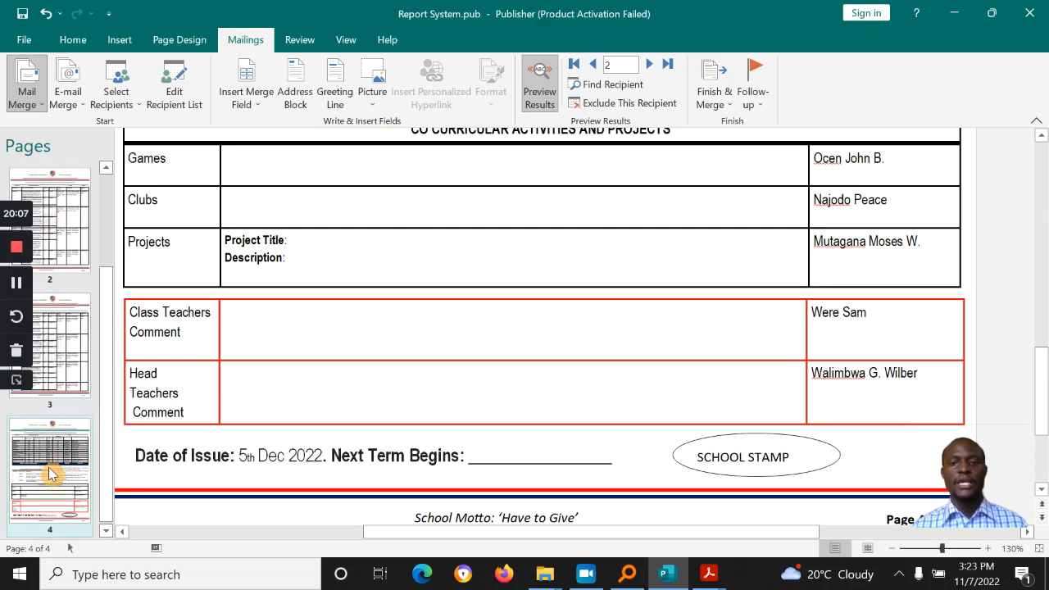
drag(1044, 398, 1046, 246)
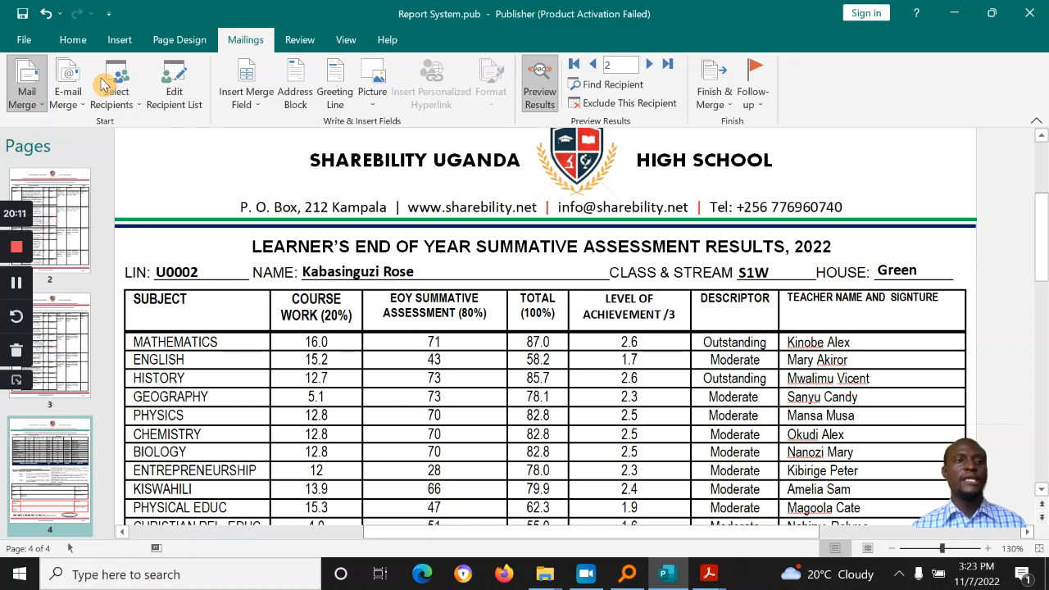
Step: Save the publication, step forward and back between learner records, then bring up Finish & Merge
click(26, 14)
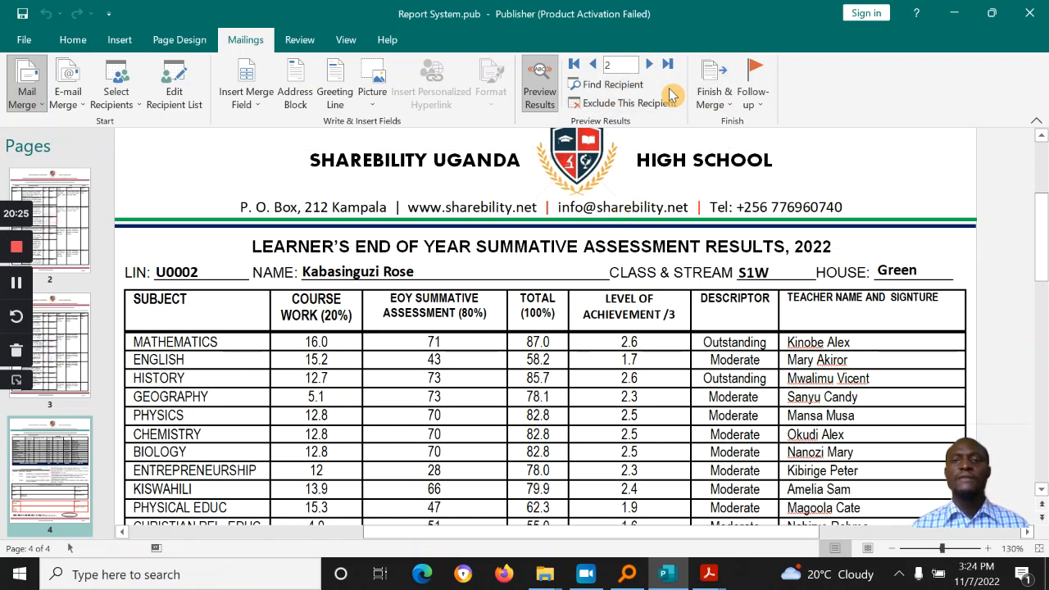
click(649, 66)
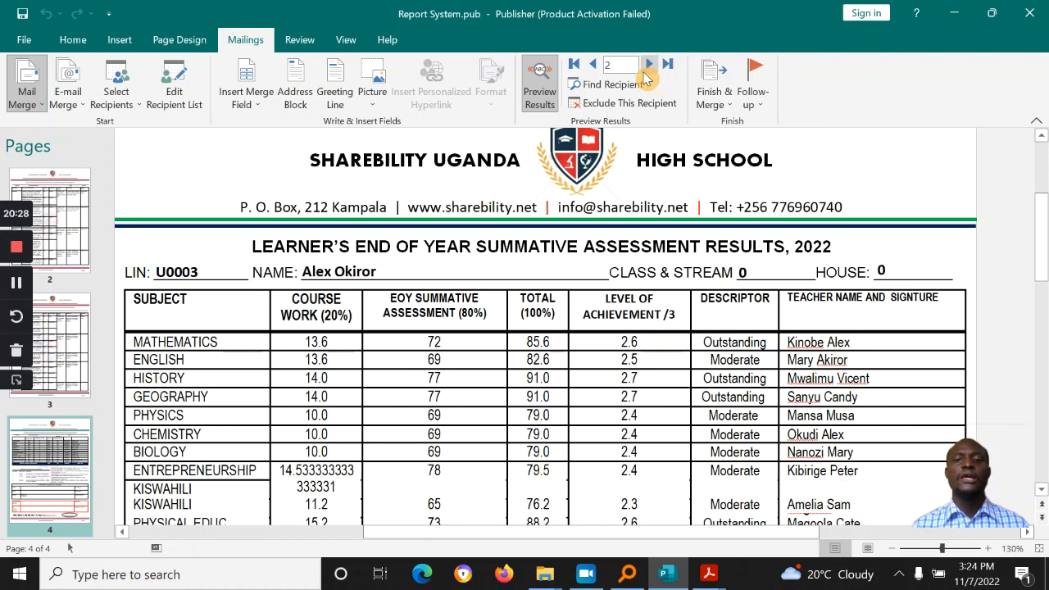
click(593, 64)
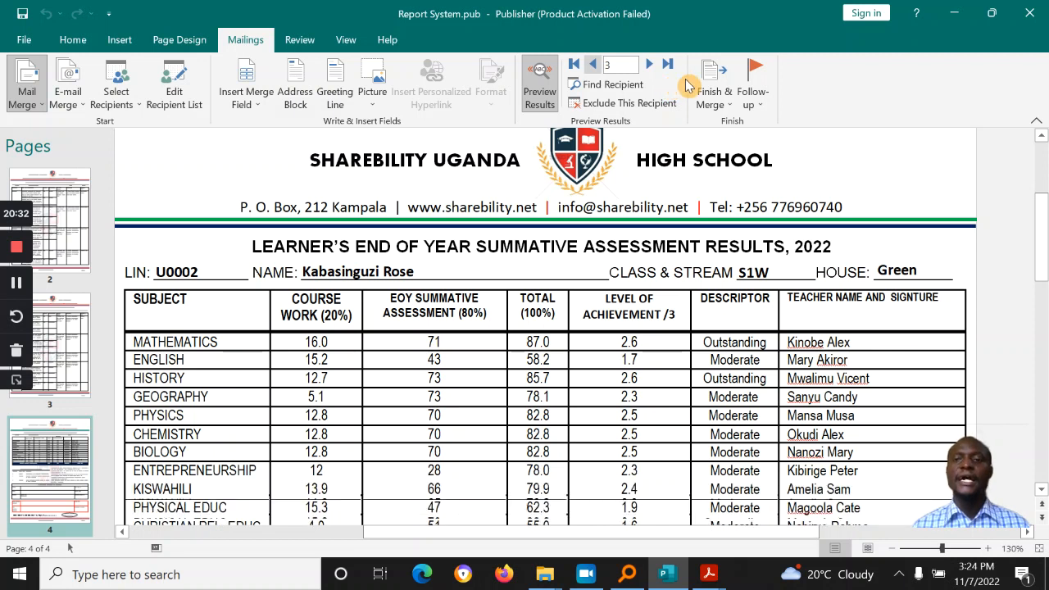
click(726, 105)
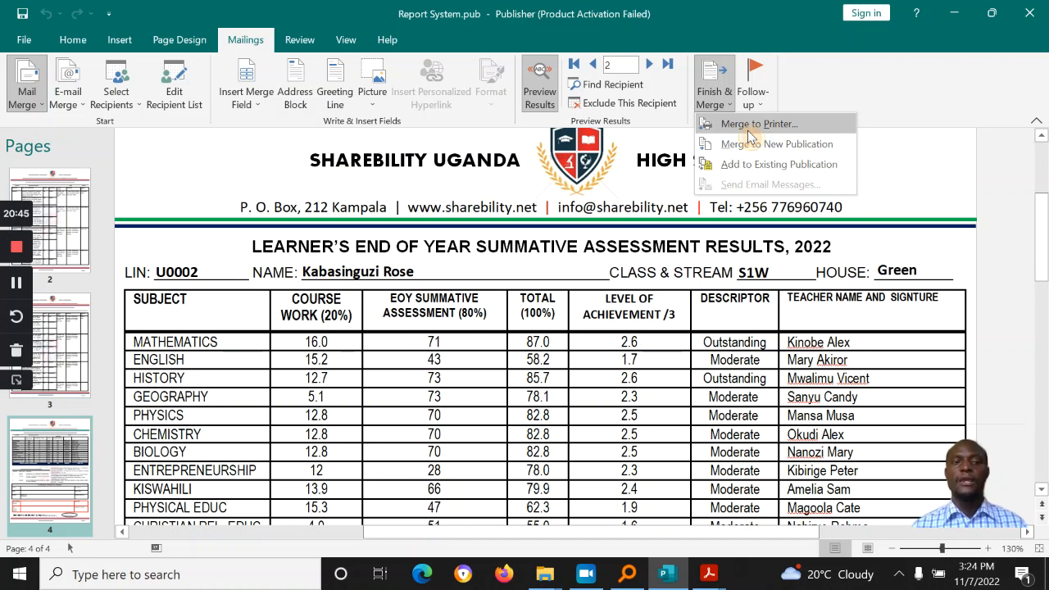
Step: Merge to Microsoft Print to PDF, page through the preview, and start the record range at 1
click(748, 131)
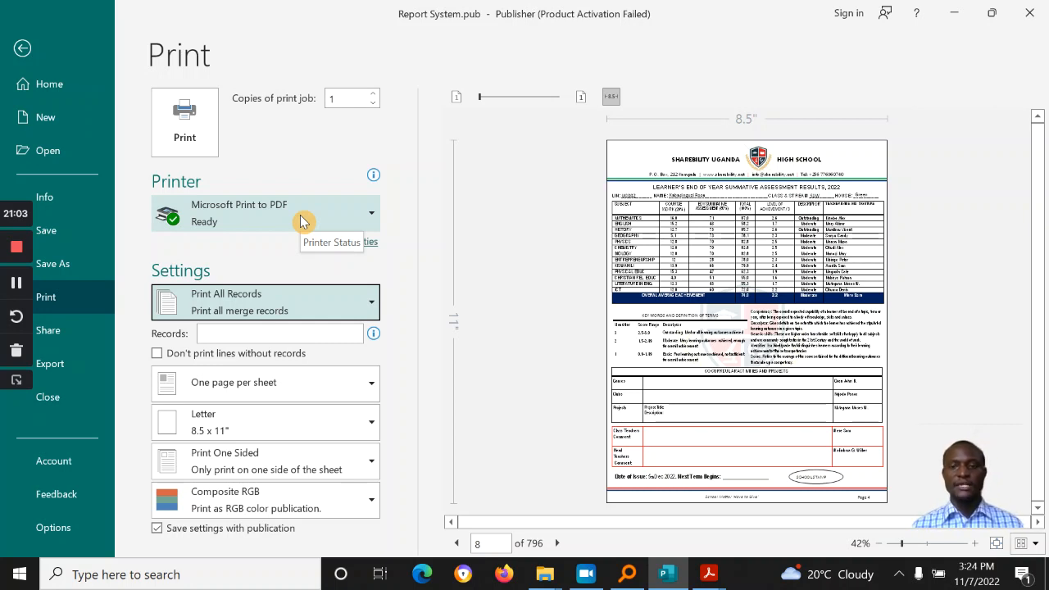
click(555, 544)
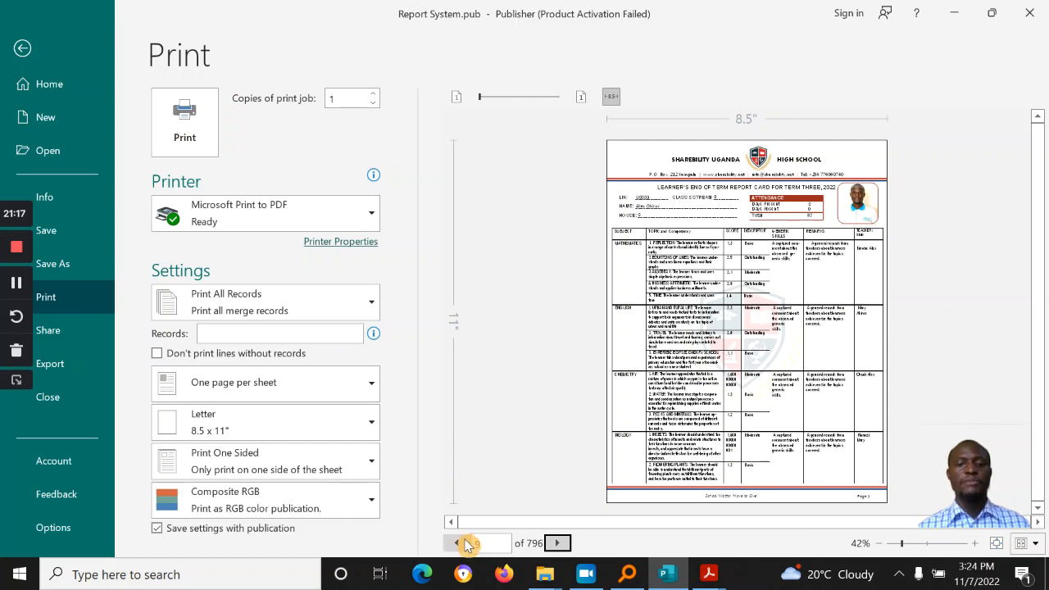
click(558, 543)
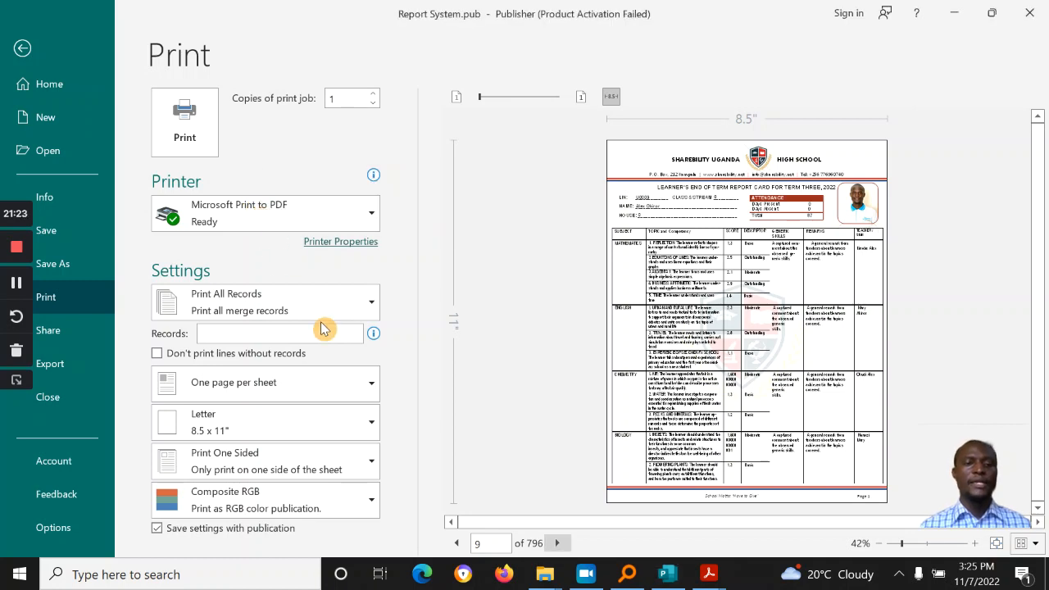
mouse_move(375, 338)
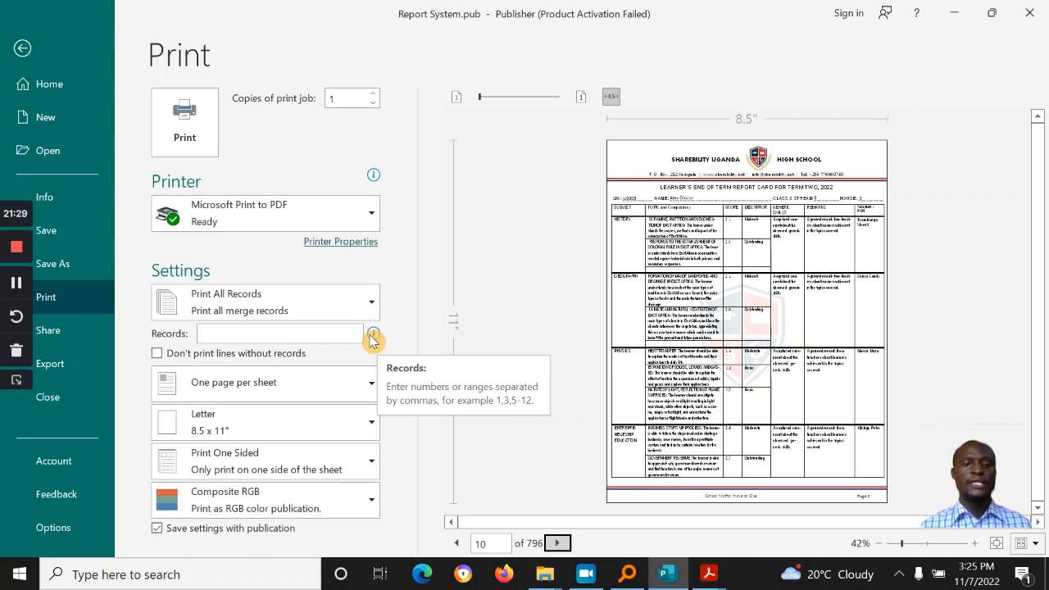
click(242, 331)
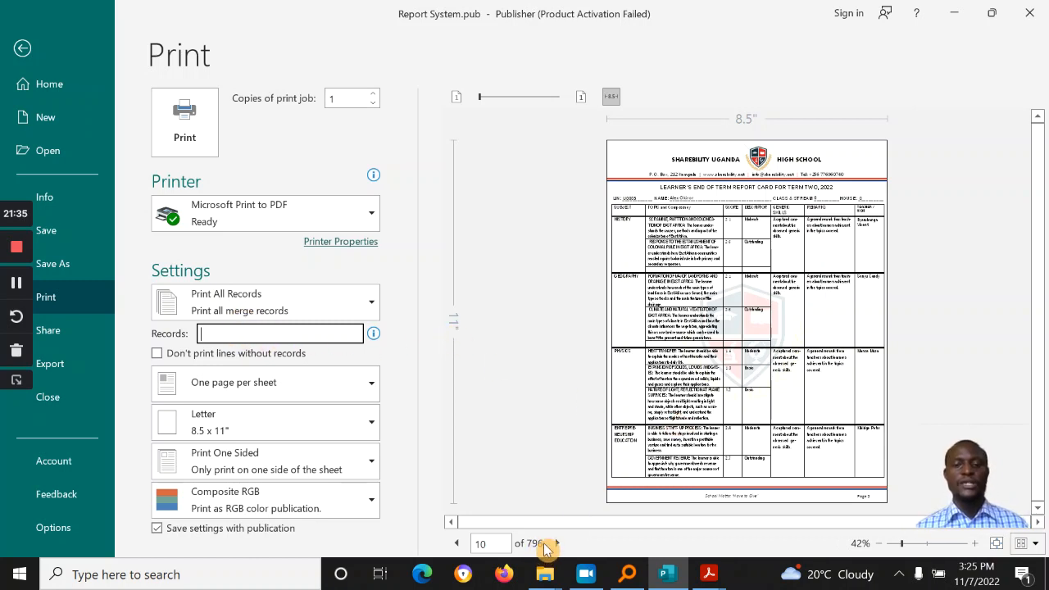
click(255, 336)
text(1-3)
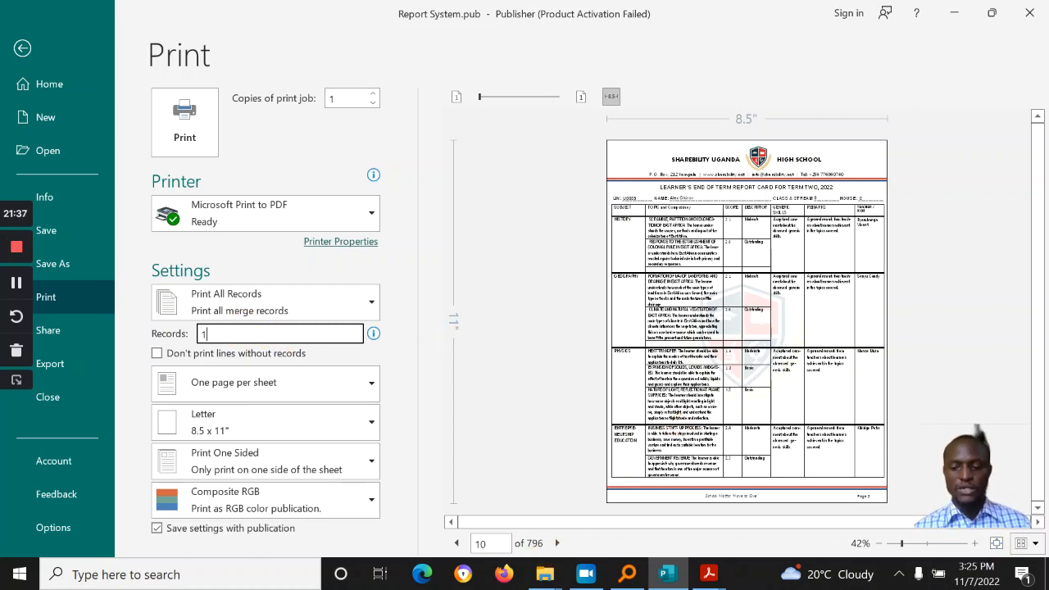
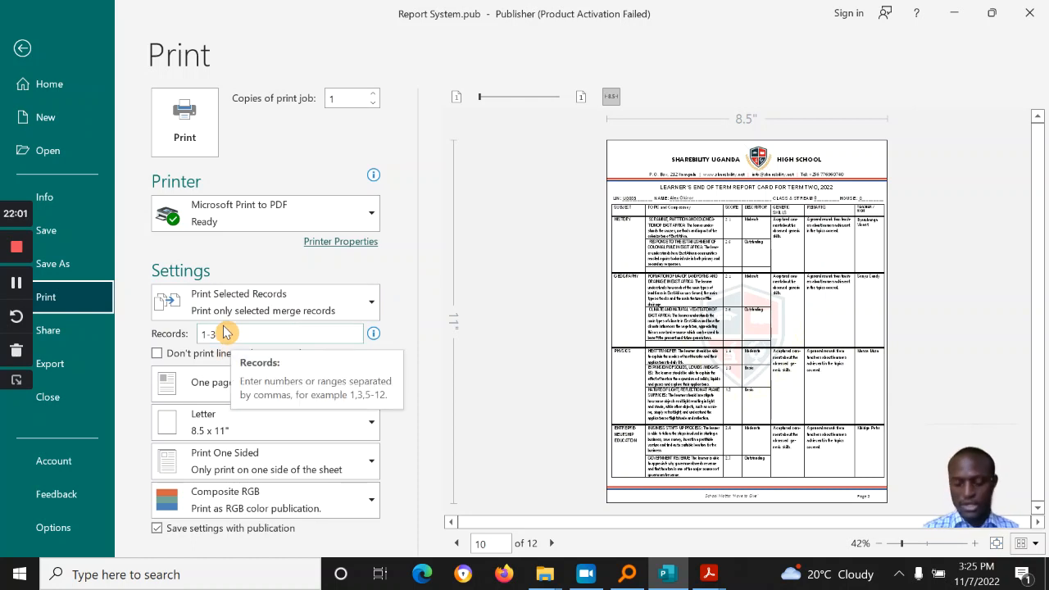
Step: Print merge records 1–3 with Microsoft Print to PDF
click(182, 130)
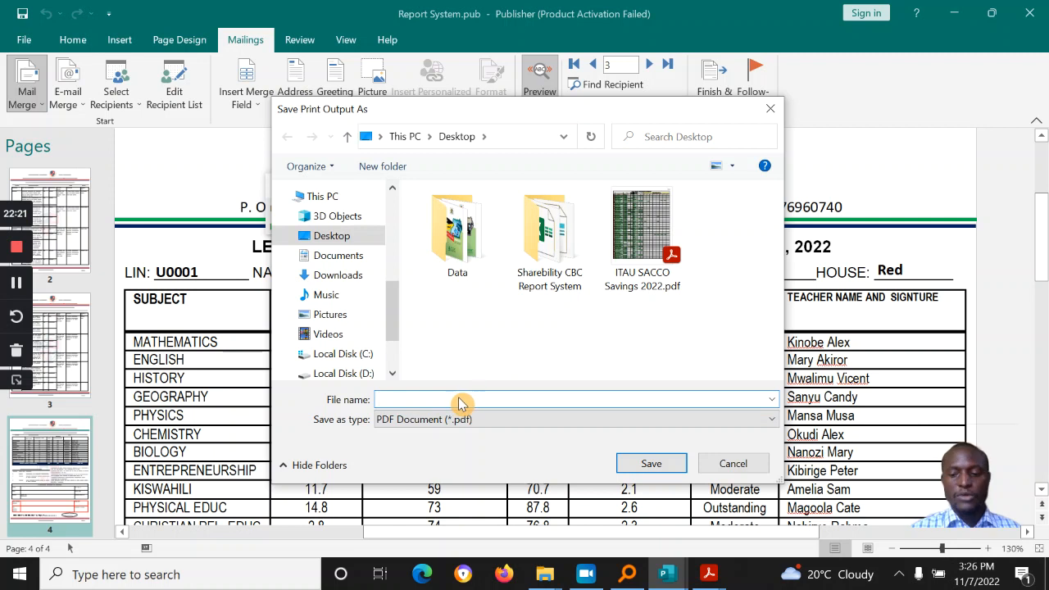
Step: Save the PDF output as 'Reports S1' in the Sharebility CBC Report System folder
text(Reports S1)
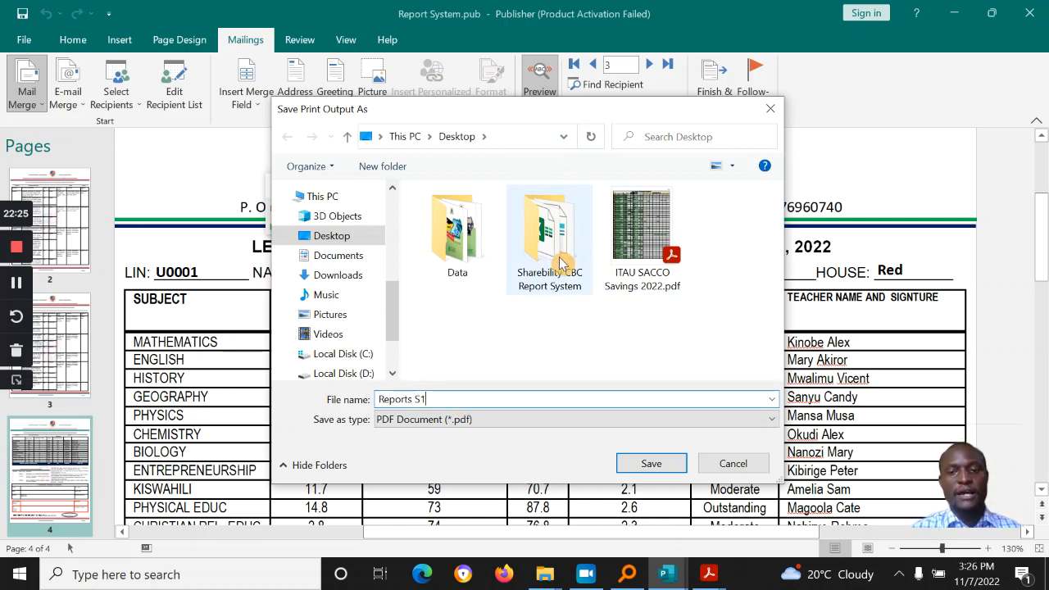
double_click(562, 263)
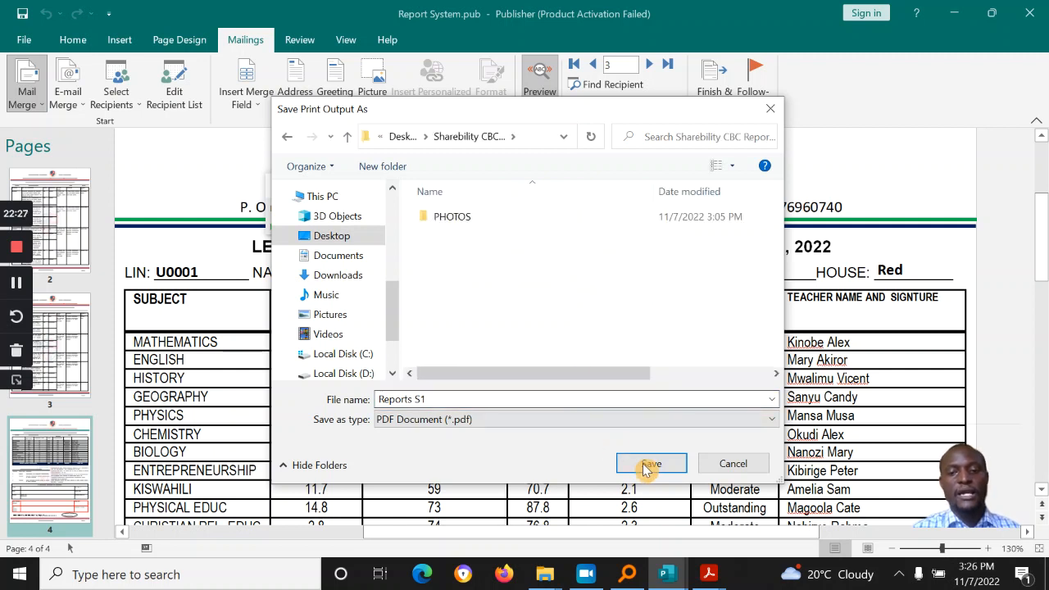
click(651, 464)
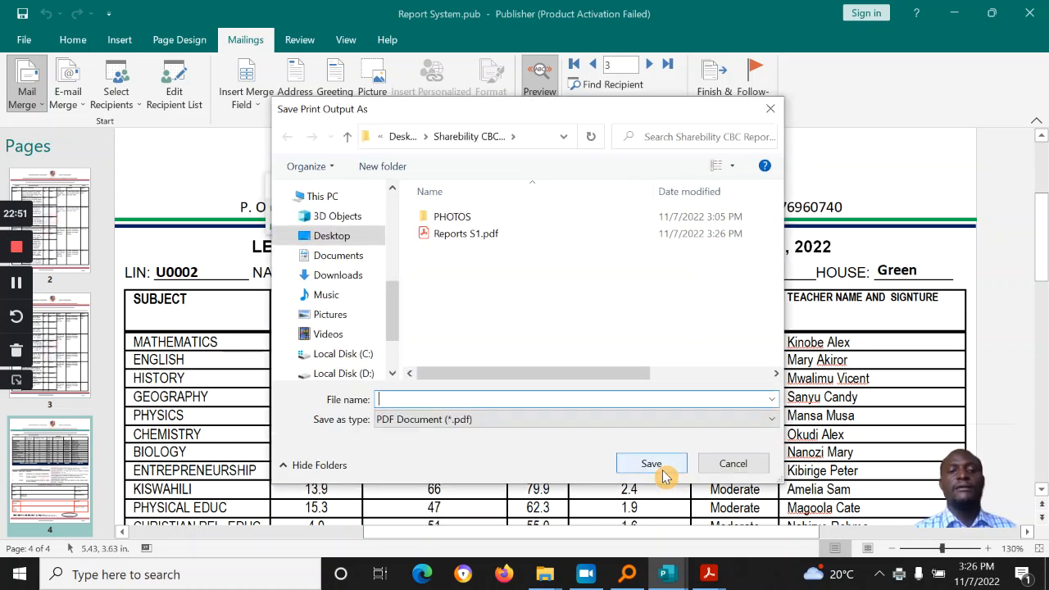
Step: Save the next PDF output as 'S1 Reports Cards'
text(S1 Re)
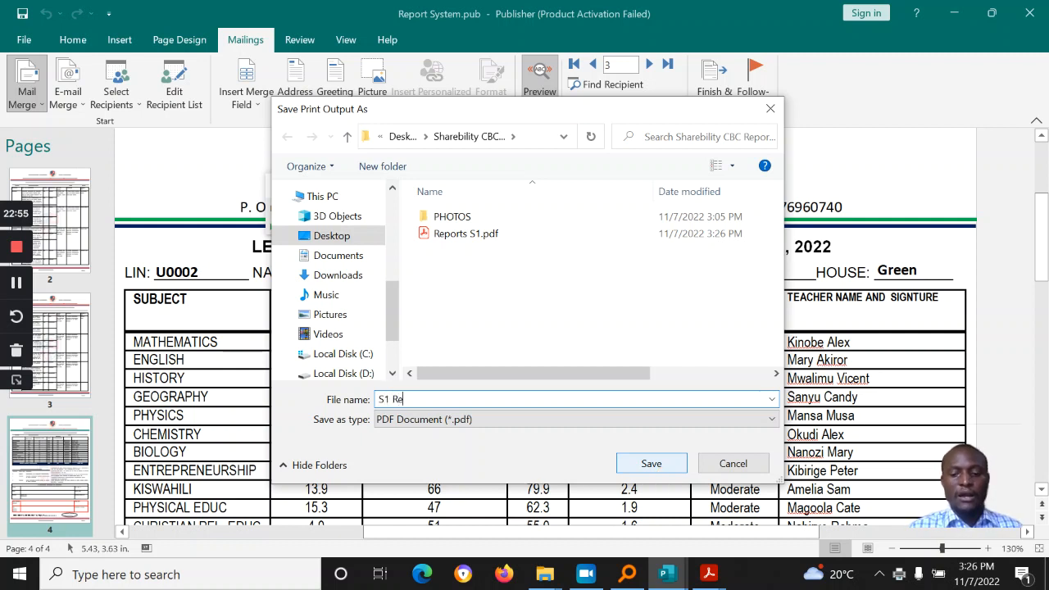
text(ports Cards)
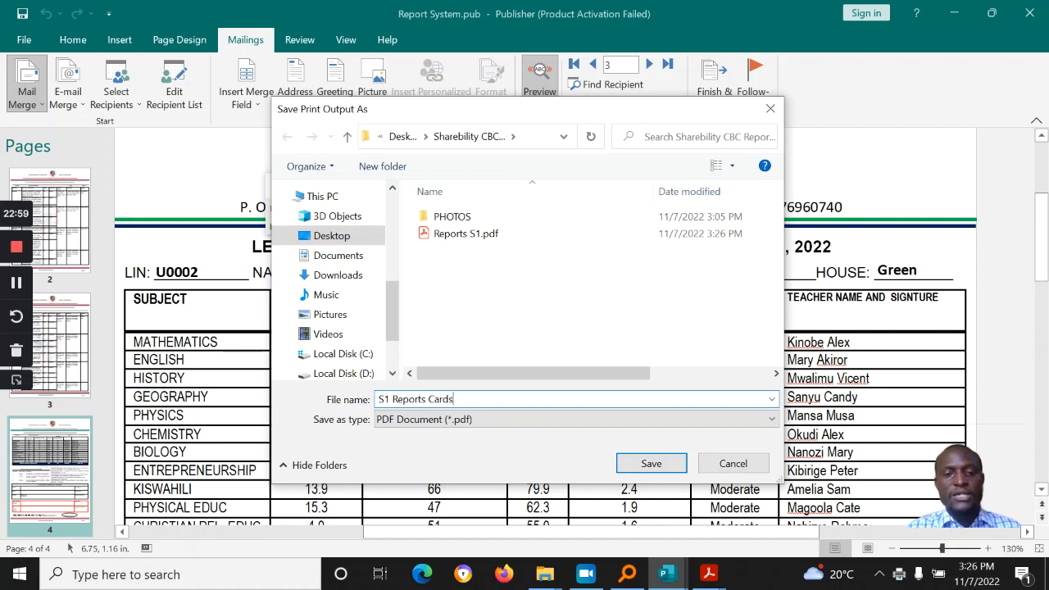
click(652, 463)
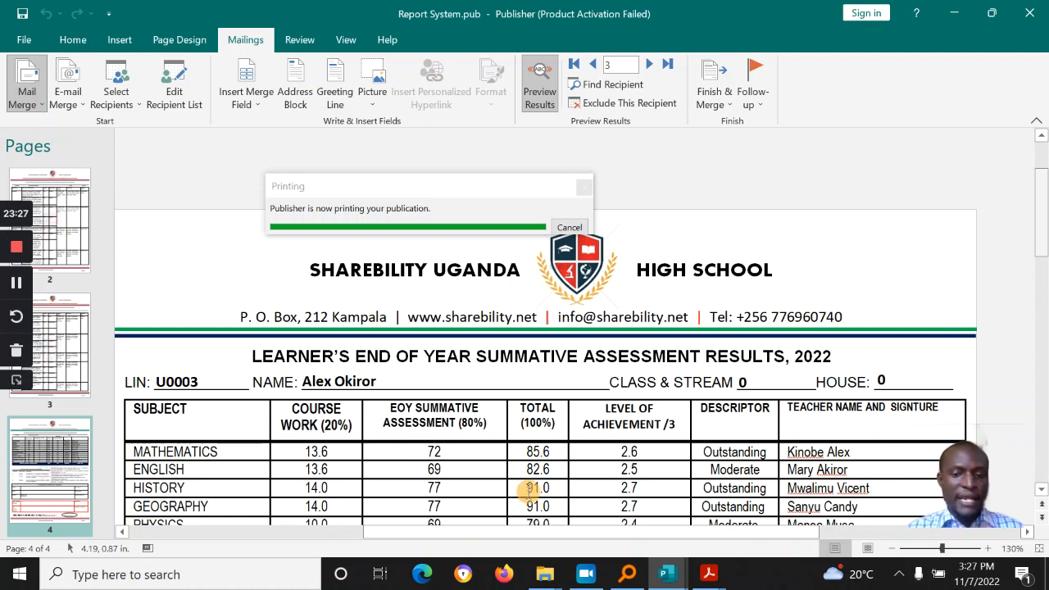
Step: In File Explorer, open the Sharebility CBC Report System folder on the Desktop
mouse_move(545, 584)
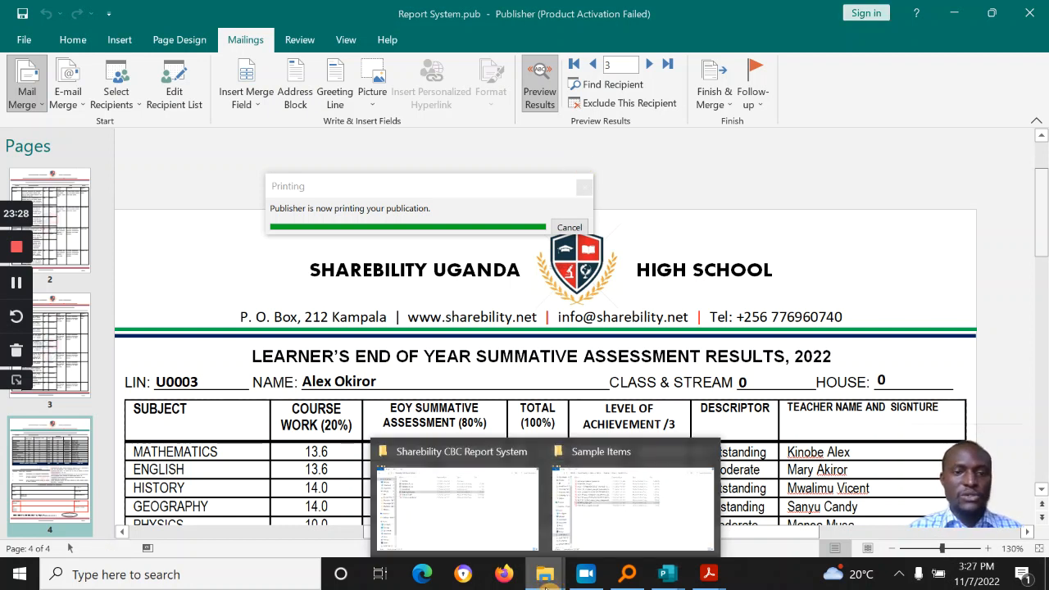
click(615, 517)
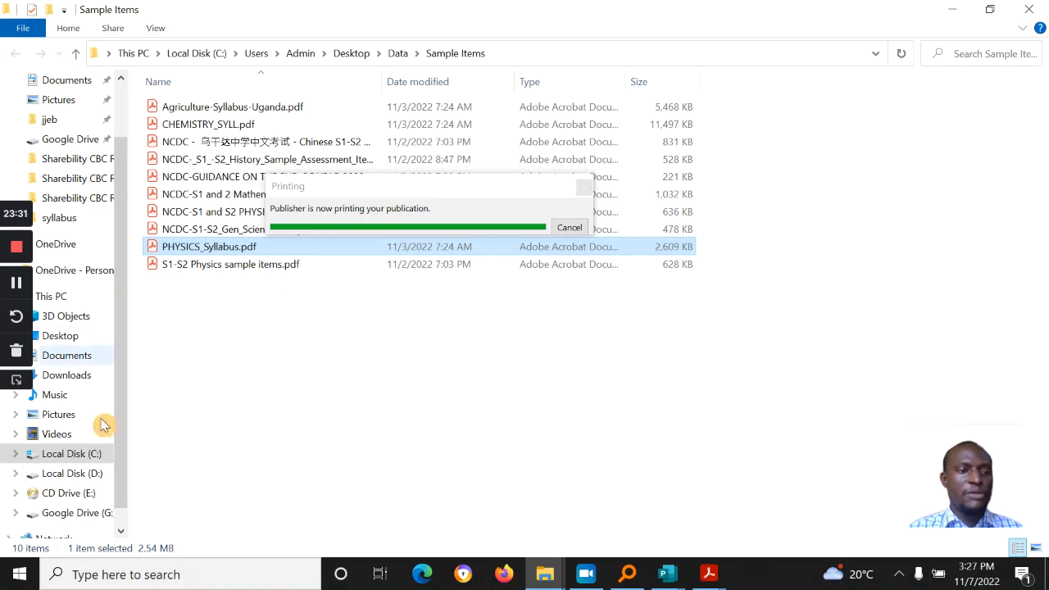
click(65, 336)
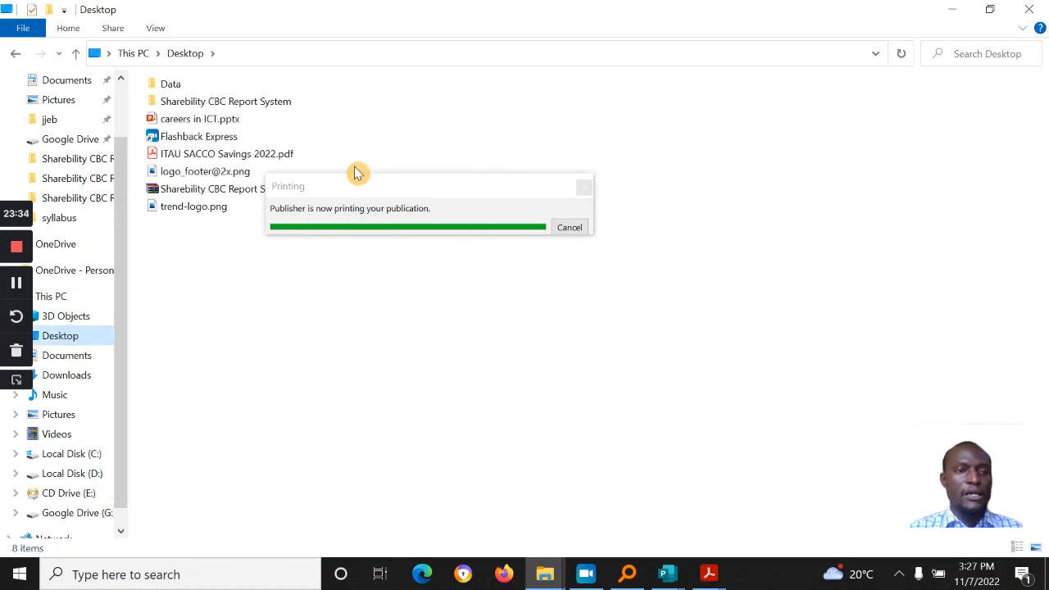
click(242, 105)
double_click(243, 105)
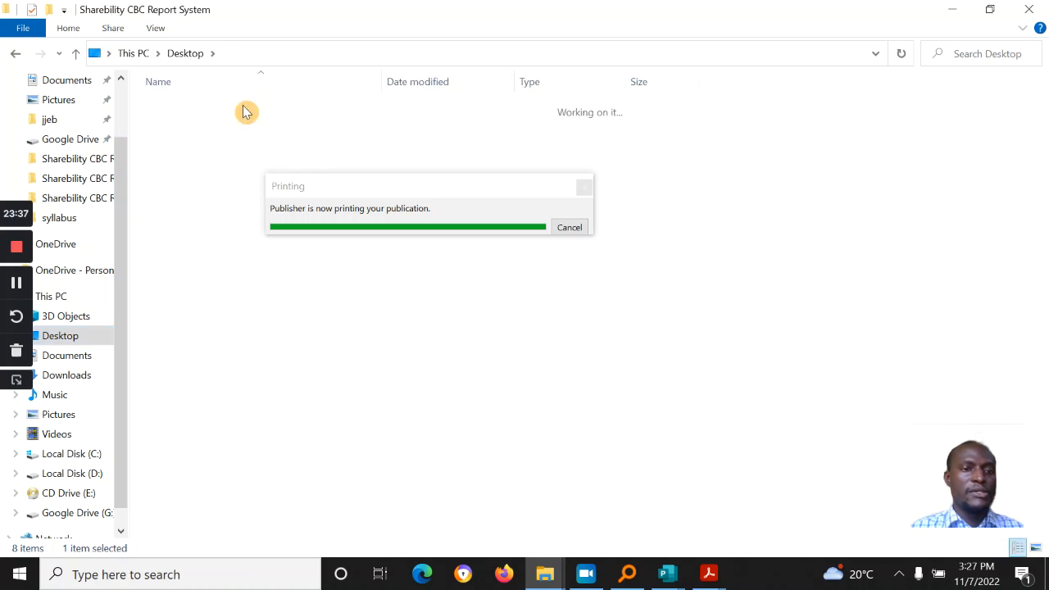
Step: Move the printing progress notice aside and bring up actions for Reports S1.pdf
click(348, 191)
drag(348, 191, 410, 504)
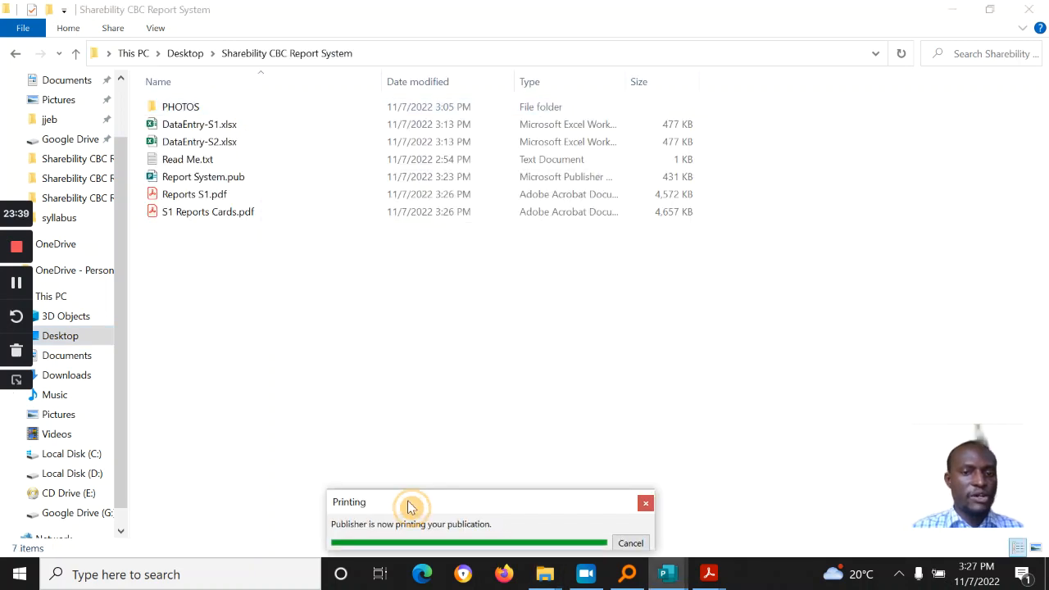
click(176, 197)
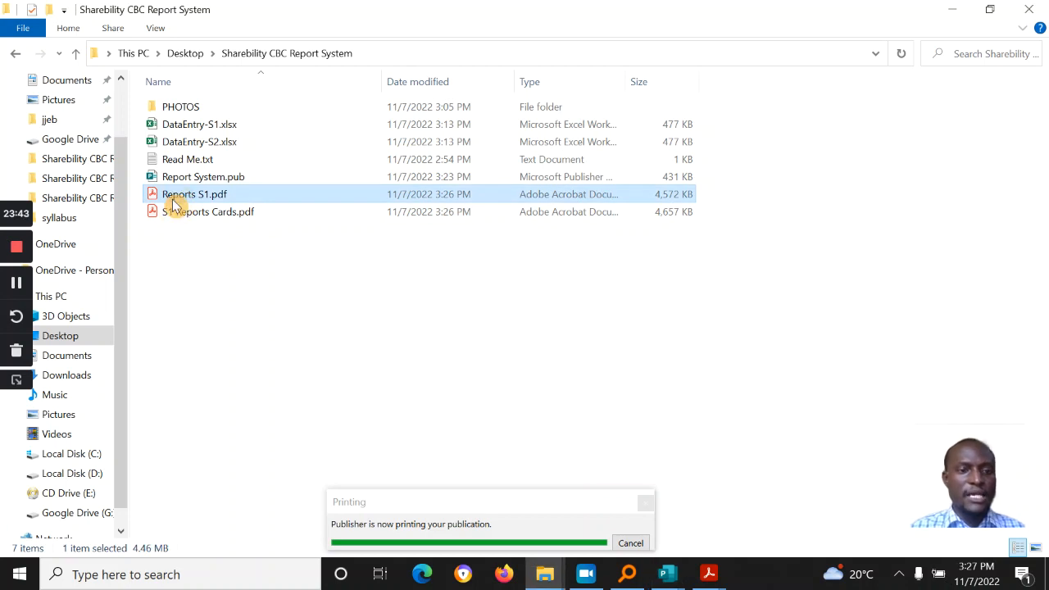
right_click(175, 205)
Step: Open Reports S1.pdf in Foxit Reader 10.1 and scroll through the first report cards
mouse_move(310, 275)
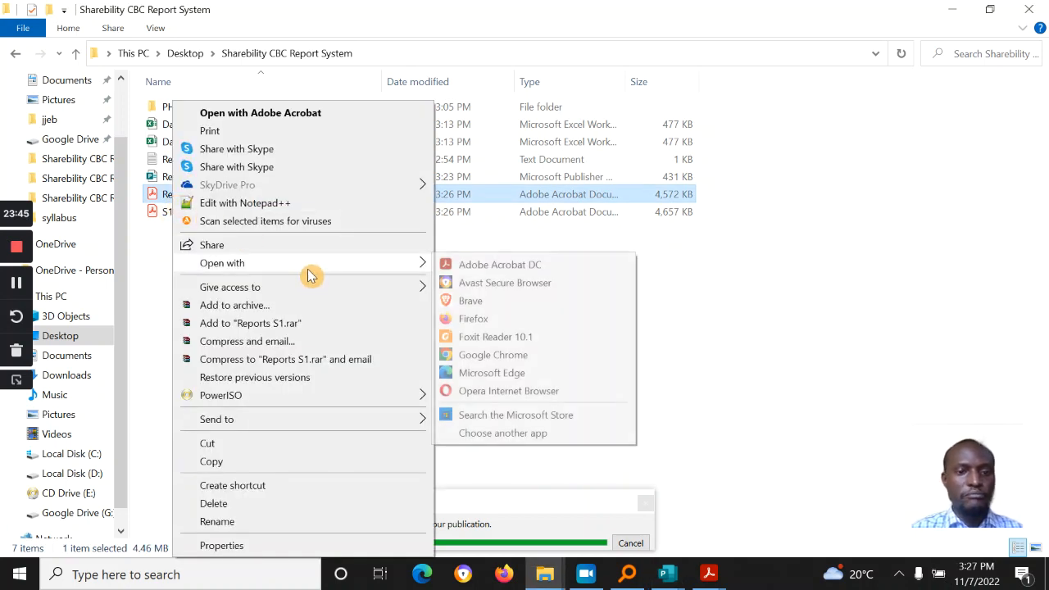
click(519, 337)
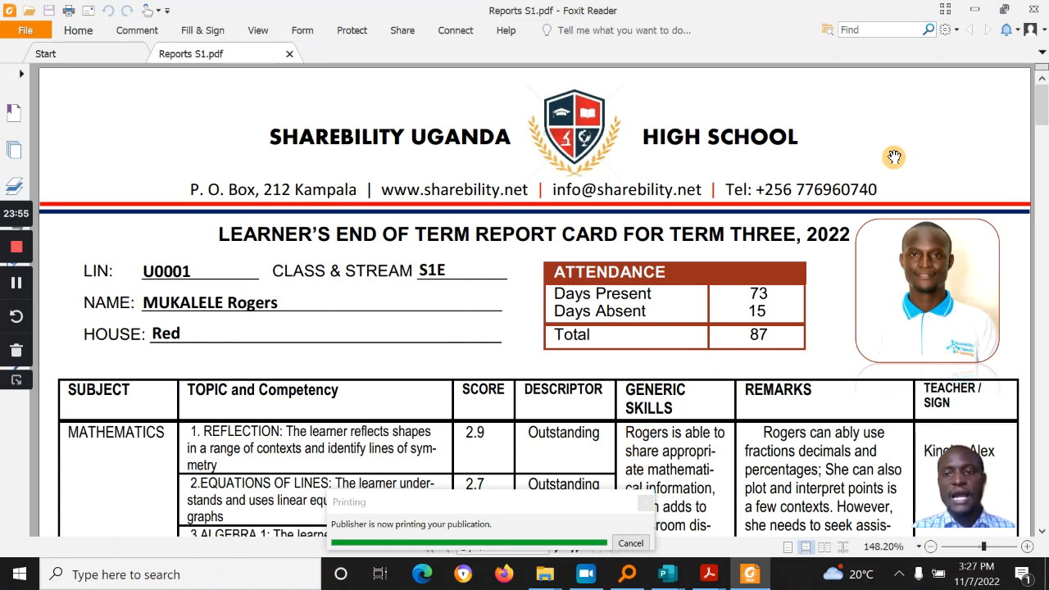
scroll(894, 157, down, 1)
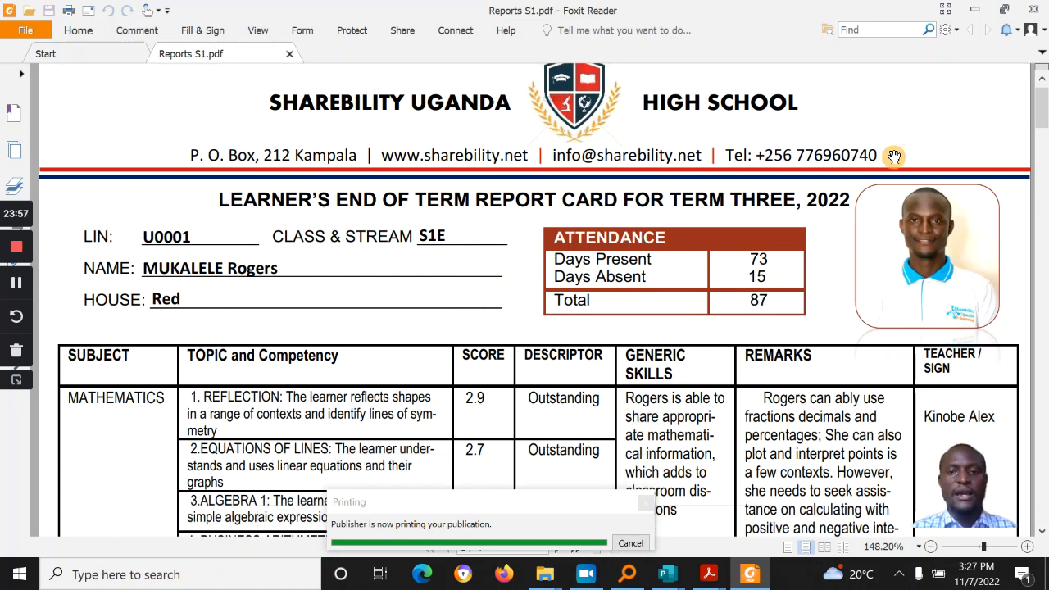
scroll(894, 157, down, 15)
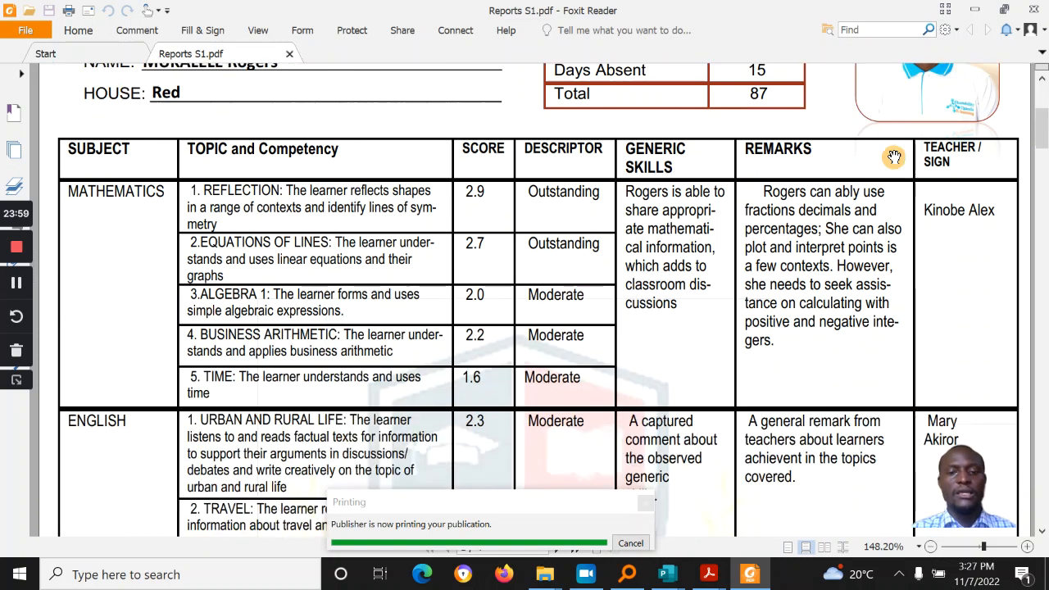
scroll(894, 156, down, 20)
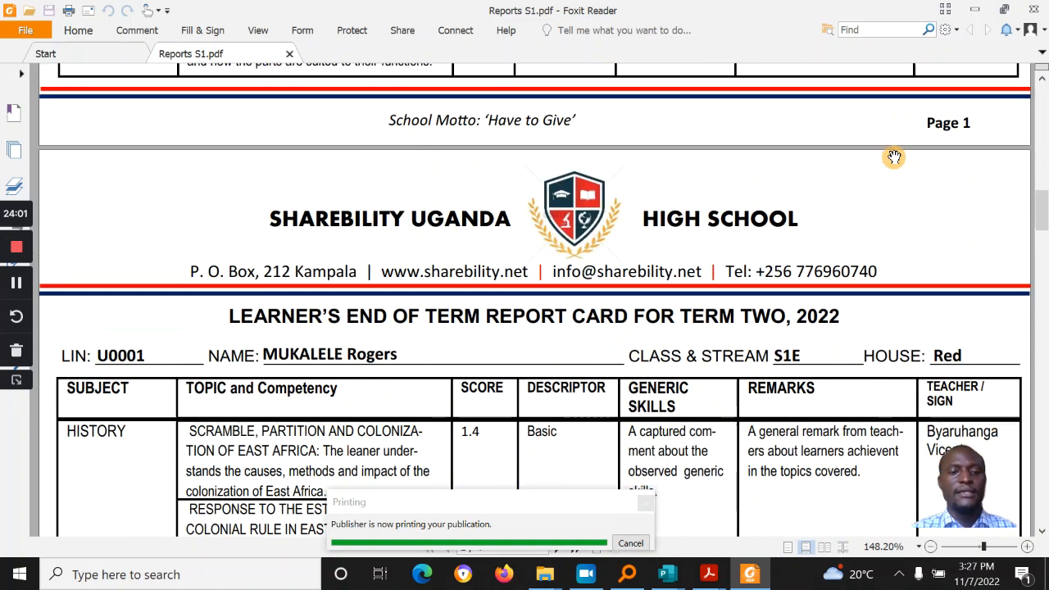
scroll(894, 157, down, 11)
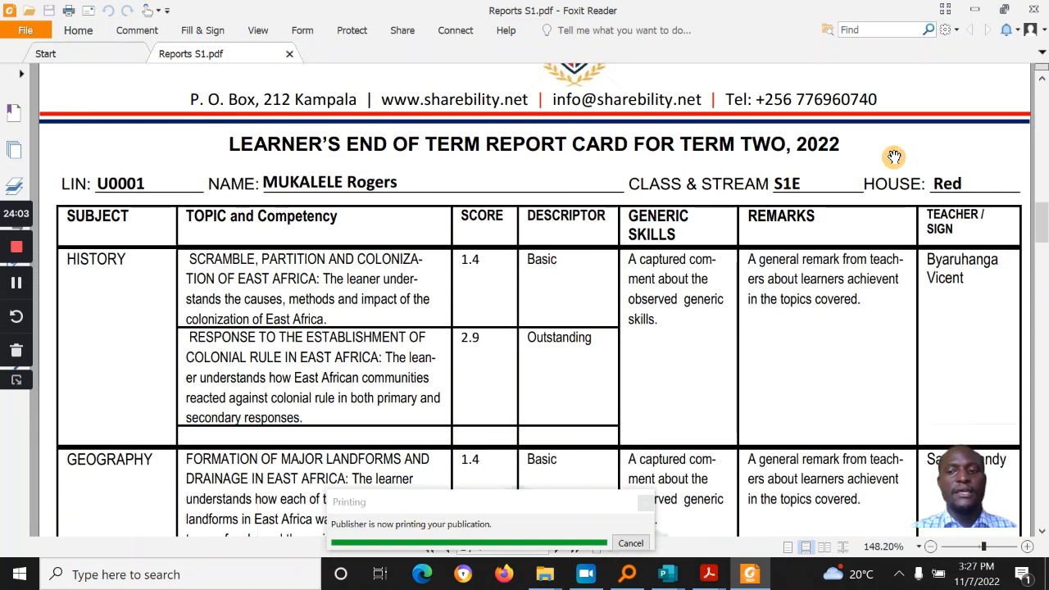
scroll(894, 156, down, 20)
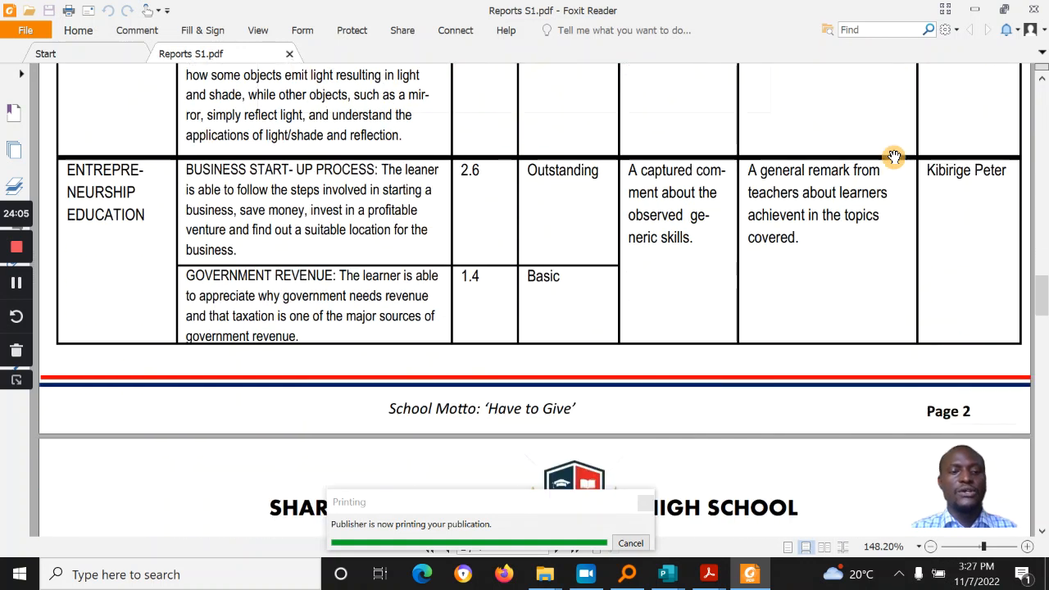
scroll(894, 157, down, 15)
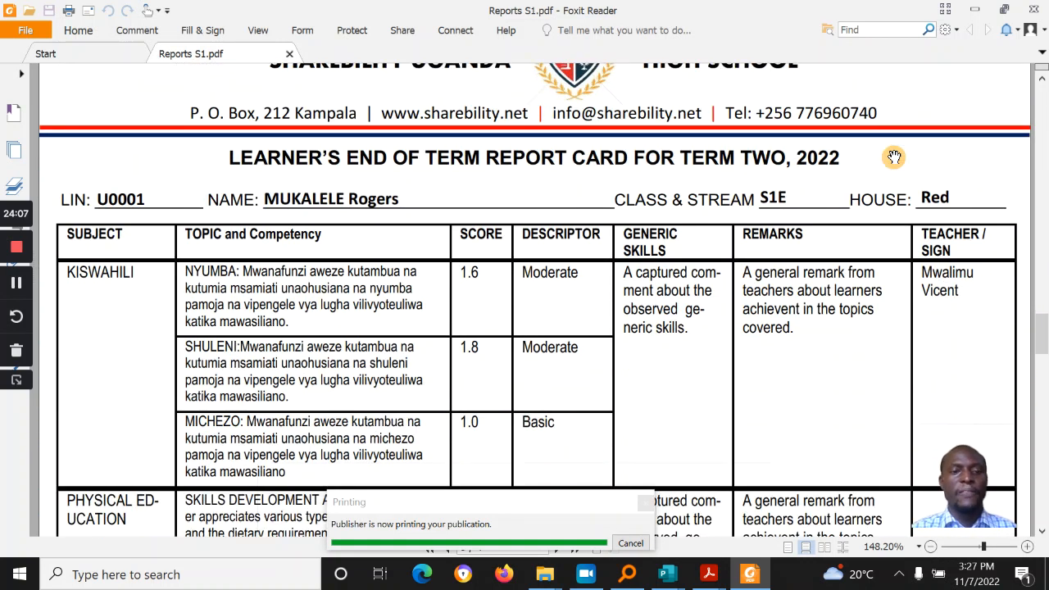
scroll(895, 156, down, 20)
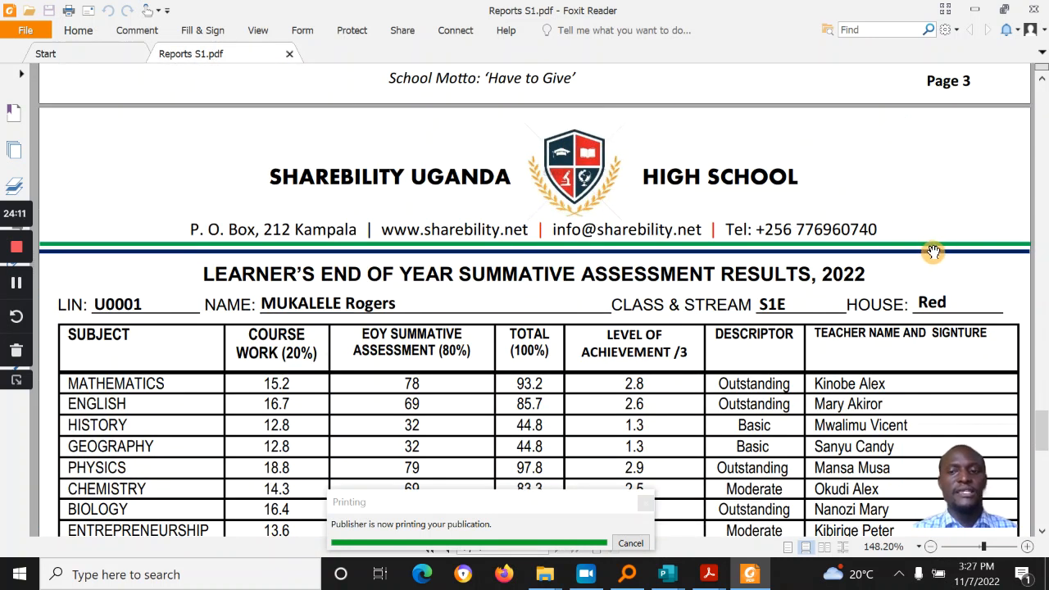
scroll(935, 250, down, 3)
Step: Finish reviewing the report card pages, then launch Notepad from the Run prompt
scroll(934, 250, down, 10)
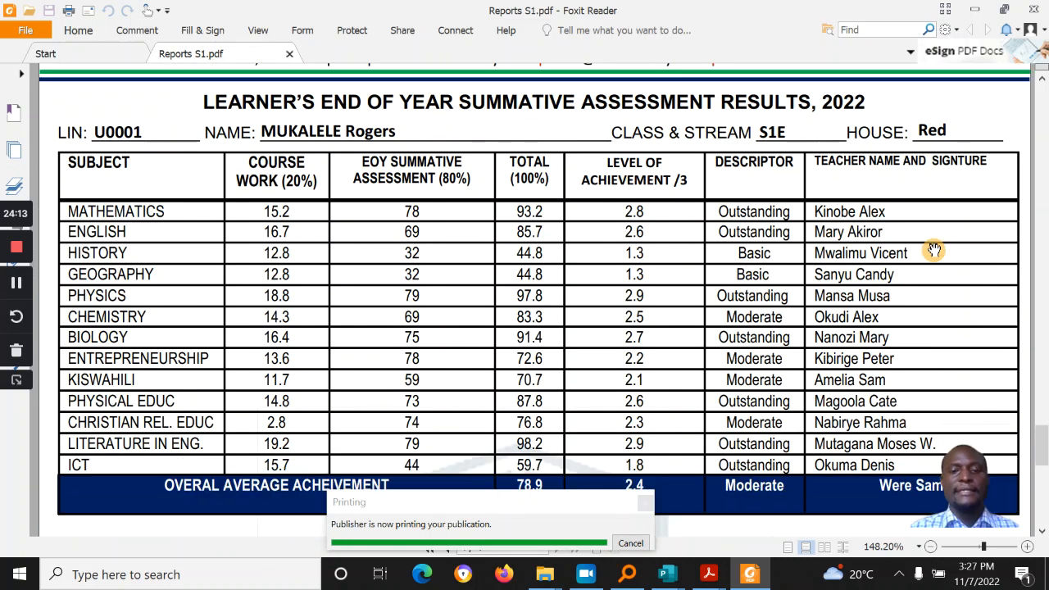
scroll(934, 250, down, 12)
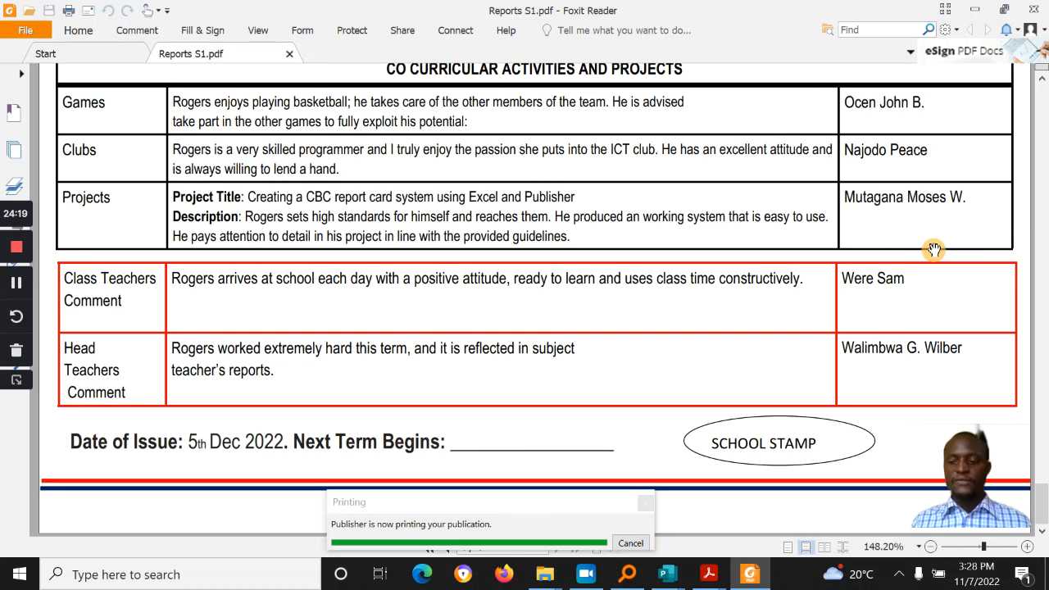
scroll(935, 250, down, 11)
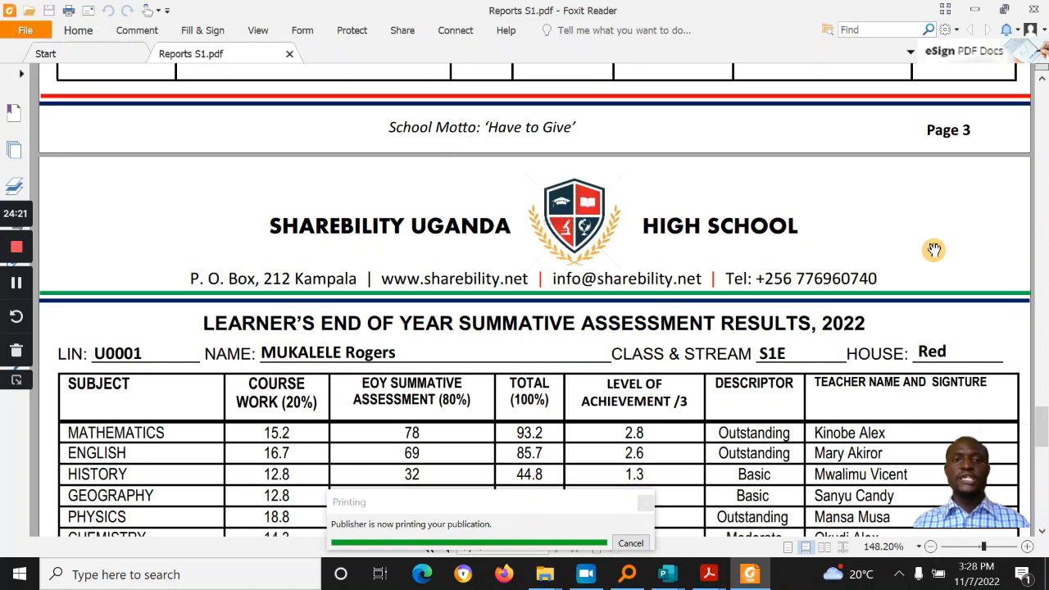
scroll(935, 250, up, 15)
scroll(935, 250, up, 20)
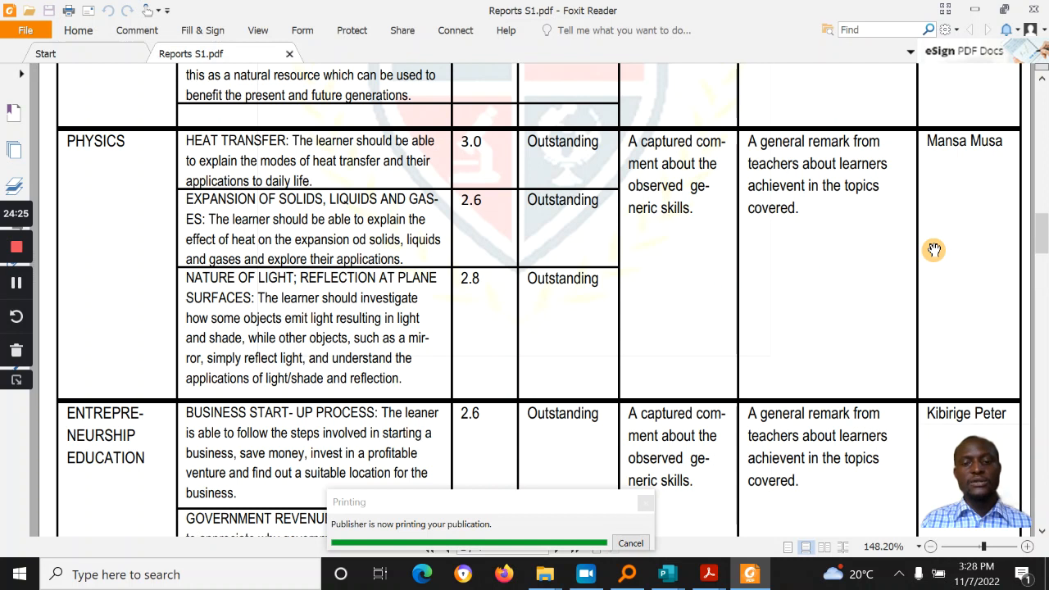
scroll(934, 250, down, 20)
scroll(935, 250, up, 4)
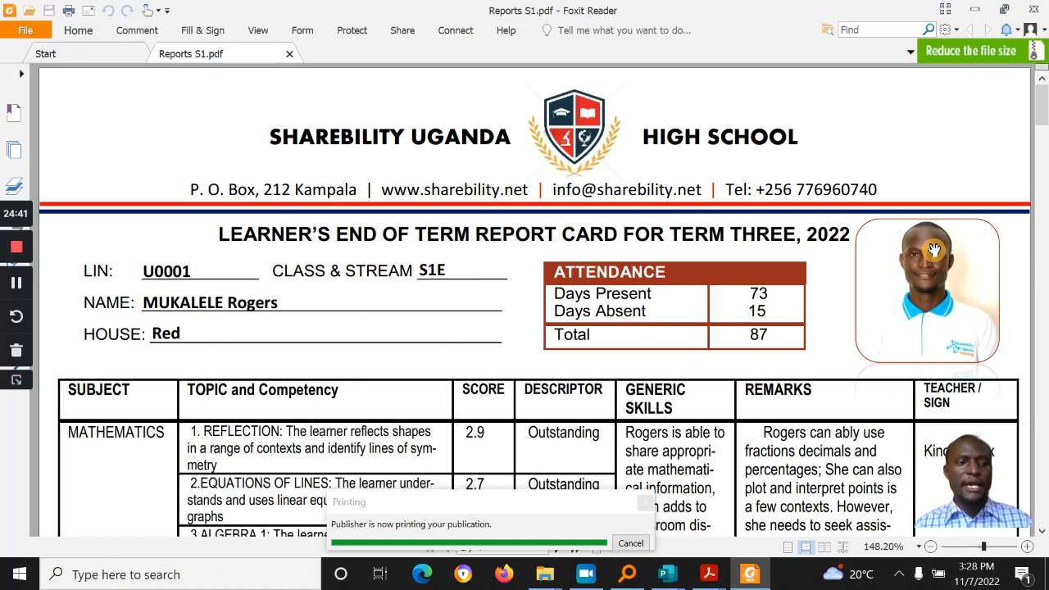
key(super+r)
key(Return)
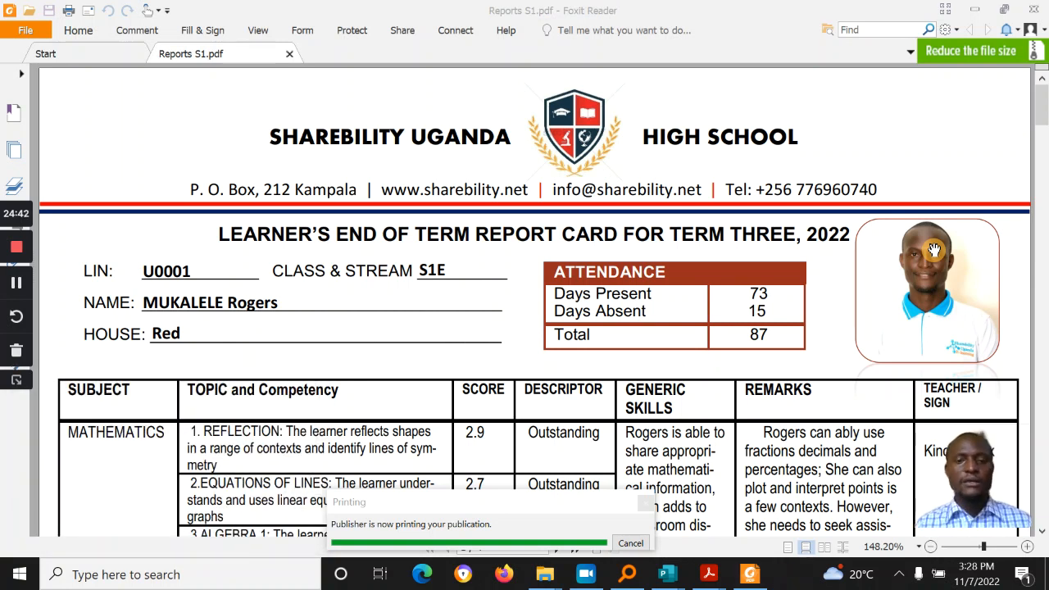